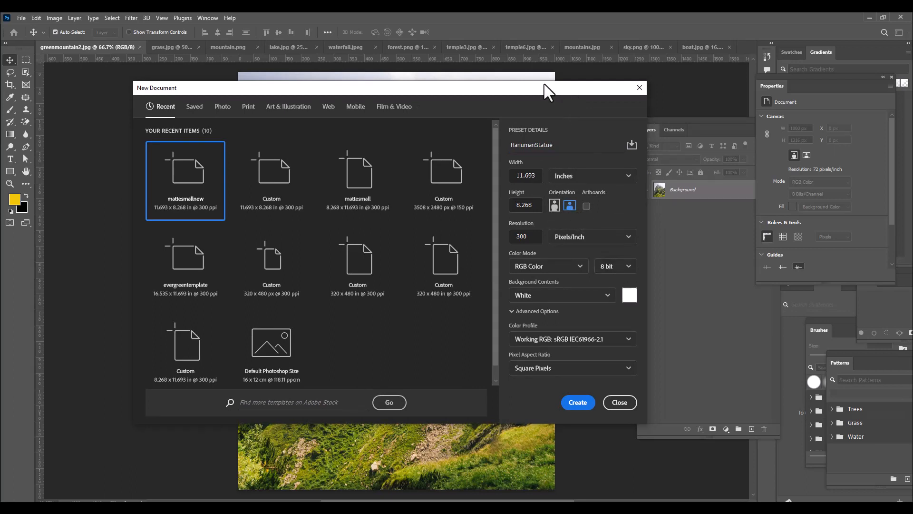
Create the landscape document HanumanStatue at 11.693 x 8.268 inches, 300 pixels/inch, RGB Color, with a white background
left_click_drag(546, 95, 516, 94)
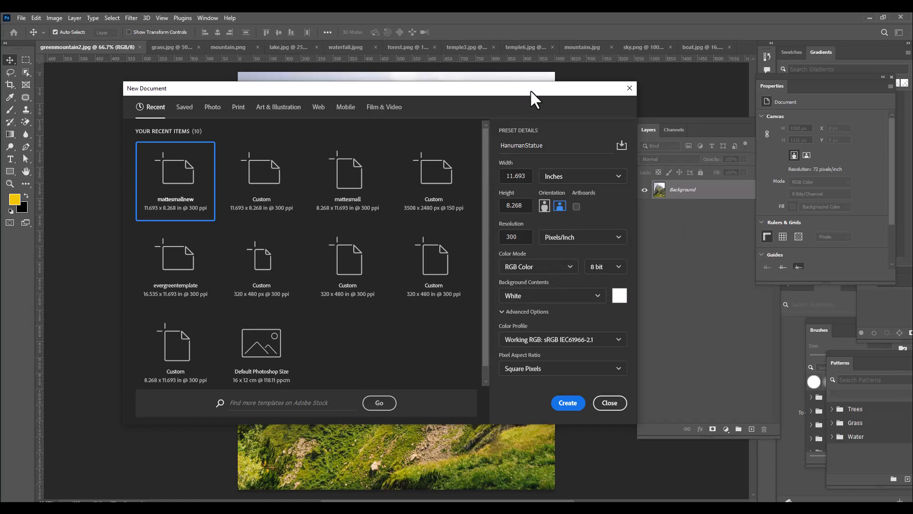
left_click_drag(534, 96, 522, 96)
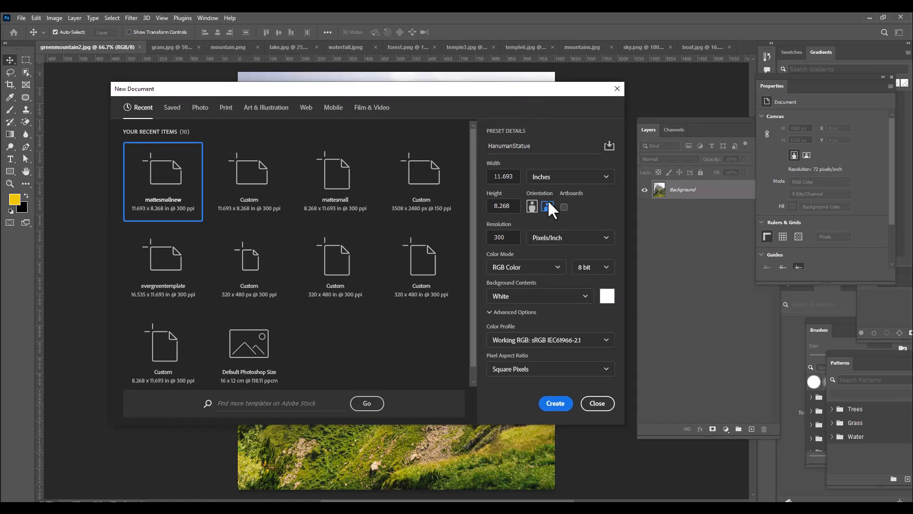
left_click(553, 405)
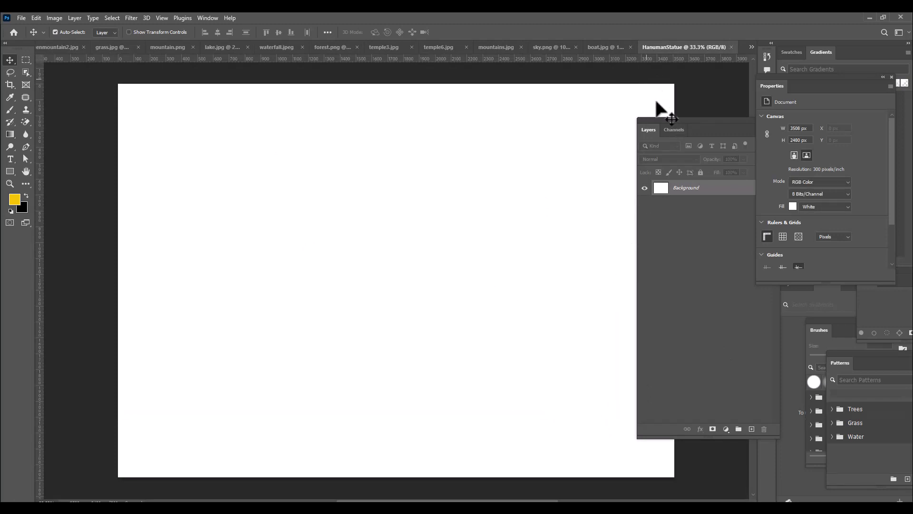
Add a new empty layer to the document and delete the white Background layer
mouse_move(662, 127)
left_mouse_down()
mouse_move(613, 124)
mouse_move(667, 123)
left_mouse_up()
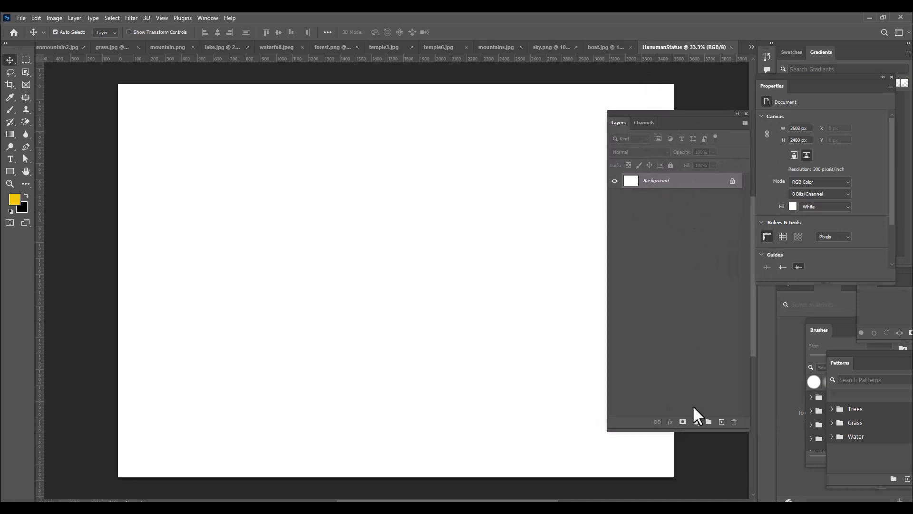
left_click(721, 422)
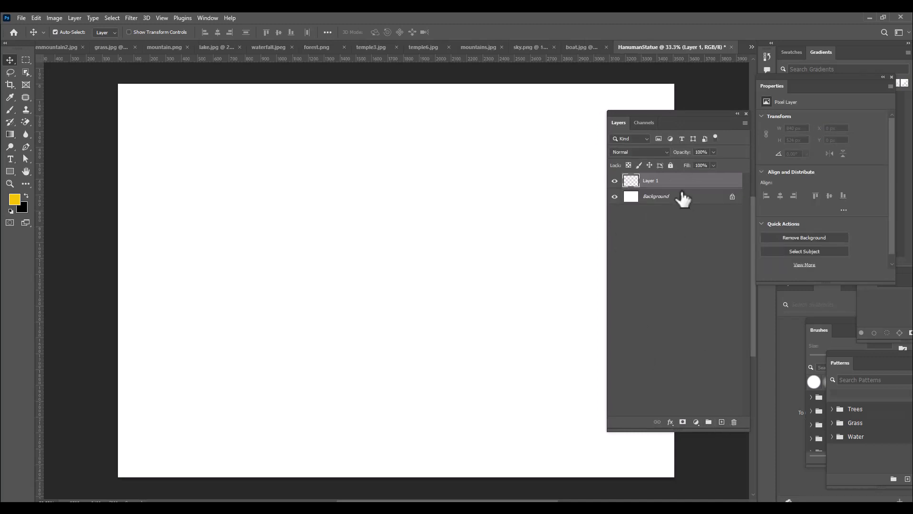
left_click(683, 198)
key("Delete")
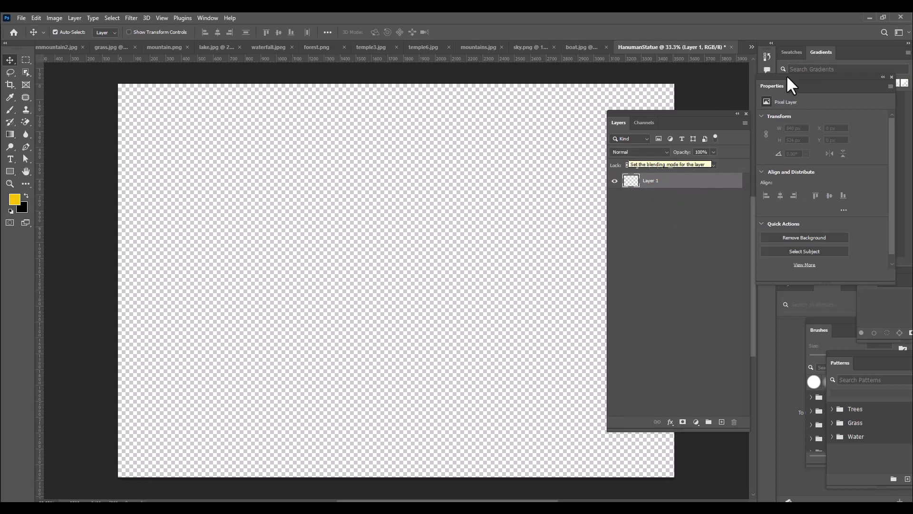
left_click_drag(626, 115, 661, 114)
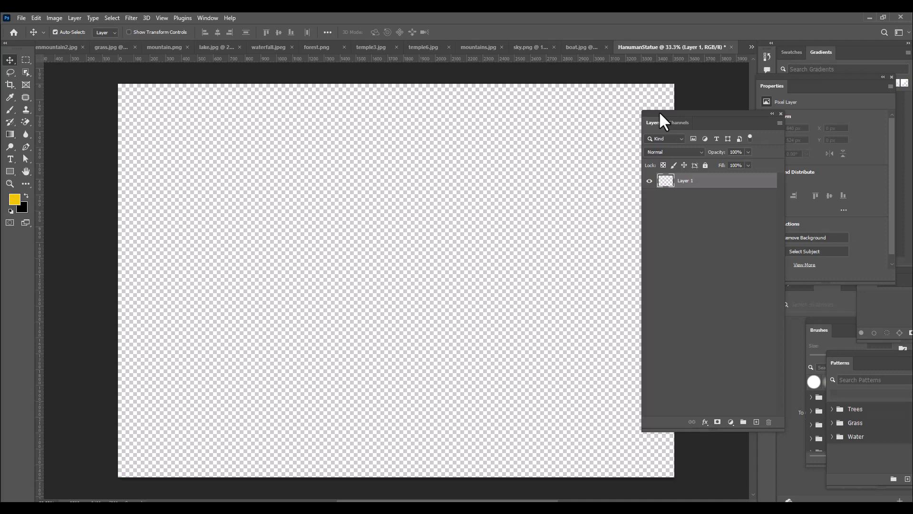
Open the hanuman statue image from the hanuman folder
key("ctrl+o")
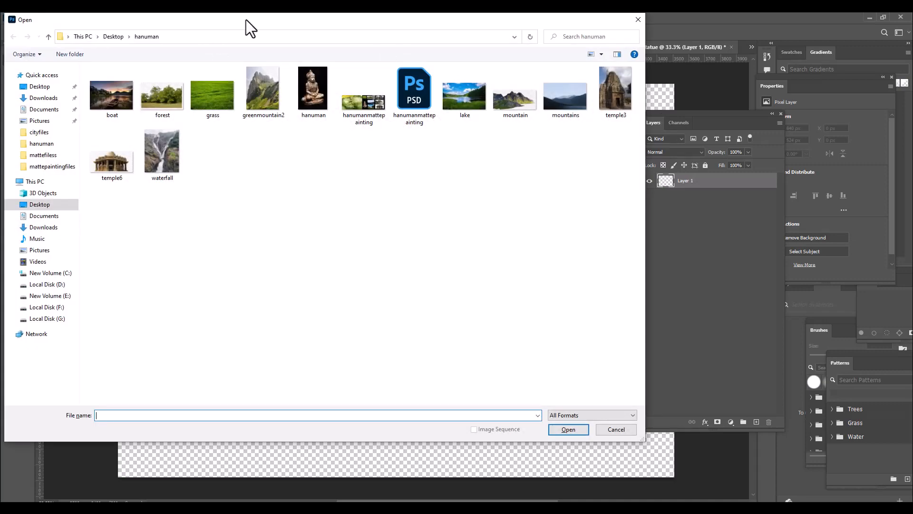
left_click_drag(246, 19, 282, 27)
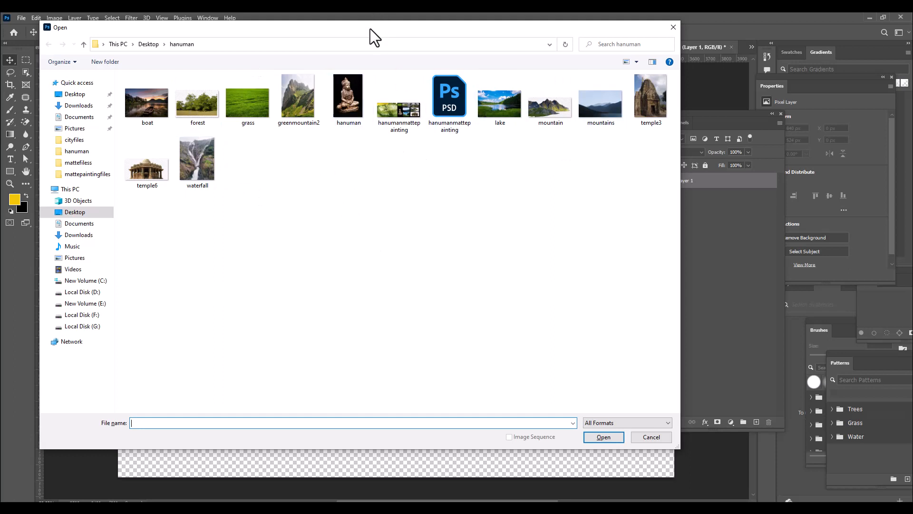
left_click(360, 97)
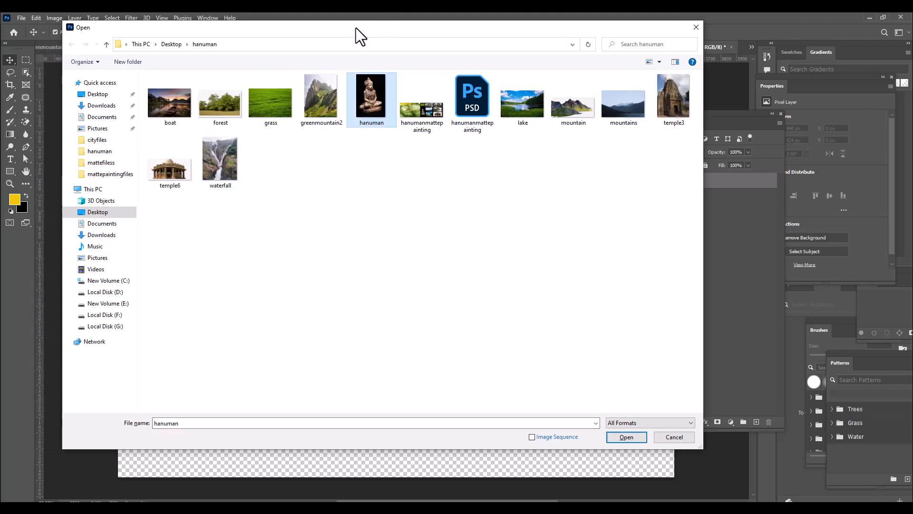
left_click(621, 437)
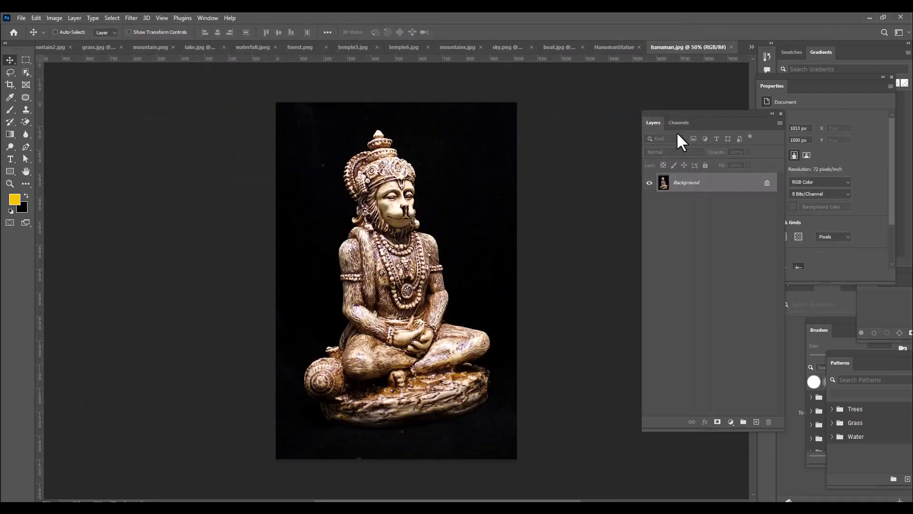
key("ctrl+plus")
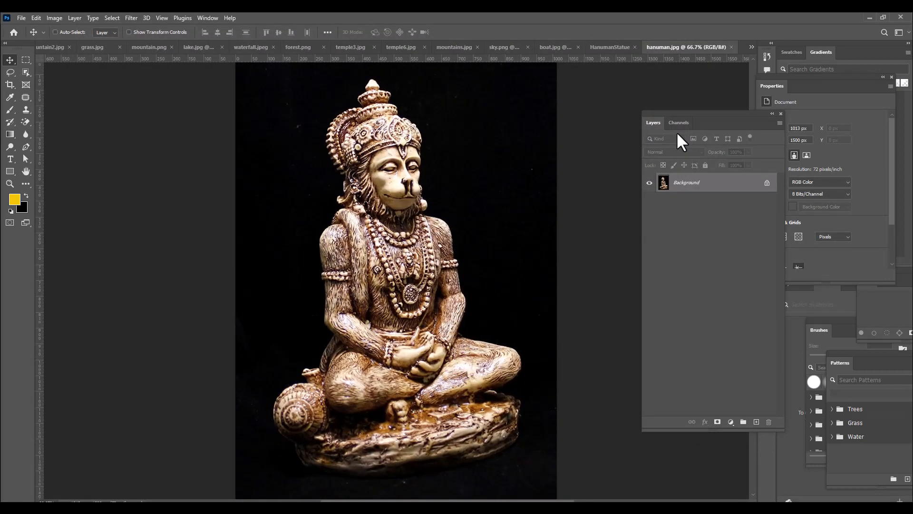
key("ctrl+minus")
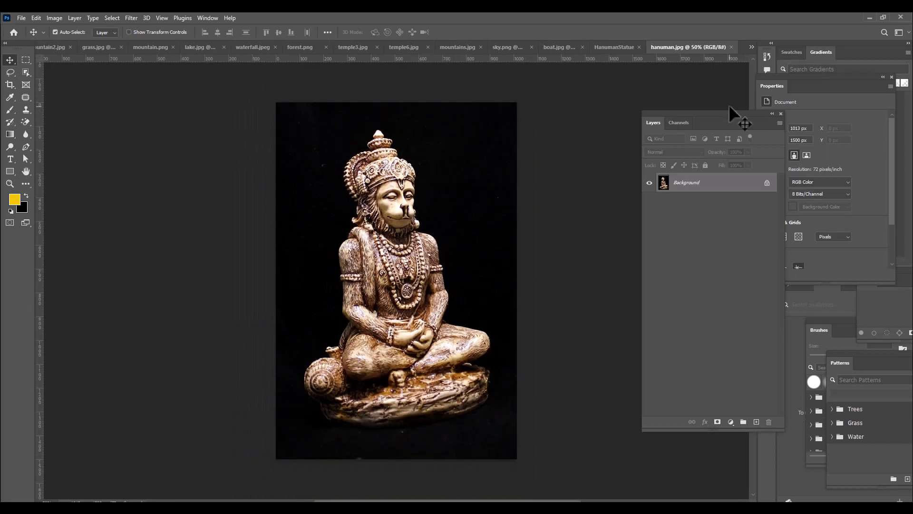
Select the statue with the Quick Selection tool's Select Subject option and move the cutout into the HanumanStatue document
left_click_drag(687, 119, 670, 123)
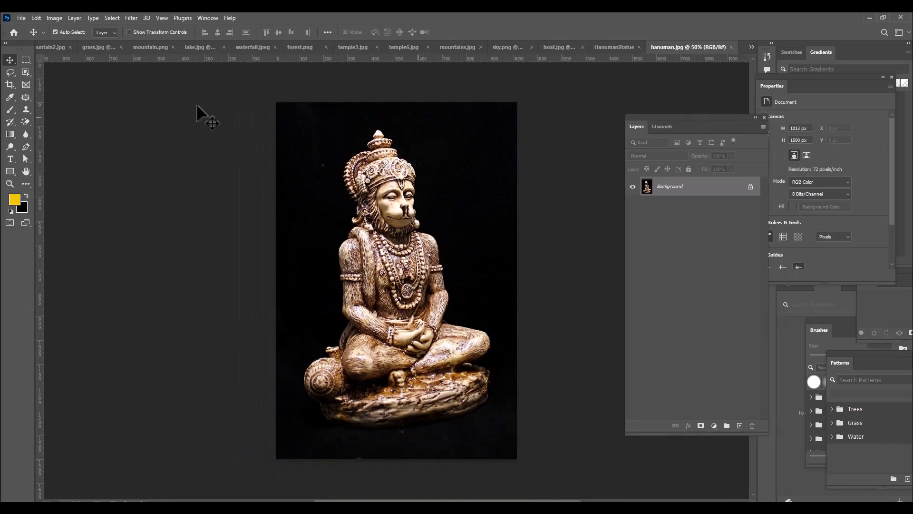
left_click(27, 76)
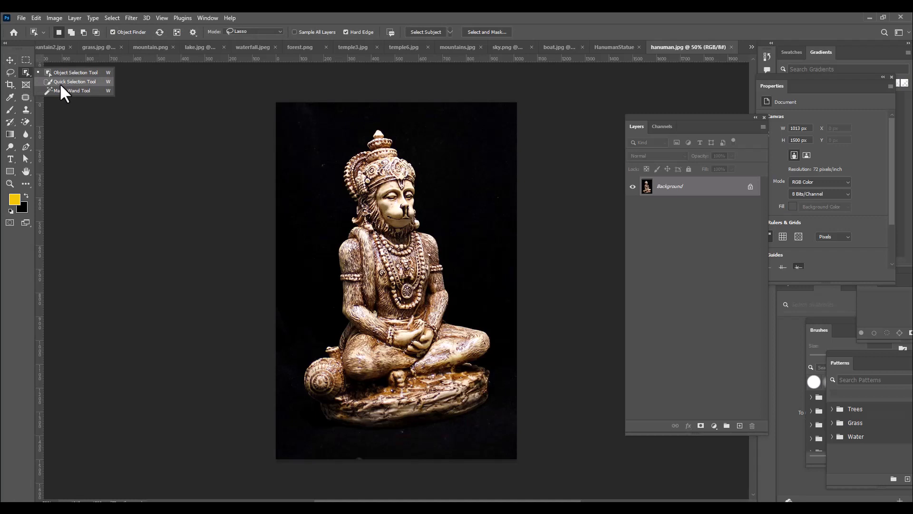
left_click(60, 83)
left_click(272, 32)
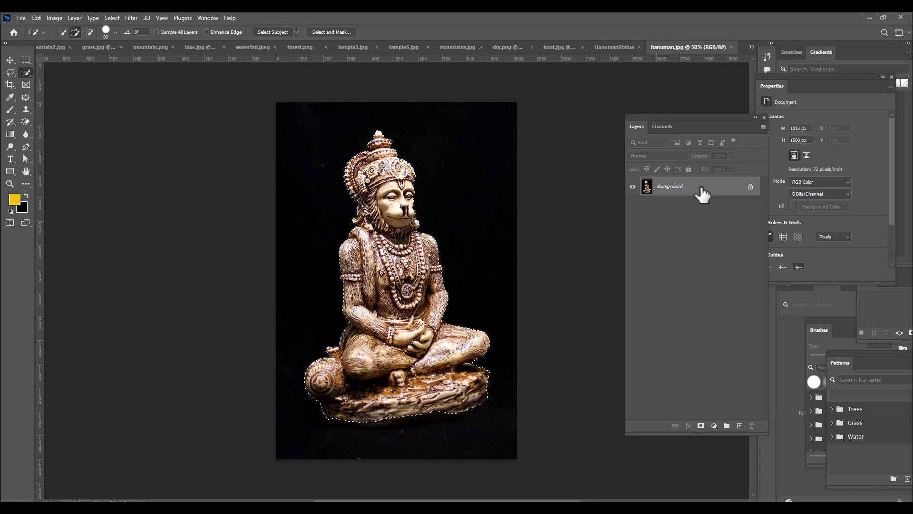
left_click(9, 60)
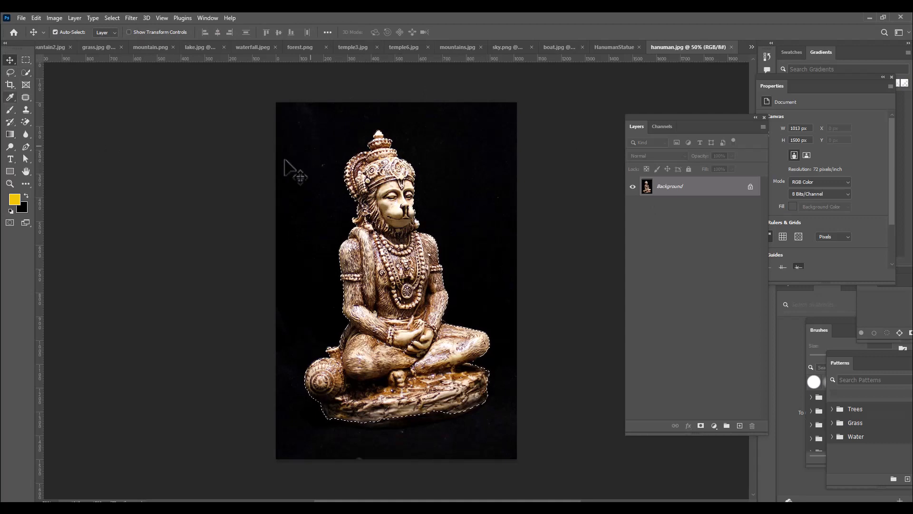
left_click_drag(397, 219, 428, 243)
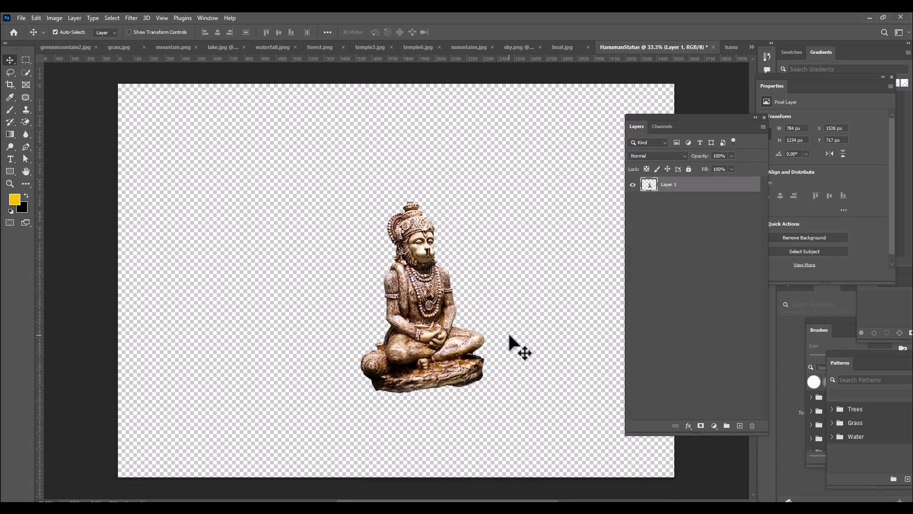
Scale the statue with Free Transform to about 108% (850 x 1337 px) and position it in the canvas's upper middle
key("ctrl+t")
left_click_drag(485, 198, 493, 180)
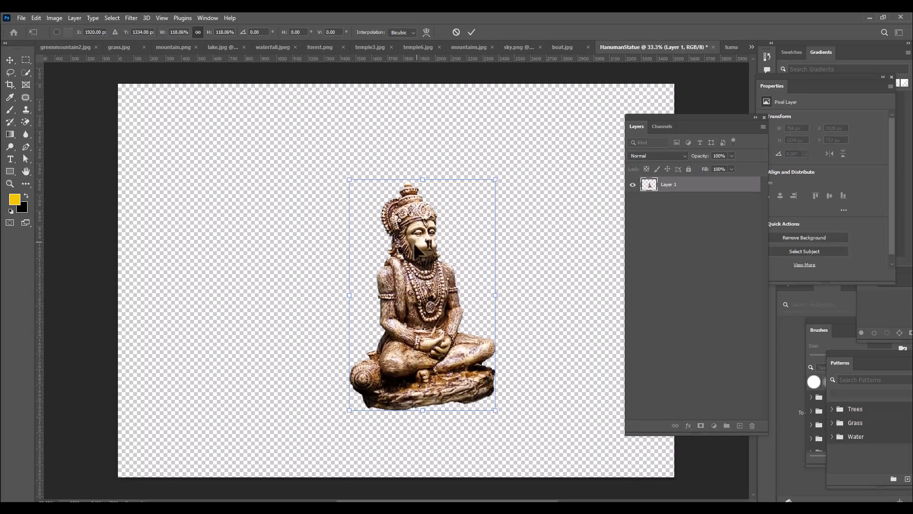
left_click_drag(422, 252, 423, 212)
left_click_drag(494, 139, 490, 143)
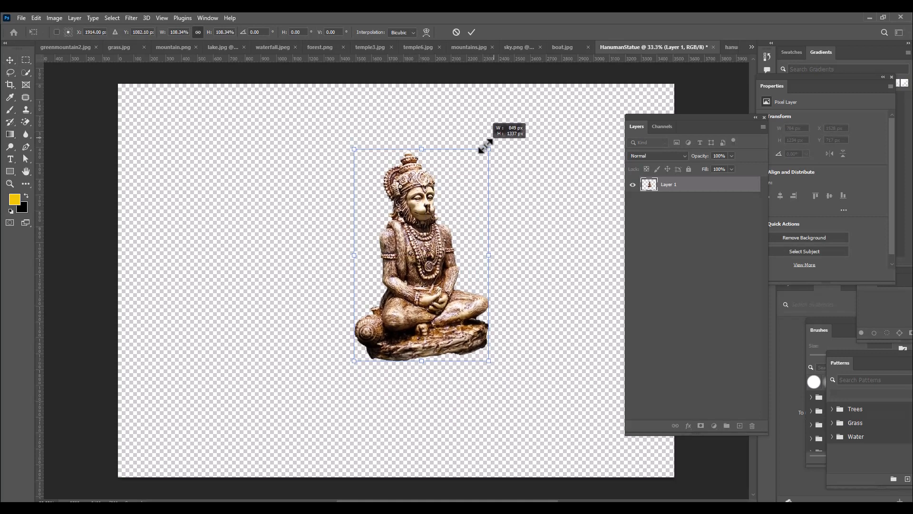
left_click_drag(434, 223, 429, 217)
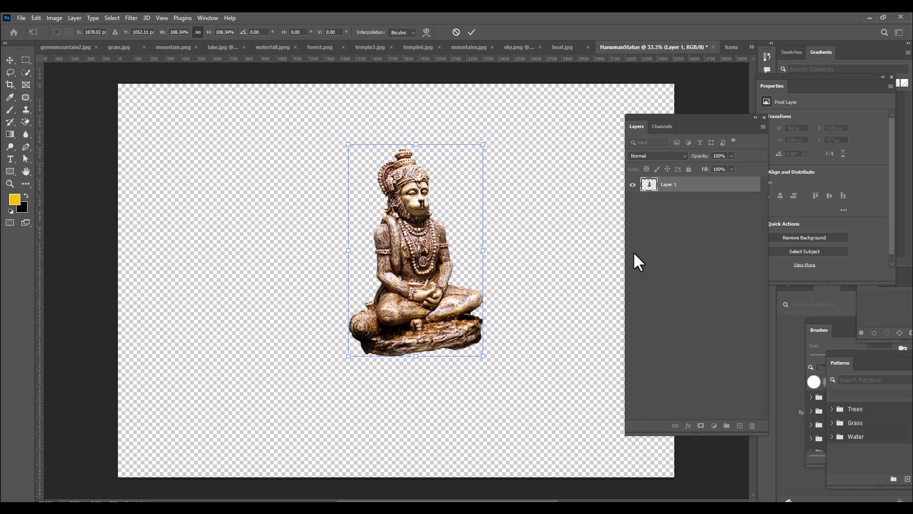
key("ctrl+minus")
key("Return")
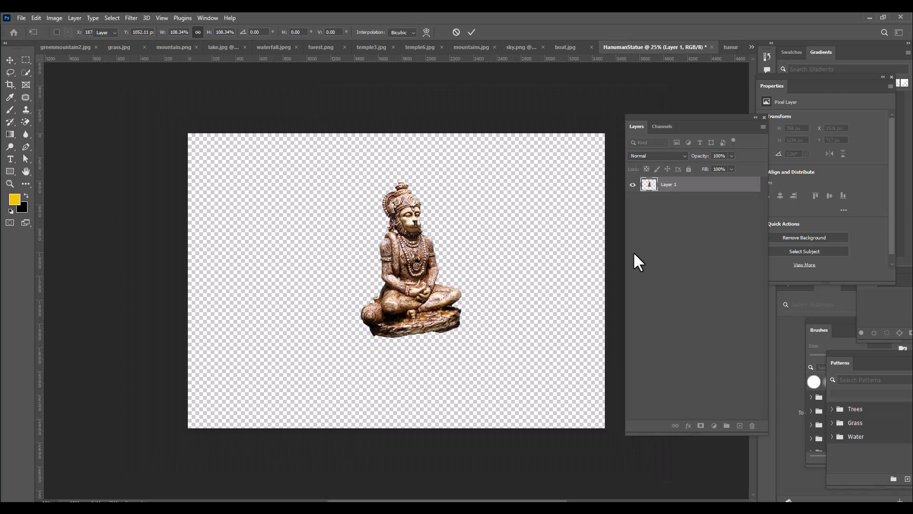
left_click_drag(414, 257, 410, 243)
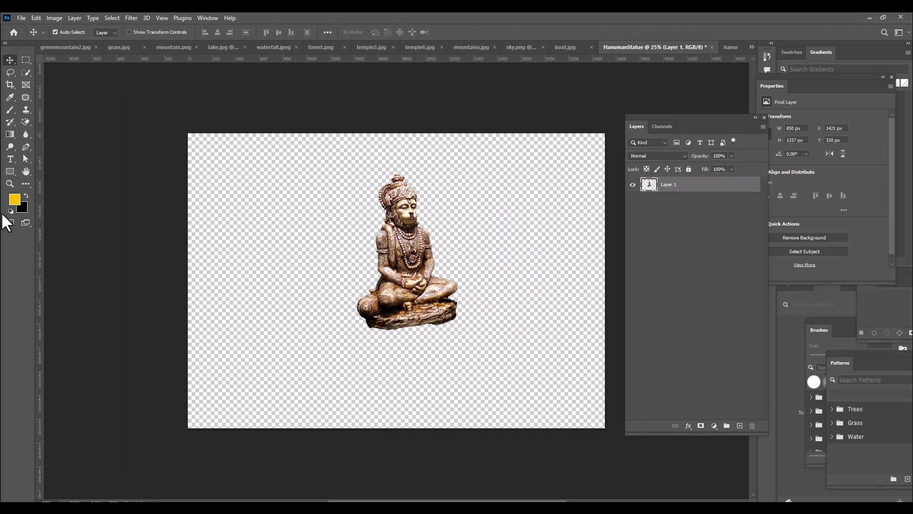
Switch to the Rectangle tool for drawing a shape over the canvas
left_click_drag(661, 114, 667, 113)
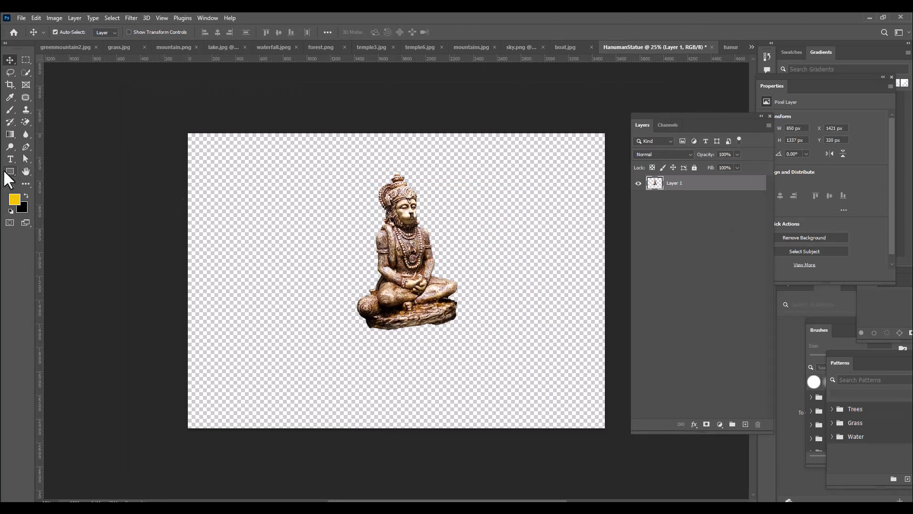
left_click(8, 172)
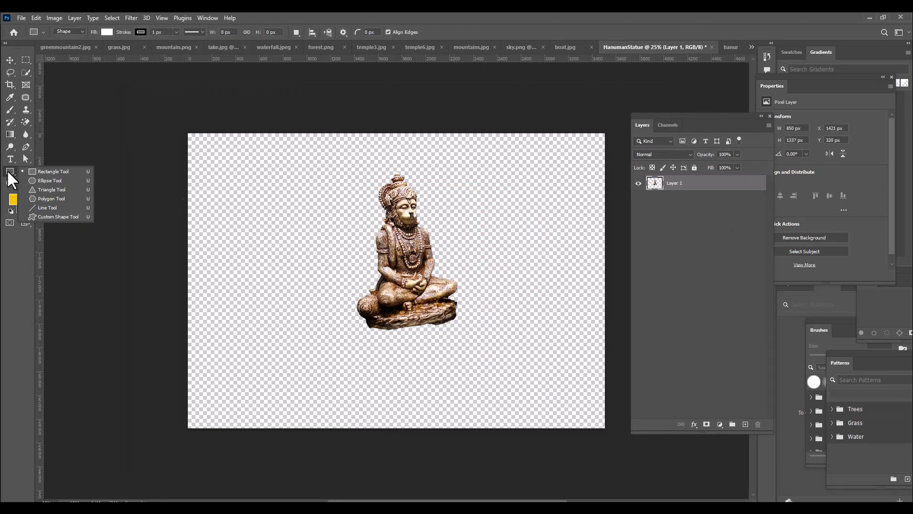
left_click(52, 174)
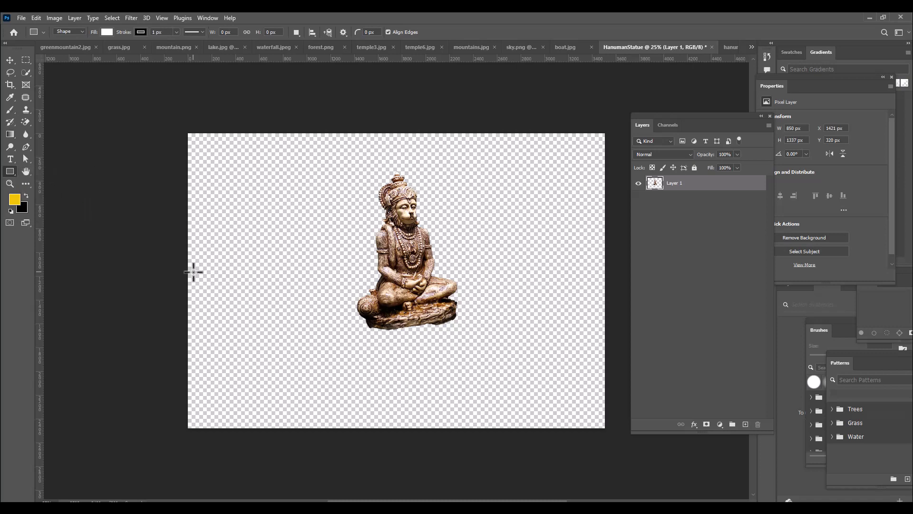
key("ctrl+minus")
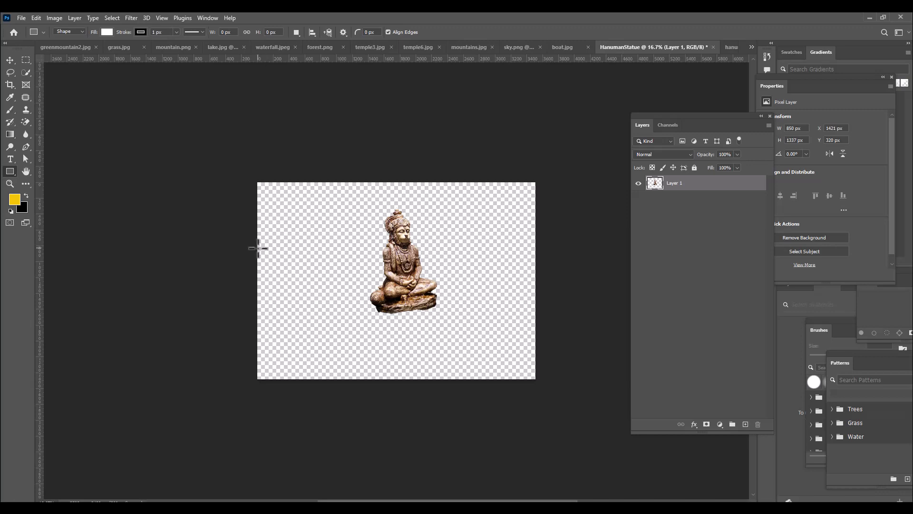
left_click(258, 248)
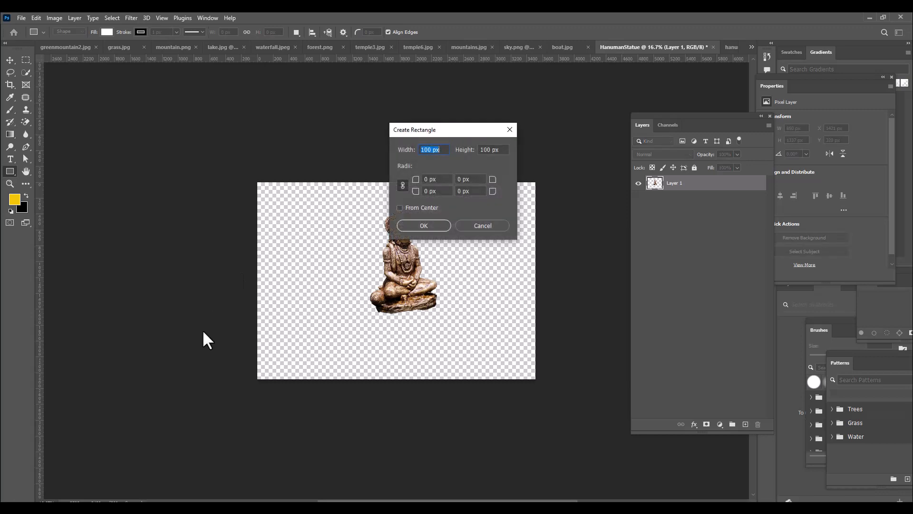
left_click(426, 227)
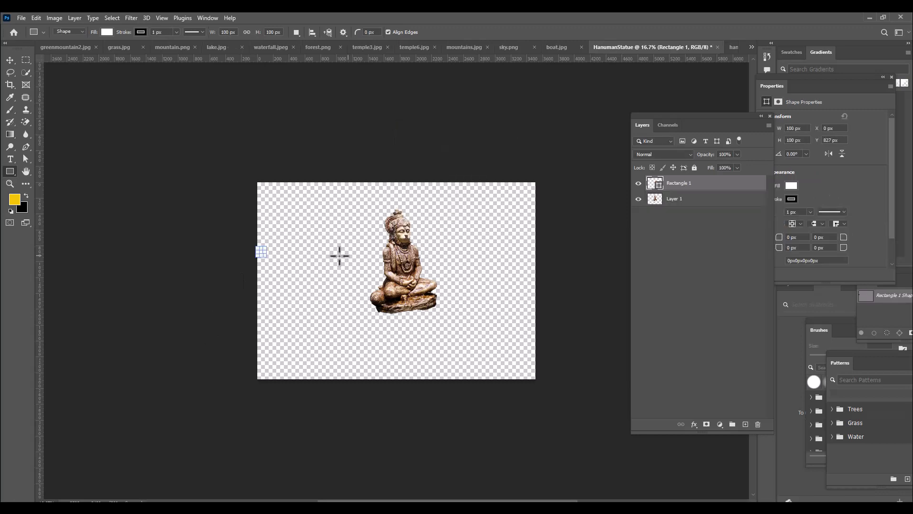
key("ctrl+z")
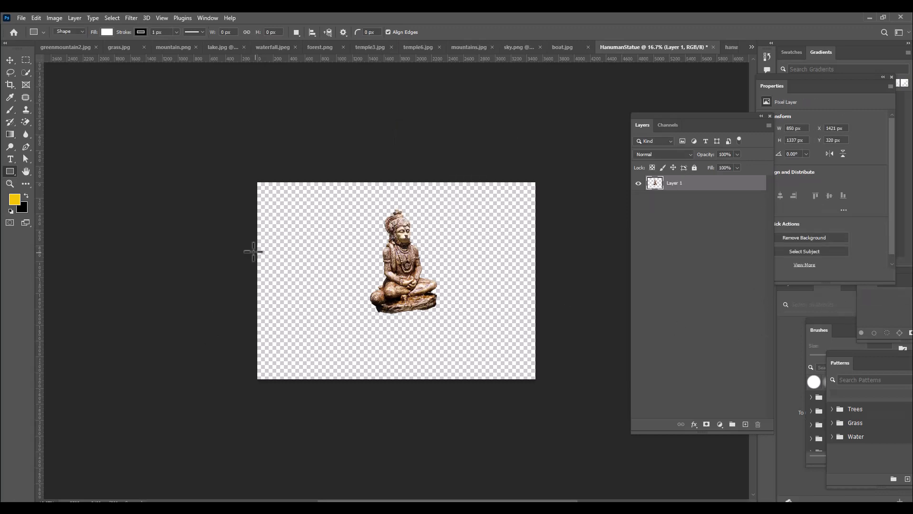
Draw a rectangle about 4036 x 2068 px covering the canvas's lower two thirds and fill it with black
left_click_drag(245, 251, 565, 415)
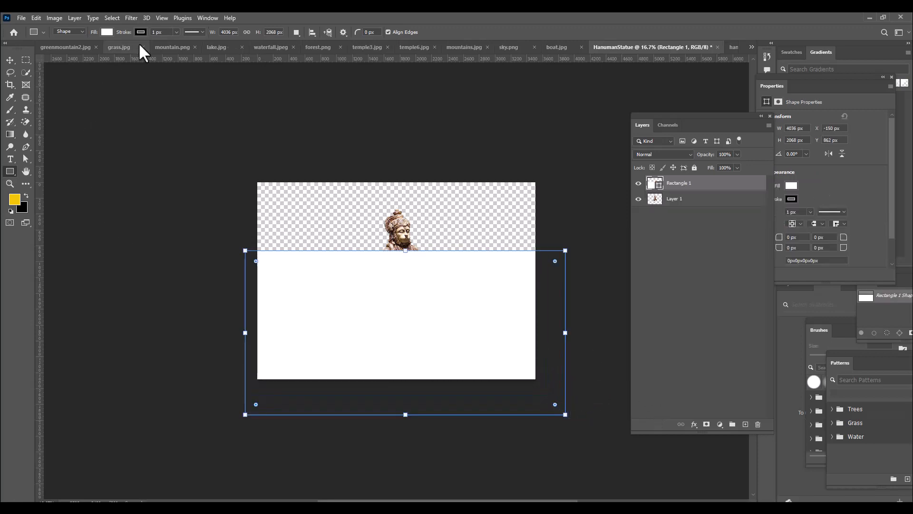
left_click(106, 32)
left_click(80, 83)
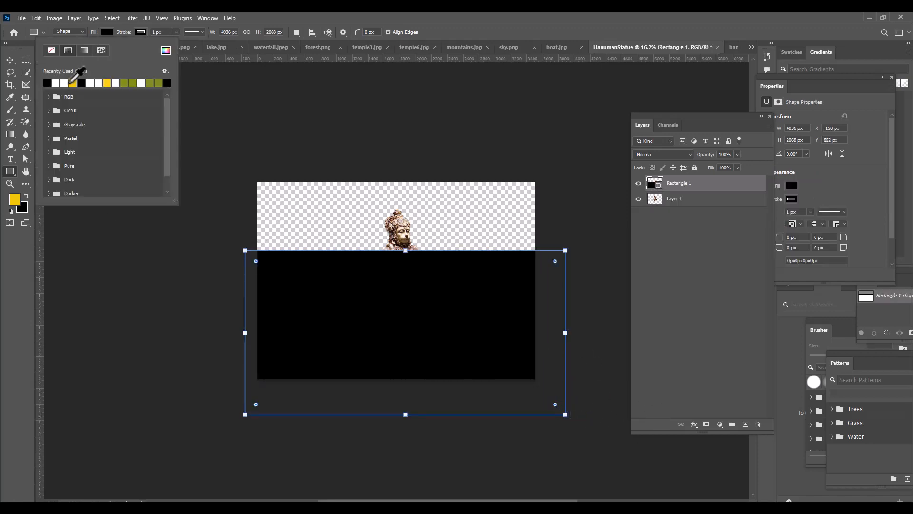
key("Return")
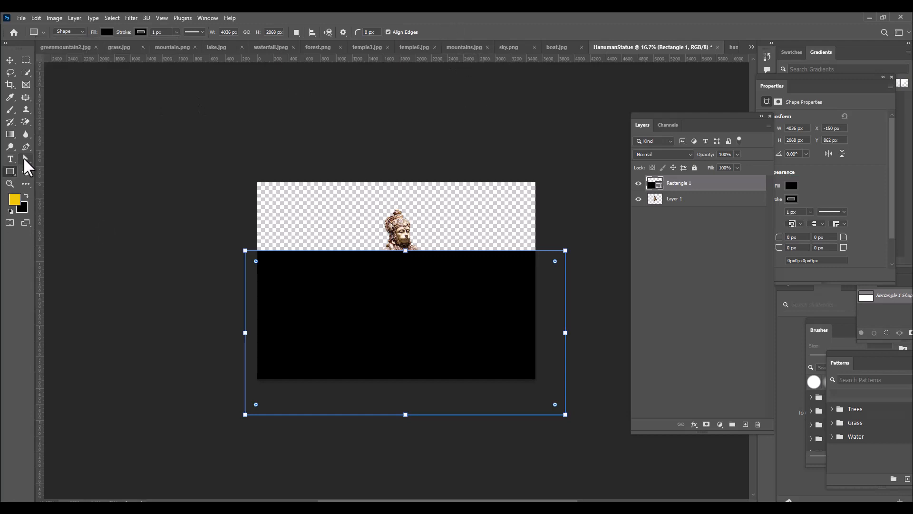
Convert the black rectangle to a regular path with Direct Selection and spread its bottom corners outward to about 6242 px overall width
left_click(25, 159)
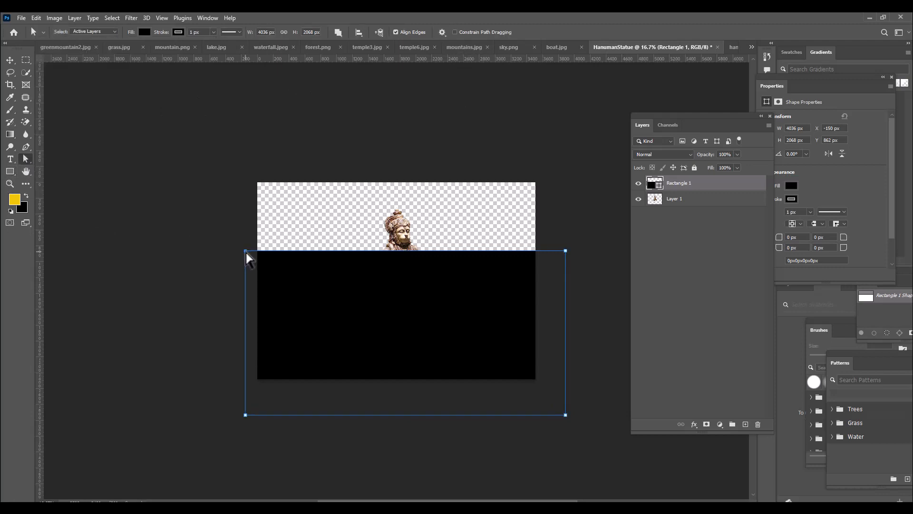
left_click_drag(246, 251, 258, 256)
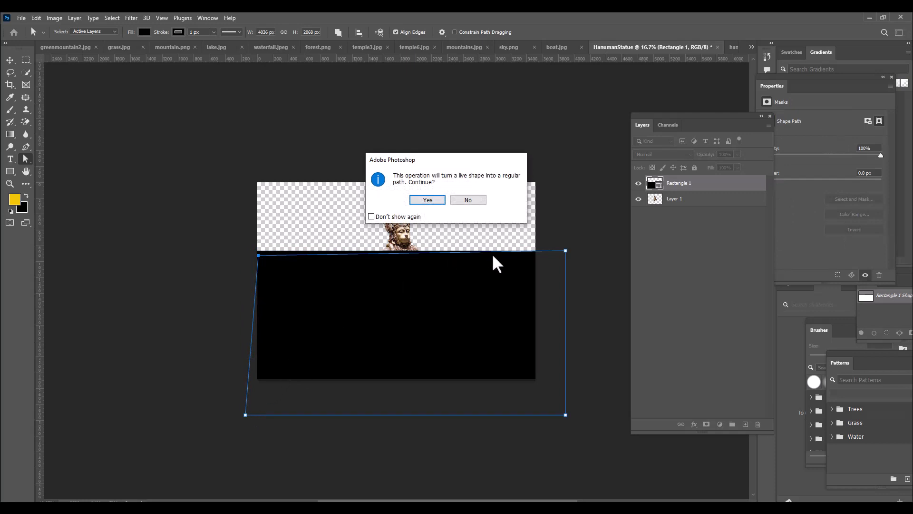
left_click_drag(446, 159, 442, 113)
left_click(427, 154)
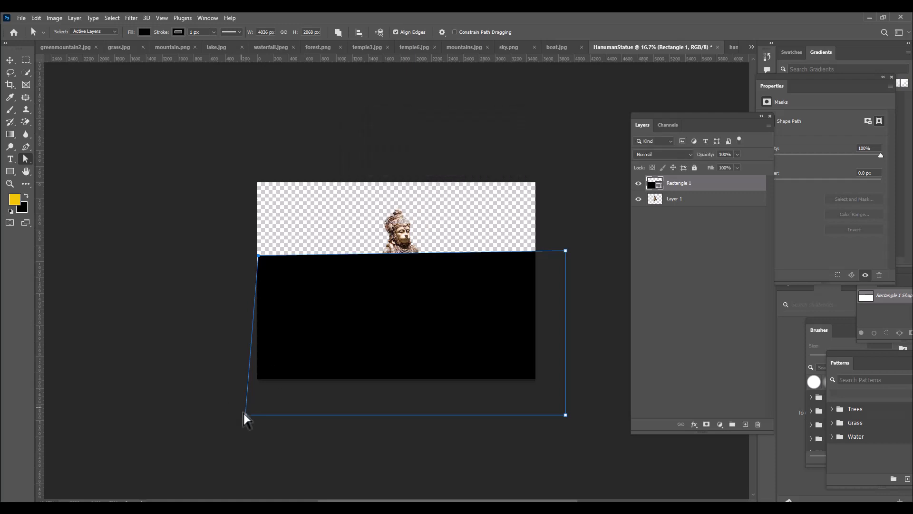
left_click_drag(245, 415, 151, 414)
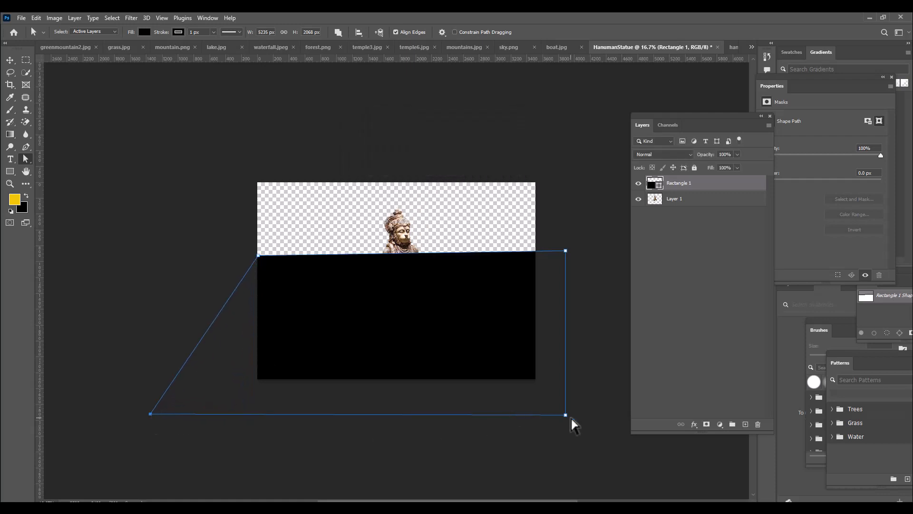
left_click_drag(566, 417, 646, 410)
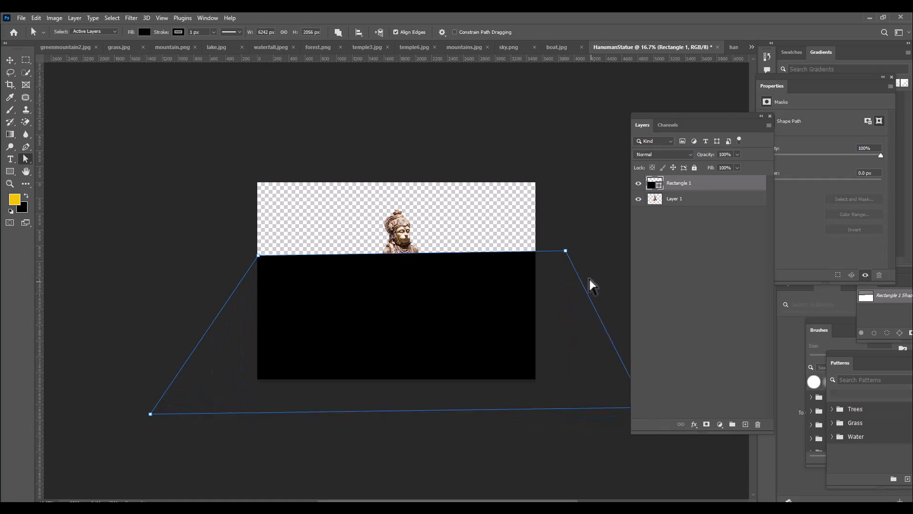
Pull the black shape's top corners in to the canvas sides and down to the statue's waist, and stretch its bottom-left corner outward
left_click_drag(567, 251, 537, 266)
left_click_drag(258, 256, 256, 275)
left_click_drag(537, 266, 539, 274)
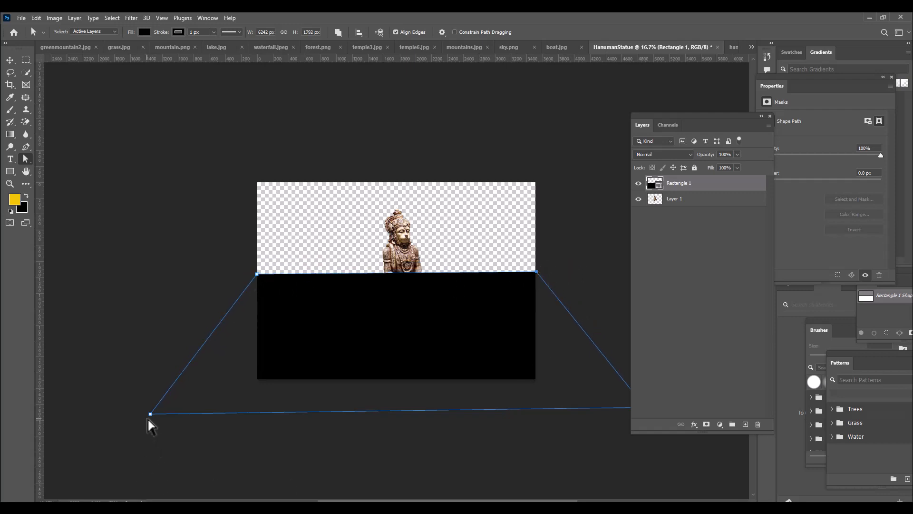
left_click_drag(150, 414, 138, 414)
Extend the black shape's bottom-right corner and raise its top edge to the statue's chest, making it about 6590 x 2014 px
left_click_drag(659, 119, 690, 114)
left_click(653, 409)
left_click(653, 409)
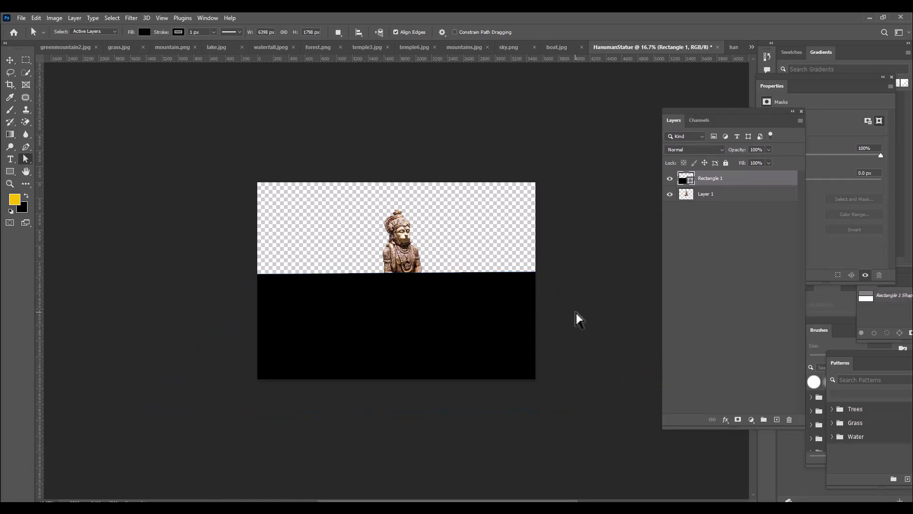
left_click(414, 307)
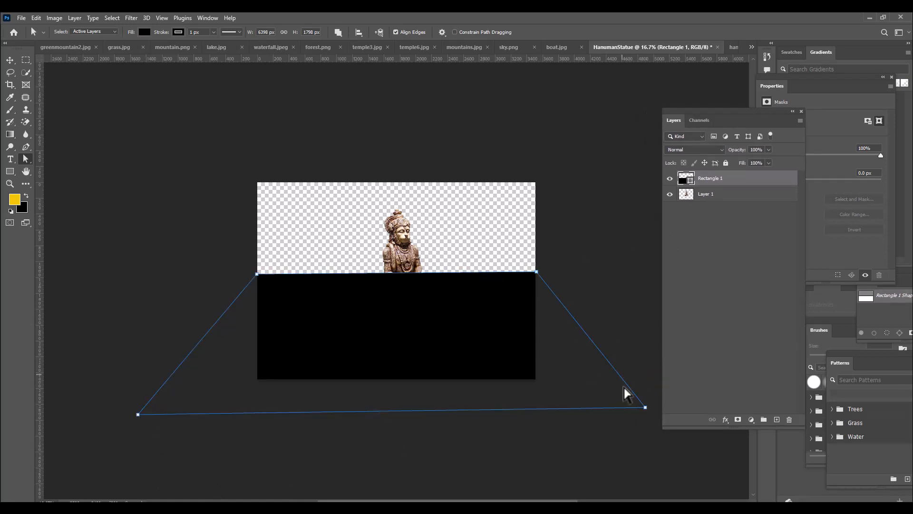
left_click_drag(646, 407, 661, 406)
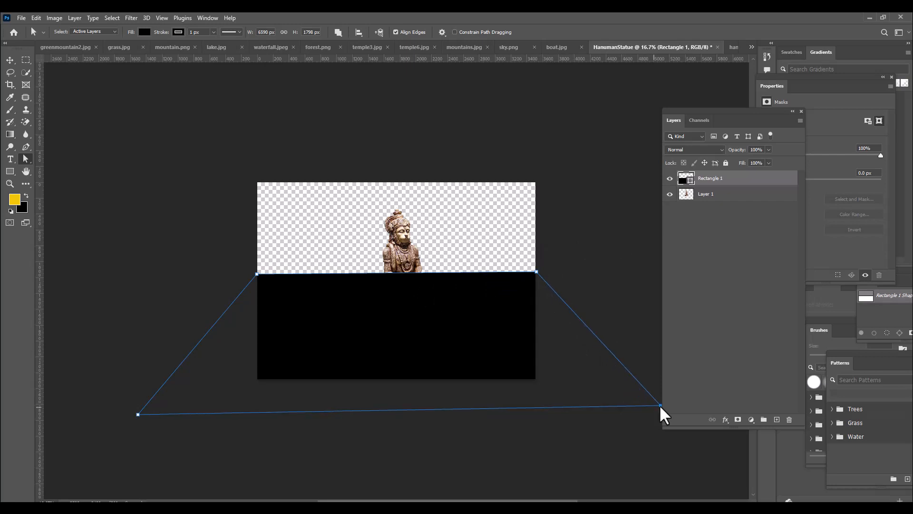
left_click_drag(257, 274, 257, 258)
left_click_drag(537, 272, 537, 255)
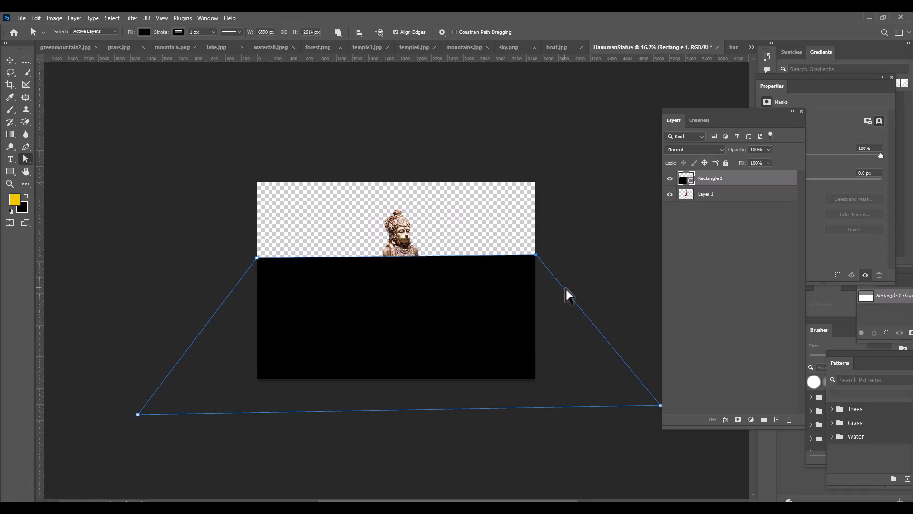
left_click(727, 211)
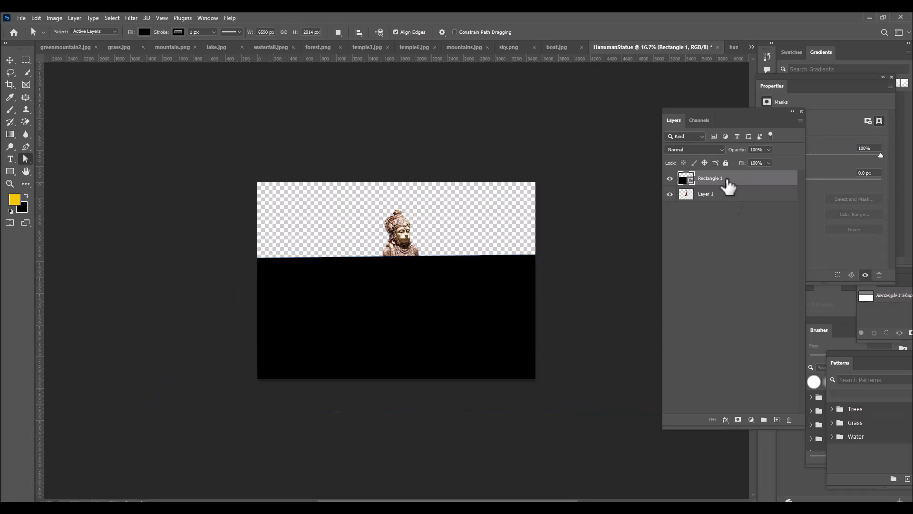
Place the black shape layer below the statue layer and rename the statue layer "hanumanstatue"
left_click_drag(730, 182, 729, 212)
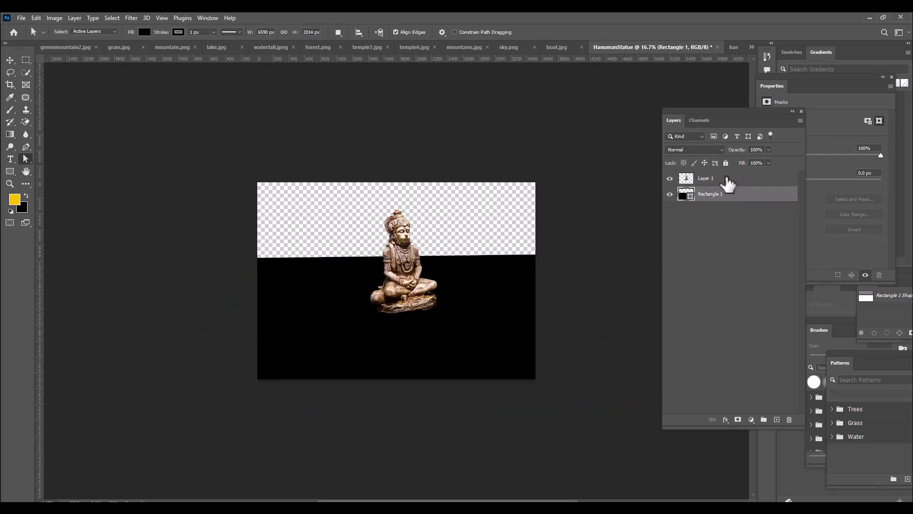
double_click(714, 179)
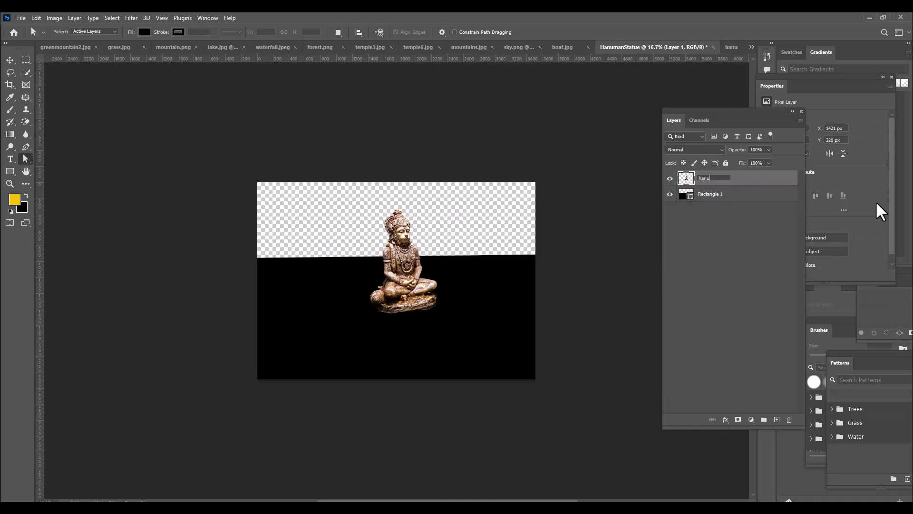
type("hanumanstatue")
key("Return")
Rename the black shape layer "grass"
left_click(740, 195)
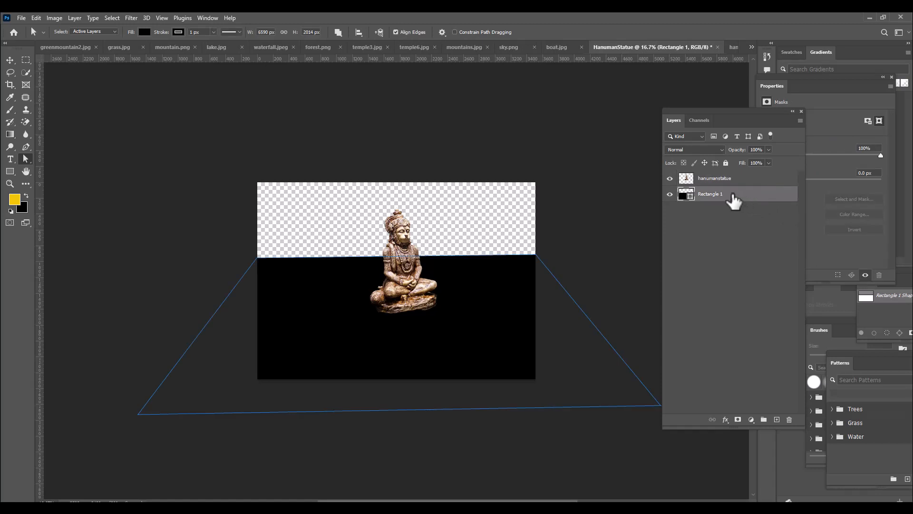
double_click(715, 195)
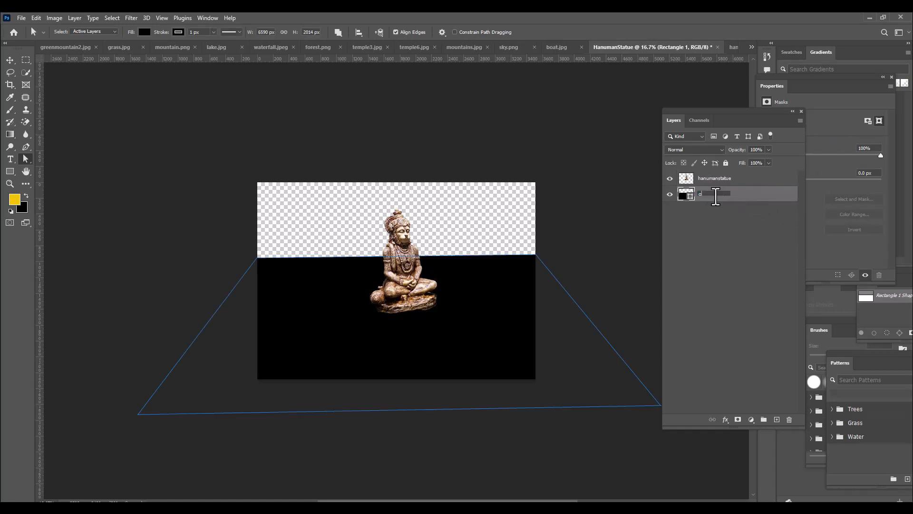
key("Return")
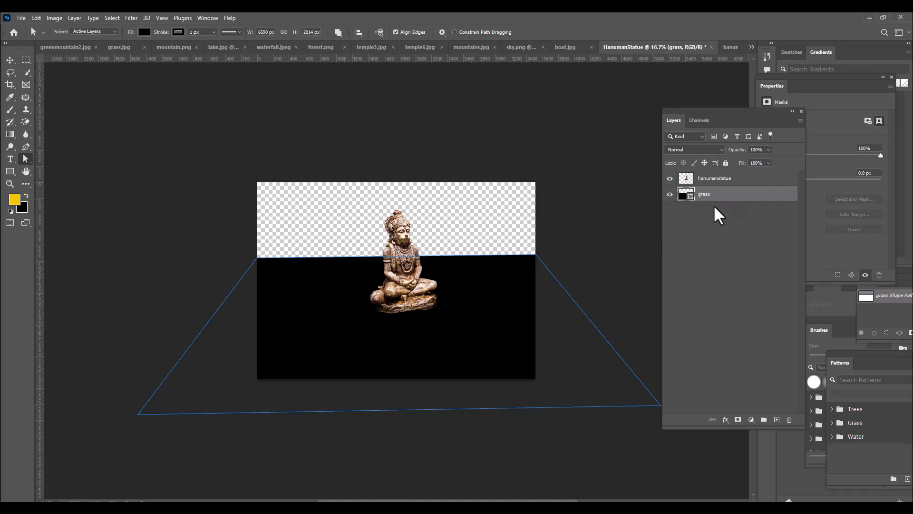
Convert the grass layer to a smart object and open its contents for editing
right_click(729, 201)
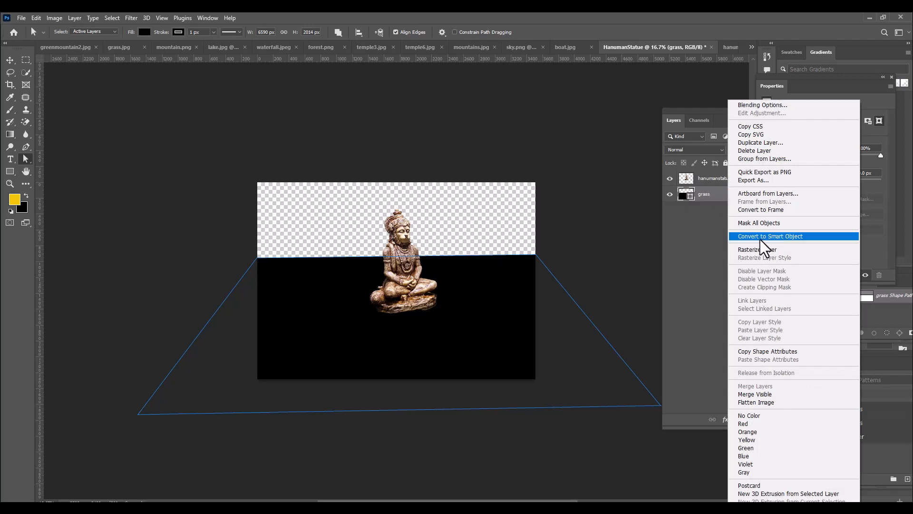
left_click(804, 237)
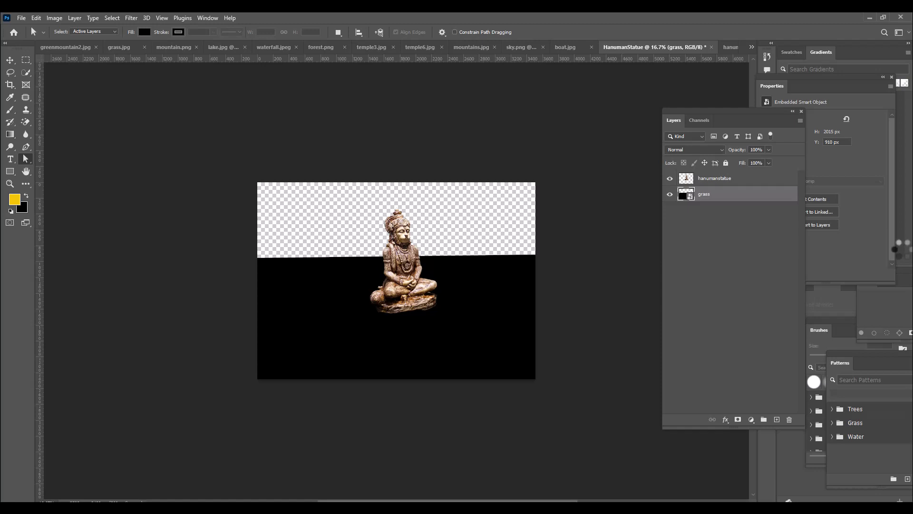
double_click(688, 195)
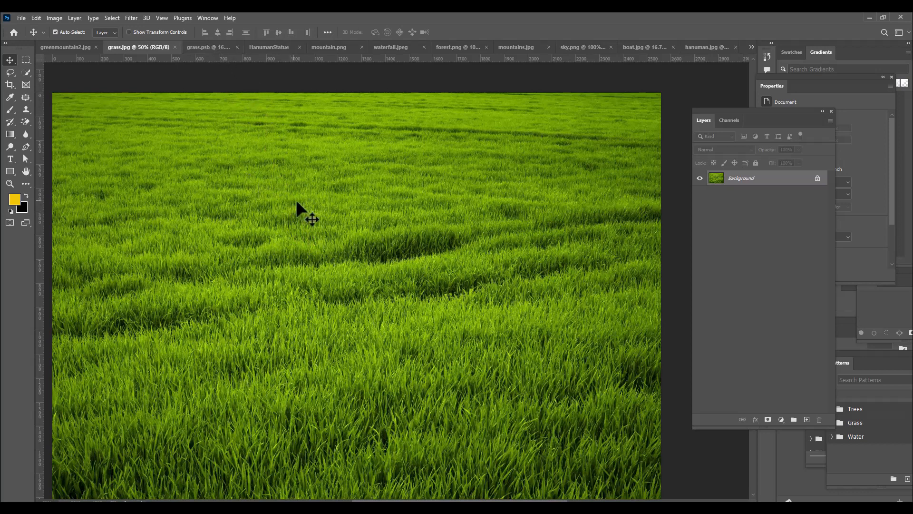
Bring the grass.jpg image into grass.psb and scale it to about 284% so it covers the whole canvas
left_click_drag(268, 140, 422, 269)
key("ctrl+t")
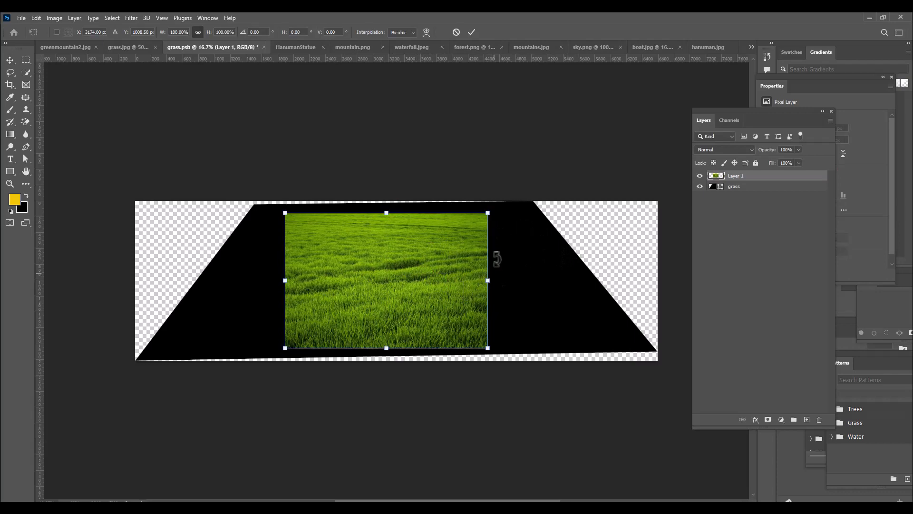
left_click_drag(490, 213, 728, 193)
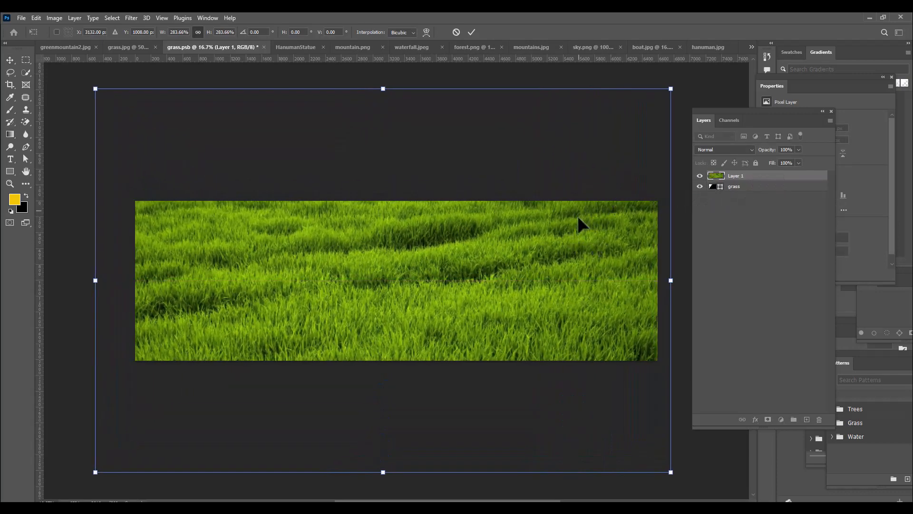
Distort the grass image into a flatter perspective, narrower at the top and close to the canvas edges, about 285% wide and 171% high
right_click(586, 221)
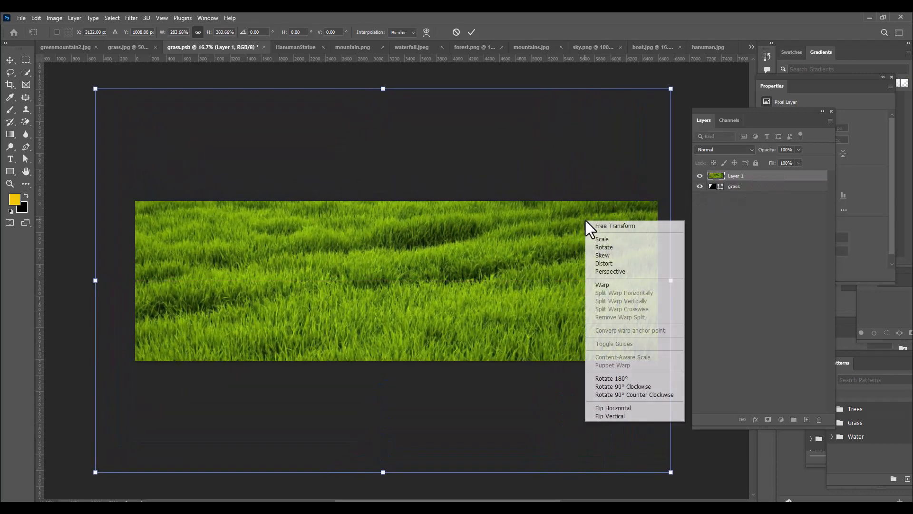
left_click(610, 263)
left_click_drag(670, 88, 660, 132)
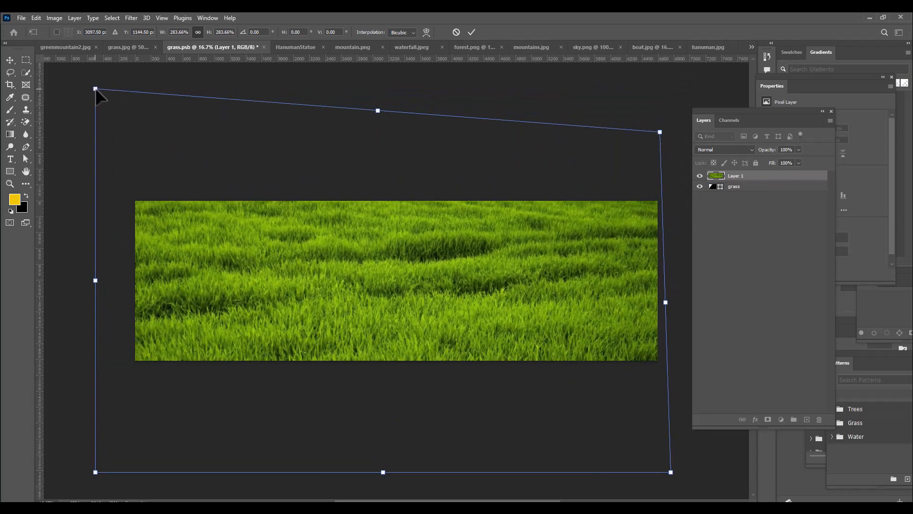
left_click_drag(95, 89, 124, 179)
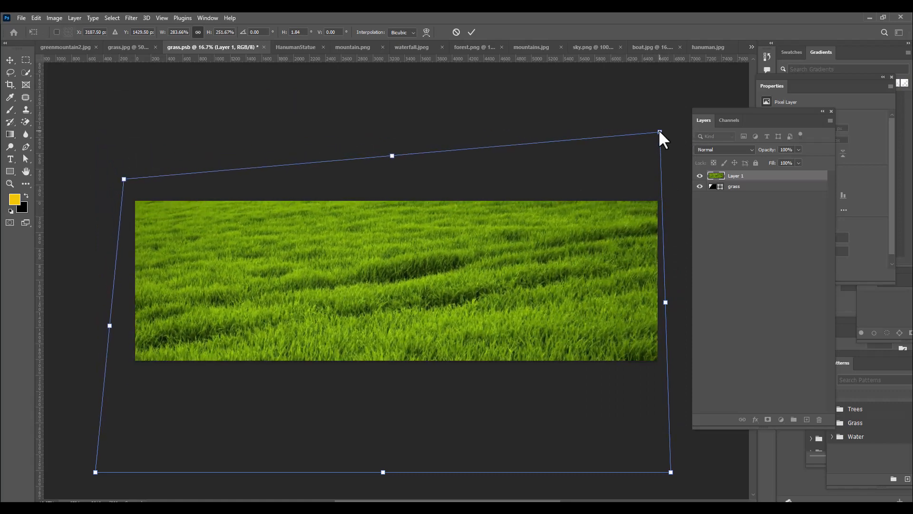
left_click_drag(659, 132, 662, 181)
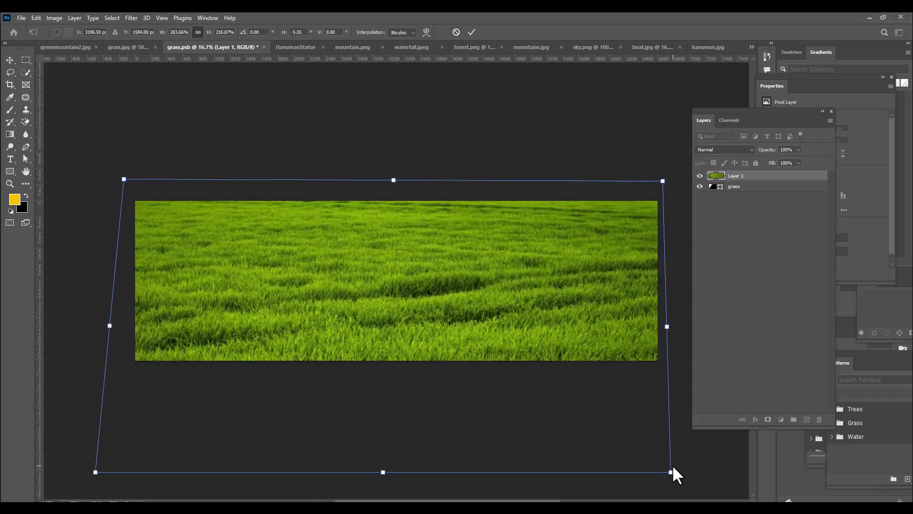
left_click_drag(671, 471, 670, 445)
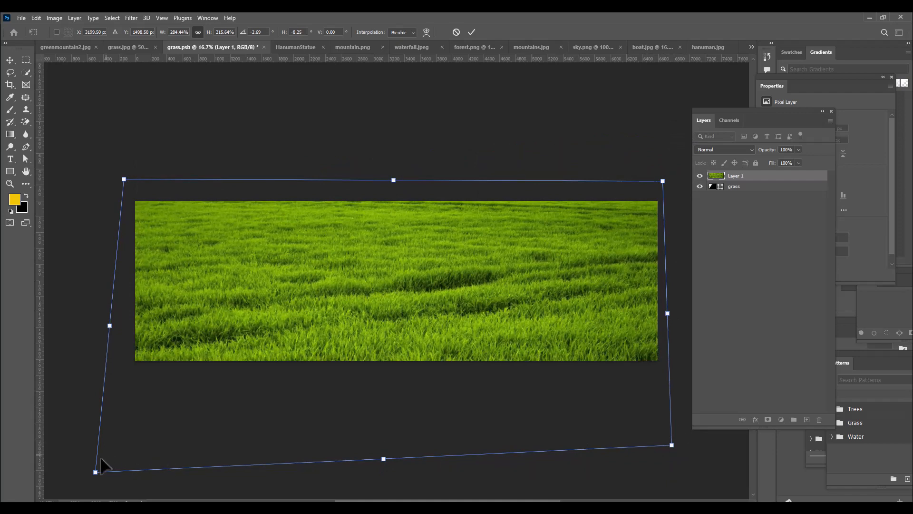
left_click_drag(95, 472, 91, 410)
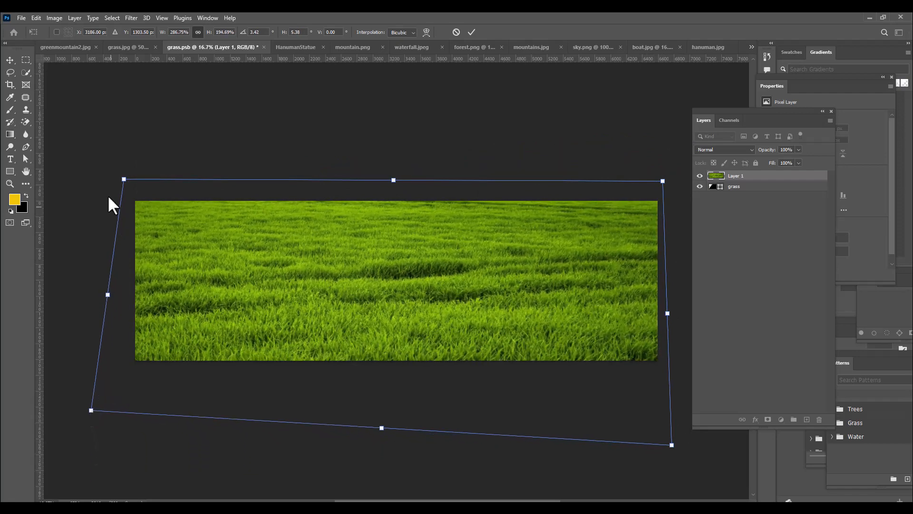
left_click_drag(125, 180, 129, 185)
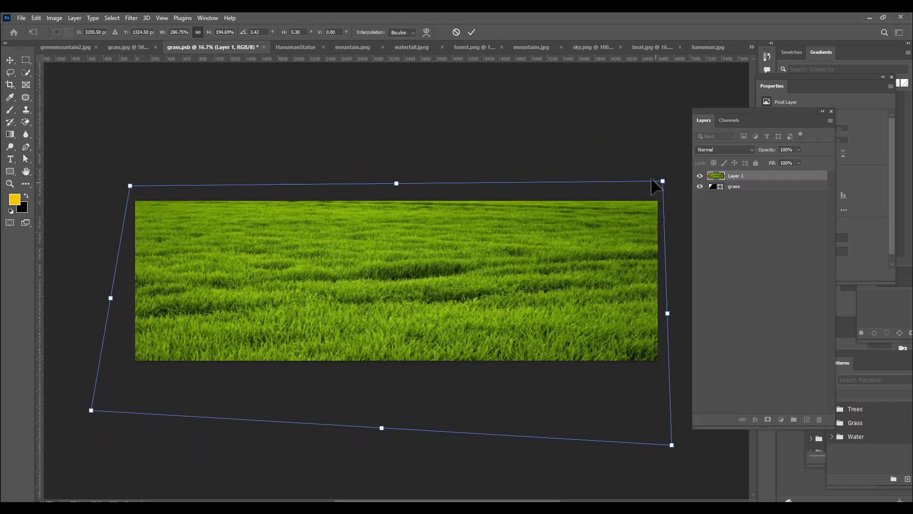
left_click_drag(664, 181, 665, 188)
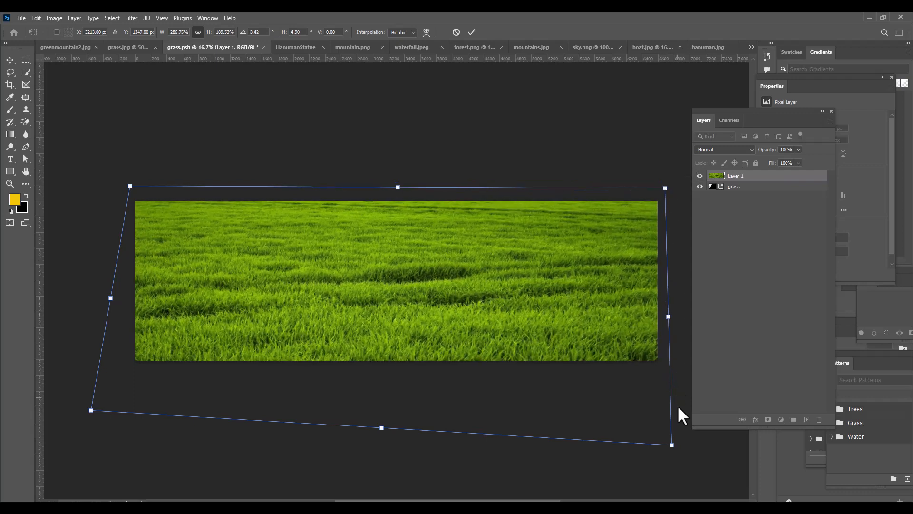
left_click_drag(671, 442, 670, 419)
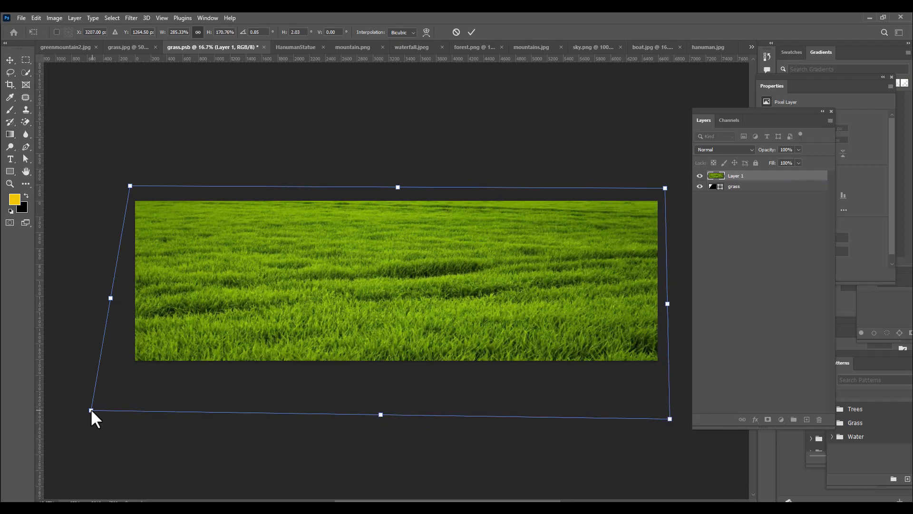
Fine-tune the grass image's distorted corners outward to about 297% width and 180% height and apply the transform
left_click_drag(91, 411, 85, 422)
left_click_drag(670, 419, 676, 423)
left_click_drag(668, 187, 665, 181)
left_click_drag(130, 186, 121, 187)
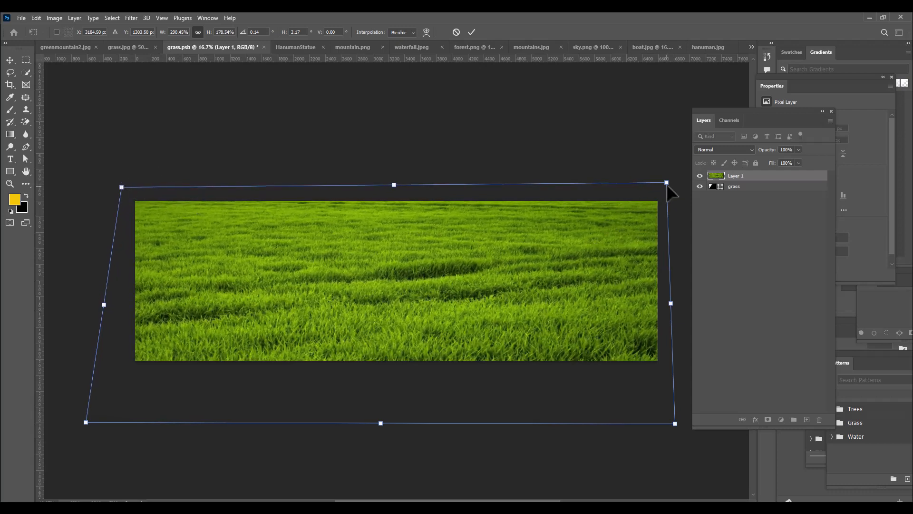
left_click_drag(668, 186, 668, 183)
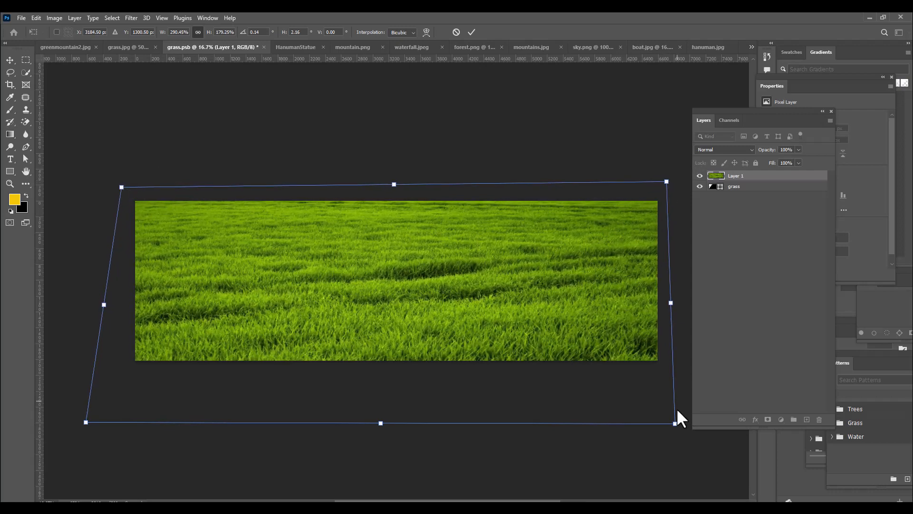
left_click_drag(673, 424, 686, 424)
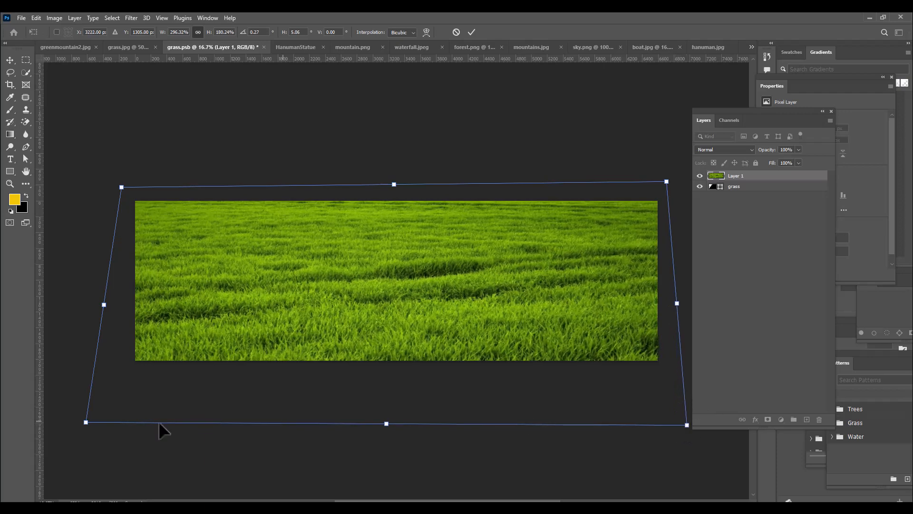
left_click_drag(86, 422, 83, 423)
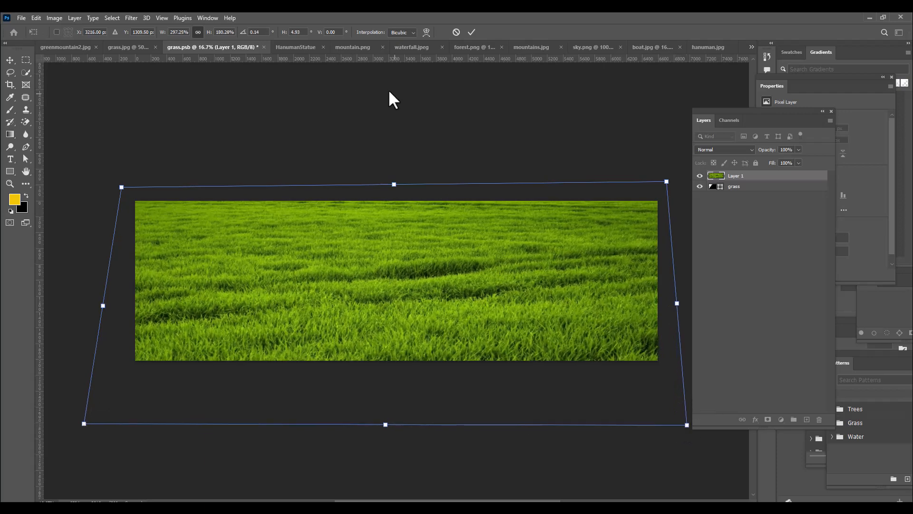
key("Return")
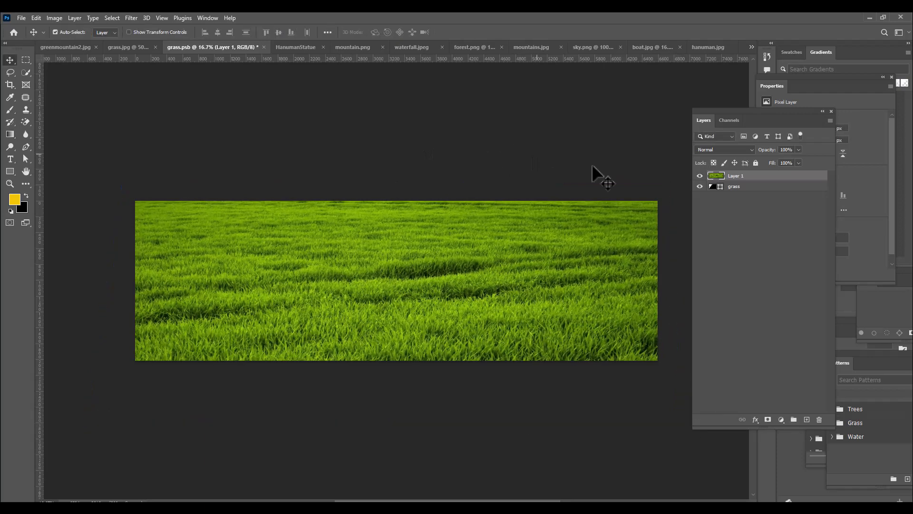
Save the edited grass.psb smart object contents and return to the HanumanStatue document
left_click(21, 17)
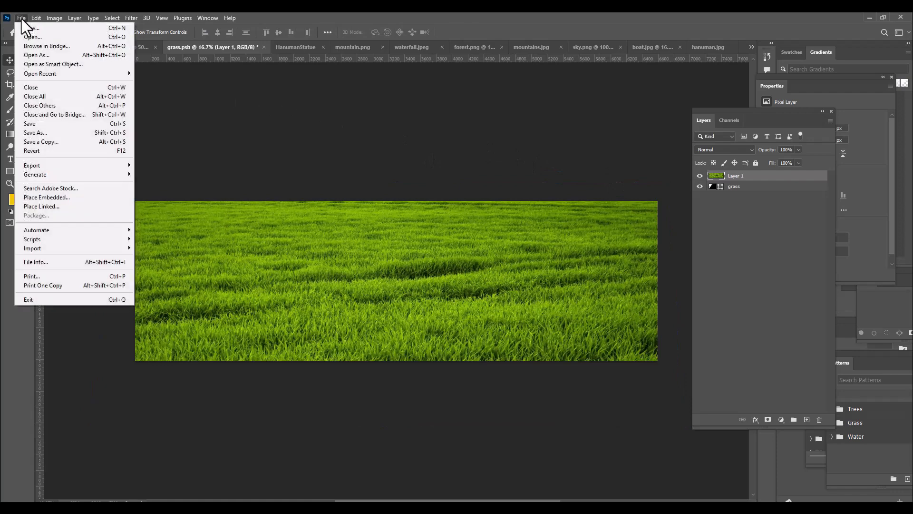
left_click(48, 124)
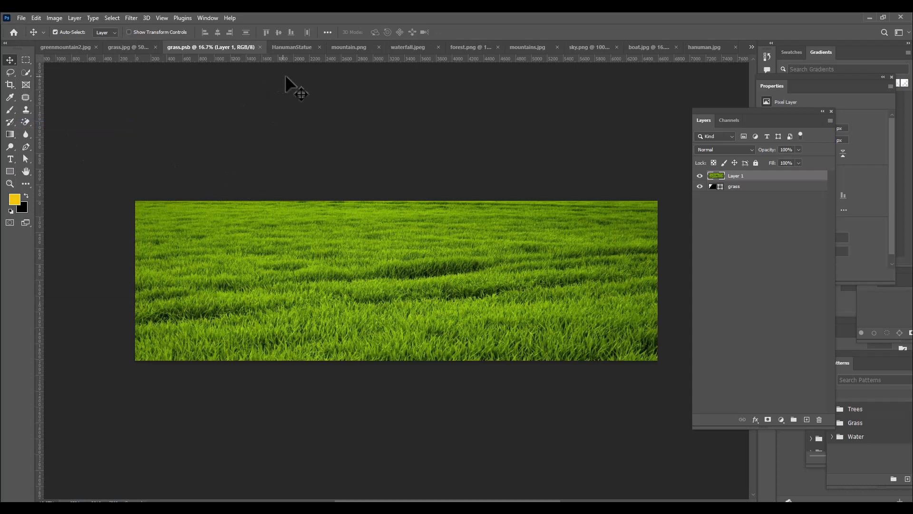
left_click(292, 47)
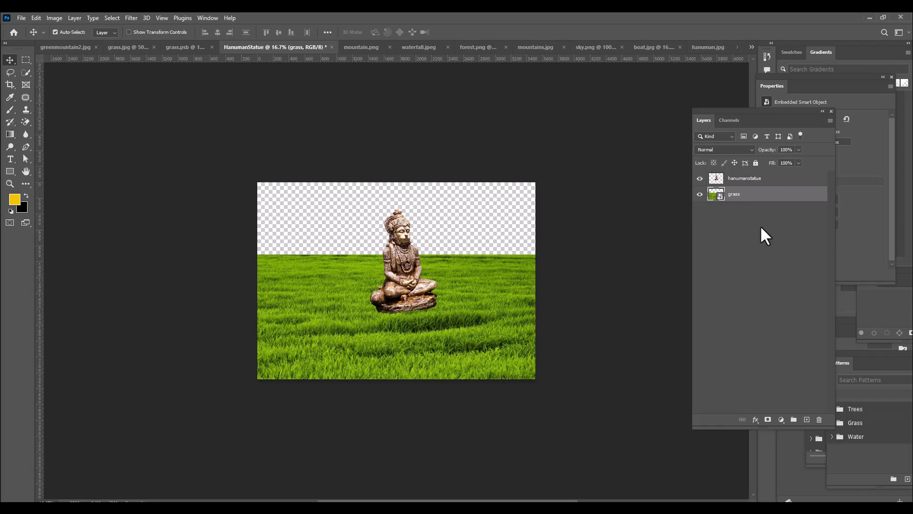
key("ctrl+plus")
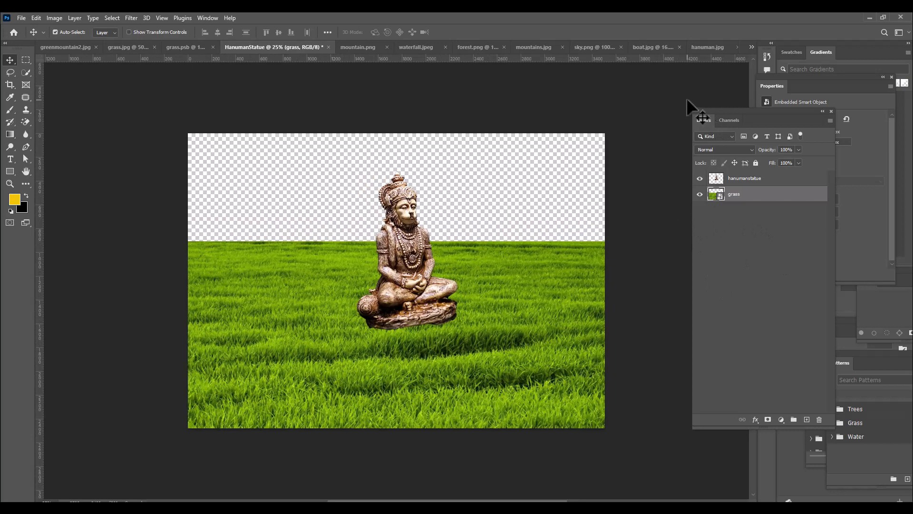
Add a layer mask to the hanumanstatue layer
left_click_drag(703, 110, 698, 116)
left_click(710, 182)
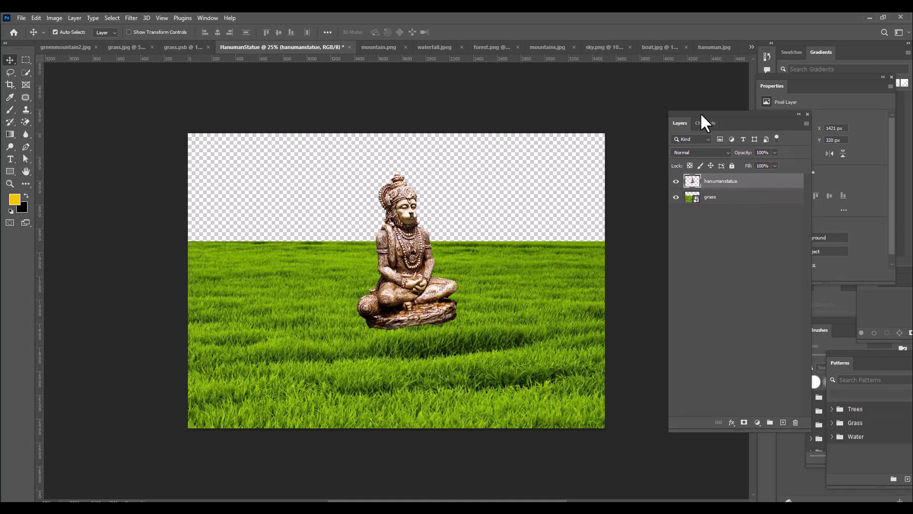
left_click_drag(701, 113, 672, 101)
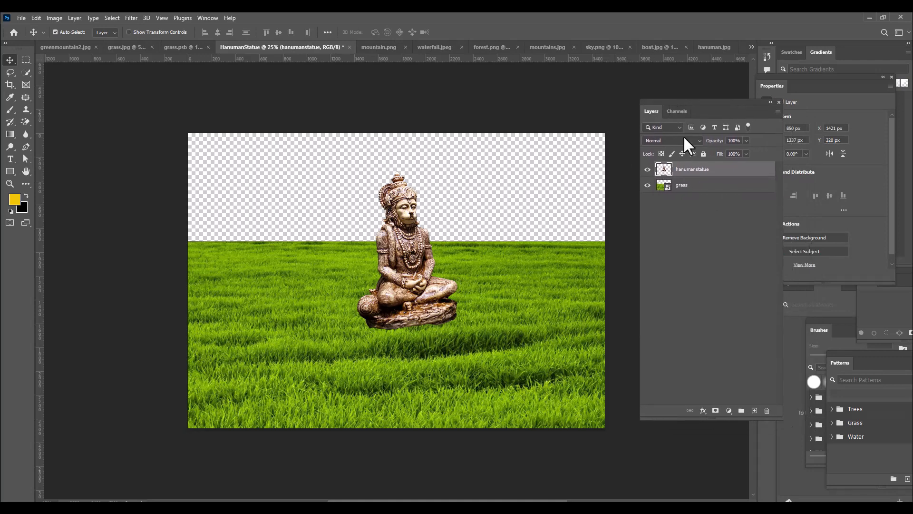
left_click(715, 411)
left_click_drag(660, 98, 663, 102)
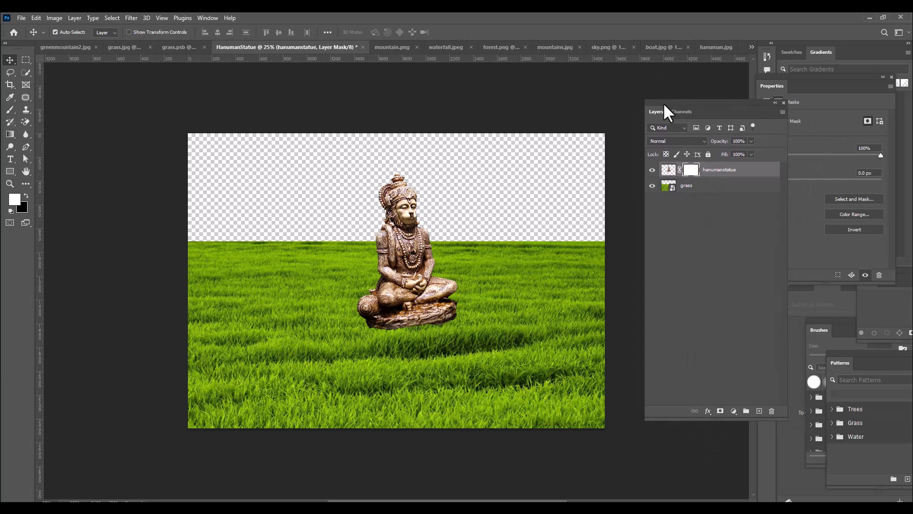
Set up the Brush tool with the Soft Round preset and 100% flow
left_click(10, 107)
right_click(10, 105)
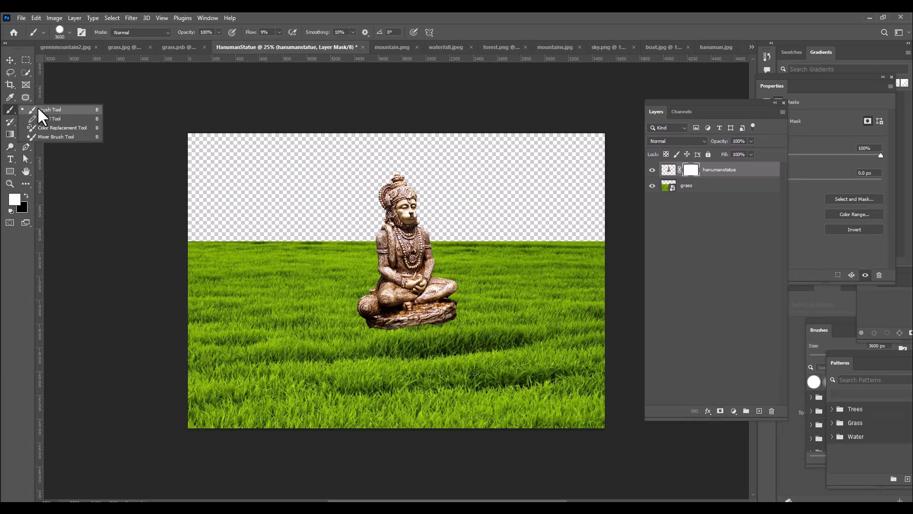
left_click(38, 107)
left_click(60, 30)
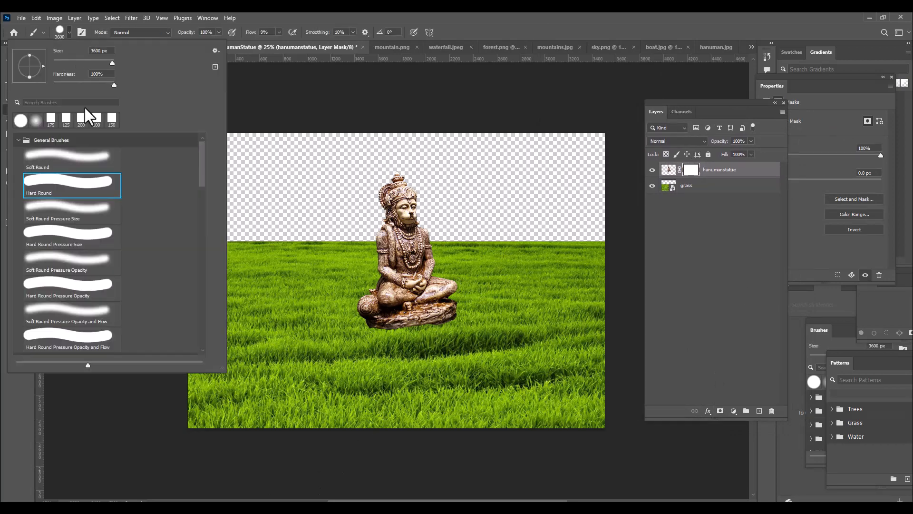
left_click(51, 162)
left_click(398, 12)
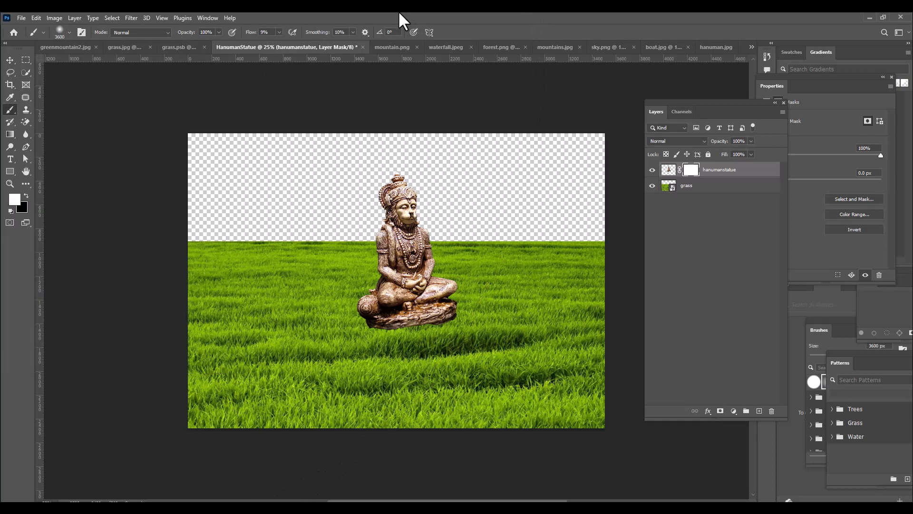
left_click(280, 32)
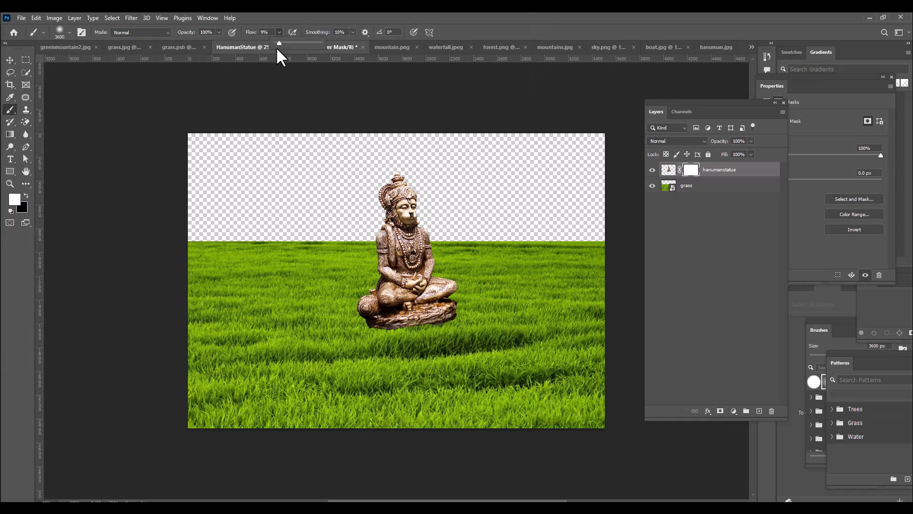
left_click(347, 40)
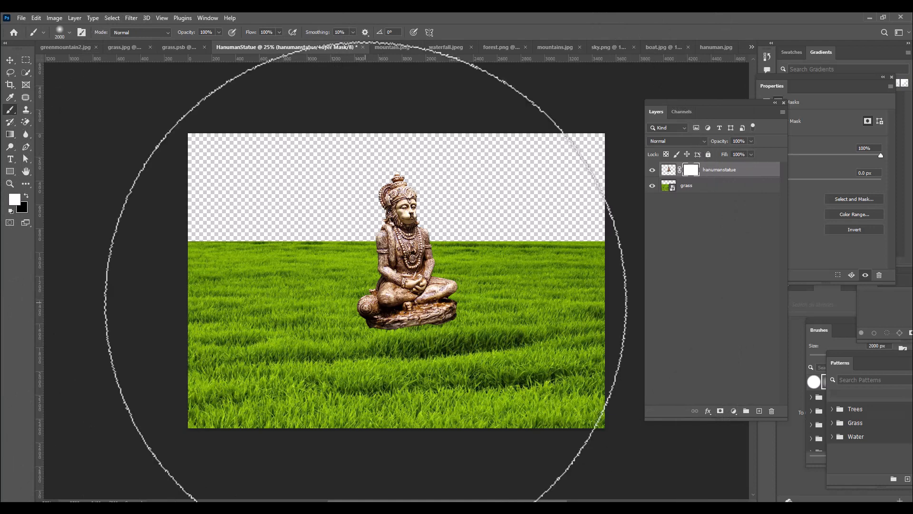
Paint black on the statue's mask along its base with a 300 px brush, blending the stone pedestal into the grass
key("bracketleft")
key("bracketleft")
key("bracketleft")
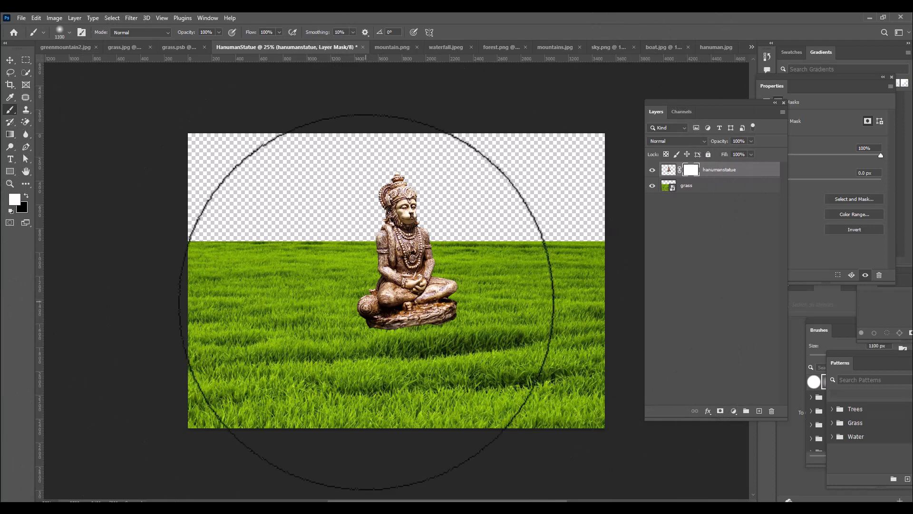
key("bracketleft")
key("bracketleft")
key("bracketleft")
key("bracketleft")
key("bracketleft")
key("bracketleft")
key("bracketleft")
key("bracketleft")
key("bracketleft")
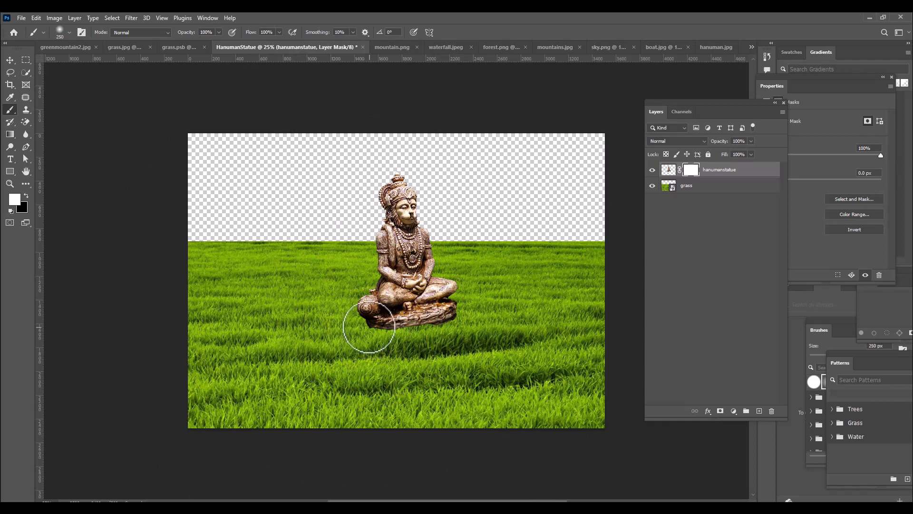
key("bracketright")
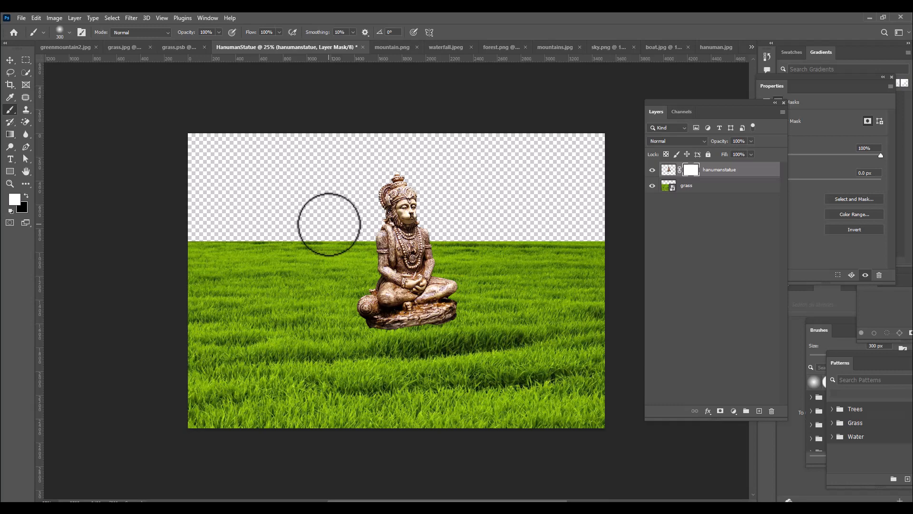
left_click(26, 196)
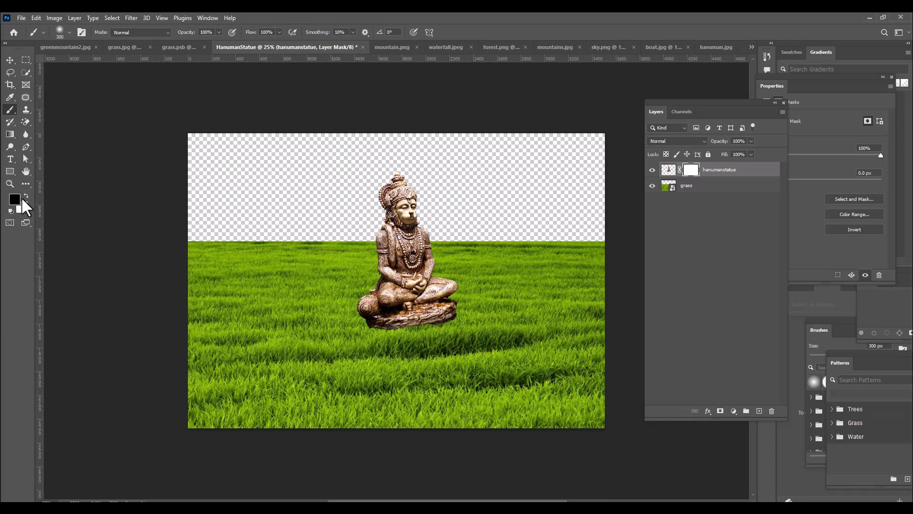
mouse_move(371, 338)
left_mouse_down()
mouse_move(472, 314)
mouse_move(451, 306)
mouse_move(443, 316)
mouse_move(462, 299)
mouse_move(405, 330)
mouse_move(400, 318)
mouse_move(370, 322)
mouse_move(352, 312)
mouse_move(386, 324)
mouse_move(442, 310)
left_mouse_up()
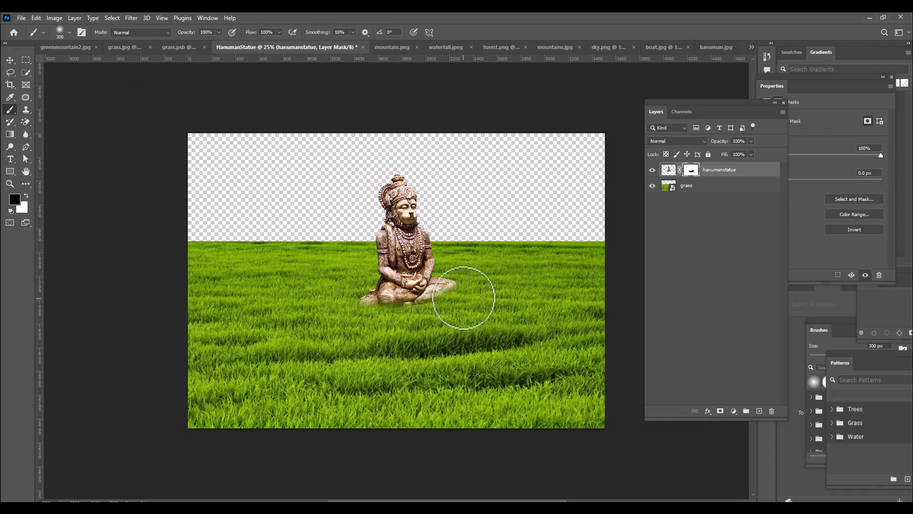
Scale the masked statue up to about 115%, shift it slightly upward and apply the transform
left_click(10, 60)
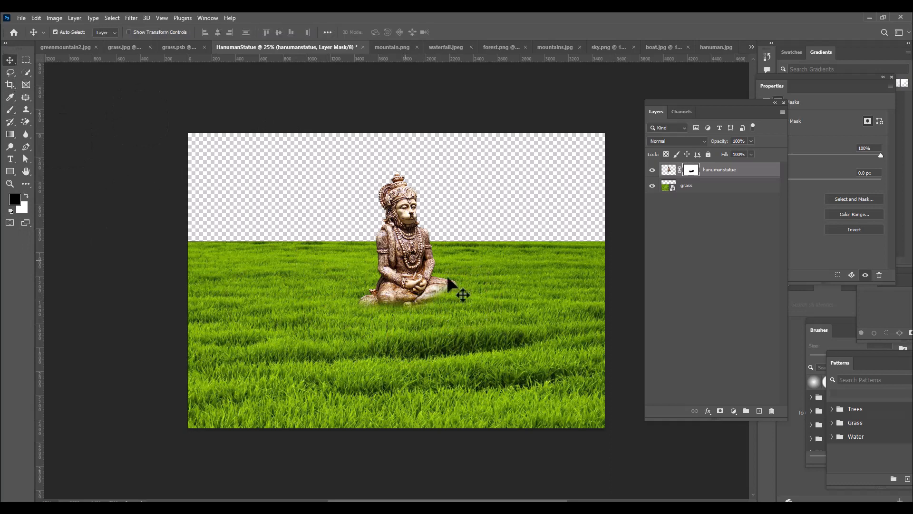
key("ctrl+t")
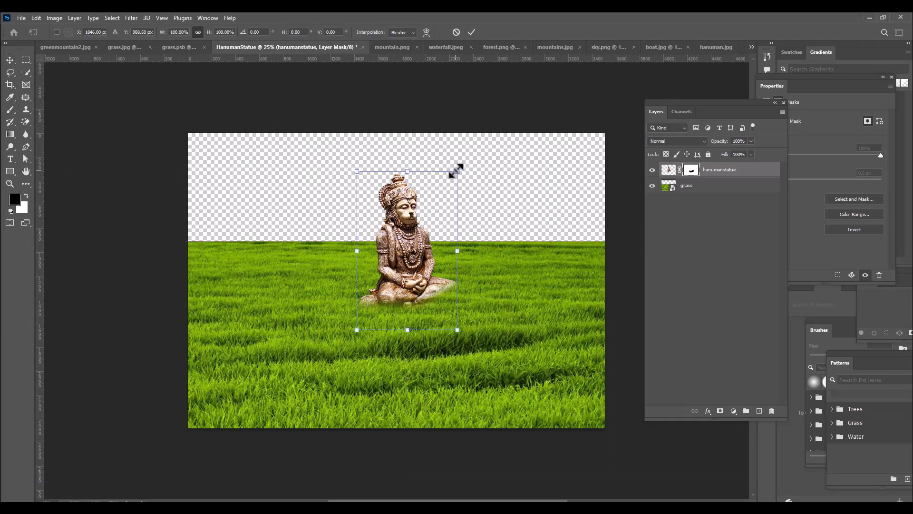
left_click_drag(456, 170, 462, 163)
mouse_move(426, 241)
left_mouse_down()
mouse_move(435, 222)
mouse_move(430, 230)
left_mouse_up()
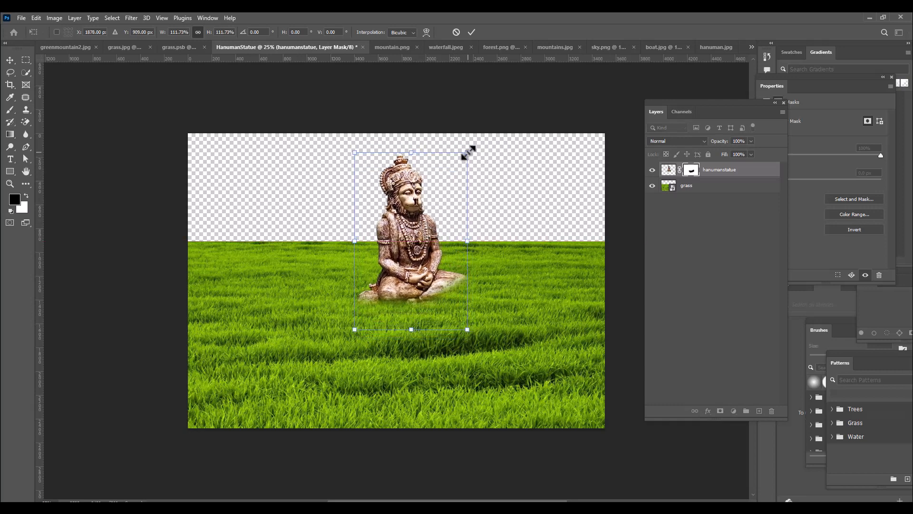
left_click_drag(468, 153, 469, 150)
key("Return")
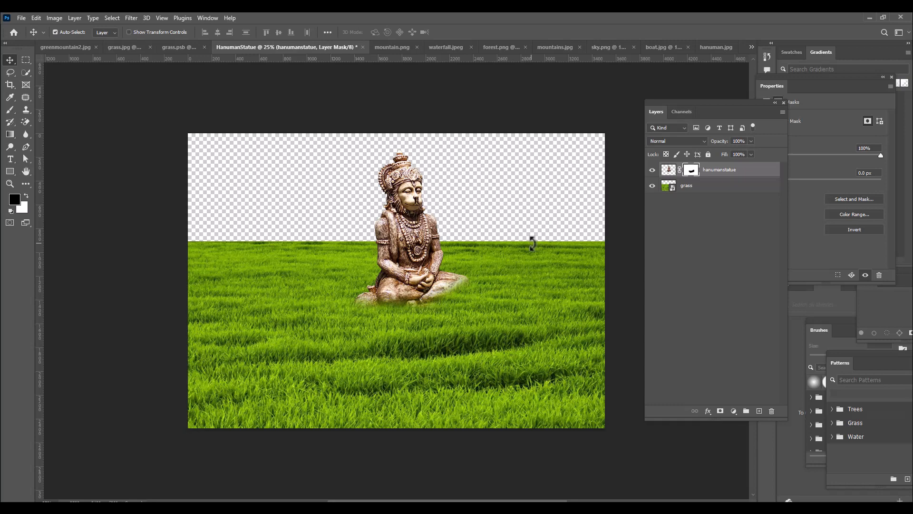
Select the whole mountain and green slopes in greenmountain2.jpg with Quick Selection, using a 175 px brush for the slopes
left_click(74, 48)
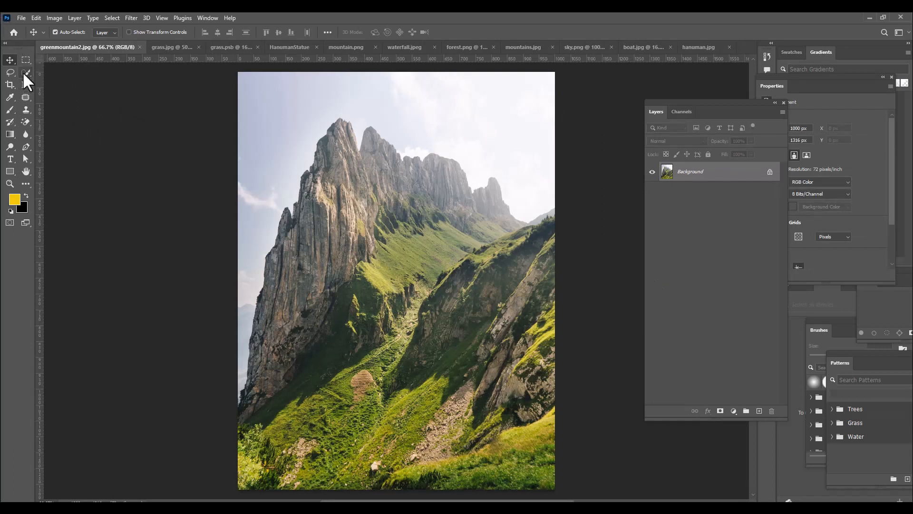
left_click_drag(24, 75, 59, 81)
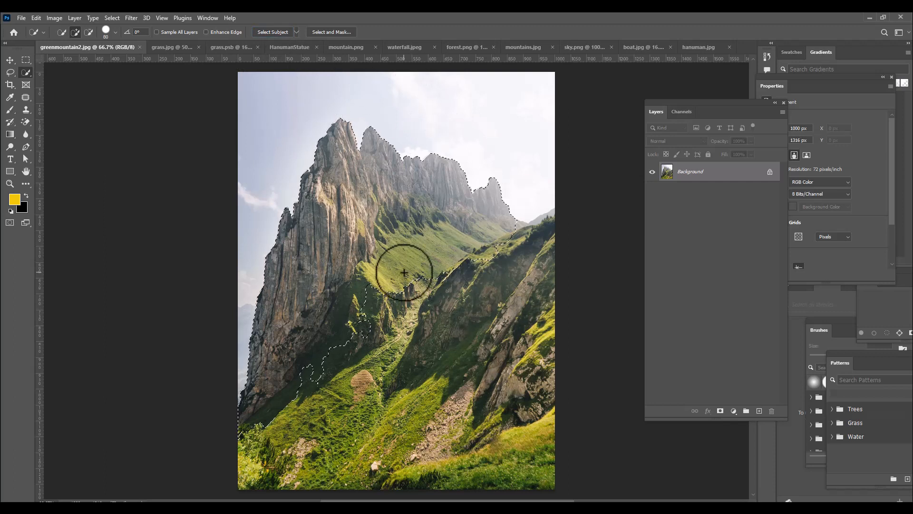
key("bracketright")
key("bracketright")
key("bracketright")
key("bracketright")
key("bracketright")
mouse_move(488, 257)
left_mouse_down()
mouse_move(543, 245)
mouse_move(323, 364)
mouse_move(269, 429)
mouse_move(475, 441)
mouse_move(463, 446)
mouse_move(531, 429)
mouse_move(359, 373)
left_mouse_up()
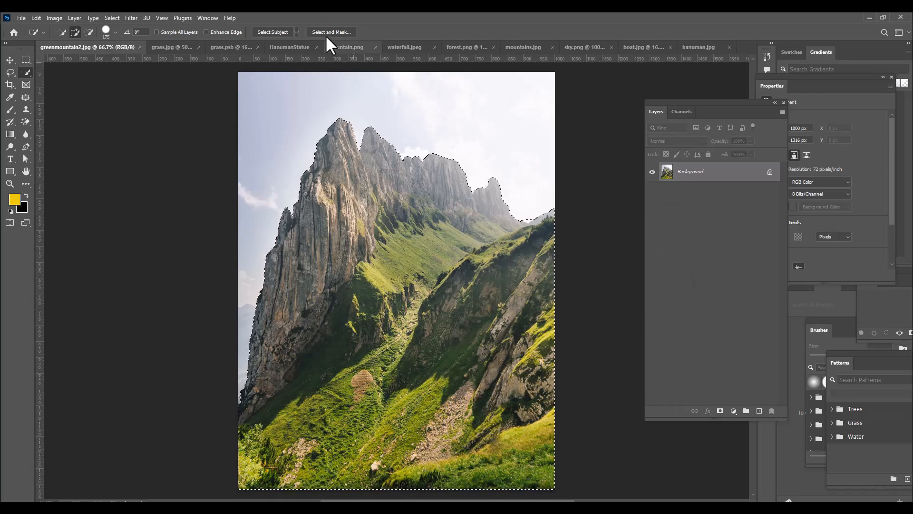
Subtract the sky notch between the rocky ridge and the green slope from the selection with a 50 px brush
key("ctrl+plus")
key("ctrl+minus")
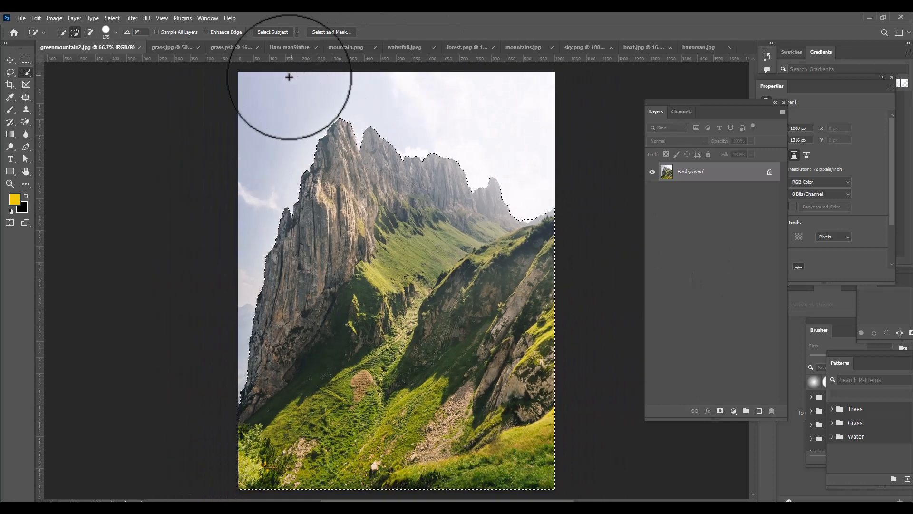
key("bracketleft")
key("bracketleft")
key("bracketleft")
key("bracketleft")
key("bracketleft")
key("bracketleft")
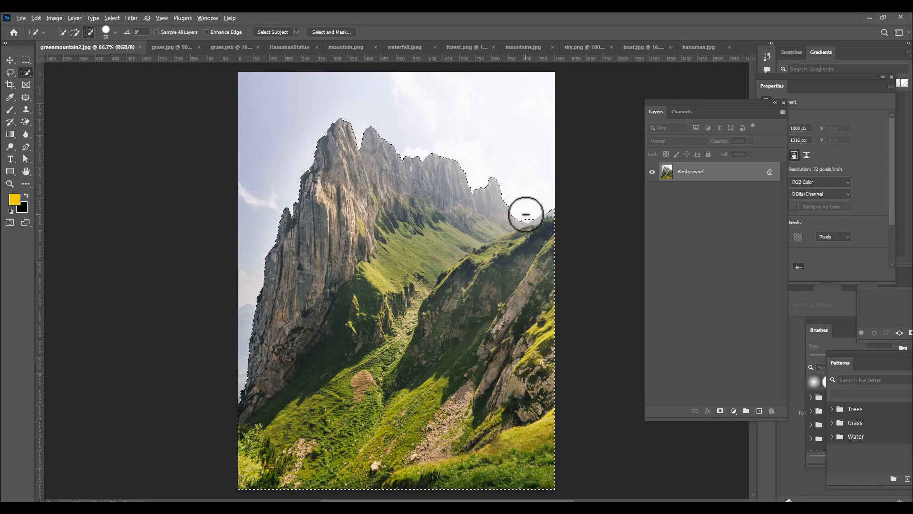
left_click(527, 213, "alt")
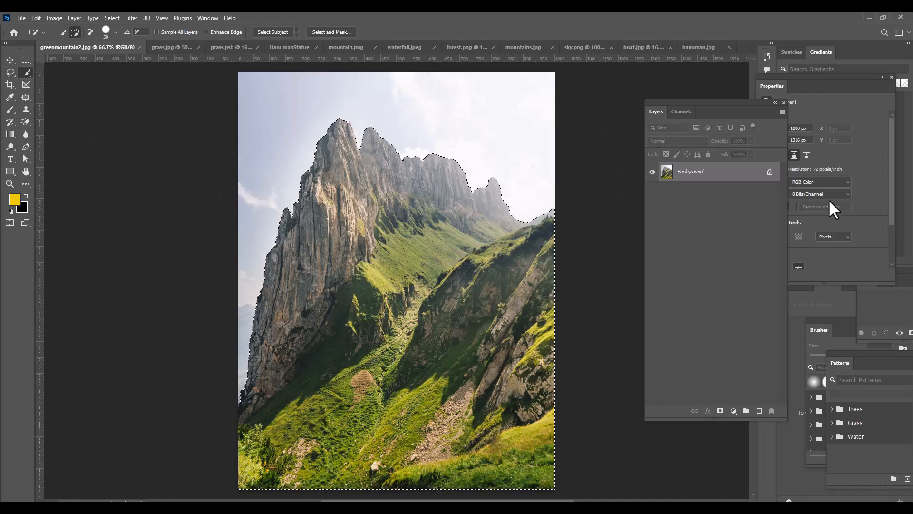
Copy the selected mountain into the HanumanStatue document and place its layer below hanumanstatue, positioned beside the statue
left_click(9, 60)
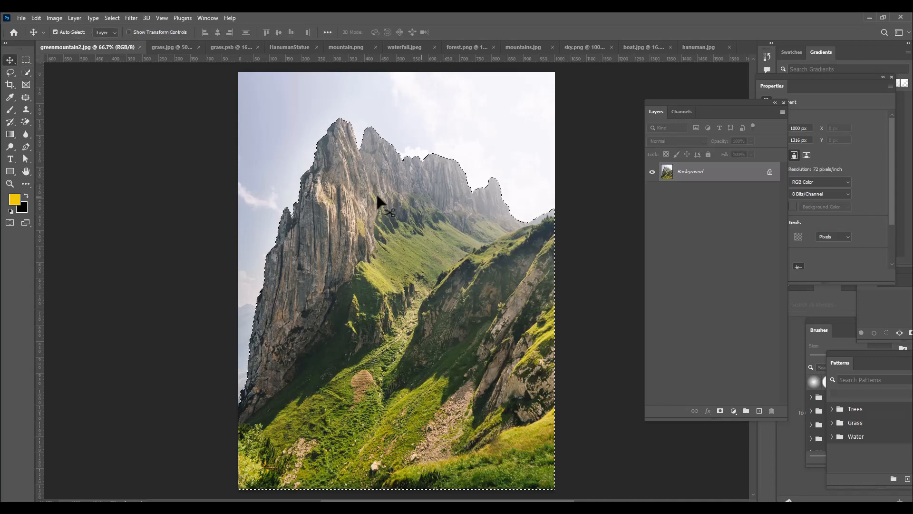
left_click_drag(382, 184, 281, 45)
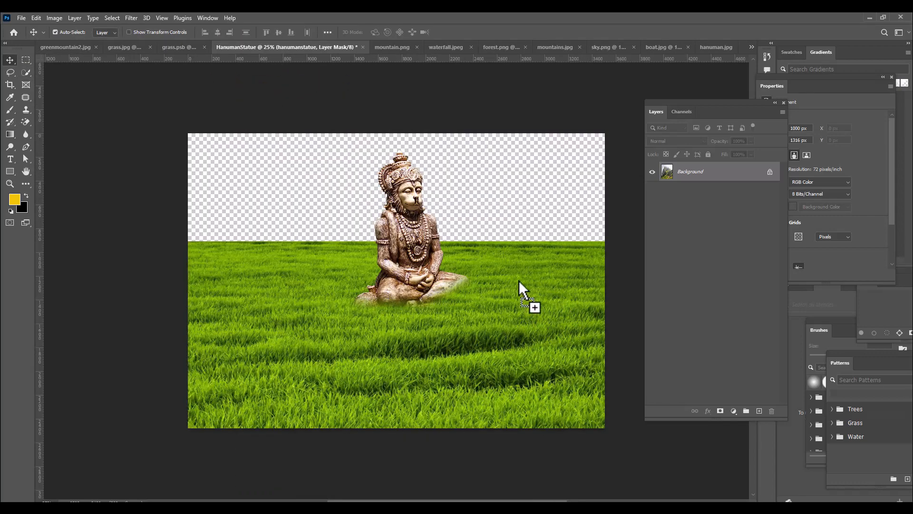
left_click_drag(518, 280, 532, 228)
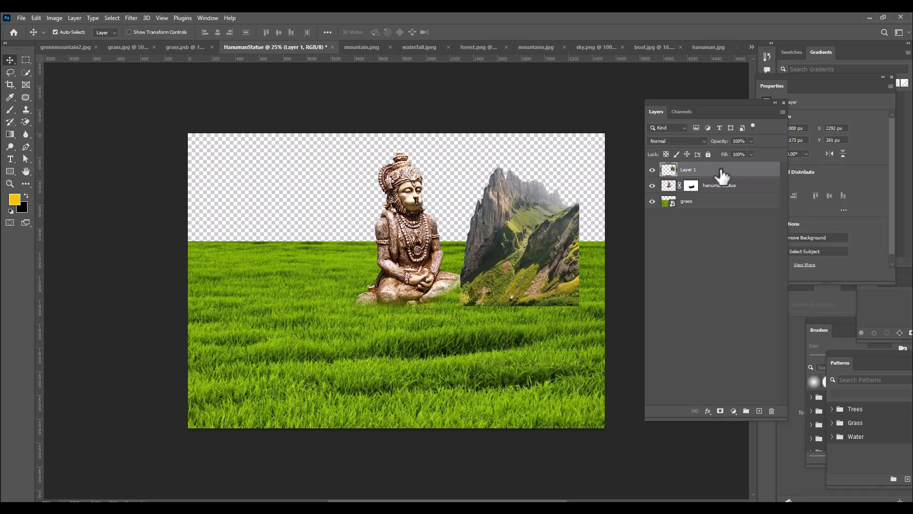
left_click_drag(723, 179, 718, 195)
left_click_drag(553, 253, 557, 236)
Scale the mountain to about 191%, position it behind the statue over the canvas's right half, and apply the transform
key("ctrl+t")
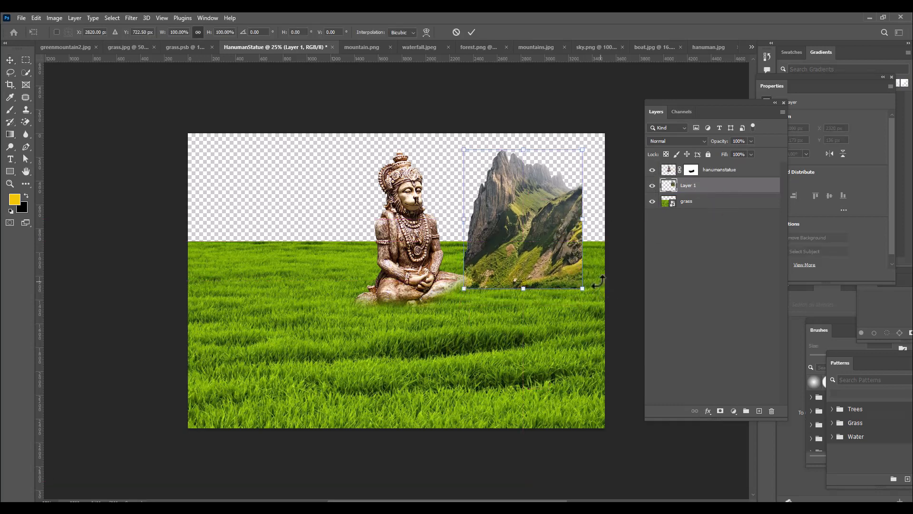
left_click_drag(582, 288, 649, 332)
left_click_drag(536, 310, 548, 286)
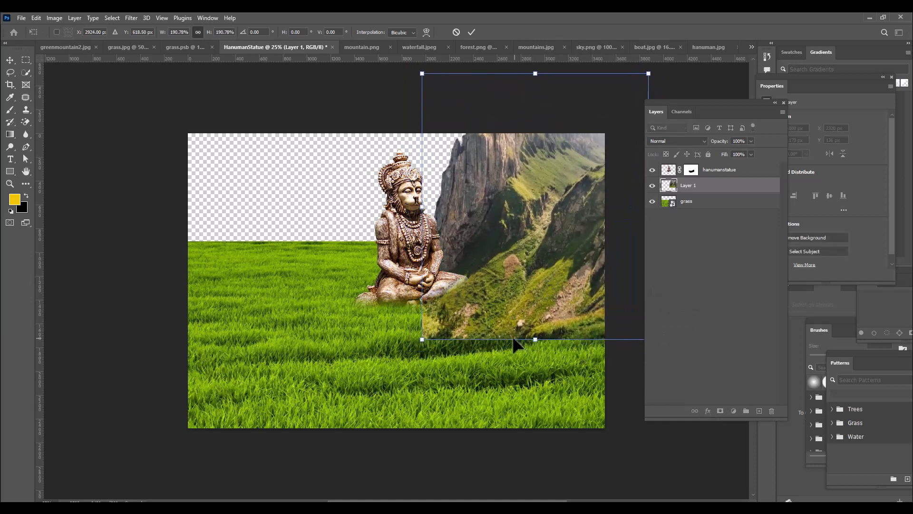
left_click_drag(422, 339, 422, 339)
left_click_drag(552, 258, 539, 257)
key("Return")
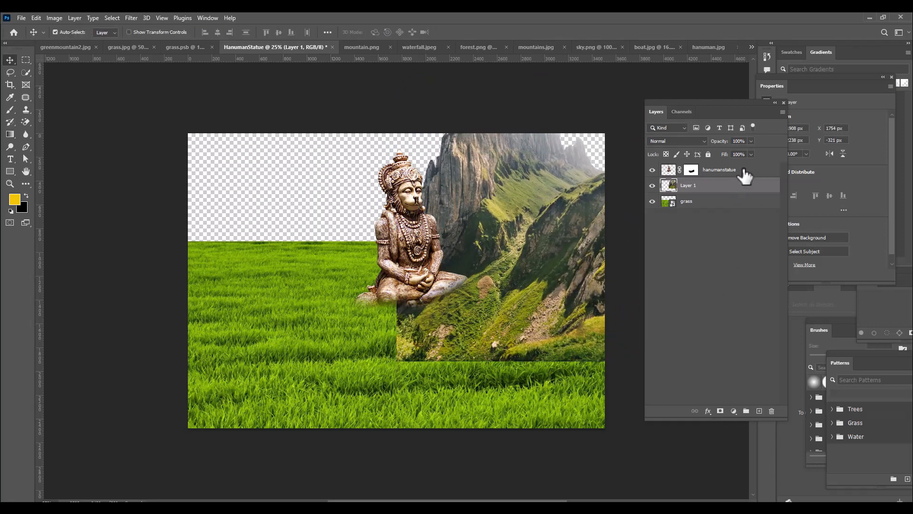
Move the statue left and slightly down, enlarge it to about 106% and apply the transform
left_click(742, 171)
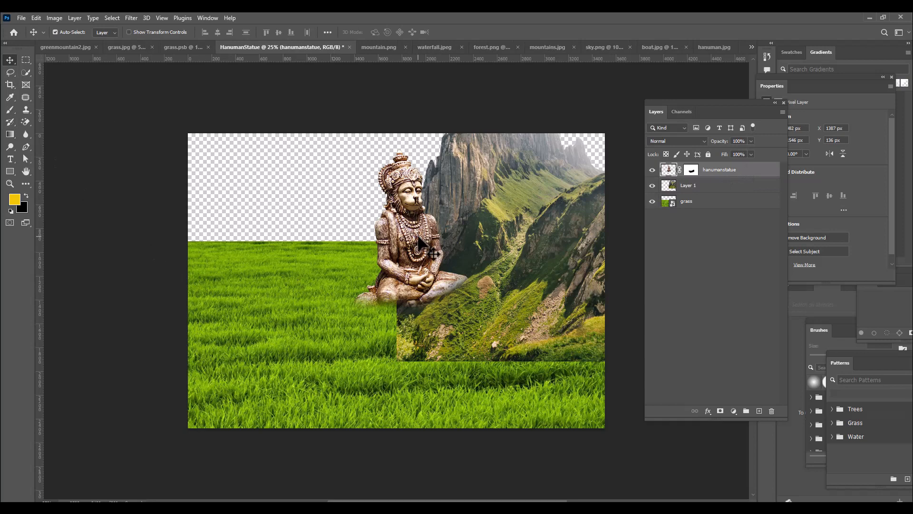
left_click_drag(421, 237, 384, 254)
key("ctrl+t")
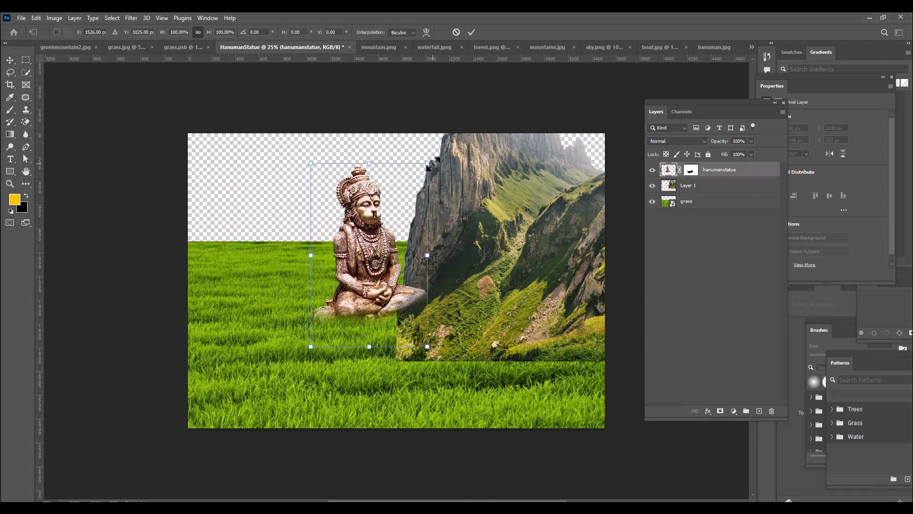
left_click_drag(427, 164, 431, 158)
mouse_move(381, 235)
left_mouse_down()
mouse_move(381, 220)
mouse_move(382, 233)
left_mouse_up()
key("Return")
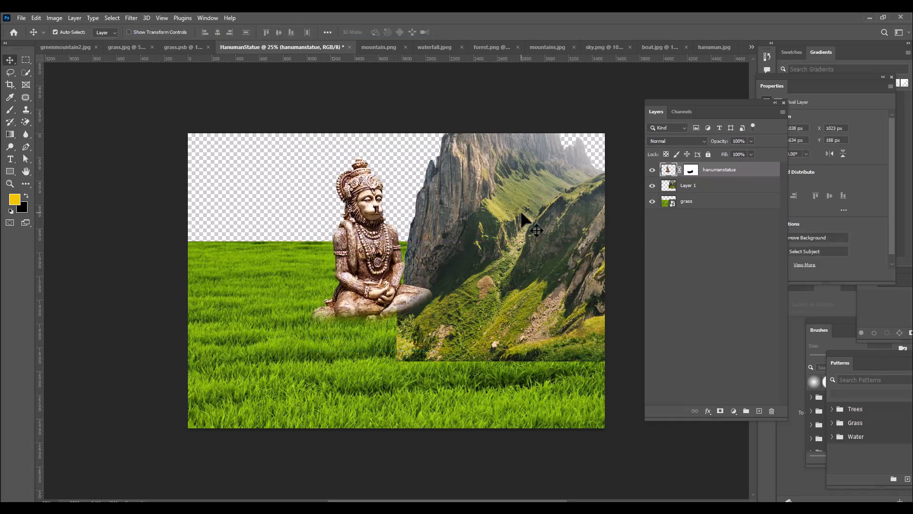
Select the mountain layer, scale it down slightly, reposition it behind the statue over the canvas's right half, and apply the transform
right_click(523, 215)
left_click(527, 219)
left_click_drag(518, 230, 508, 238)
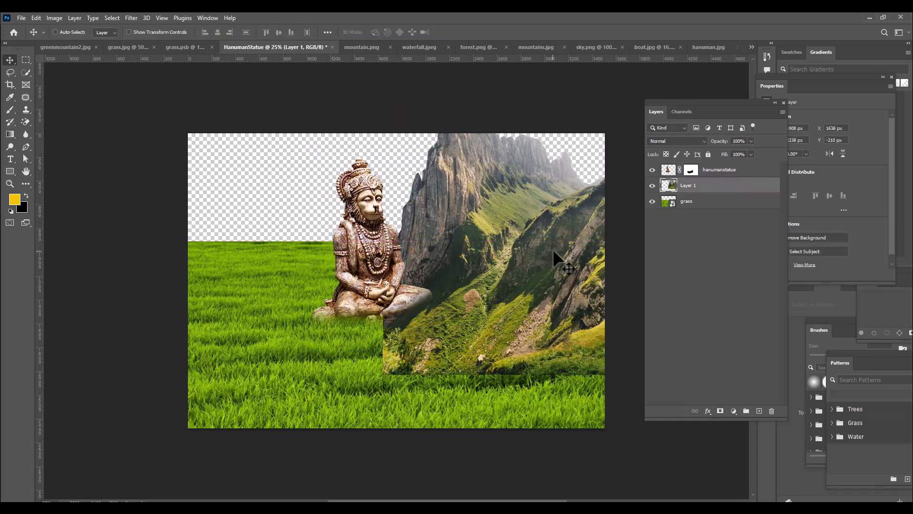
key("ctrl+t")
left_click_drag(610, 375, 602, 352)
left_click_drag(526, 304, 533, 288)
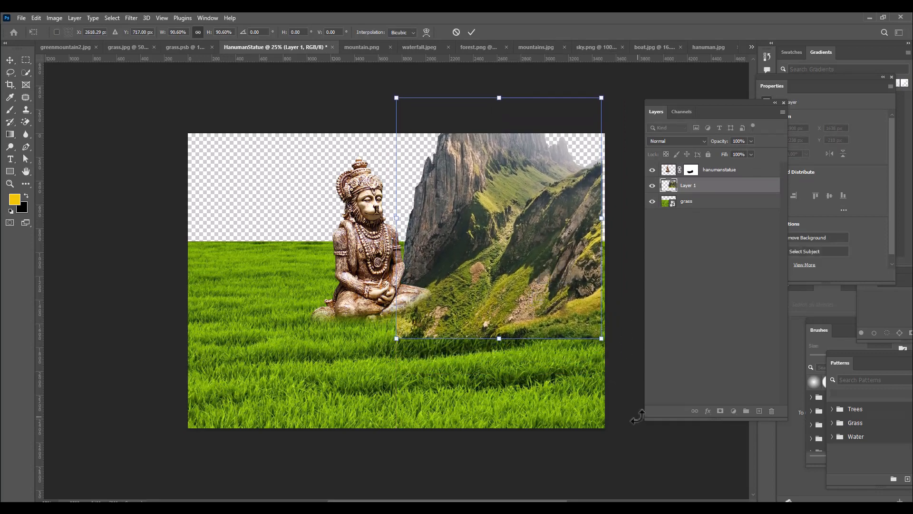
left_click_drag(602, 336, 605, 343)
left_click_drag(536, 314, 536, 324)
left_click_drag(607, 352, 609, 357)
key("Return")
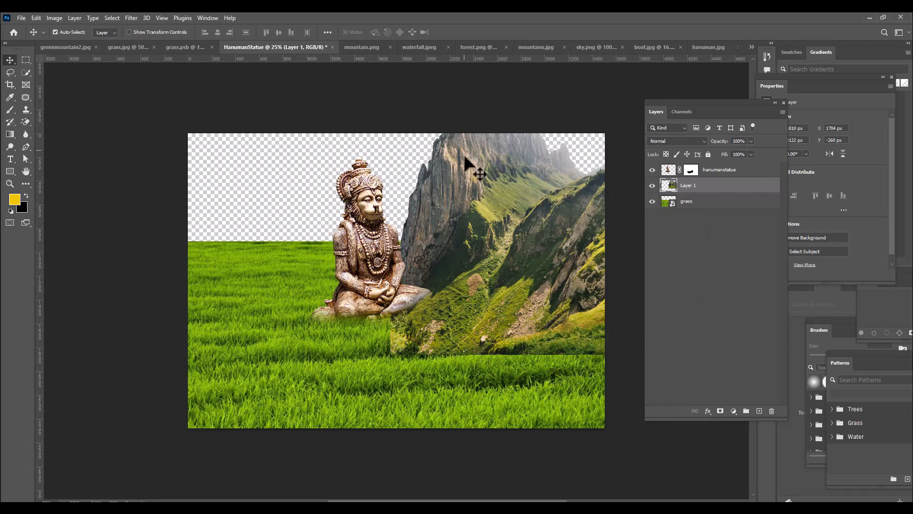
Add a layer mask to the mountain's layer and rename the layer as mountain
left_click(721, 412)
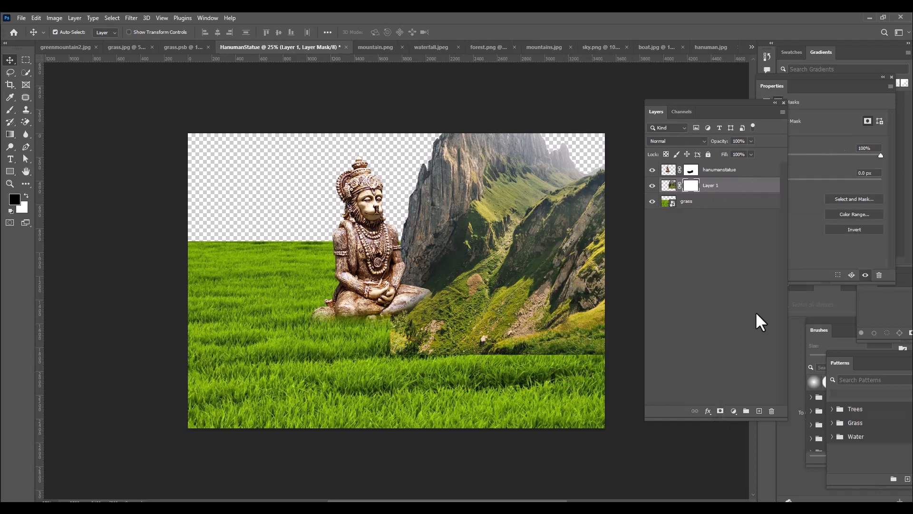
double_click(711, 185)
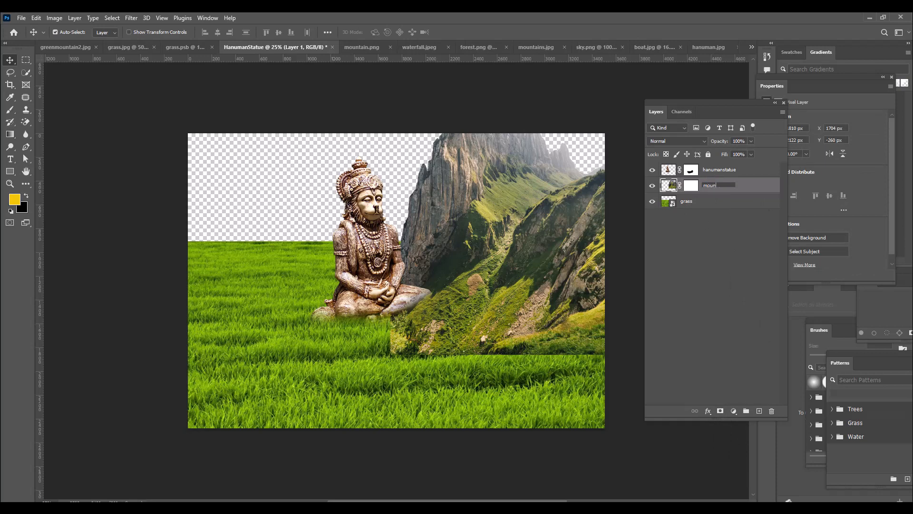
type("mountain")
key("Return")
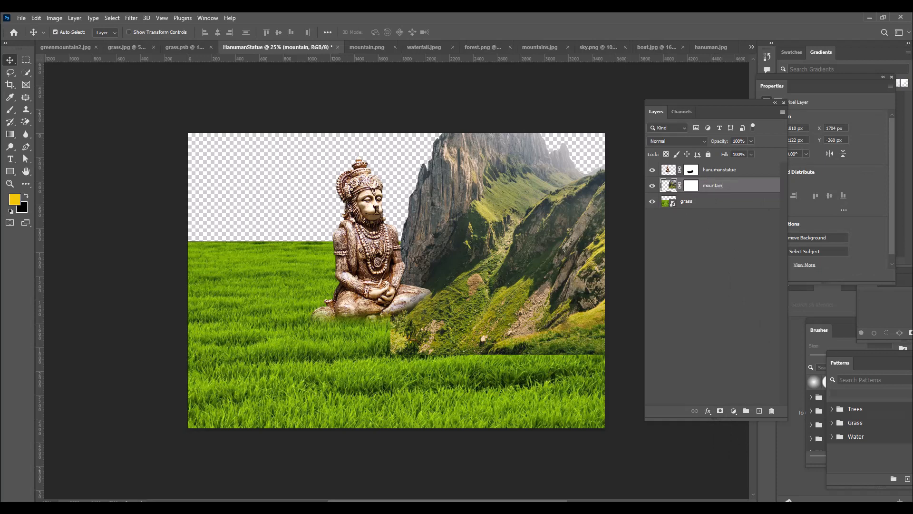
Paint black on the mountain layer's mask along its base with a 600 px Soft Round brush to blend it into the grass
left_click(689, 185)
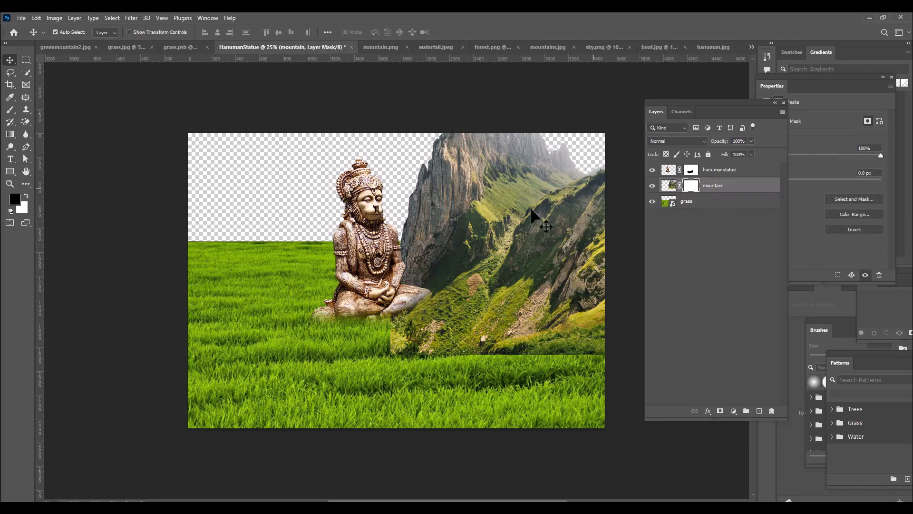
left_click(10, 110)
right_click(10, 110)
left_click(40, 111)
left_click(63, 32)
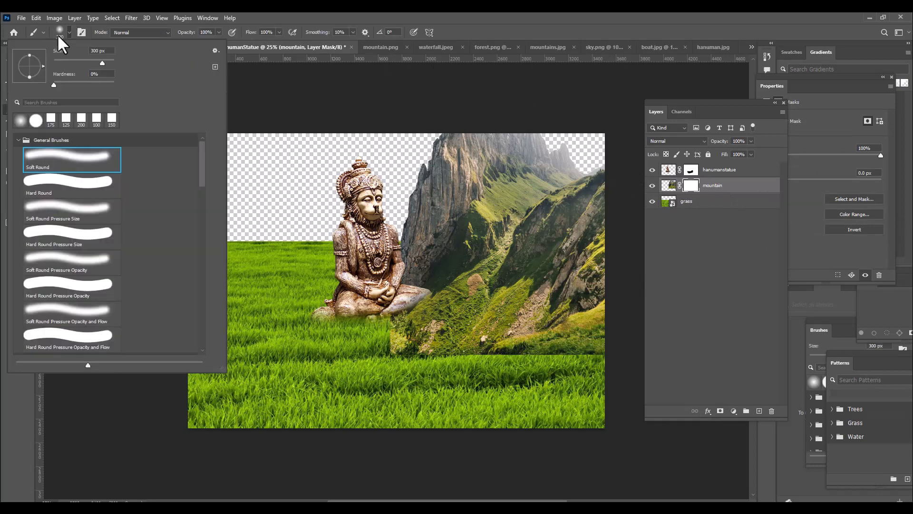
left_click(438, 17)
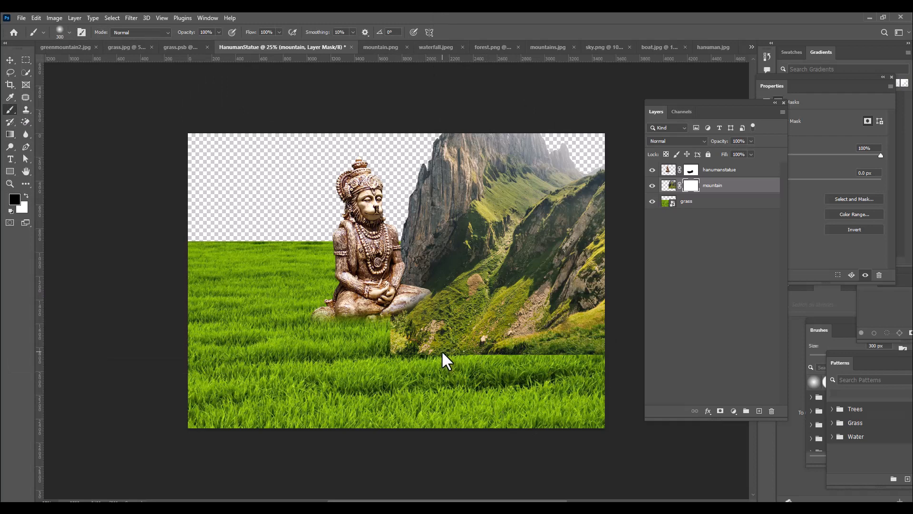
key("bracketright")
key("bracketright")
key("bracketright")
mouse_move(382, 332)
left_mouse_down()
mouse_move(404, 347)
mouse_move(420, 348)
mouse_move(406, 340)
mouse_move(431, 340)
mouse_move(452, 356)
mouse_move(530, 362)
mouse_move(506, 363)
mouse_move(480, 348)
mouse_move(503, 351)
mouse_move(453, 343)
mouse_move(476, 336)
mouse_move(568, 369)
mouse_move(583, 355)
mouse_move(604, 357)
left_mouse_up()
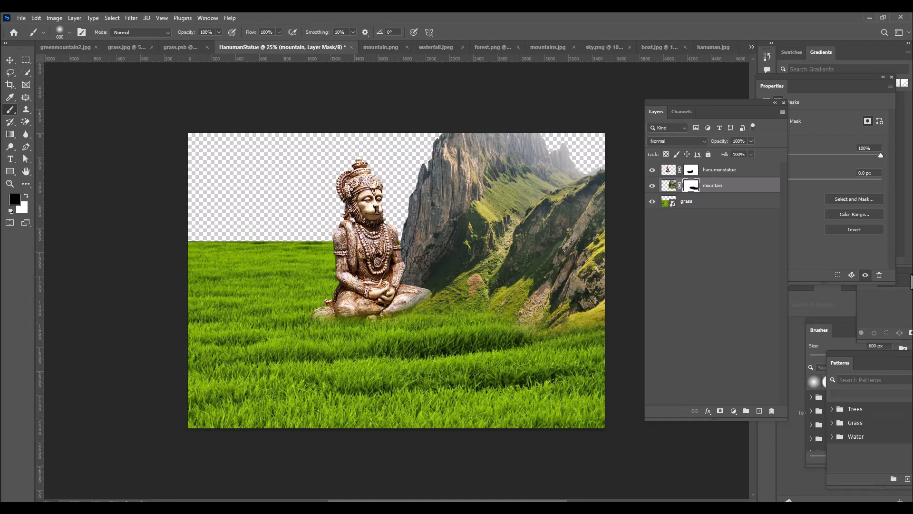
Select the sky in waterfall.jpeg with the Quick Selection tool and invert the selection to the waterfall cliffs
left_click(435, 47)
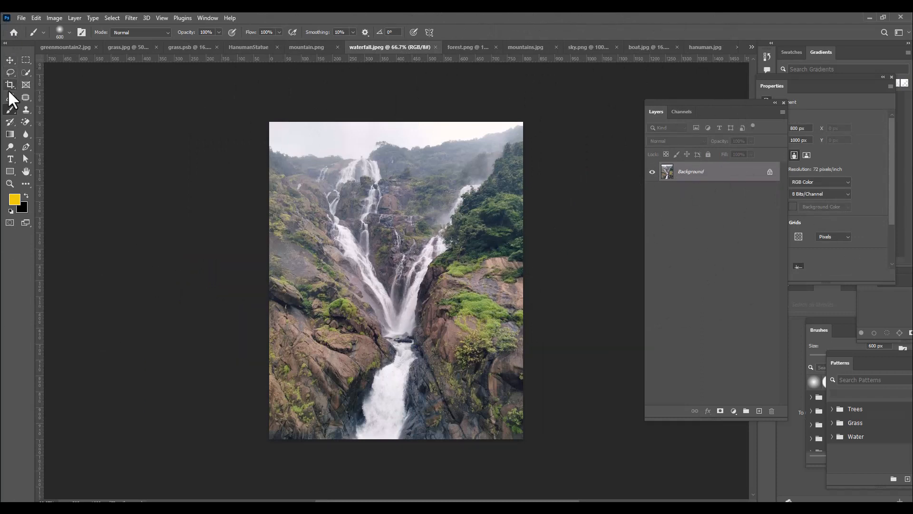
left_click(25, 73)
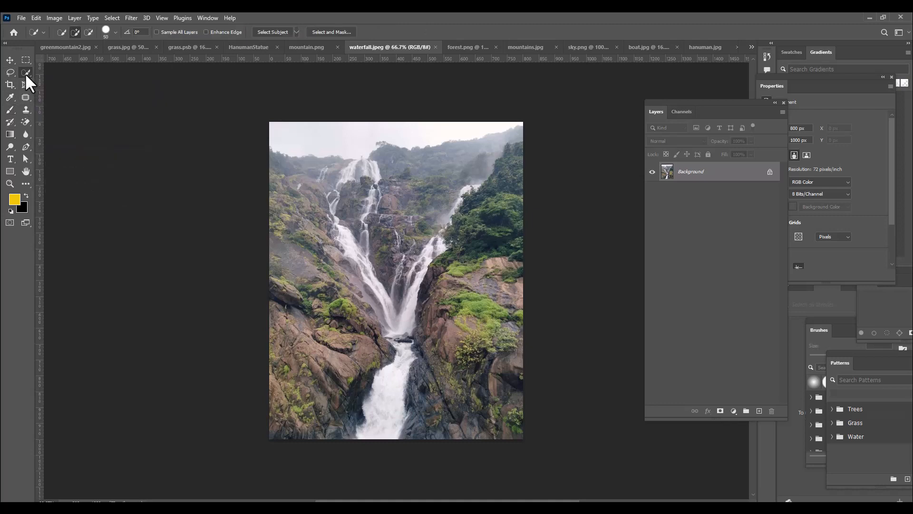
left_click(53, 83)
left_click(289, 128)
mouse_move(290, 128)
left_mouse_down()
mouse_move(340, 136)
mouse_move(481, 123)
left_mouse_up()
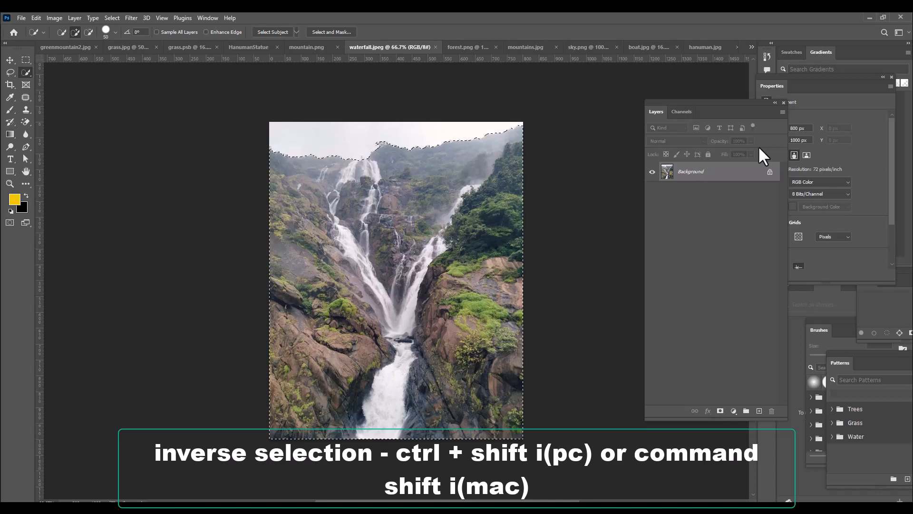
key("ctrl+shift+i")
Copy the selected waterfall into the HanumanStatue document above the mountain layer and enlarge it to about 177% over the mountain
left_click(9, 60)
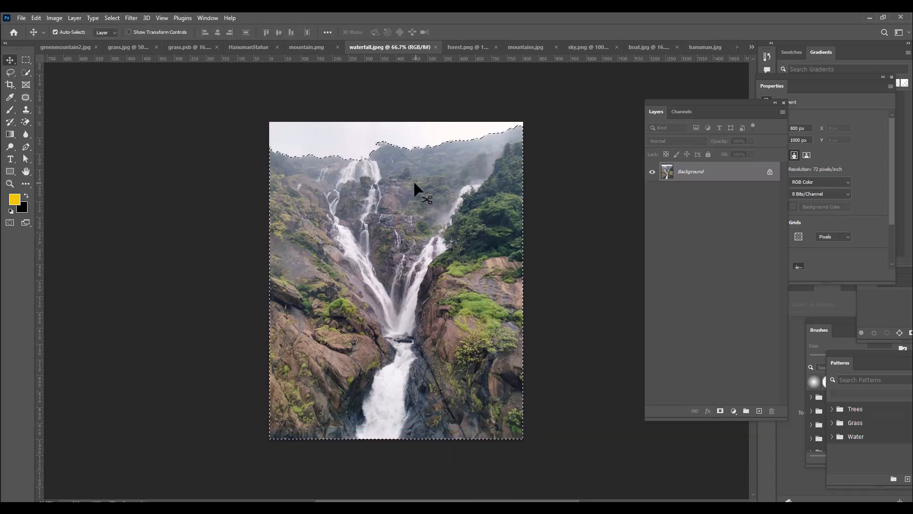
left_click_drag(385, 142, 524, 195)
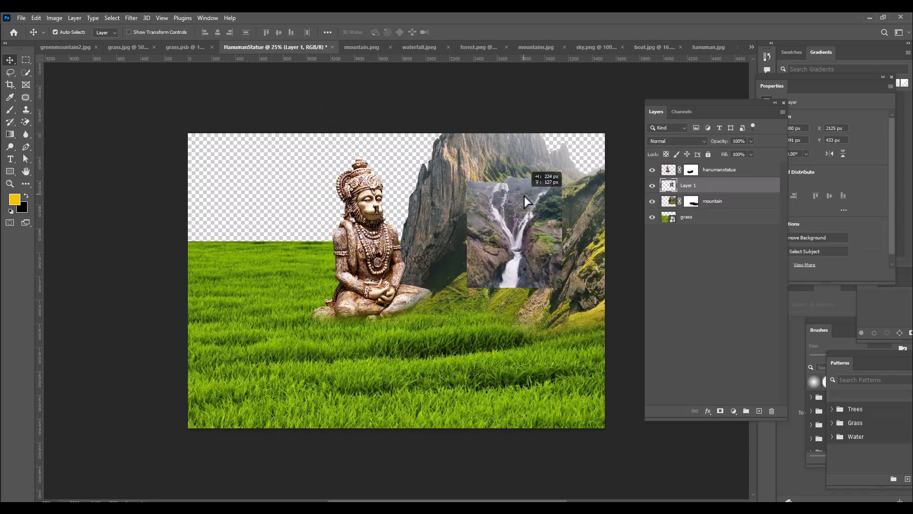
key("ctrl+t")
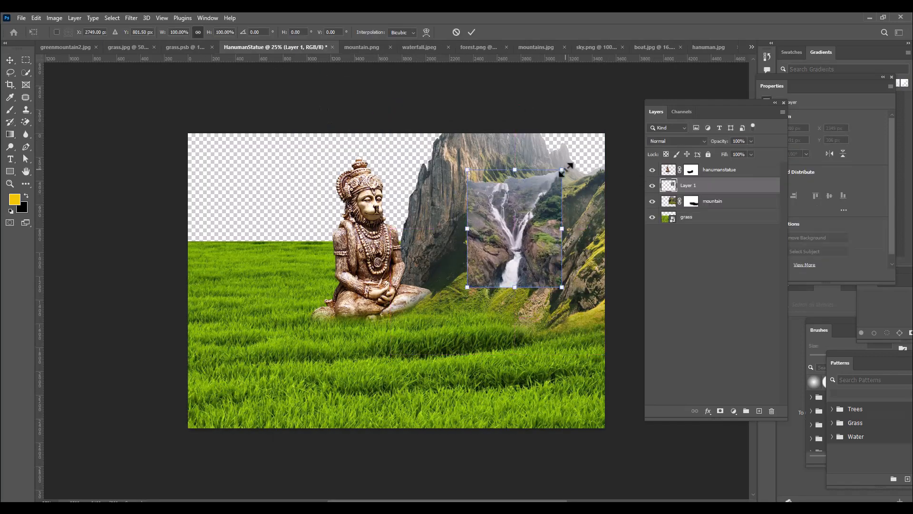
left_click_drag(565, 168, 599, 125)
left_click_drag(515, 208, 526, 167)
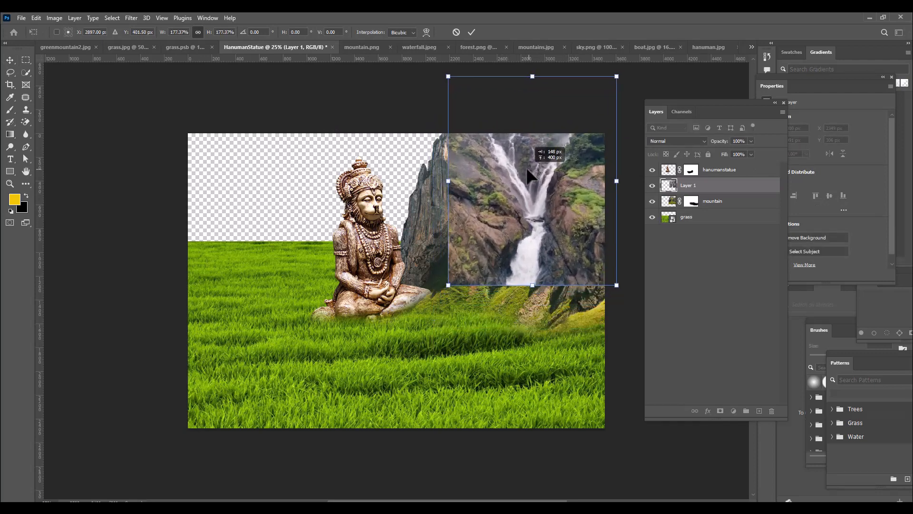
left_click_drag(548, 243, 532, 246)
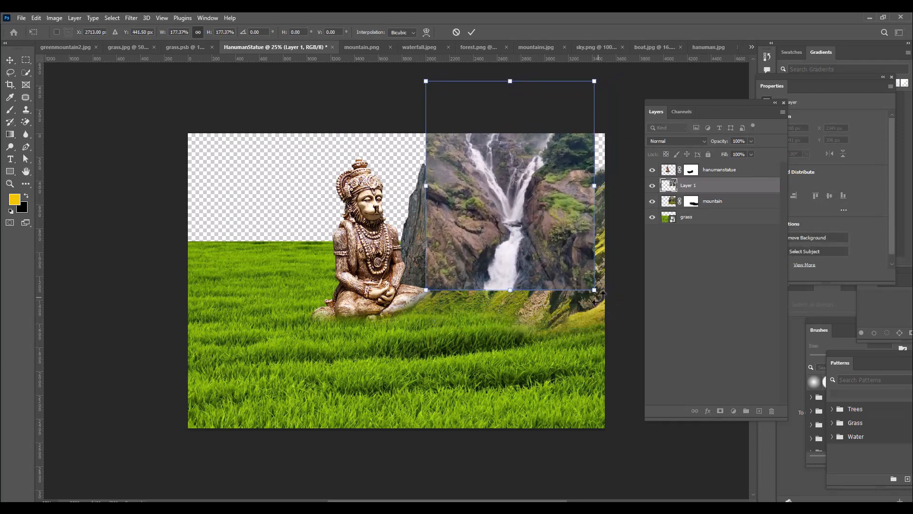
Adjust the waterfall to slightly under 181%, position it over the mountain just beside the statue's knee, and apply the transform
left_click_drag(591, 288, 605, 309)
left_click_drag(533, 193, 546, 214)
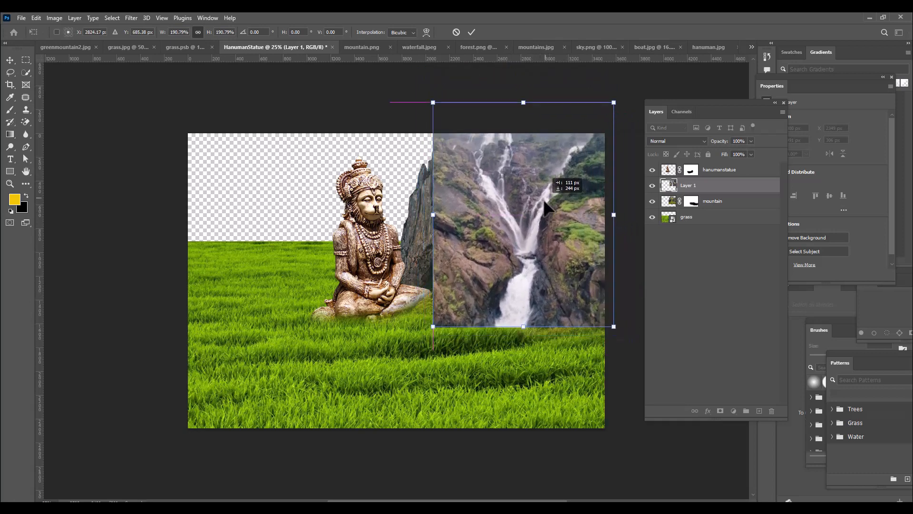
left_click_drag(614, 103, 610, 108)
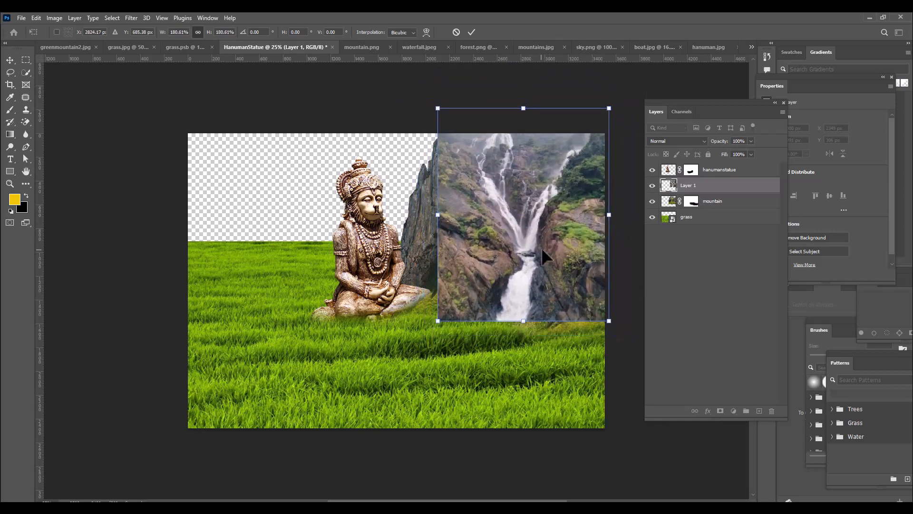
left_click_drag(541, 247, 540, 230)
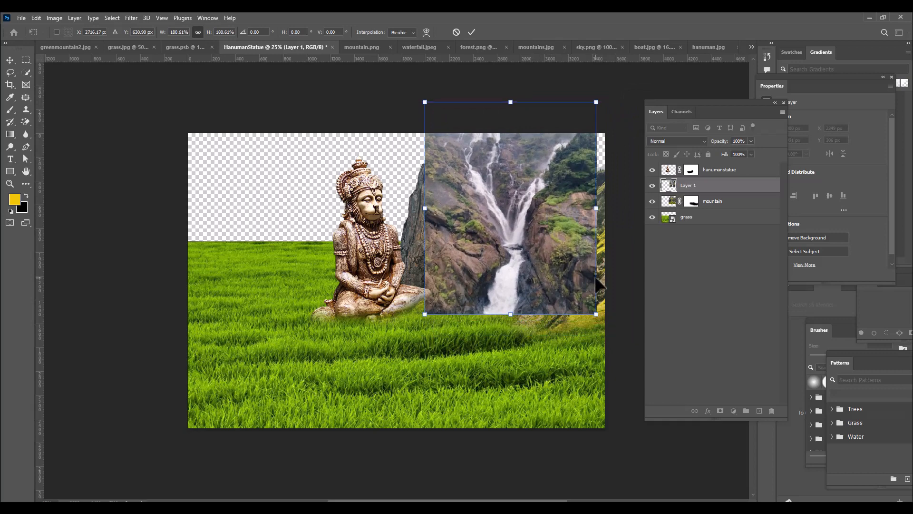
key("Up")
key("Up")
key("Up")
key("Down")
key("Right")
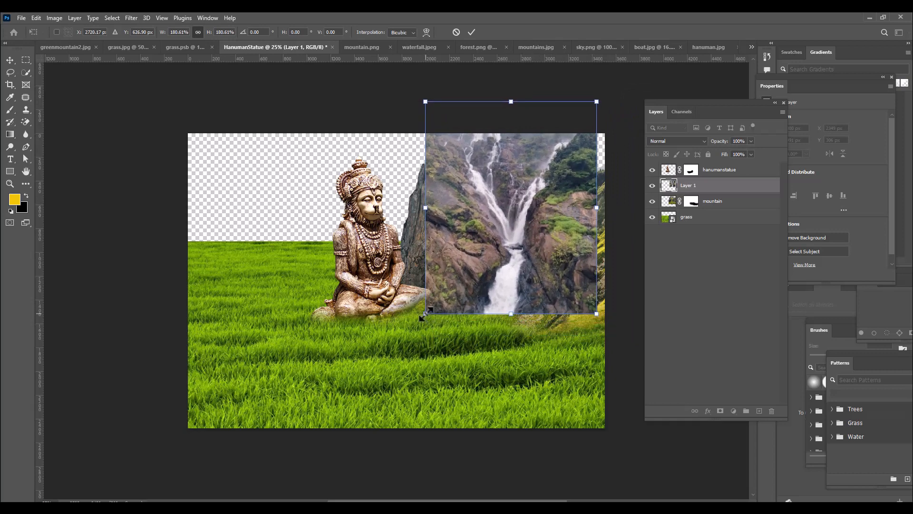
left_click_drag(425, 314, 429, 311)
key("Return")
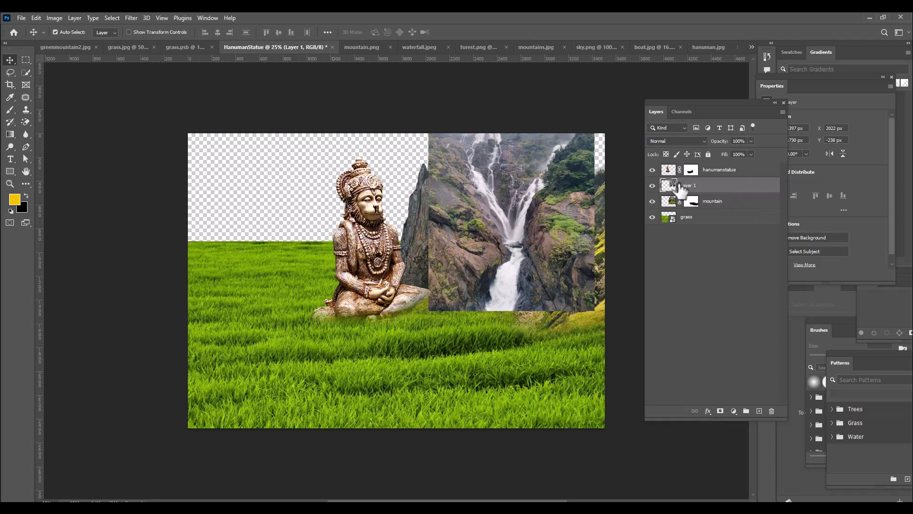
Clip the waterfall's layer to the mountain layer and rename it as waterfall
left_click(747, 189, "alt")
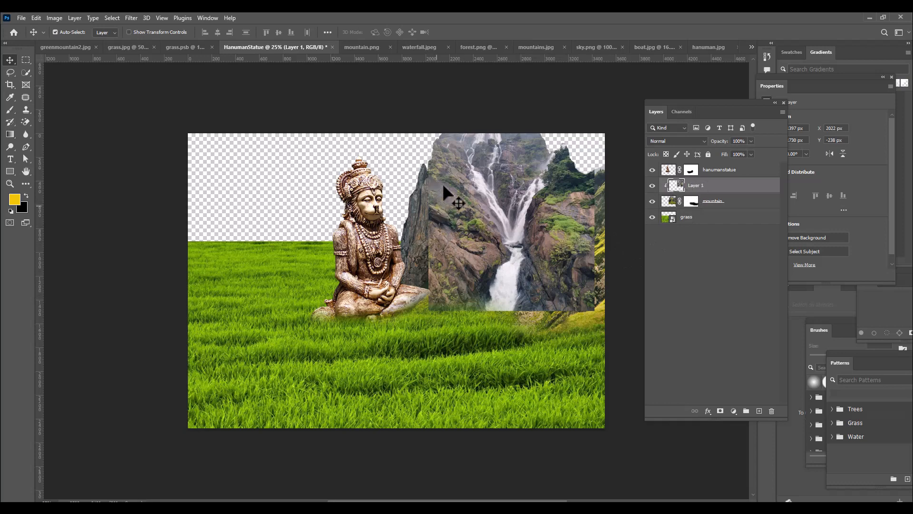
double_click(704, 185)
type("waterfall")
key("Return")
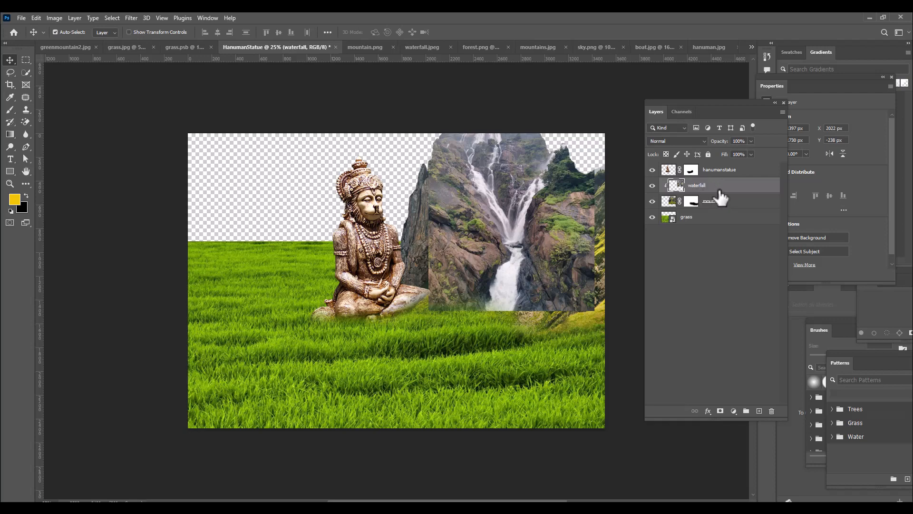
Add a mask to the waterfall layer and paint its side edges black with the 600 px soft brush to blend them into the mountain
left_click(721, 411)
left_click(11, 211)
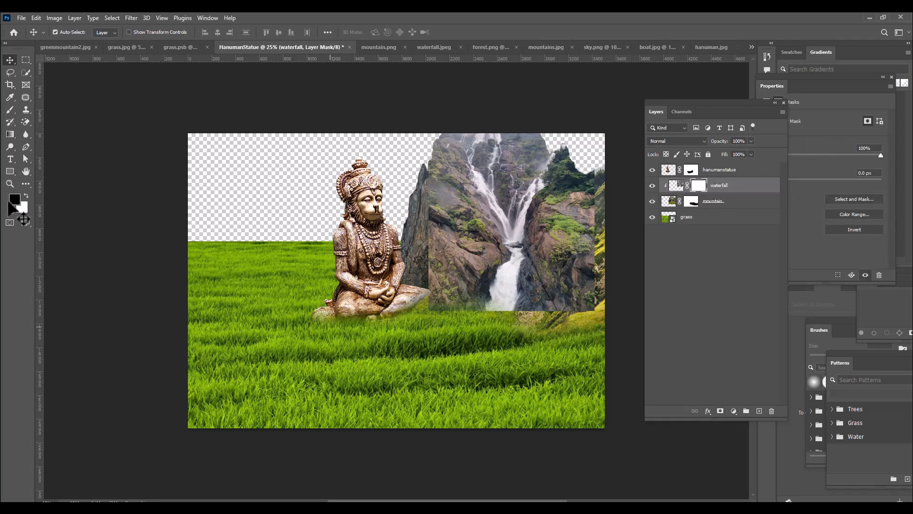
left_click(10, 110)
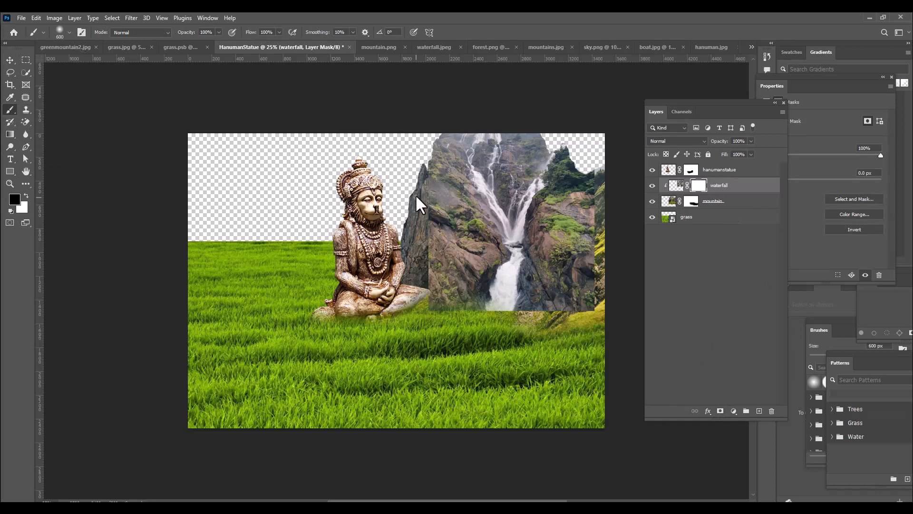
mouse_move(421, 188)
left_mouse_down()
mouse_move(427, 268)
mouse_move(444, 322)
left_mouse_up()
mouse_move(590, 344)
left_mouse_down()
mouse_move(595, 312)
mouse_move(550, 347)
mouse_move(592, 306)
mouse_move(605, 242)
mouse_move(589, 146)
left_mouse_up()
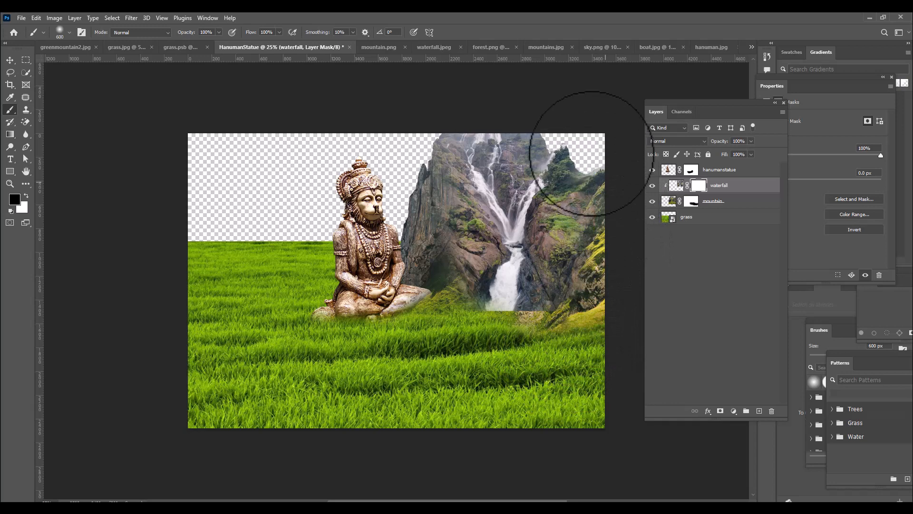
mouse_move(613, 192)
left_mouse_down()
mouse_move(605, 255)
mouse_move(577, 315)
left_mouse_up()
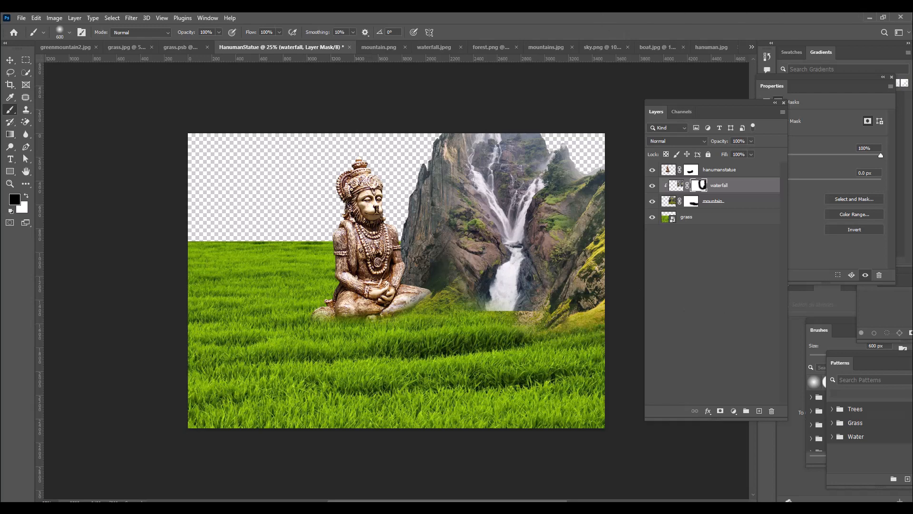
In mountain.png, run Select Subject and add the green foreground hill and remaining rocky slope with a 70 px Quick Selection brush
left_click(545, 47)
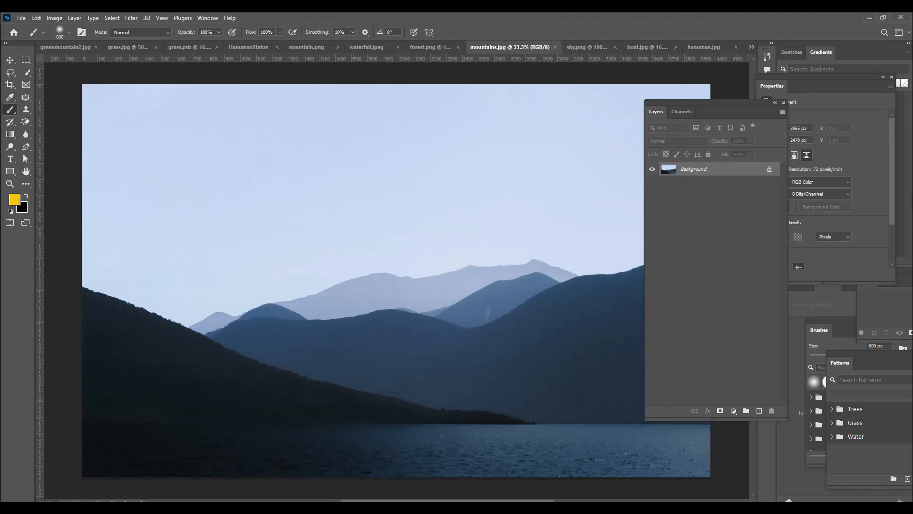
left_click(305, 46)
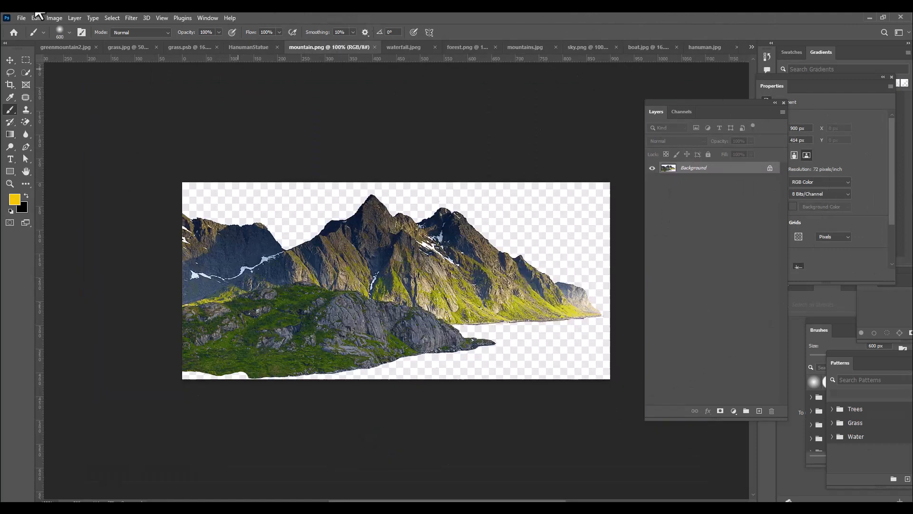
left_click(26, 73)
right_click(26, 72)
left_click(67, 82)
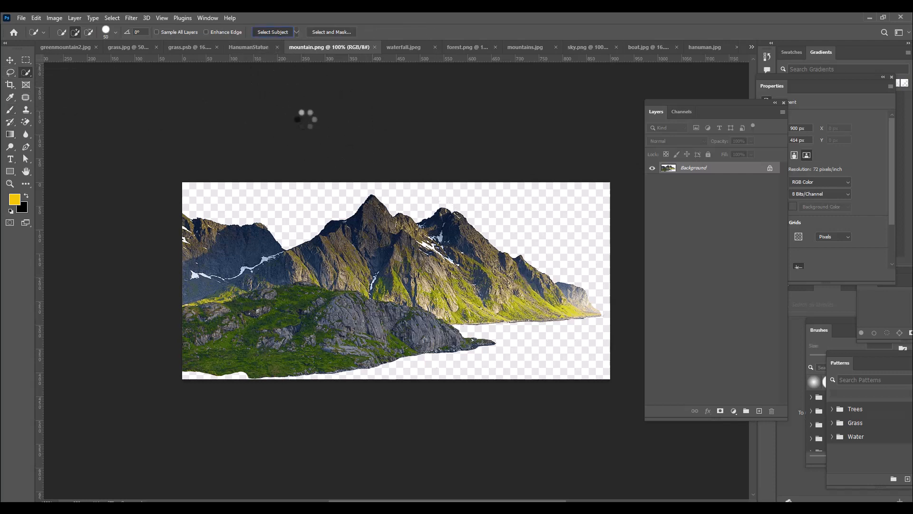
key("bracketright")
key("bracketright")
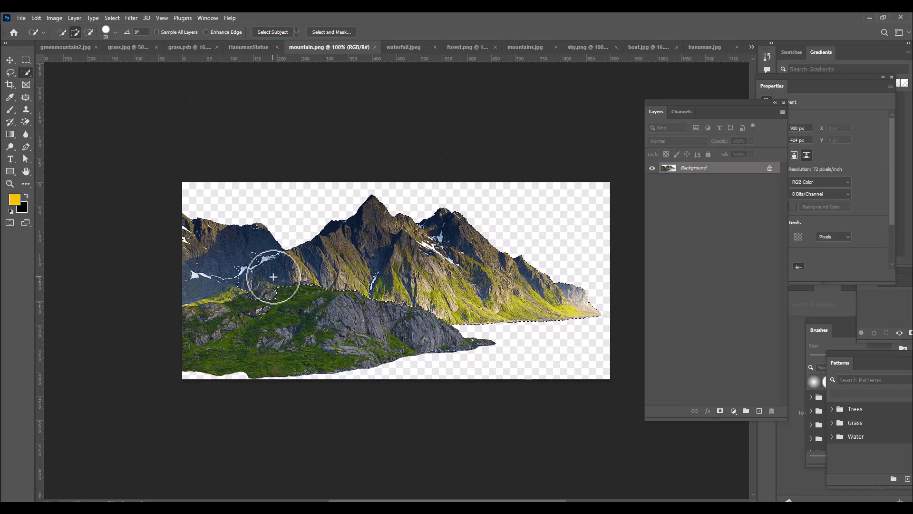
mouse_move(272, 276)
left_mouse_down()
mouse_move(238, 279)
mouse_move(231, 289)
mouse_move(359, 299)
mouse_move(360, 311)
mouse_move(300, 320)
mouse_move(417, 318)
mouse_move(233, 336)
mouse_move(204, 322)
left_mouse_up()
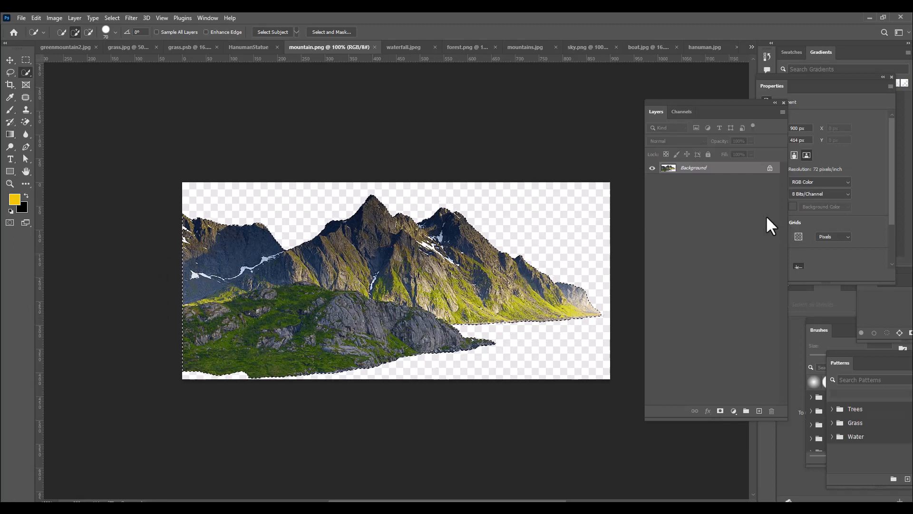
left_click(10, 60)
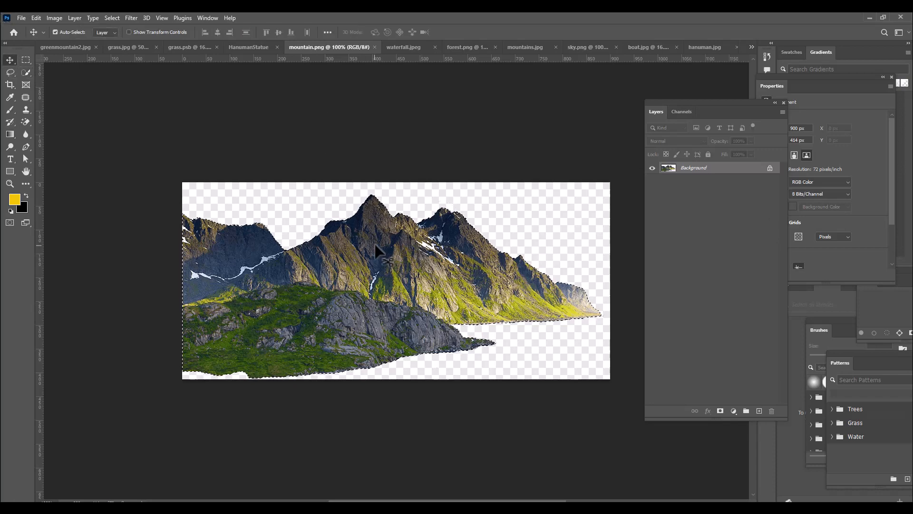
Bring the selected mountain into HanumanStatue, scale it to about 318% behind the statue, and place its layer directly above grass
left_click_drag(374, 243, 301, 260)
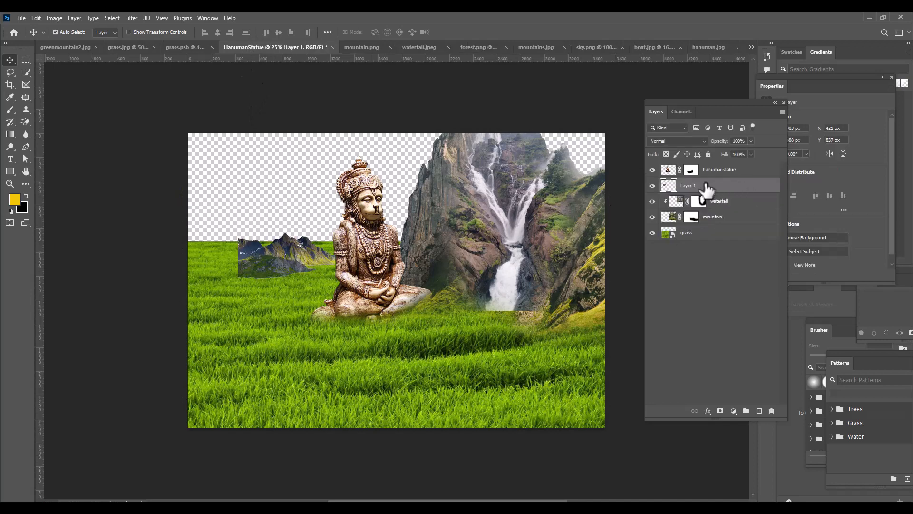
key("ctrl+t")
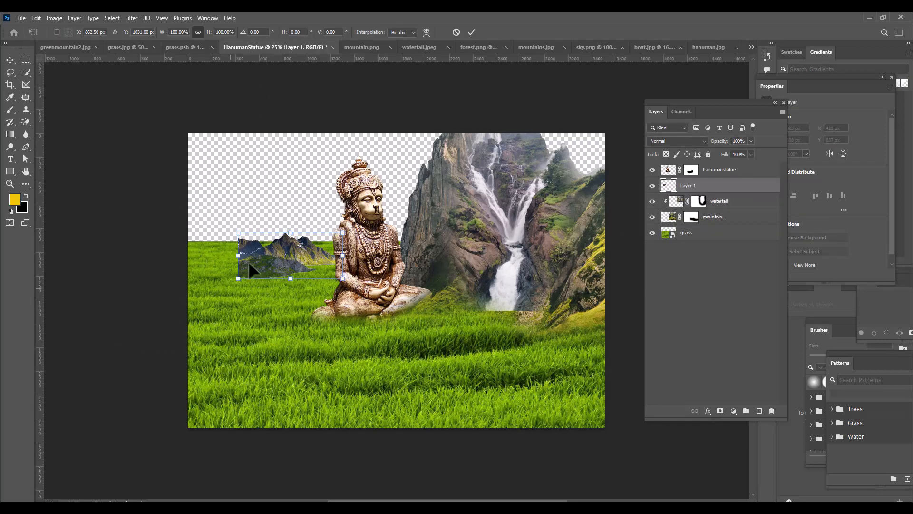
left_click_drag(343, 233, 446, 155)
left_click_drag(292, 232, 311, 222)
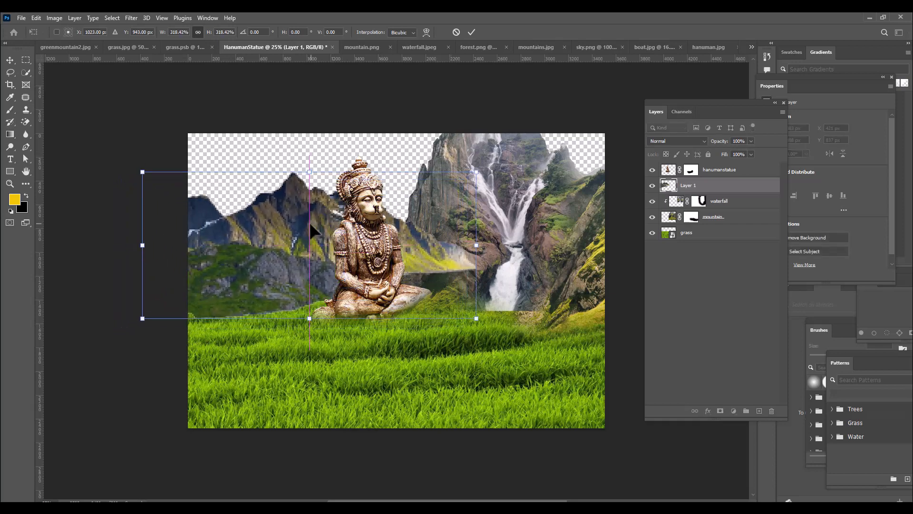
key("Return")
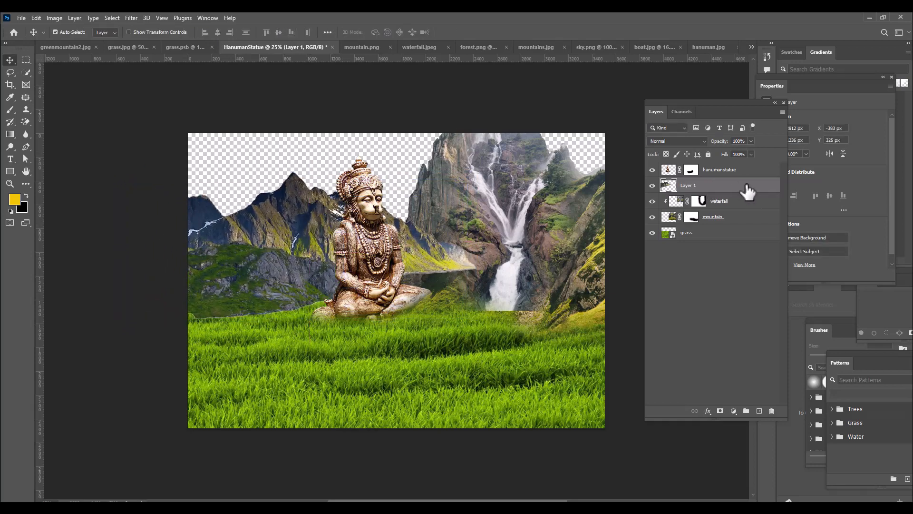
left_click_drag(745, 191, 744, 232)
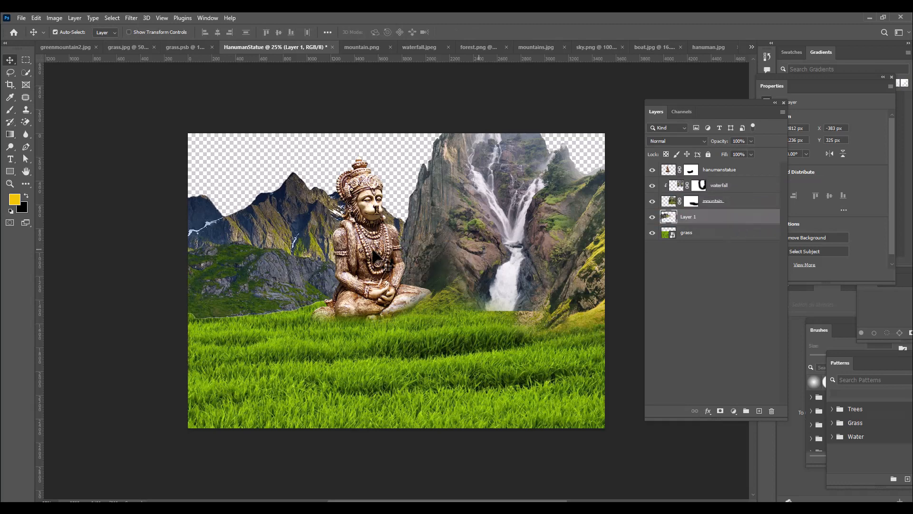
left_click_drag(293, 239, 299, 235)
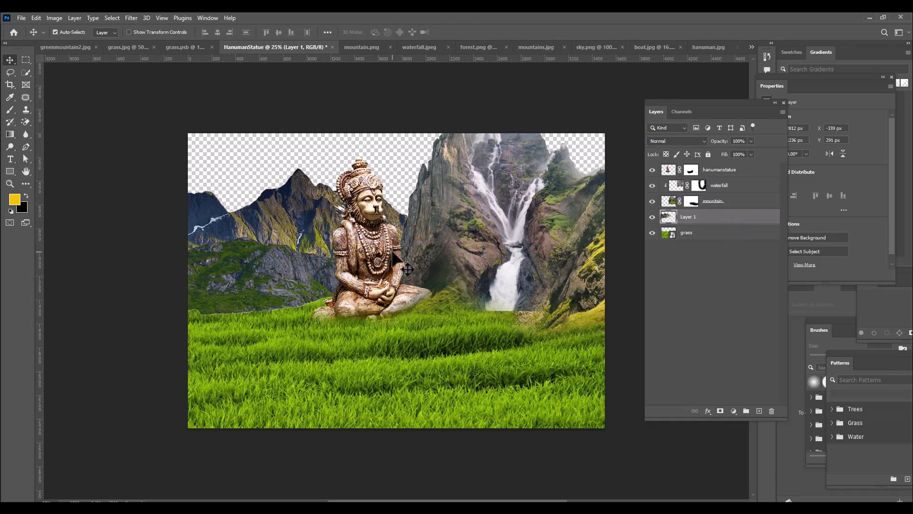
Transform the new mountain to slightly over 80% width with proportionally more height, fitting it beside and behind the statue, and rename its layer as backmountain
key("ctrl+t")
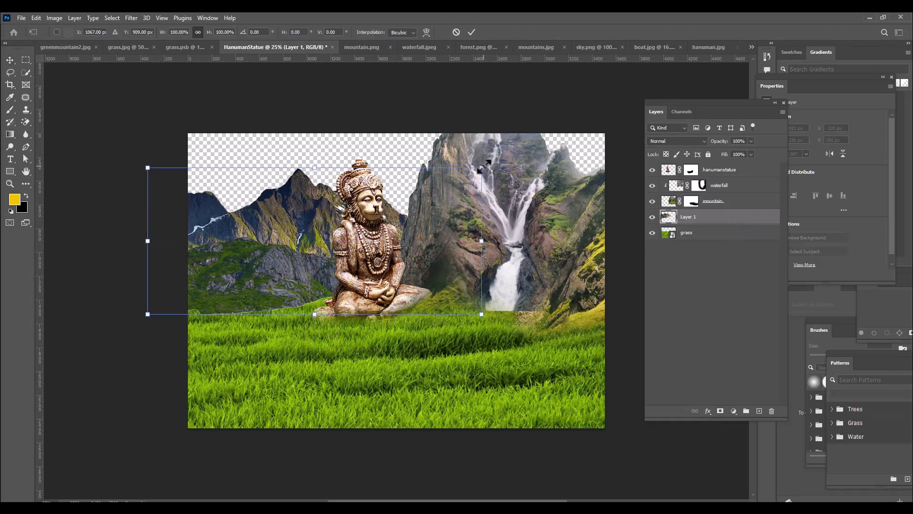
left_click_drag(481, 167, 495, 162)
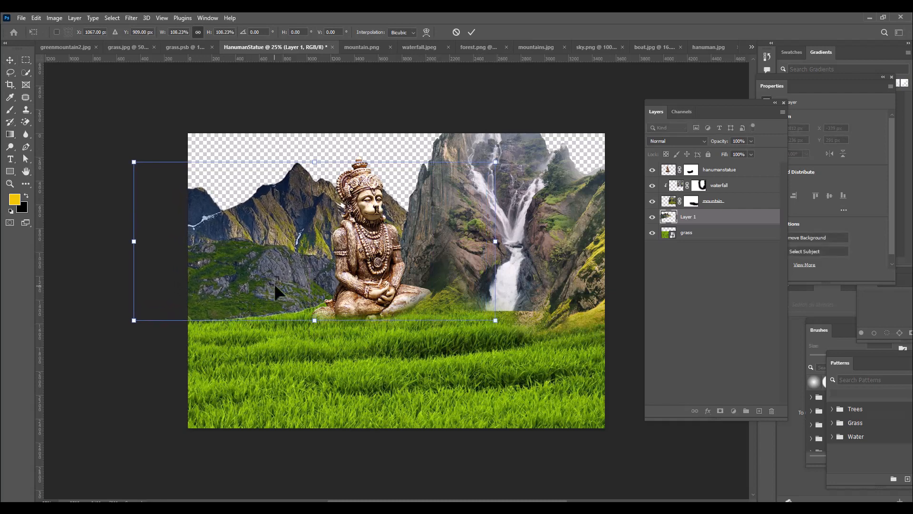
left_click_drag(274, 284, 277, 284)
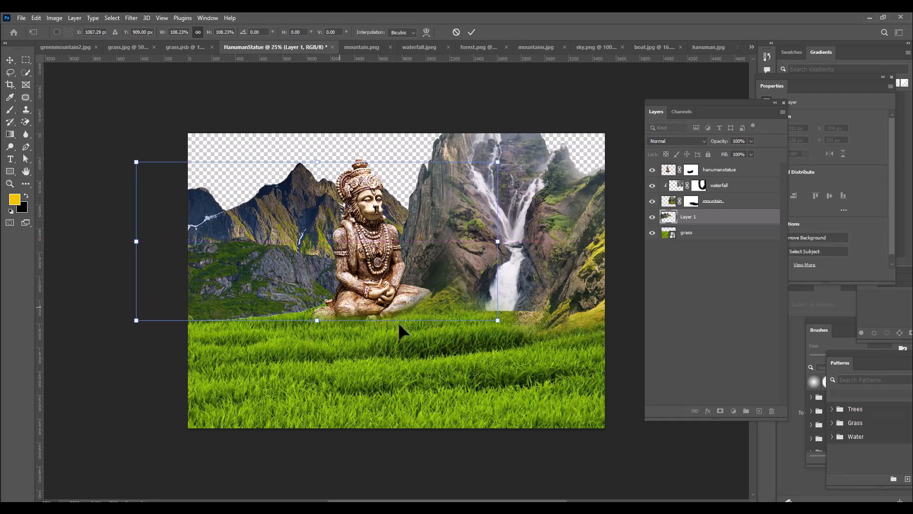
left_click_drag(497, 319, 467, 314)
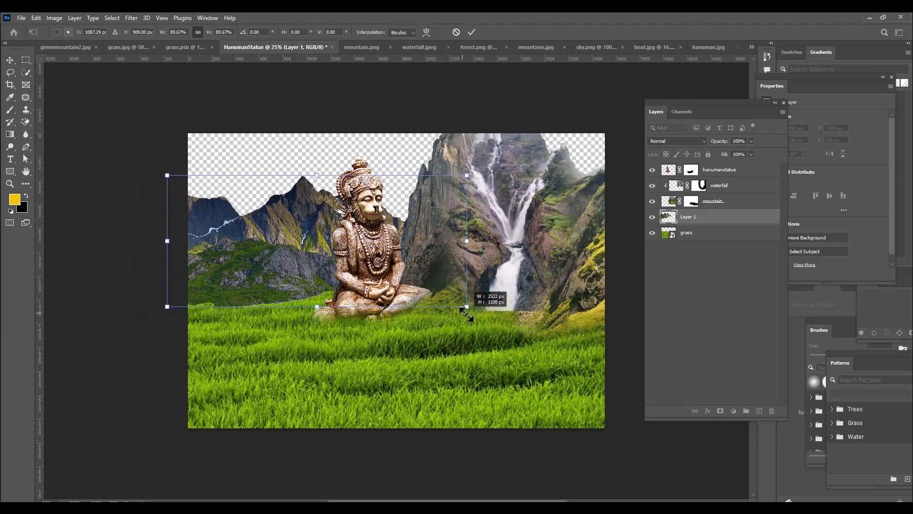
left_click_drag(167, 306, 184, 307)
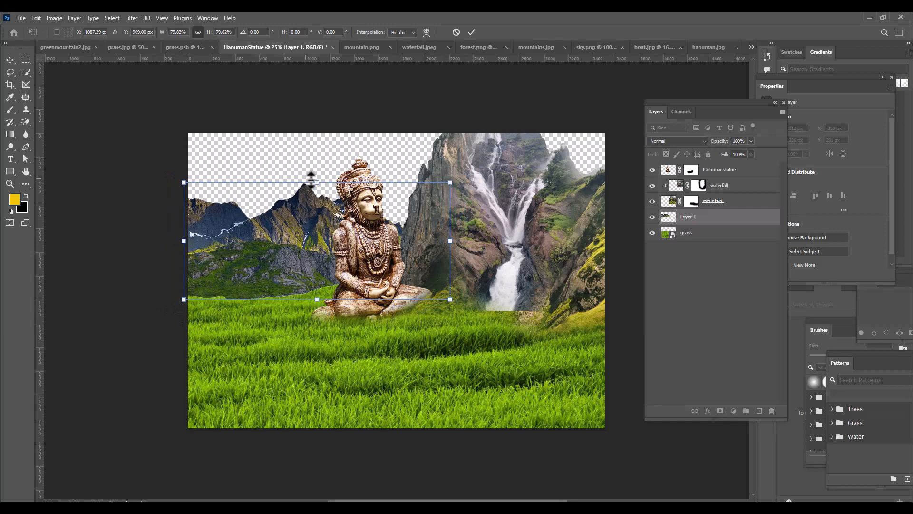
left_click_drag(316, 182, 319, 171)
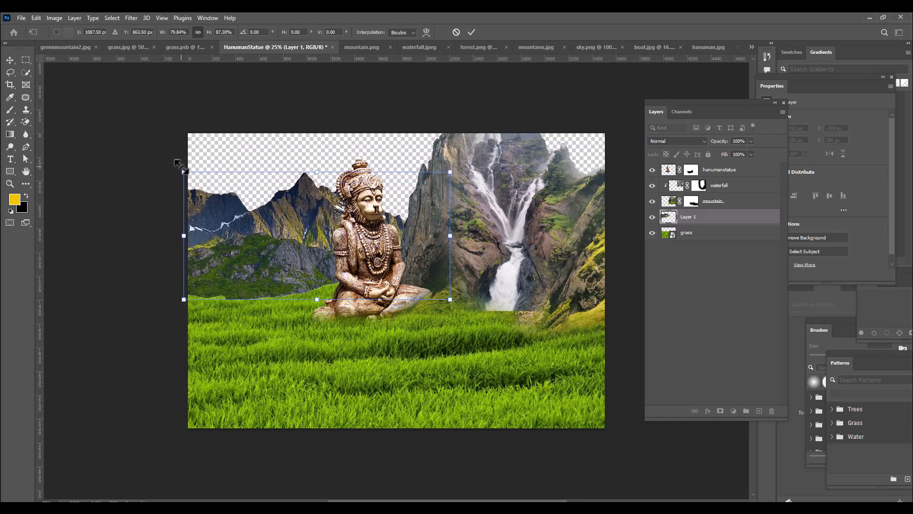
left_click_drag(181, 168, 178, 168)
left_click_drag(453, 301, 450, 298)
key("Return")
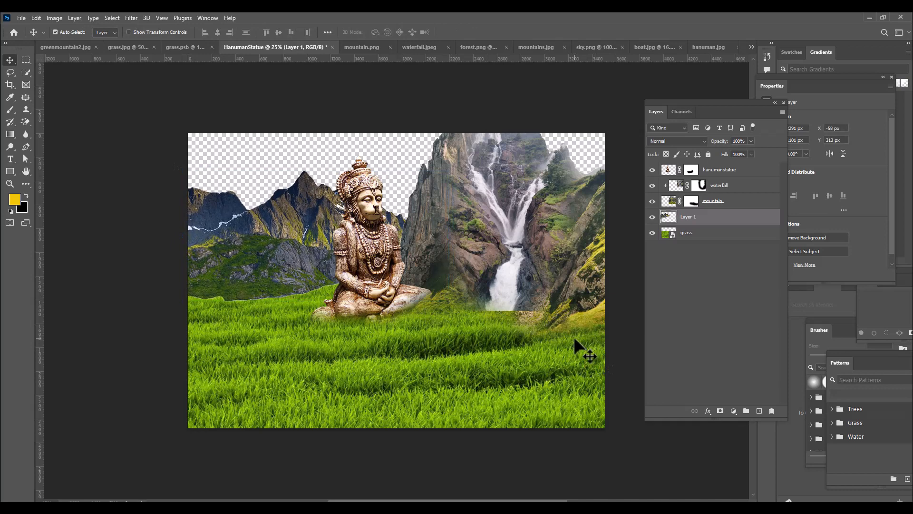
double_click(690, 219)
key("Return")
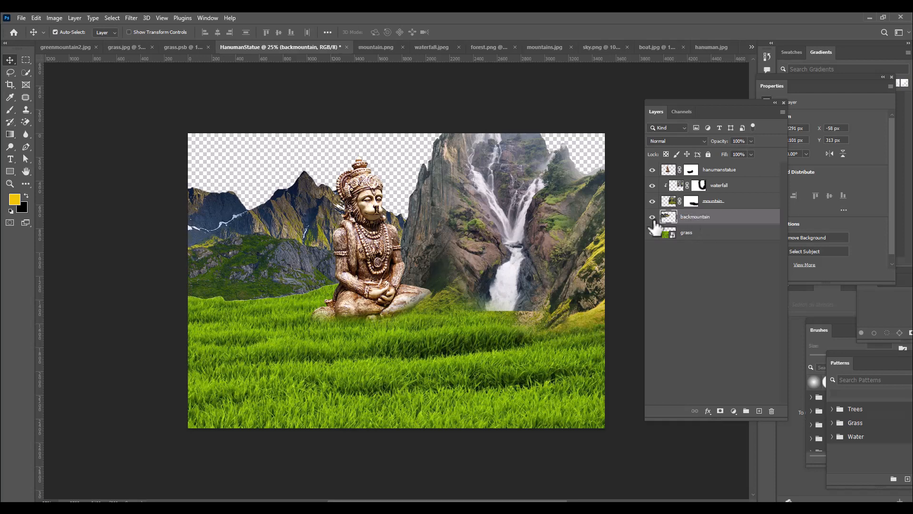
Add a mask to backmountain and paint its lower edge black with a 300 to 400 px soft brush to blend it into the grass
left_click(721, 411)
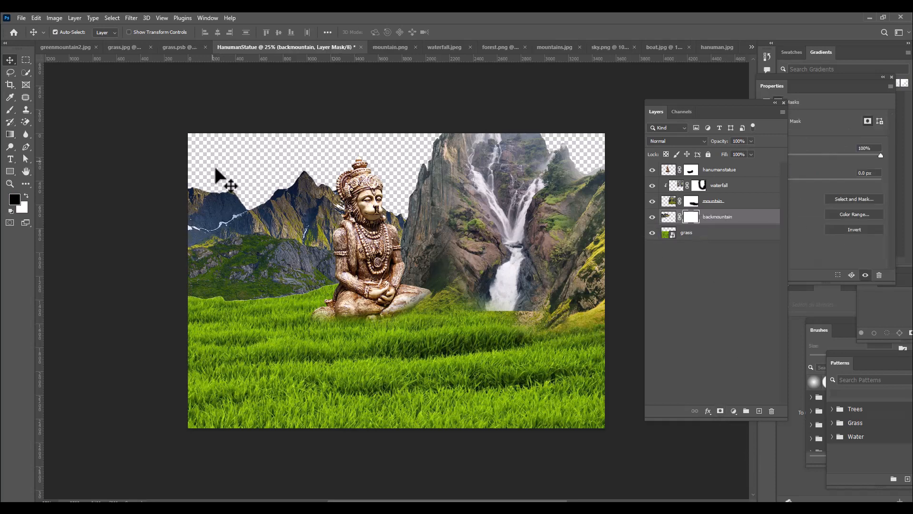
left_click(11, 109)
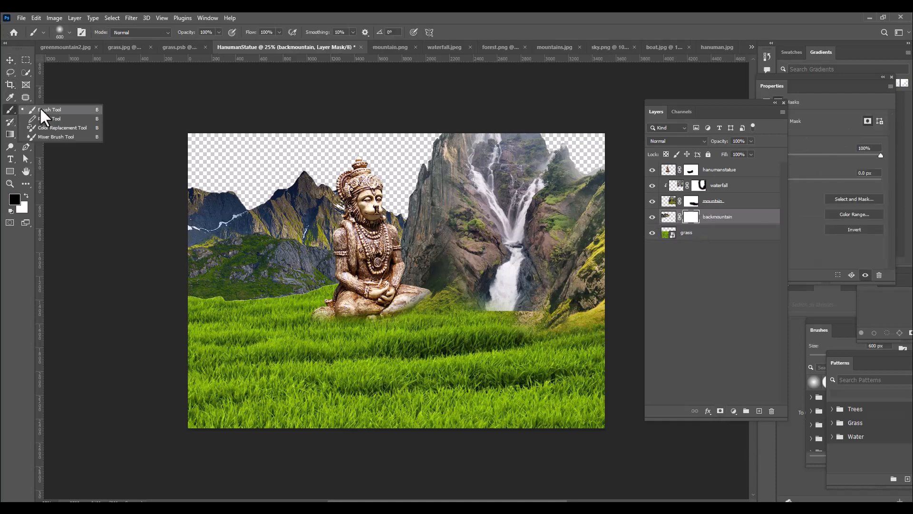
left_click(39, 107)
key("bracketleft")
key("bracketleft")
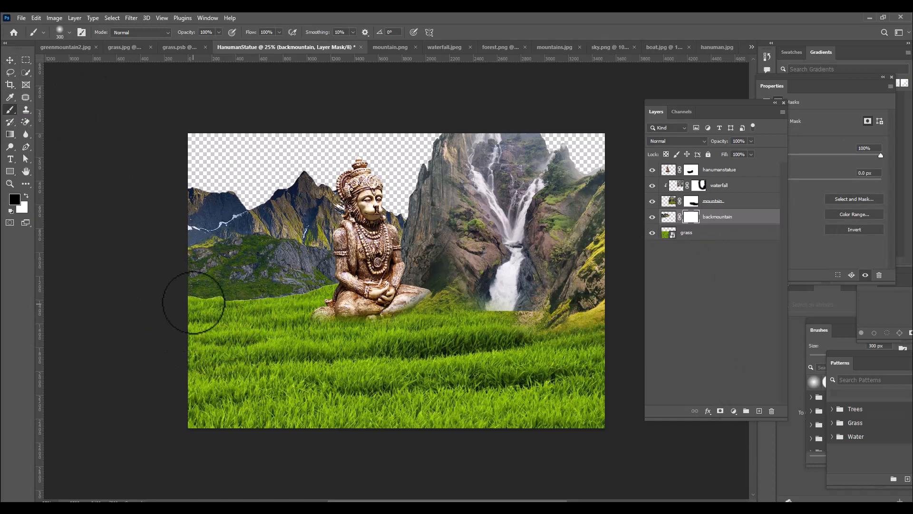
mouse_move(205, 308)
left_mouse_down()
mouse_move(235, 315)
mouse_move(296, 309)
mouse_move(300, 292)
mouse_move(329, 296)
left_mouse_up()
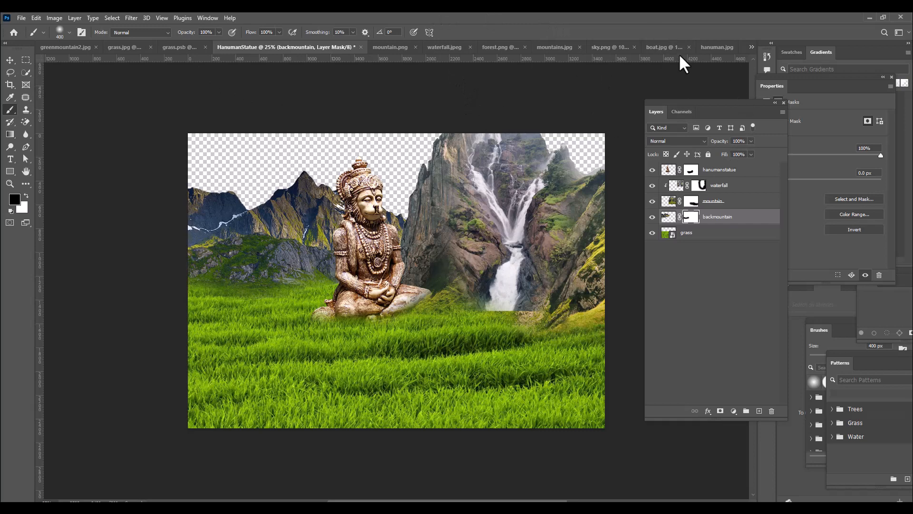
In forest.png, compare the Blue, Green and Red channels for contrast between the trees and the background, and return to the RGB composite
left_click(489, 47)
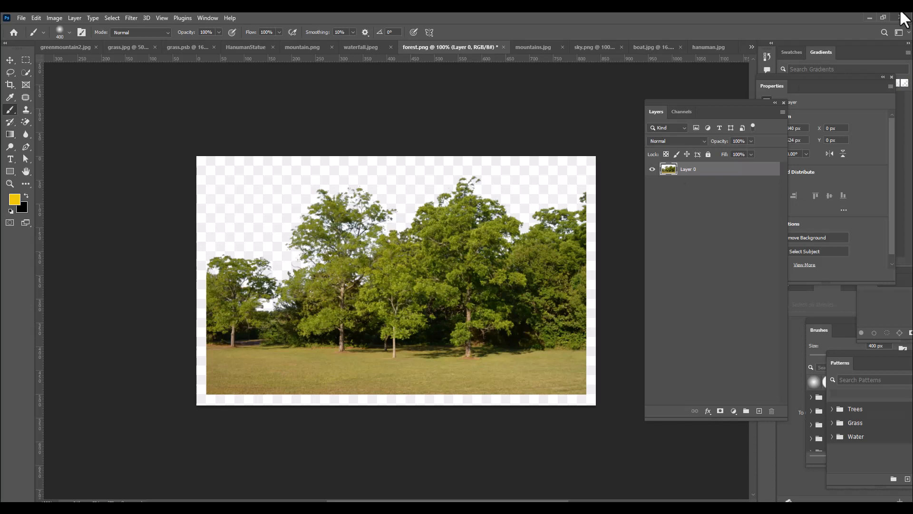
left_click(681, 111)
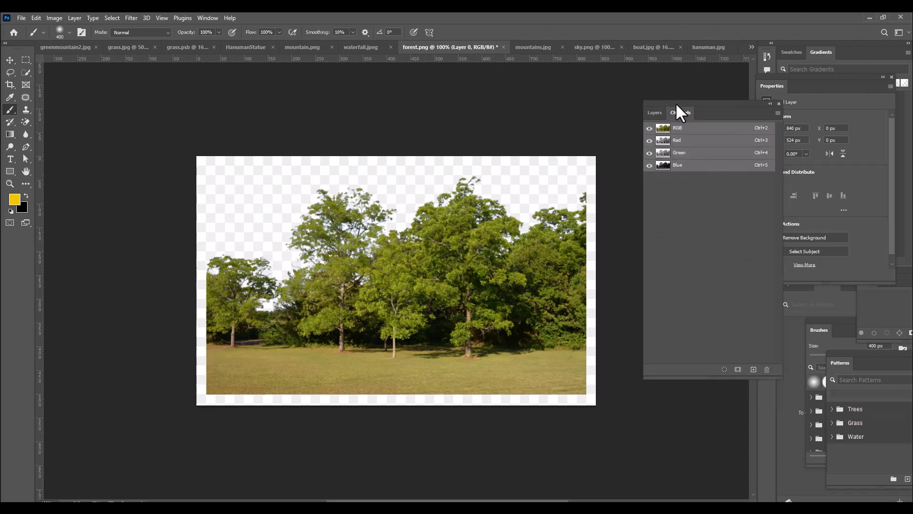
left_click_drag(676, 102, 647, 106)
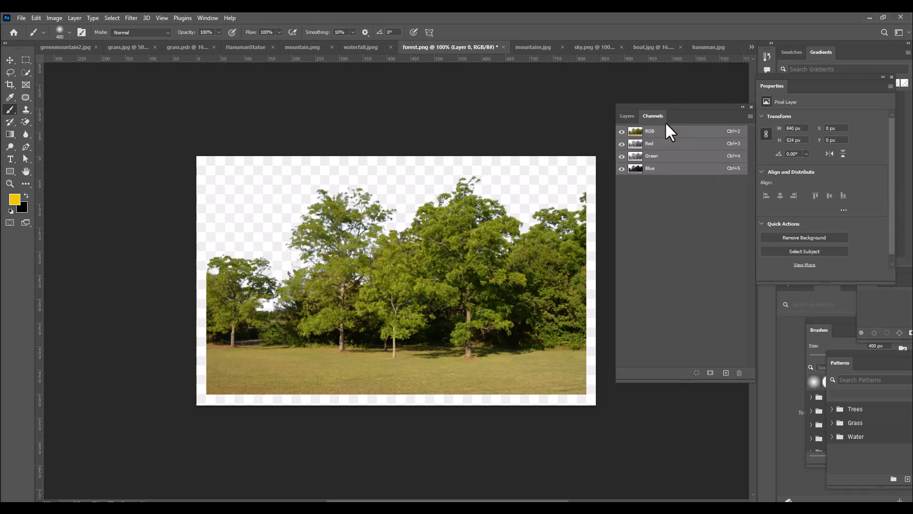
left_click_drag(691, 107, 687, 96)
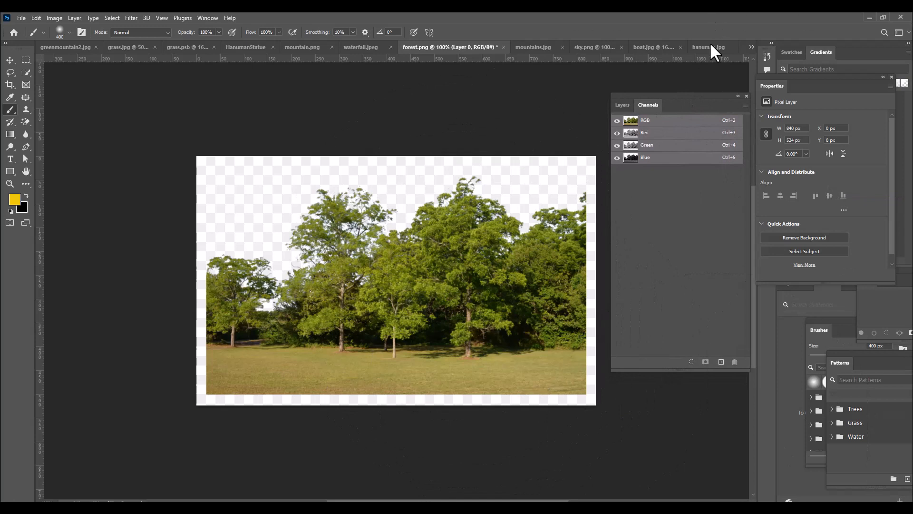
left_click_drag(672, 95, 671, 95)
left_click(647, 158)
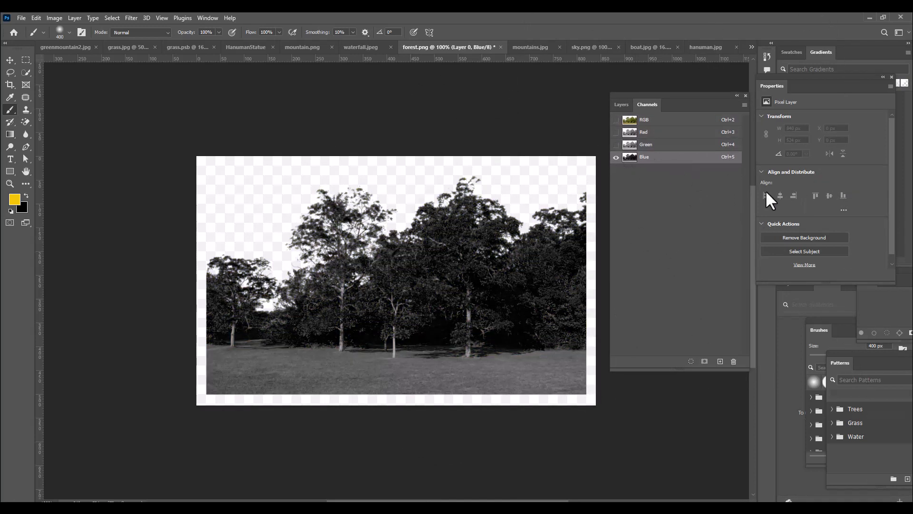
left_click(665, 145)
left_click(658, 134)
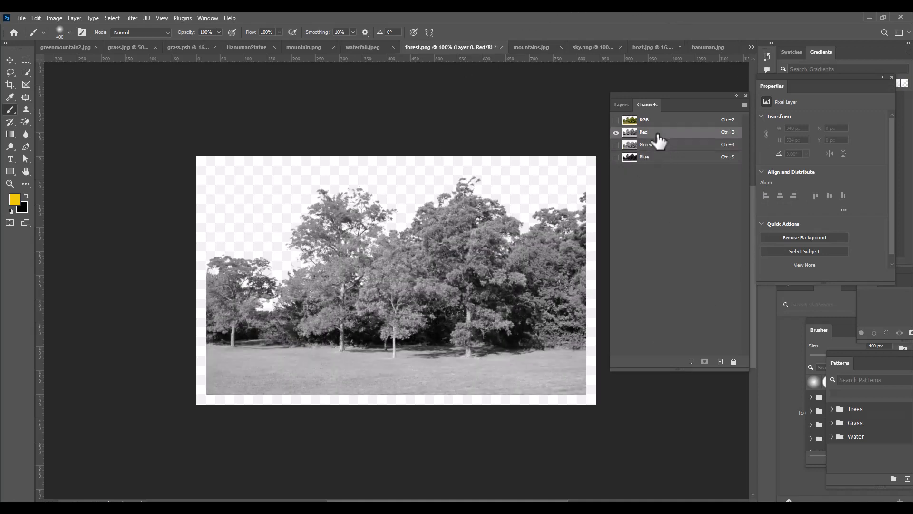
key("ctrl+2")
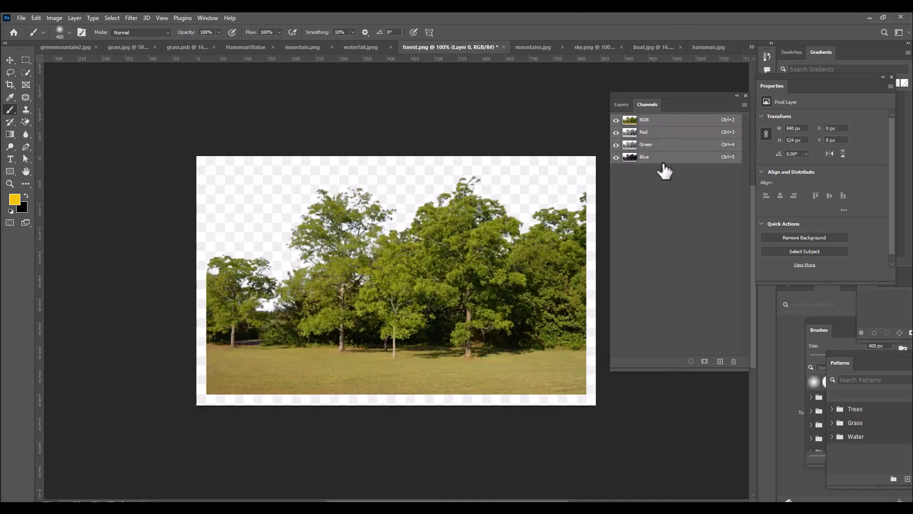
Duplicate the Blue channel of forest.png
left_click(660, 160)
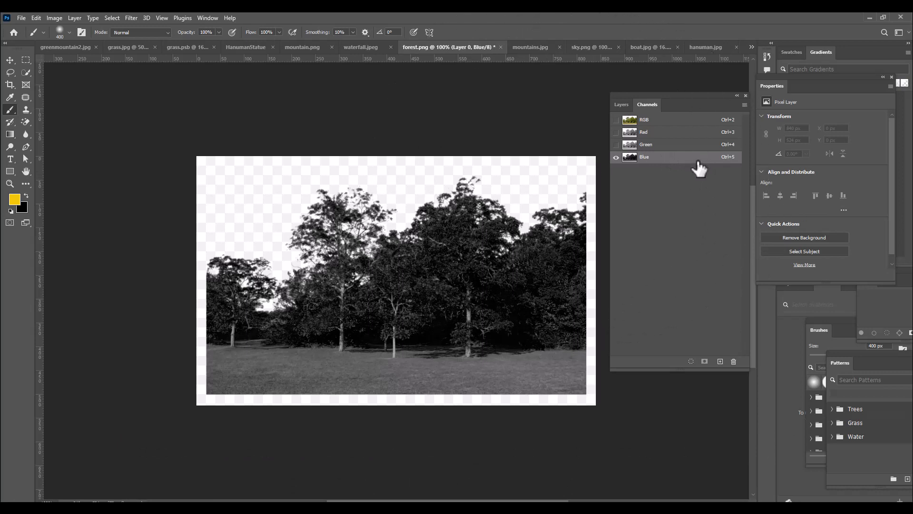
left_click_drag(699, 167, 720, 361)
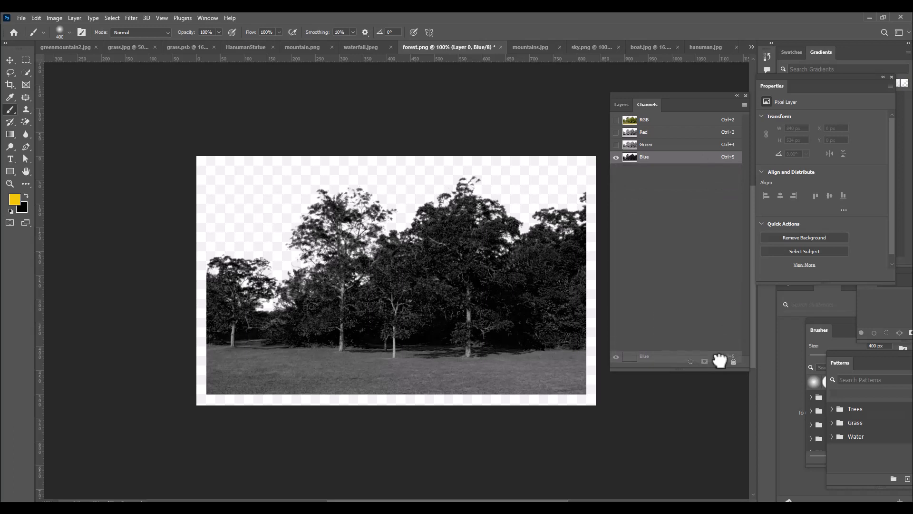
left_click_drag(719, 360, 720, 361)
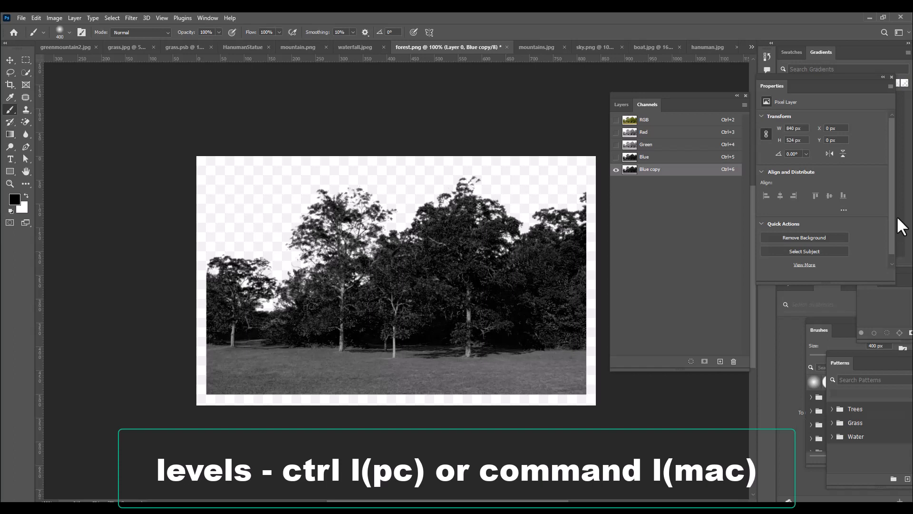
Apply Levels to the Blue copy channel with input black at 63 and white at 227, and take the Brush tool
key("ctrl+l")
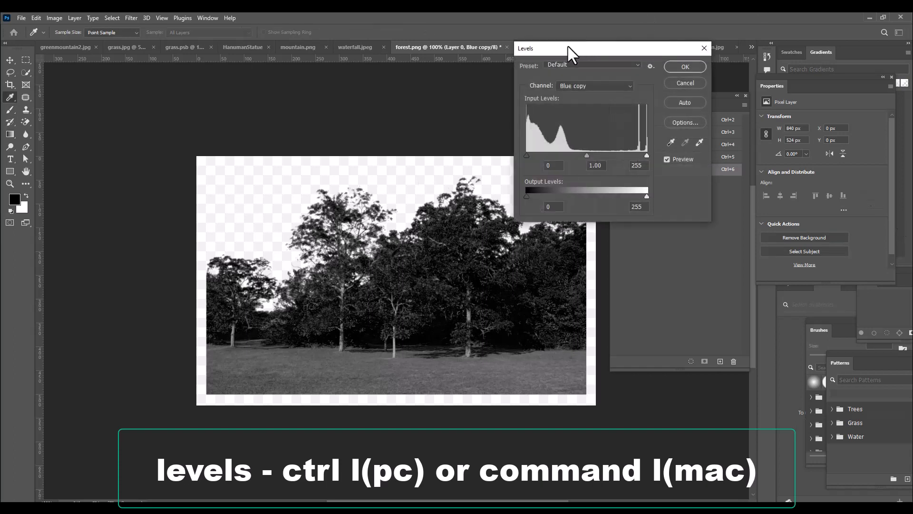
mouse_move(568, 47)
left_mouse_down()
mouse_move(588, 46)
mouse_move(569, 44)
left_mouse_up()
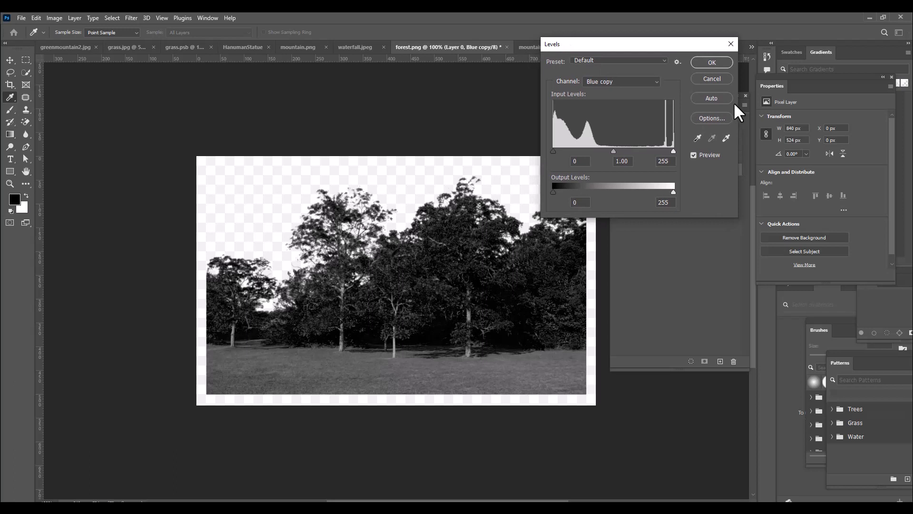
left_click_drag(563, 43, 552, 43)
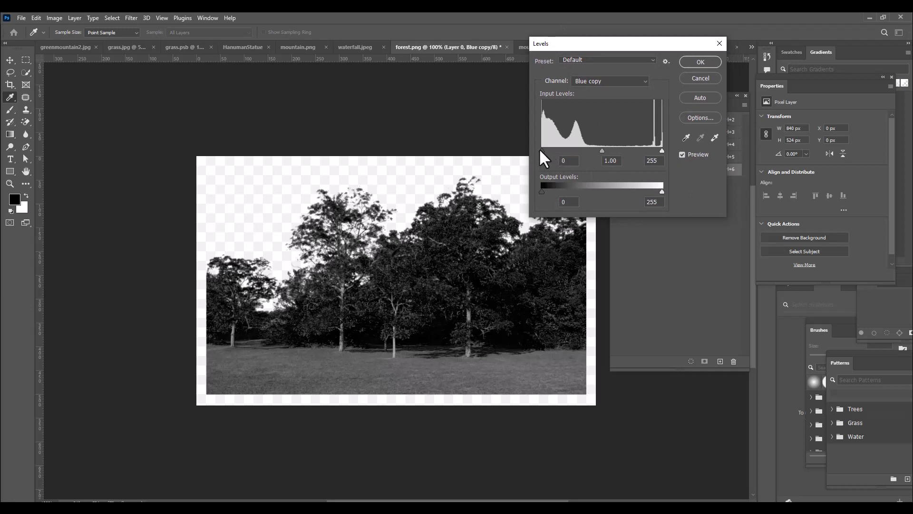
left_click_drag(541, 150, 564, 154)
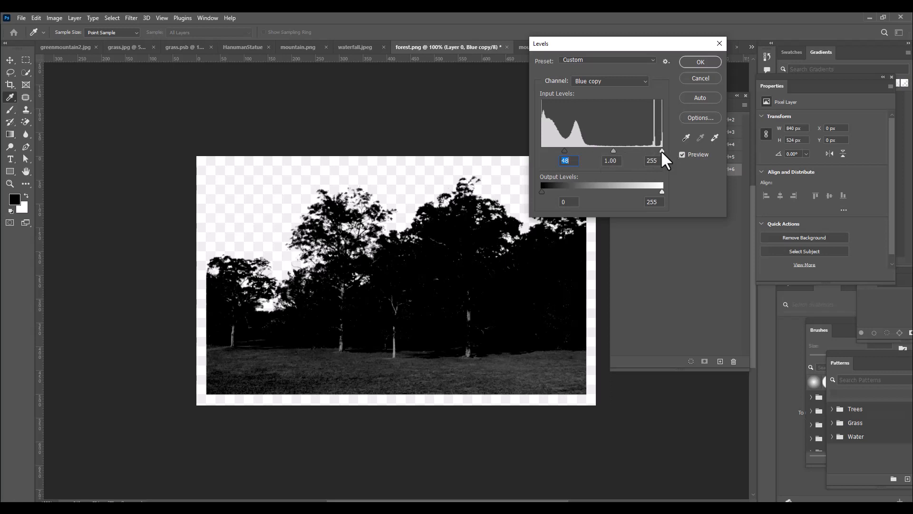
left_click_drag(660, 150, 648, 153)
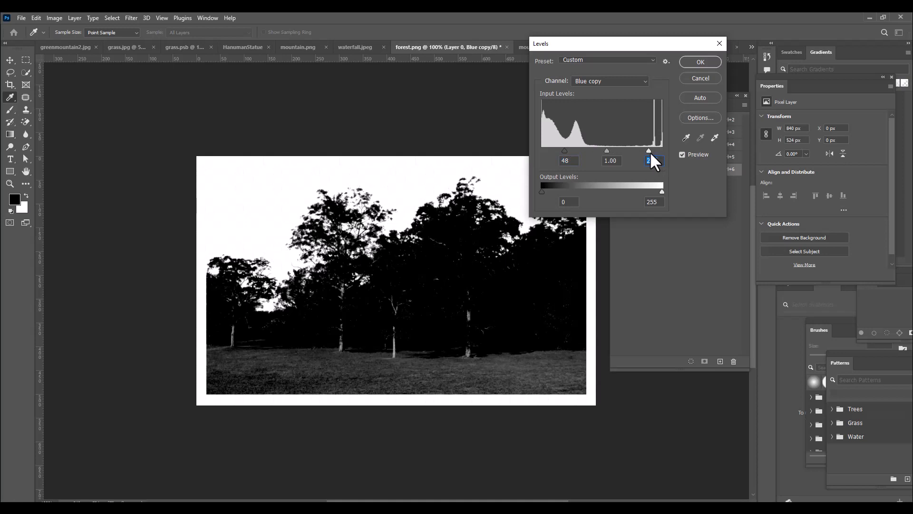
left_click_drag(565, 152, 572, 152)
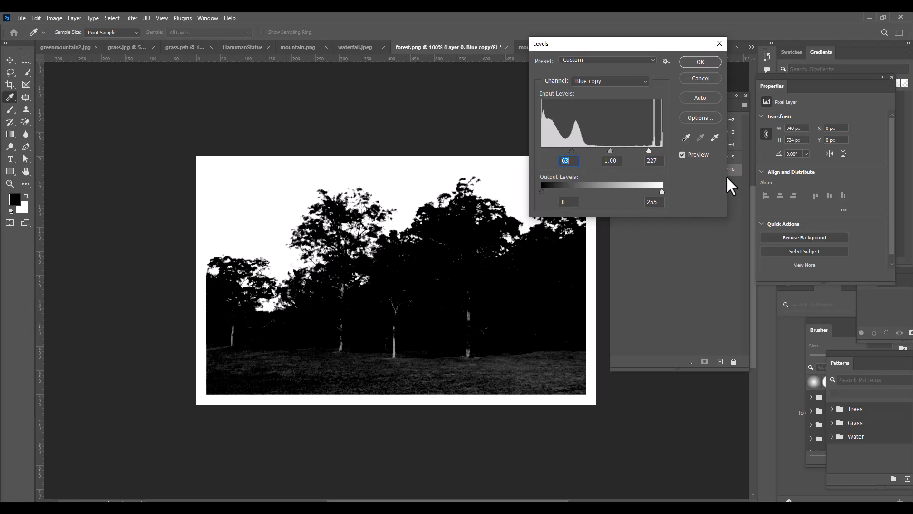
left_click(699, 64)
key("b")
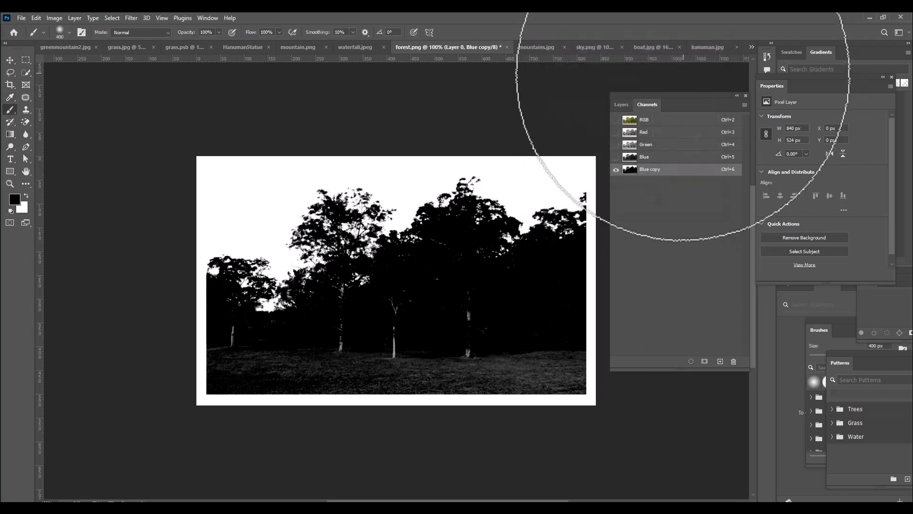
Load the Blue copy channel of forest.png as a selection
left_click_drag(636, 97, 623, 93)
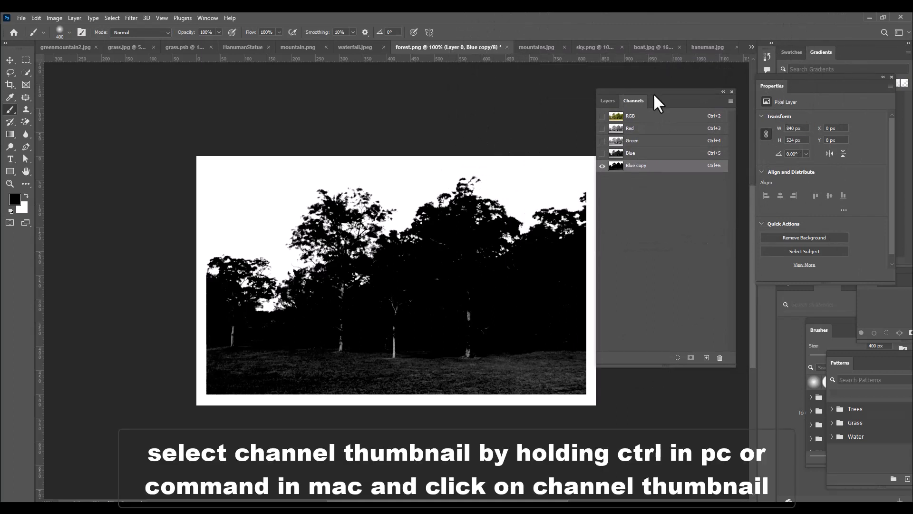
left_click_drag(654, 90, 660, 90)
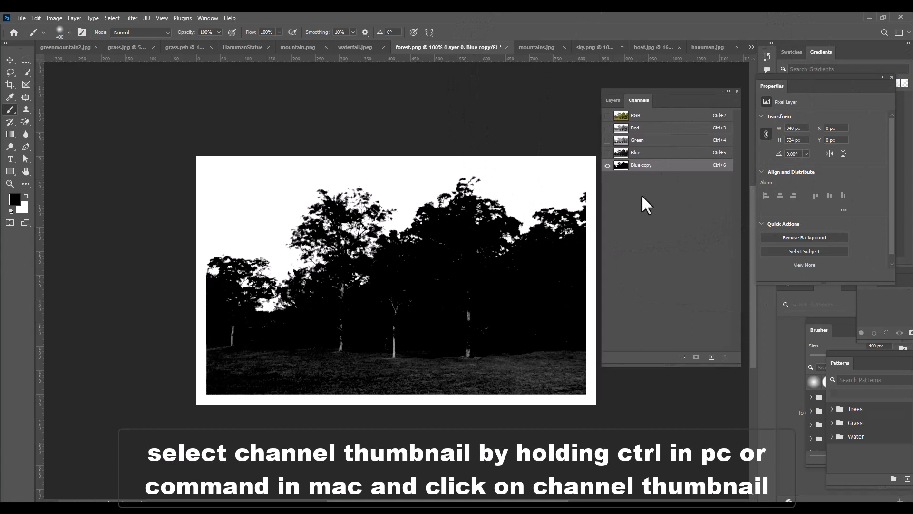
left_click(621, 166, "ctrl")
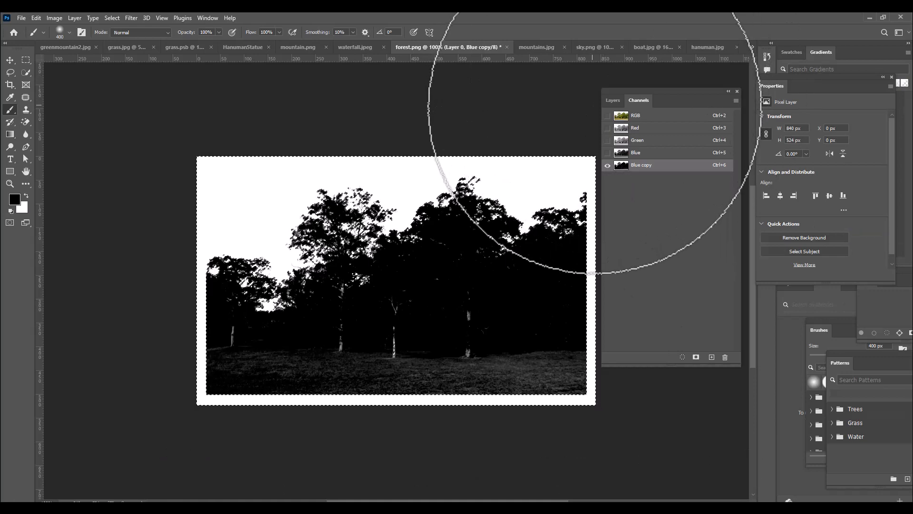
Add a layer mask to Layer 0 from the selection and invert the mask so the trees show
left_click(612, 101)
left_click_drag(625, 89, 670, 90)
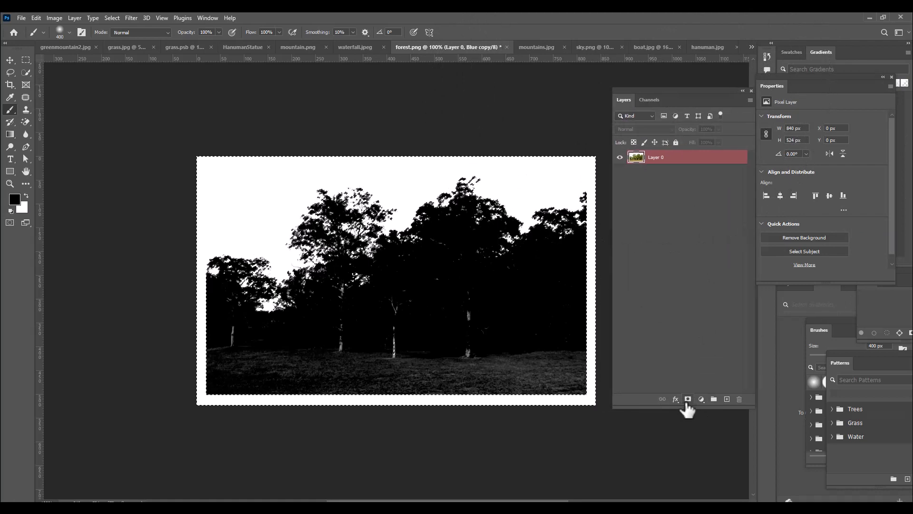
left_click(687, 399)
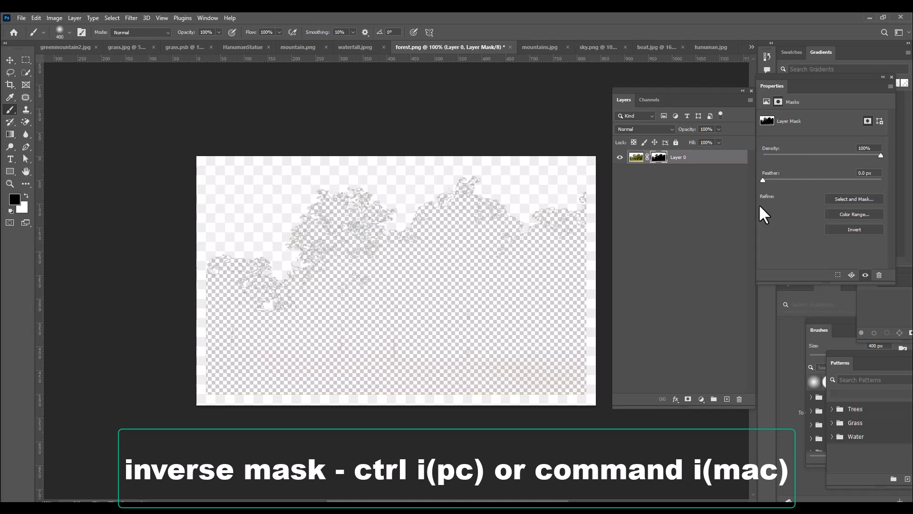
key("ctrl+i")
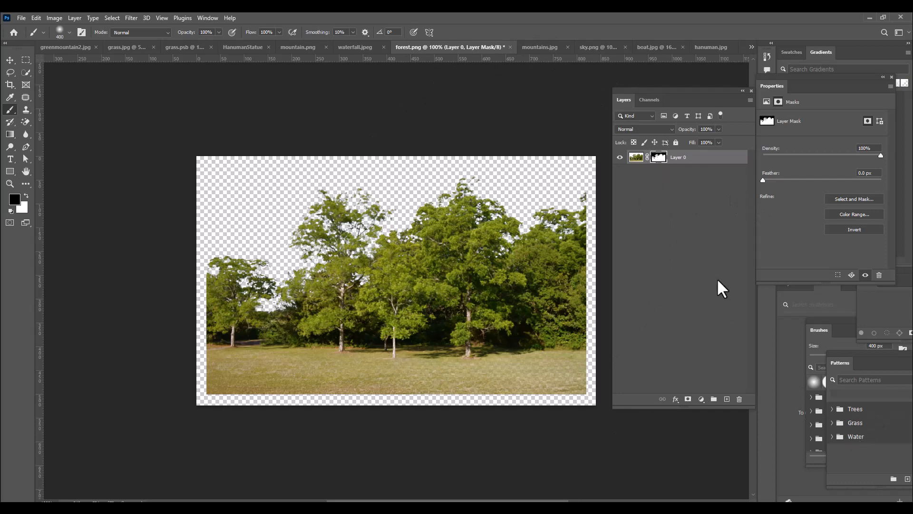
Display Layer 0's mask by itself on the canvas and reduce the Brush size to 125 px
left_click(659, 157, "alt")
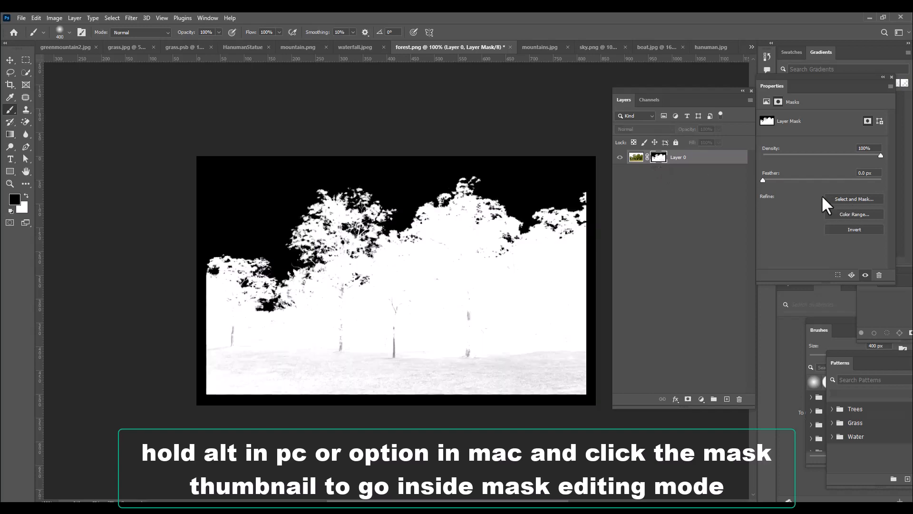
left_click(10, 60)
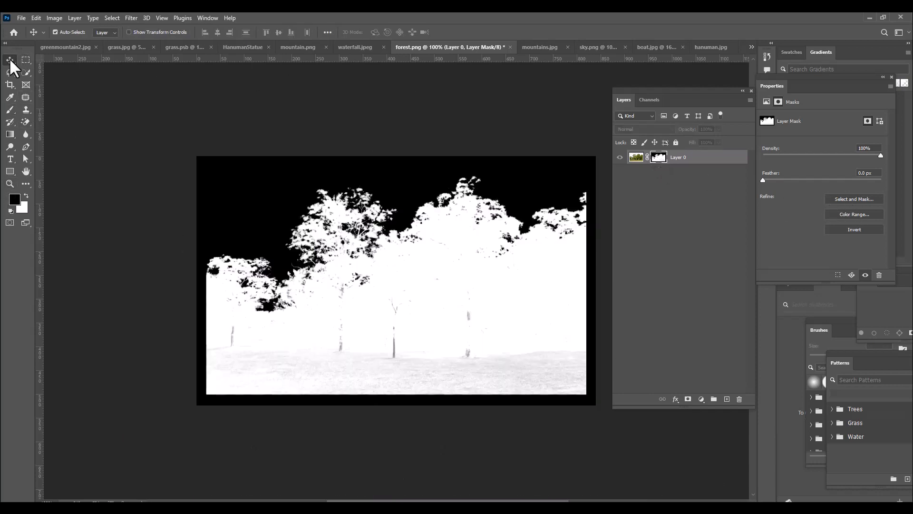
left_click(10, 110)
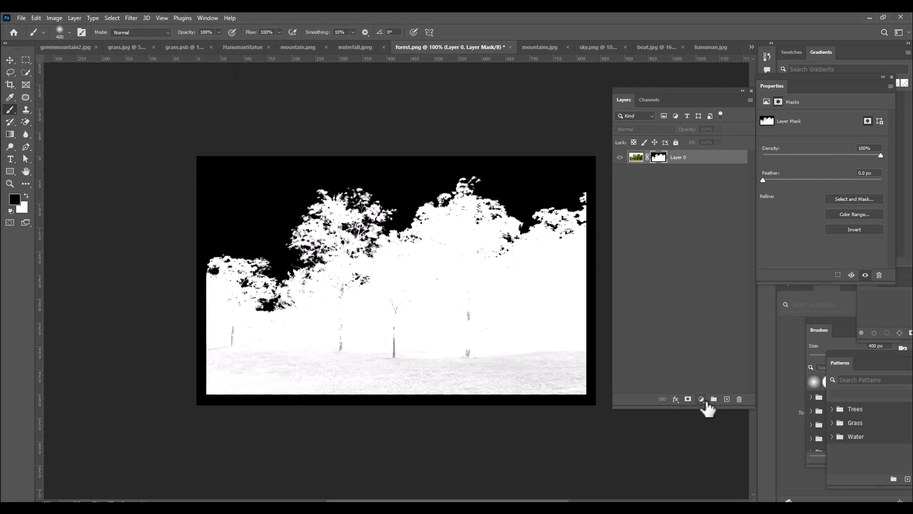
key("bracketleft")
key("bracketleft")
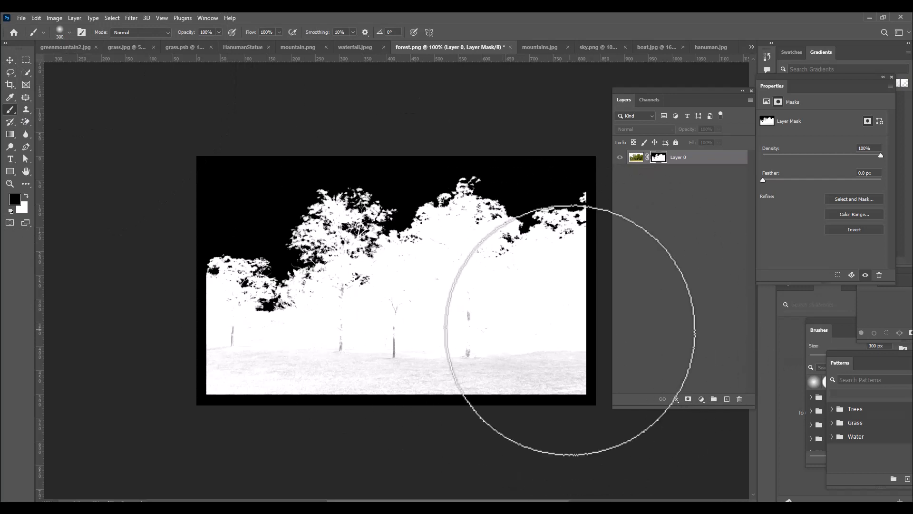
key("bracketleft")
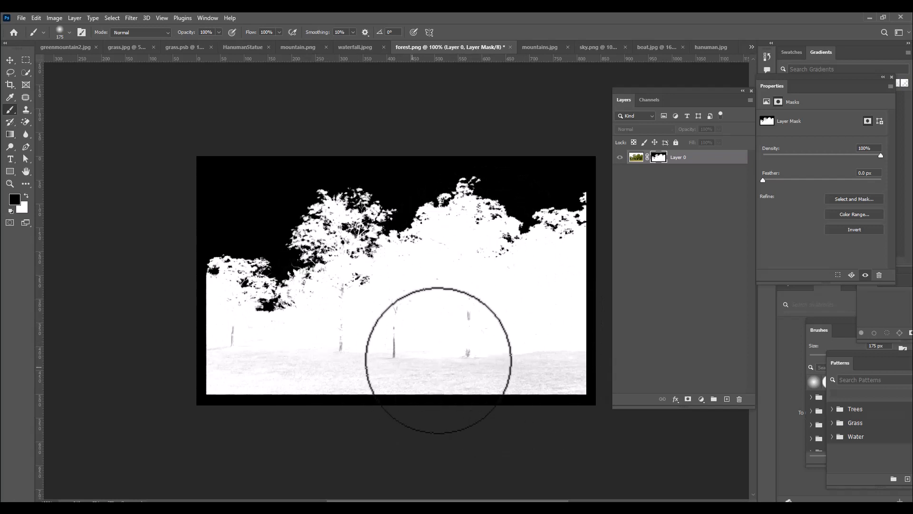
key("bracketleft")
key("bracketleft")
key("bracketleft")
key("bracketleft")
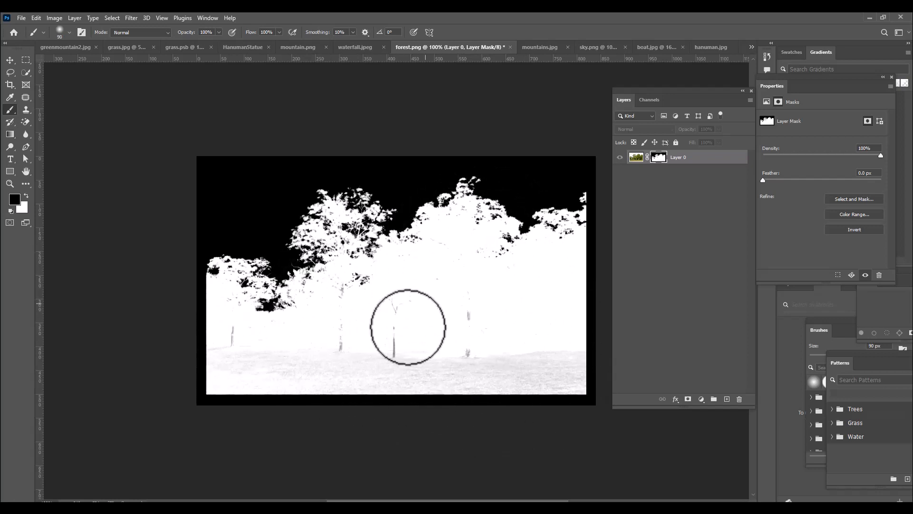
key("bracketright")
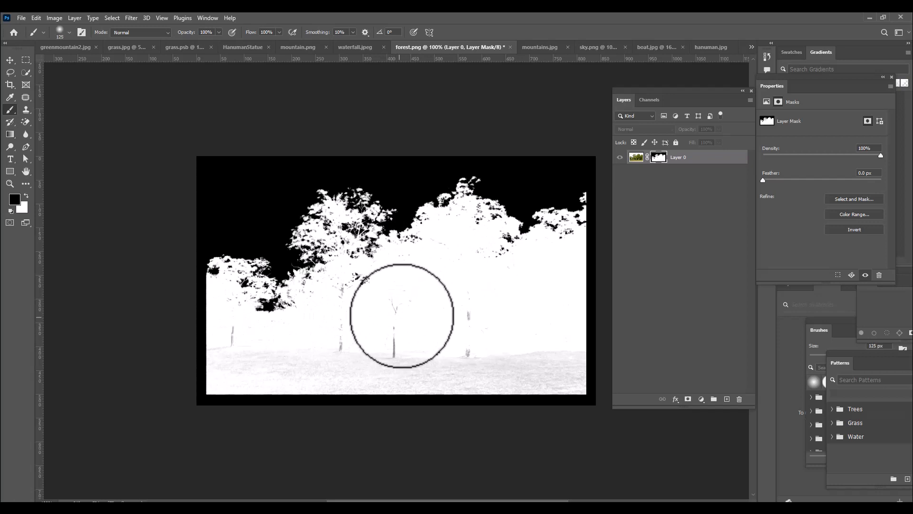
Paint white with a 100 px soft brush over the grey trunks and the upper part of the lawn in the mask
left_click(394, 303)
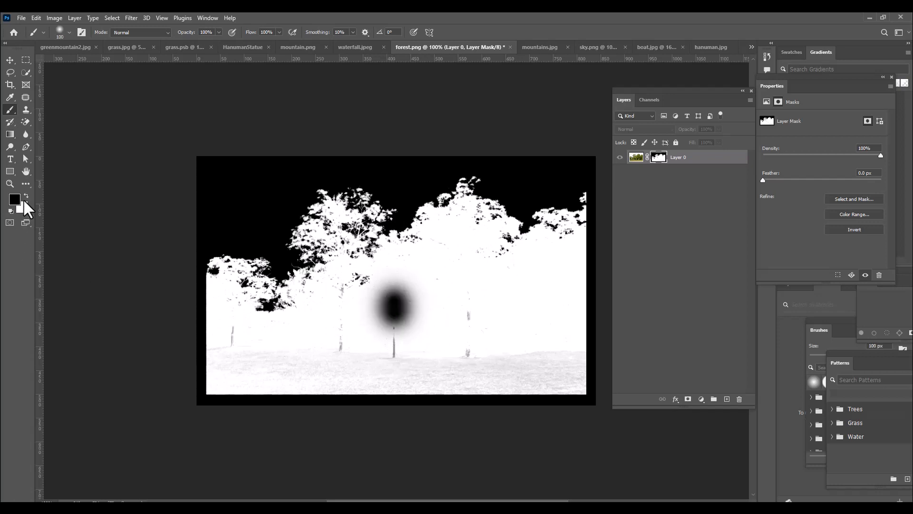
left_click(28, 195)
key("ctrl+z")
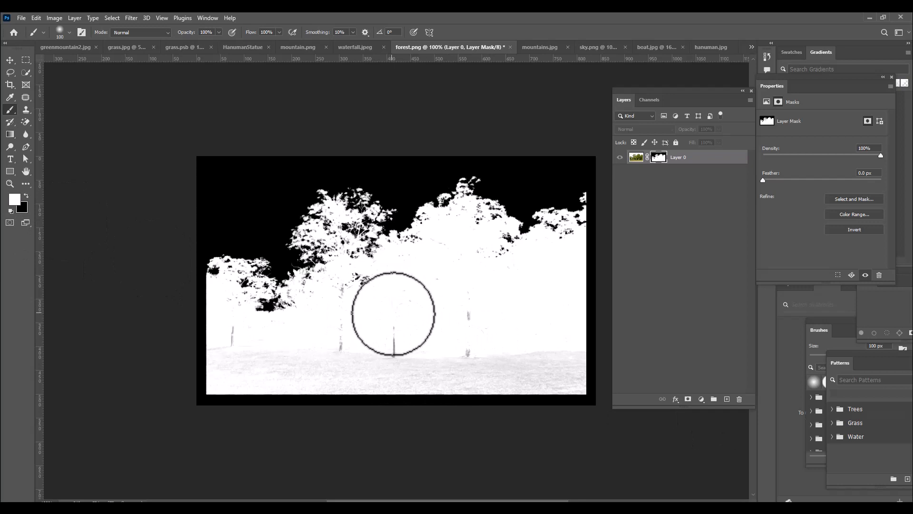
mouse_move(392, 343)
left_mouse_down()
mouse_move(457, 327)
mouse_move(497, 351)
mouse_move(454, 357)
mouse_move(343, 347)
mouse_move(335, 336)
mouse_move(233, 339)
mouse_move(349, 363)
mouse_move(575, 375)
mouse_move(571, 355)
mouse_move(647, 387)
left_mouse_up()
key("ctrl+z")
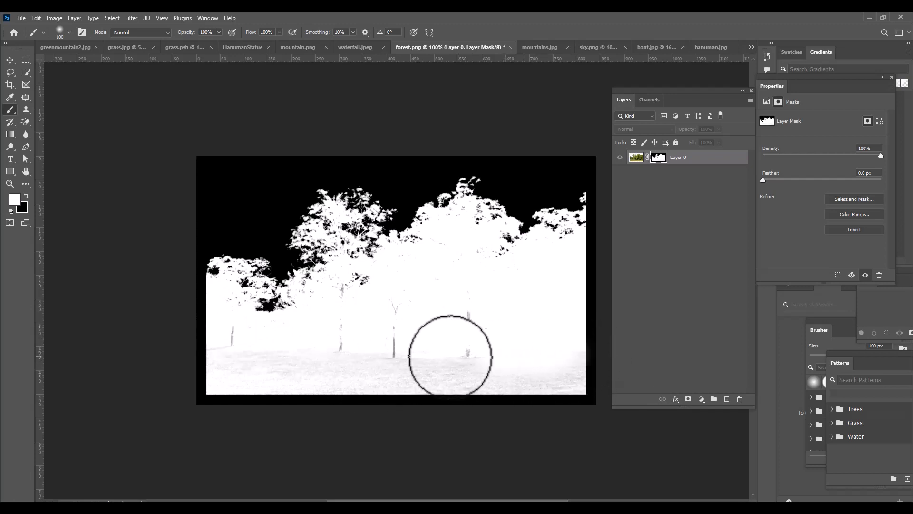
mouse_move(480, 324)
left_mouse_down()
mouse_move(457, 315)
mouse_move(395, 330)
mouse_move(396, 309)
mouse_move(405, 315)
mouse_move(395, 302)
mouse_move(399, 333)
mouse_move(359, 353)
mouse_move(341, 335)
mouse_move(215, 343)
mouse_move(237, 334)
mouse_move(304, 353)
left_mouse_up()
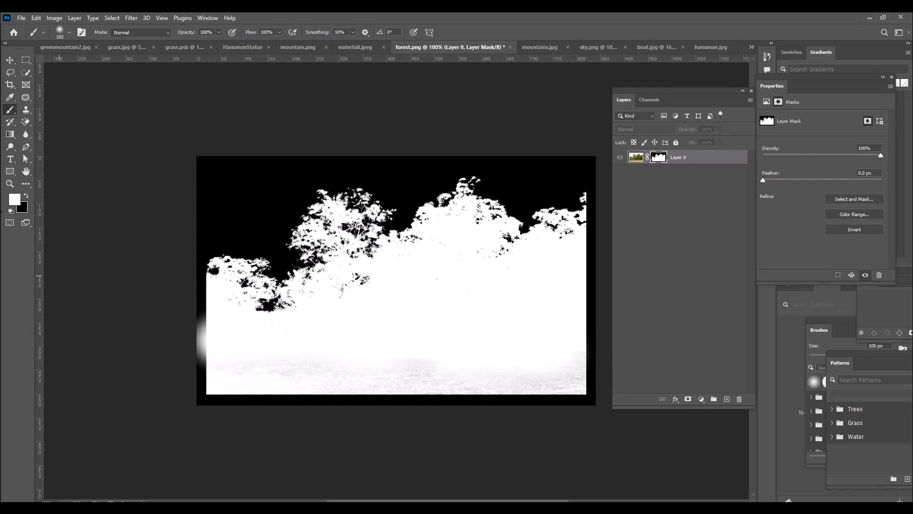
Set the brush mode to Overlay and paint black over the white spill at the mask's left border
left_click(144, 33)
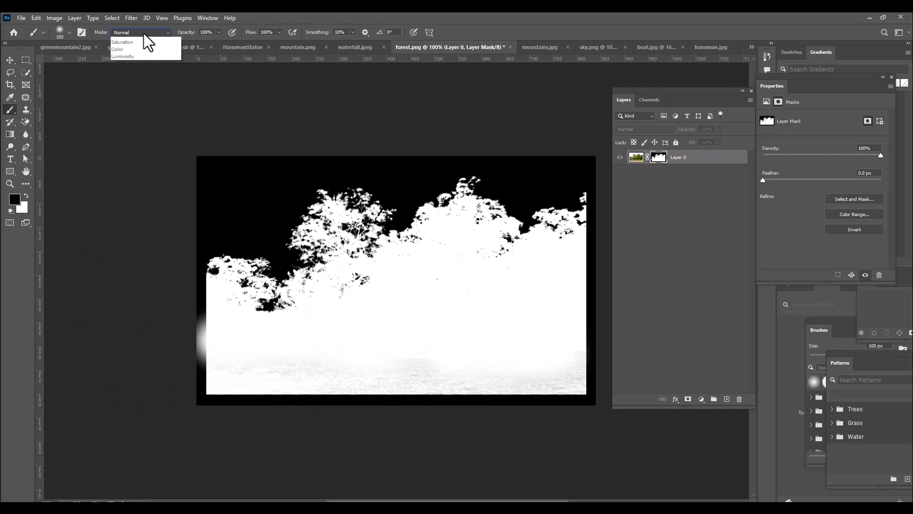
left_click(141, 162)
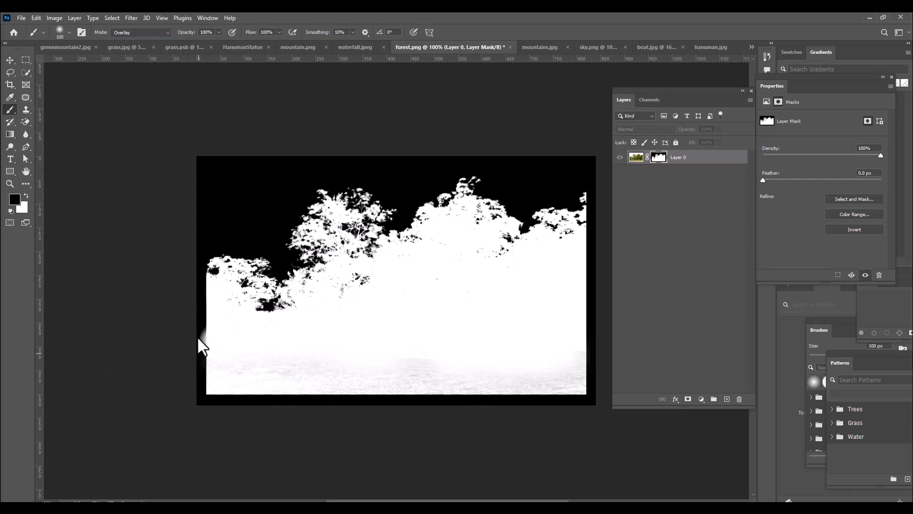
left_click_drag(198, 337, 203, 335)
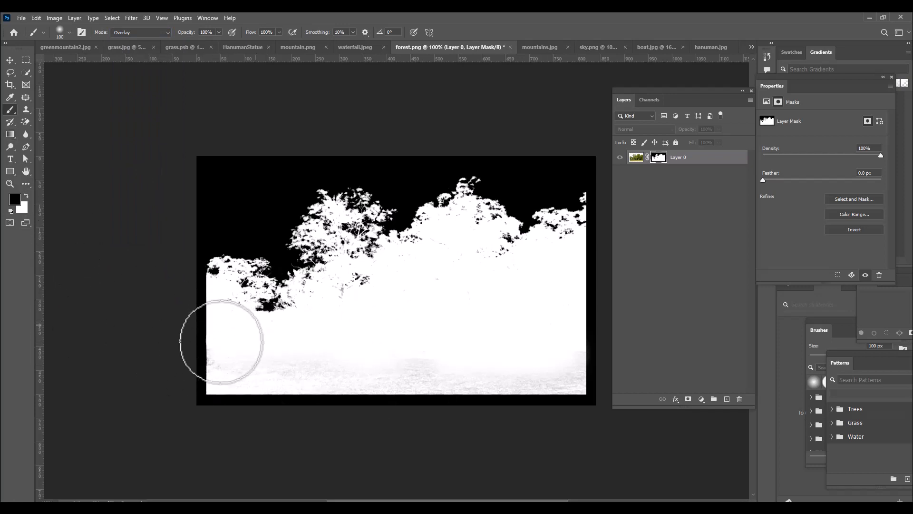
Paint white in Overlay mode over the grey grass area of the mask and return to the normal image view
left_click(27, 196)
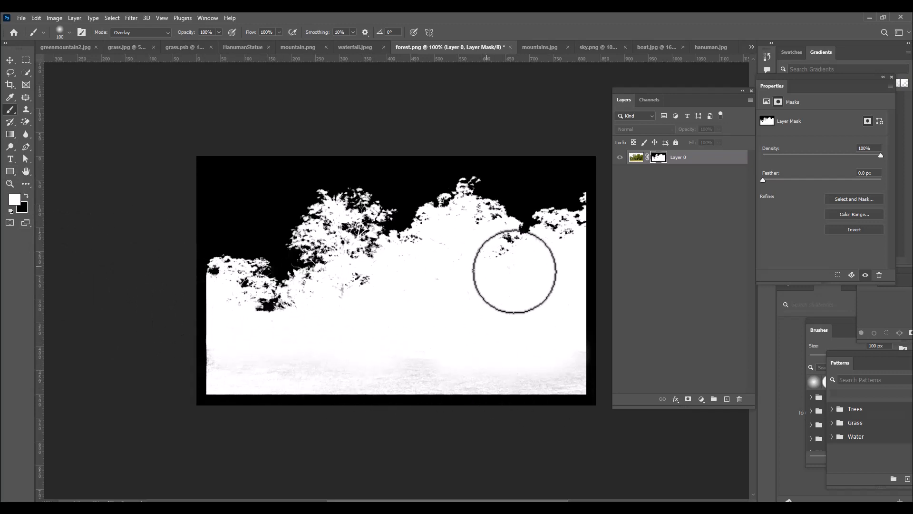
mouse_move(282, 365)
left_mouse_down()
mouse_move(488, 386)
mouse_move(445, 378)
mouse_move(572, 374)
mouse_move(555, 325)
left_mouse_up()
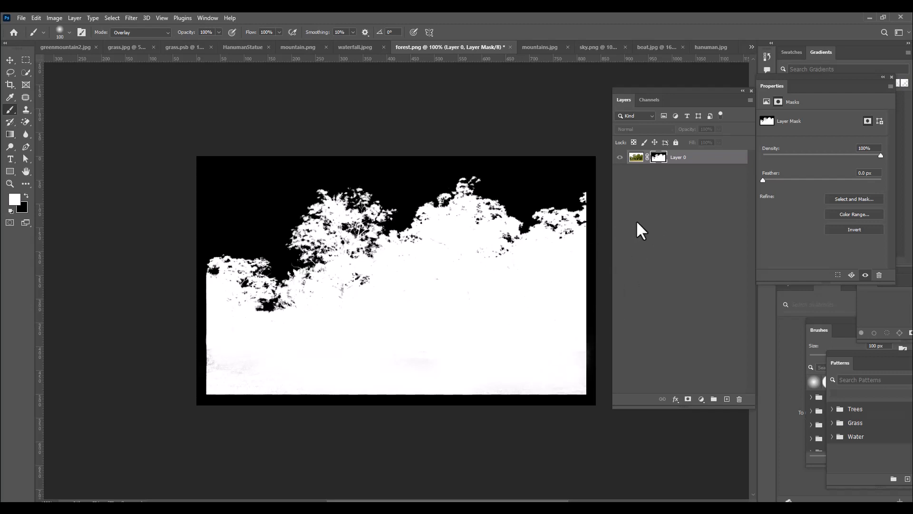
left_click(659, 158, "alt")
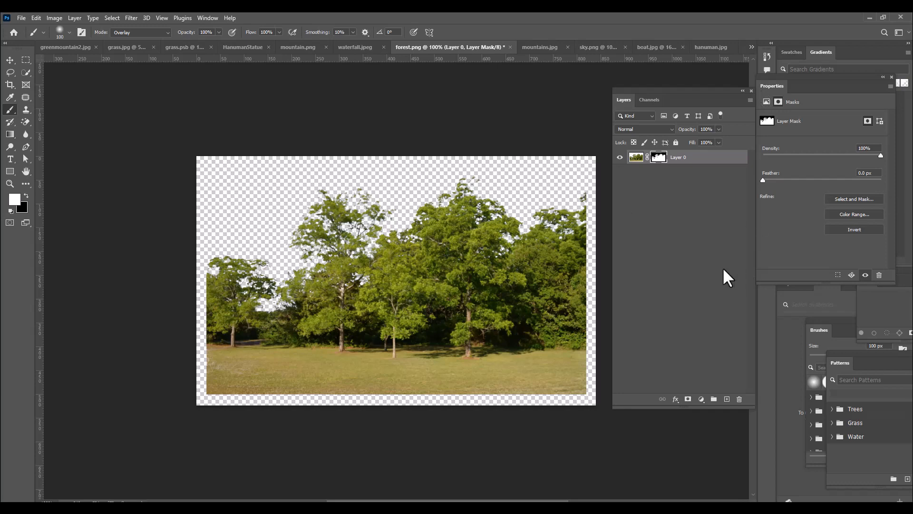
Add a new layer below Layer 0 and fill it with black as a check background for the cutout
left_click(727, 399, "ctrl")
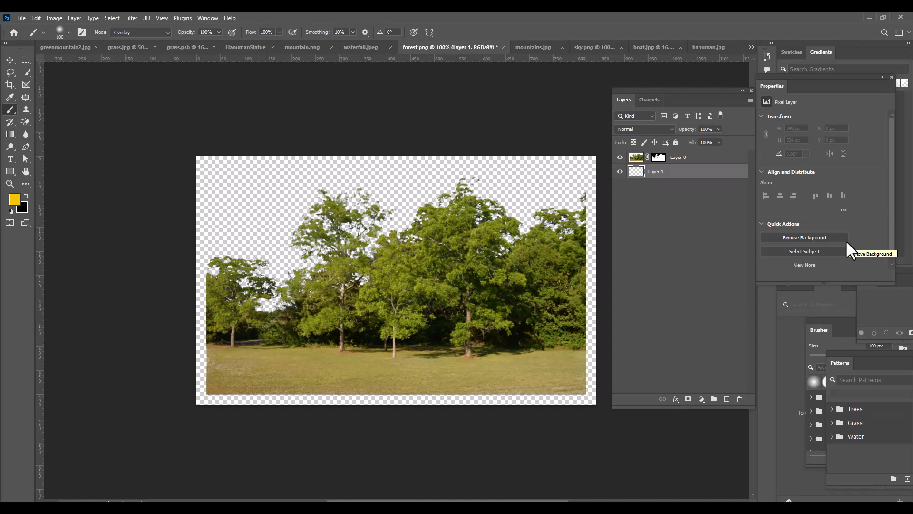
key("ctrl+BackSpace")
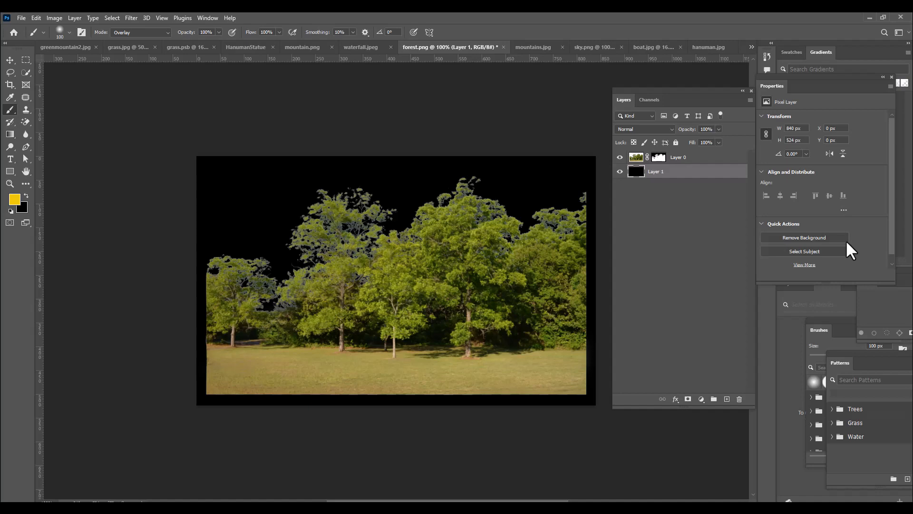
key("ctrl+plus")
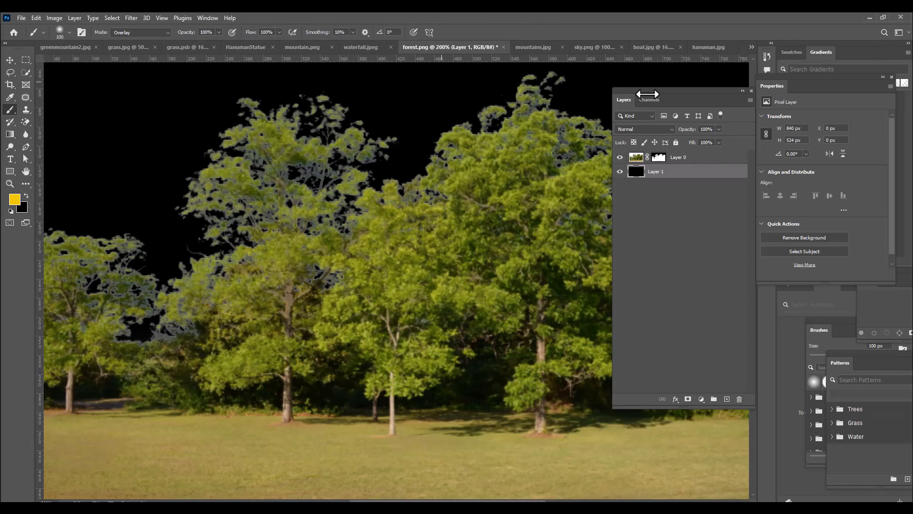
Add a new layer above Layer 0, clip it to Layer 0 and set its blend mode to Overlay
left_click(709, 157)
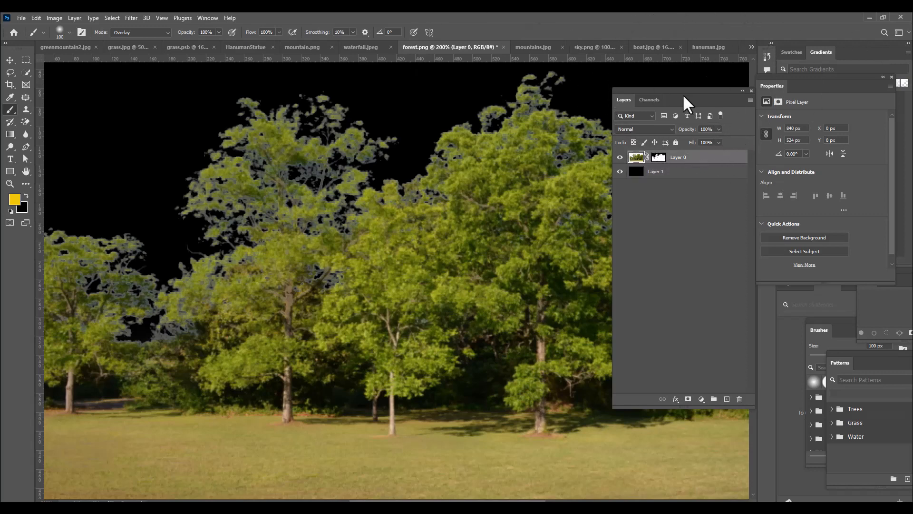
left_click_drag(677, 90, 677, 90)
left_click(740, 399)
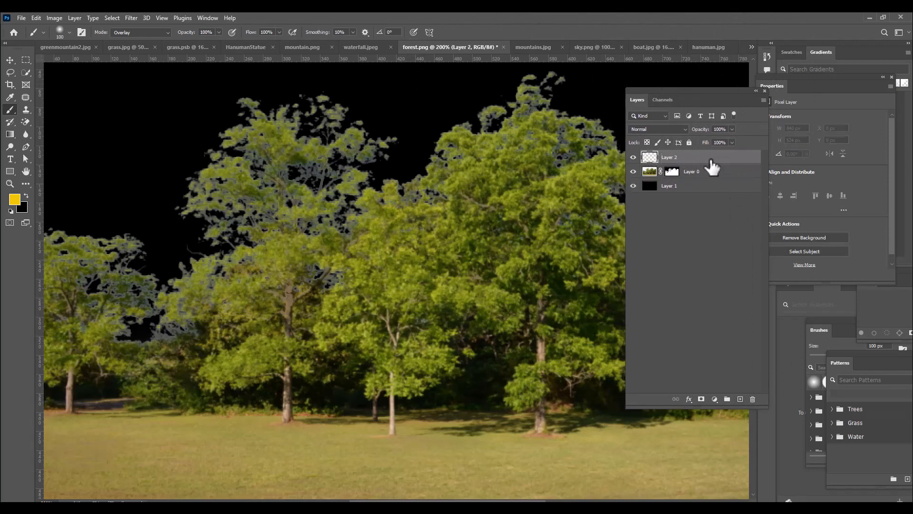
left_click(726, 164, "alt")
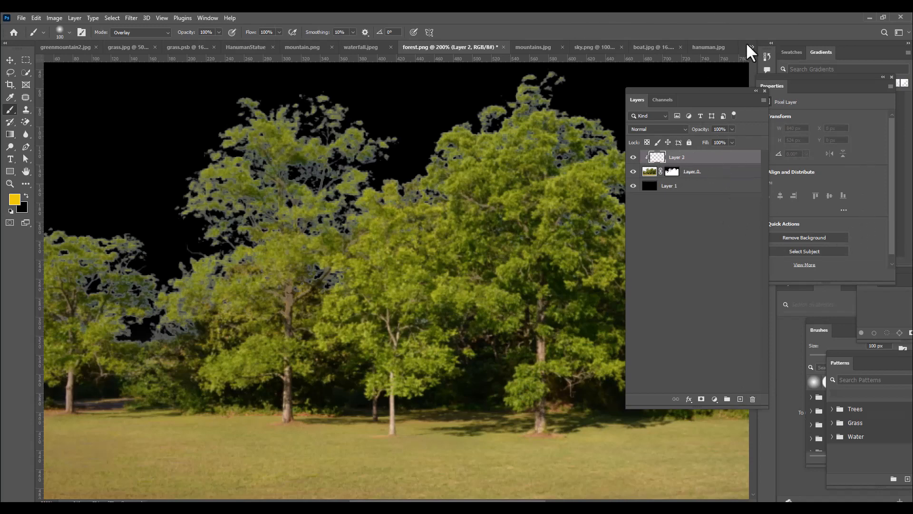
left_click_drag(663, 96, 714, 104)
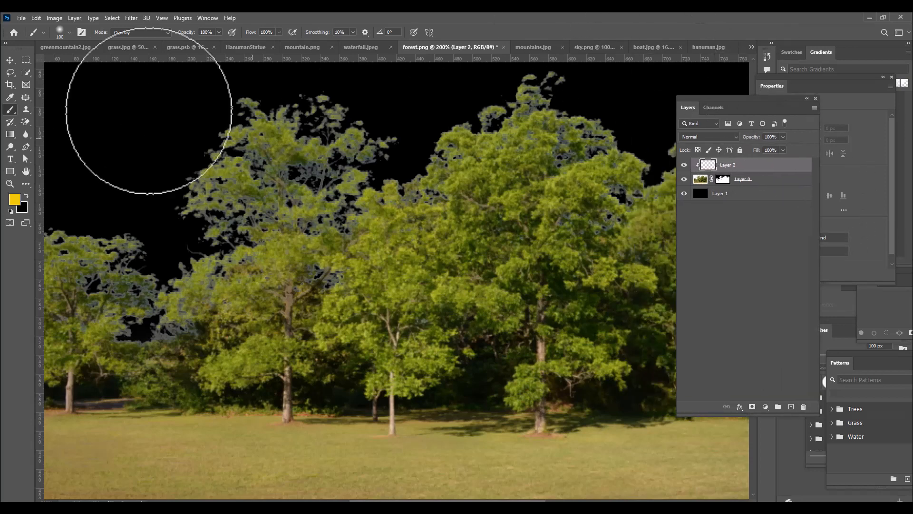
left_click(712, 137)
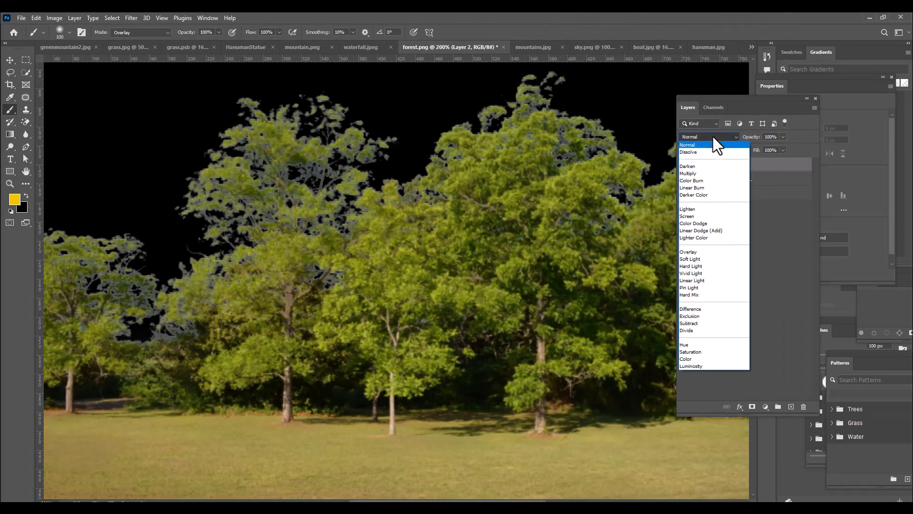
left_click(717, 252)
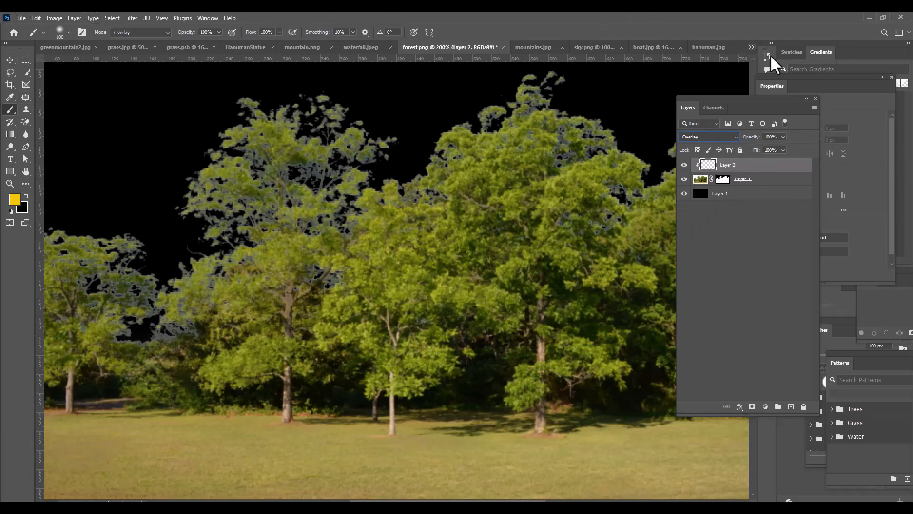
Set the foreground colour to the olive green #697209 sampled from the tree foliage
left_click(14, 199)
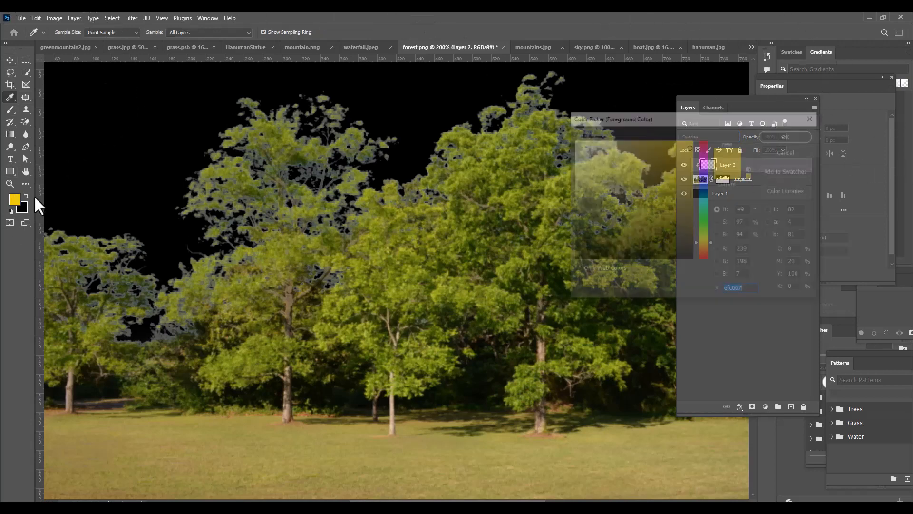
left_click(508, 155)
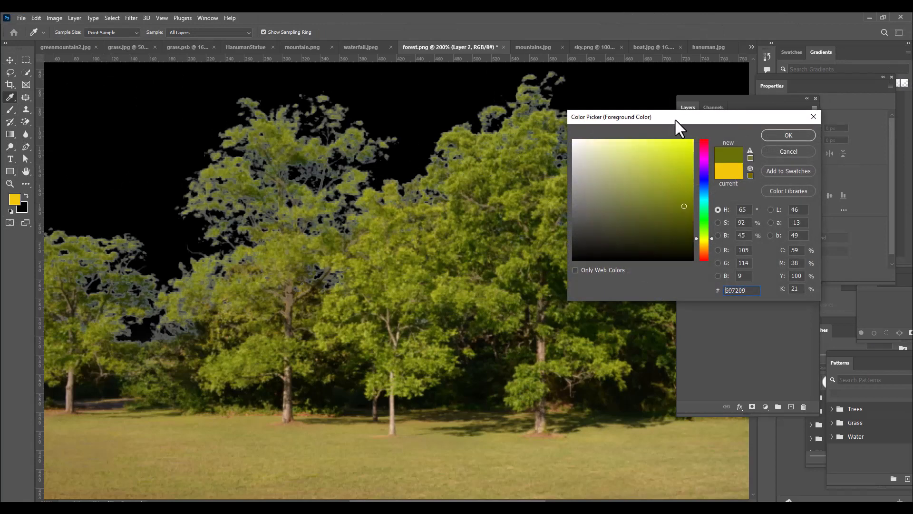
left_click(777, 134)
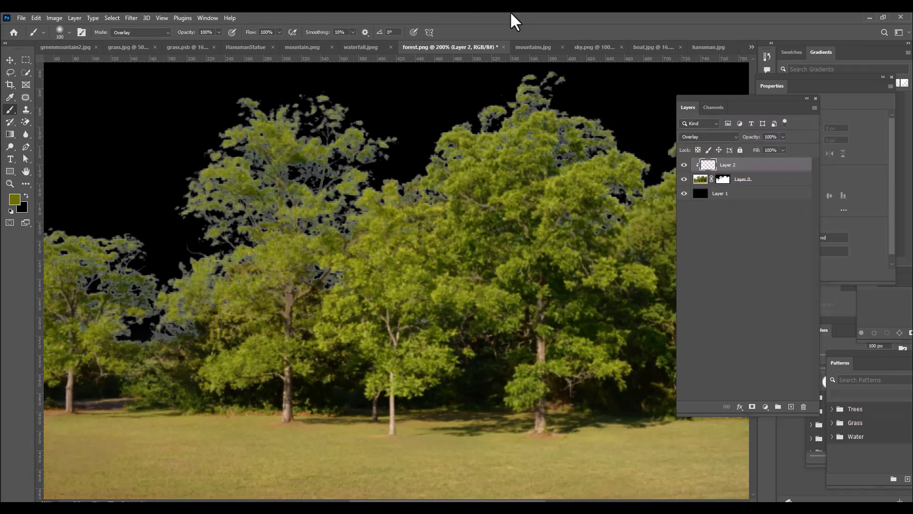
Fill Layer 2 with the olive foreground colour and add a black hide-all mask to it
key("alt+BackSpace")
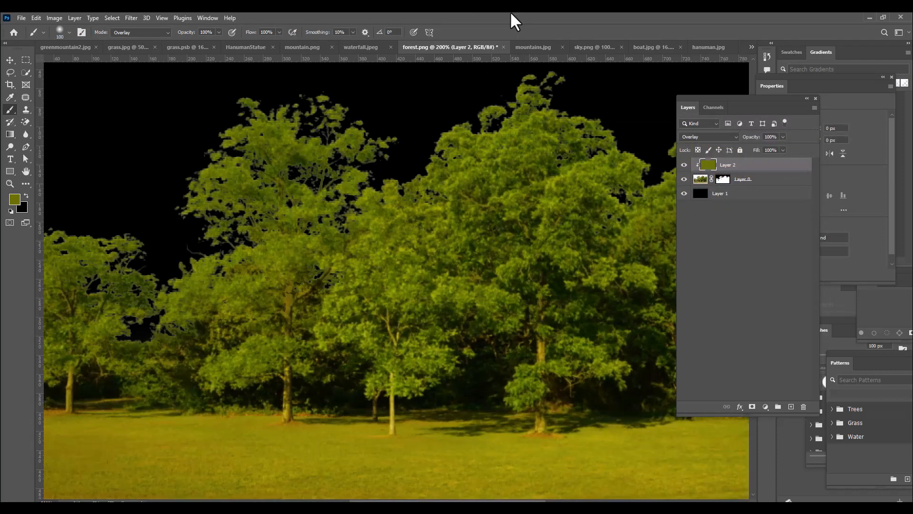
key("ctrl+minus")
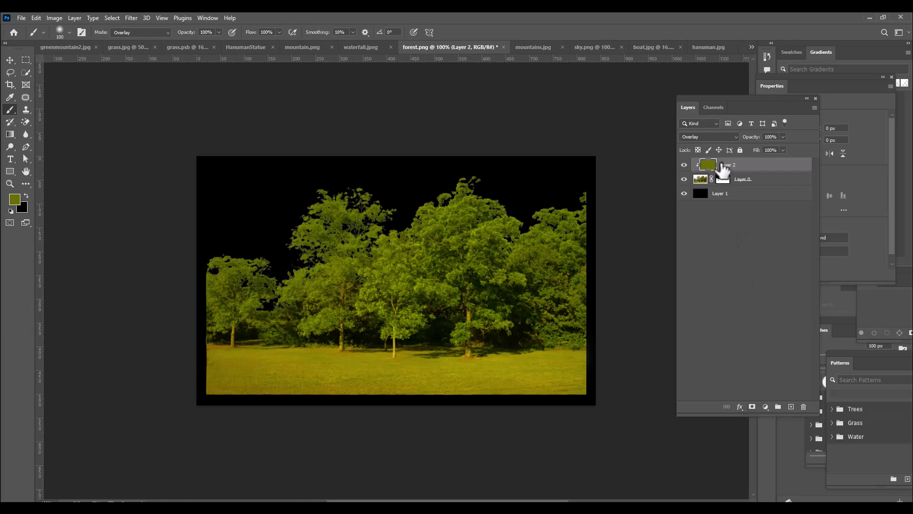
left_click(752, 408, "alt")
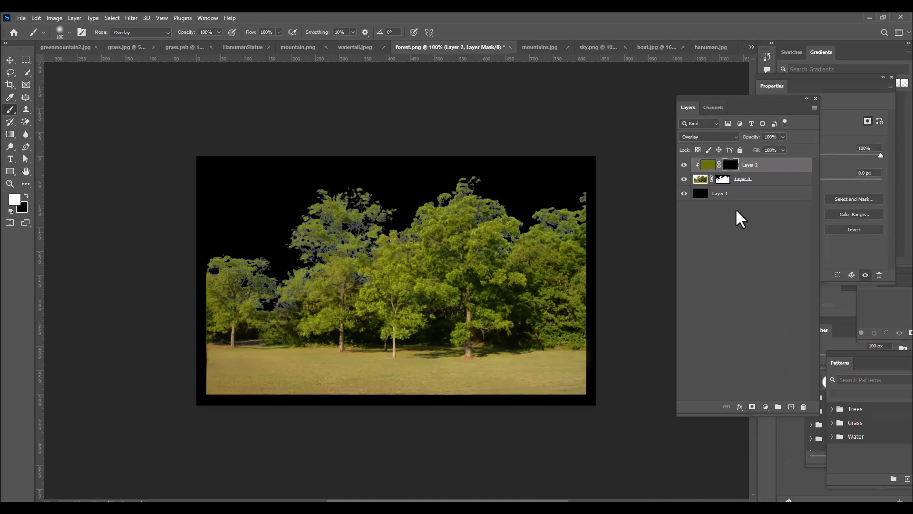
Paint white with the Brush in Normal mode on Layer 2's mask over the pale leaf fringes of all the trees
right_click(11, 111)
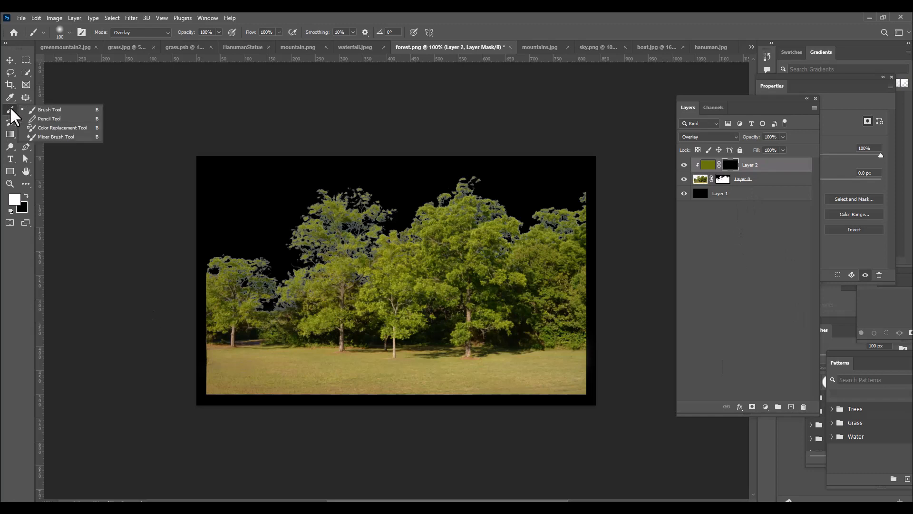
left_click(32, 111)
left_click(140, 33)
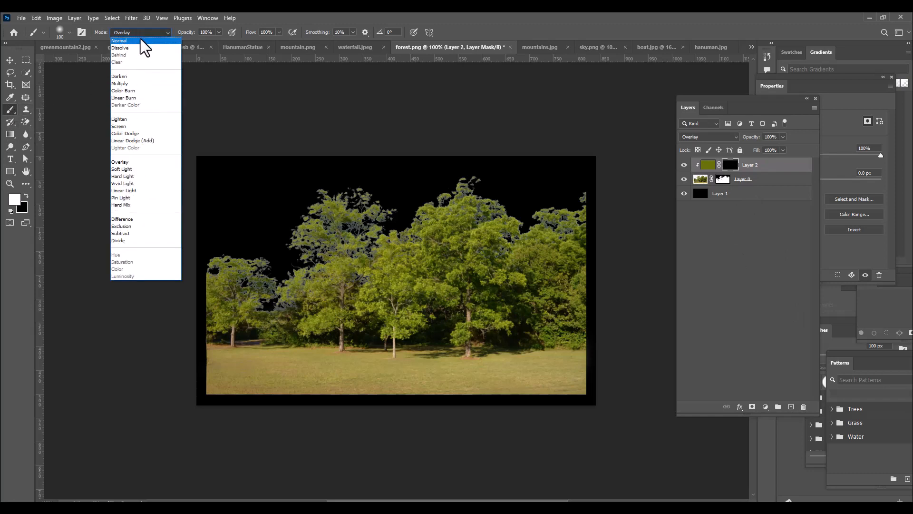
left_click(141, 41)
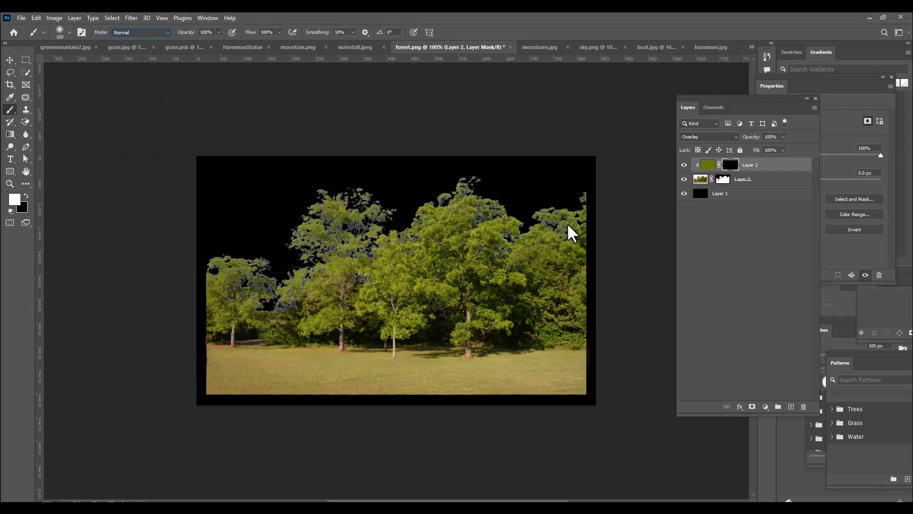
key("ctrl+plus")
key("ctrl+minus")
mouse_move(350, 233)
left_mouse_down()
mouse_move(400, 213)
mouse_move(346, 195)
mouse_move(399, 196)
mouse_move(379, 211)
mouse_move(299, 224)
mouse_move(361, 253)
mouse_move(294, 245)
mouse_move(322, 253)
mouse_move(292, 278)
mouse_move(301, 274)
mouse_move(257, 283)
mouse_move(263, 294)
mouse_move(240, 275)
mouse_move(273, 293)
left_mouse_up()
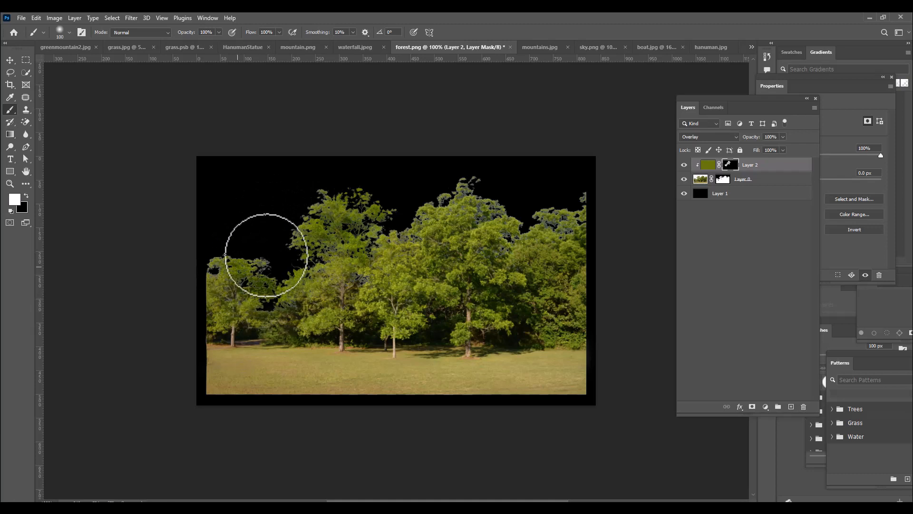
mouse_move(472, 205)
left_mouse_down()
mouse_move(480, 174)
mouse_move(503, 215)
mouse_move(528, 194)
mouse_move(532, 219)
mouse_move(566, 238)
left_mouse_up()
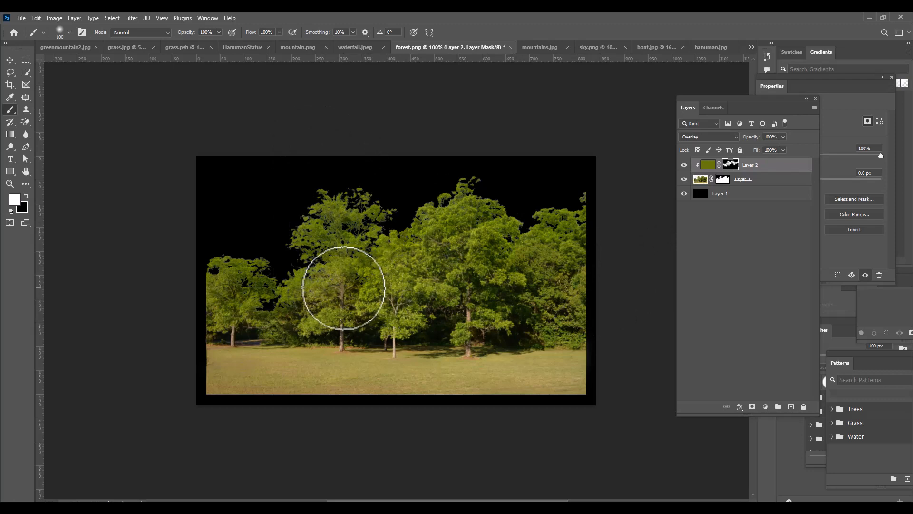
mouse_move(257, 311)
left_mouse_down()
mouse_move(262, 302)
mouse_move(300, 297)
left_mouse_up()
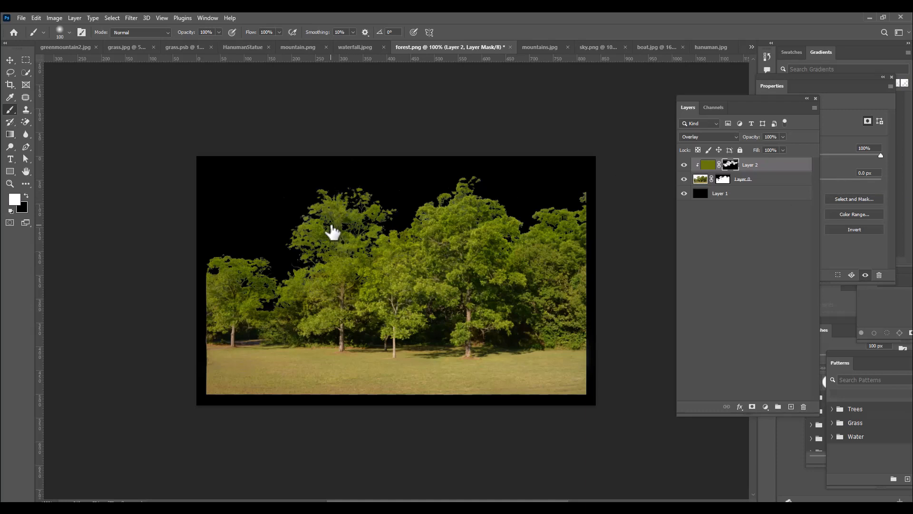
Add a Color Balance adjustment clipped to the layers below and set the midtones' Magenta–Green value to +7
left_click(765, 406)
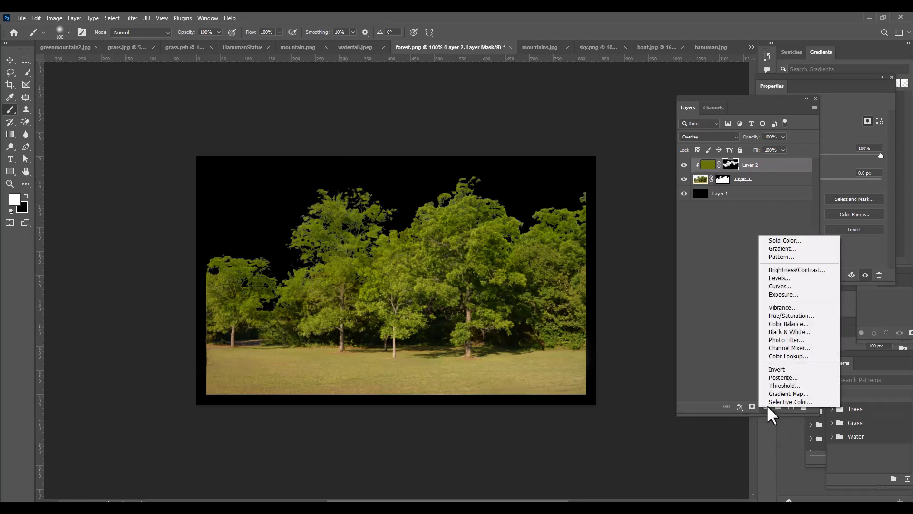
left_click(805, 324)
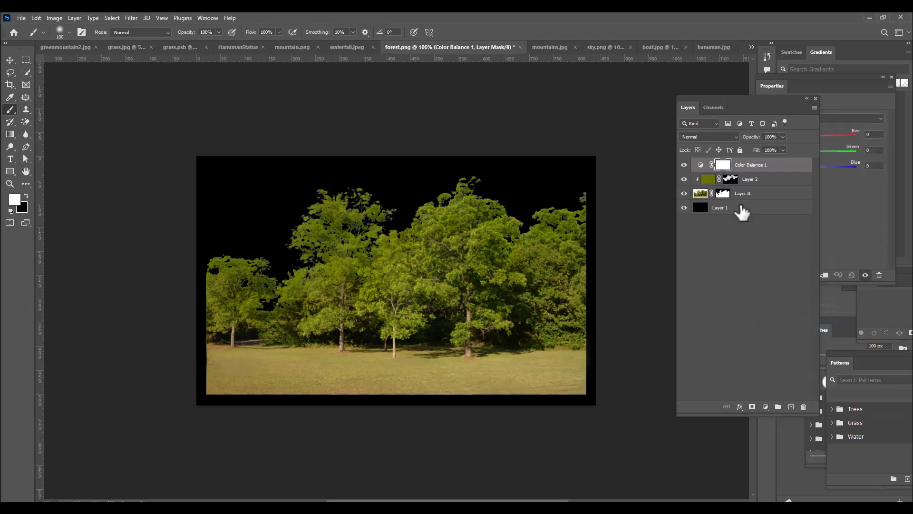
left_click_drag(741, 96, 647, 104)
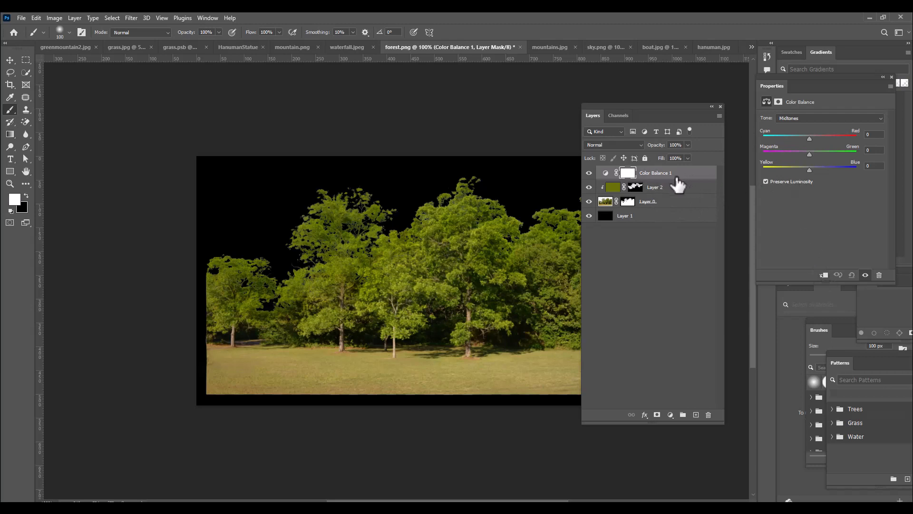
key("ctrl+alt+g")
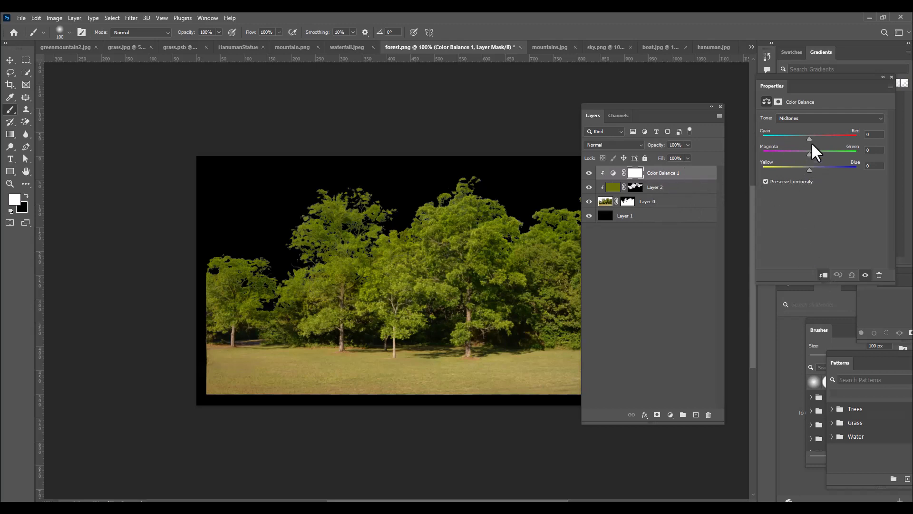
left_click_drag(809, 154, 809, 155)
left_click_drag(629, 104, 638, 106)
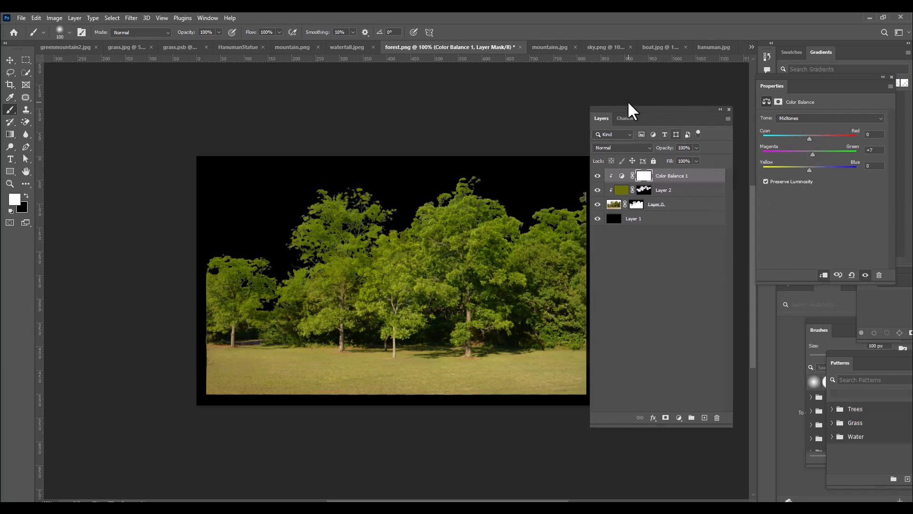
left_click_drag(662, 109, 688, 100)
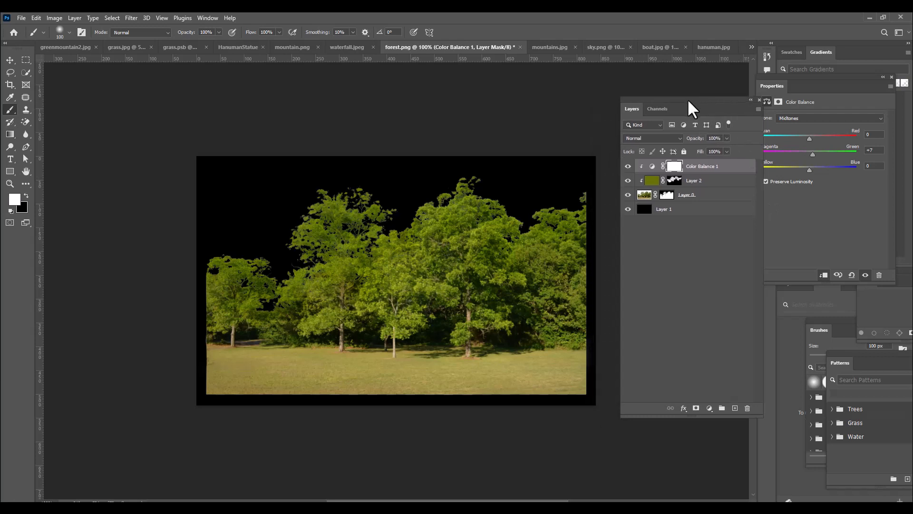
Delete the black Layer 1 and merge Color Balance 1, Layer 2 and Layer 0 into one layer
left_click(690, 210)
key("Delete")
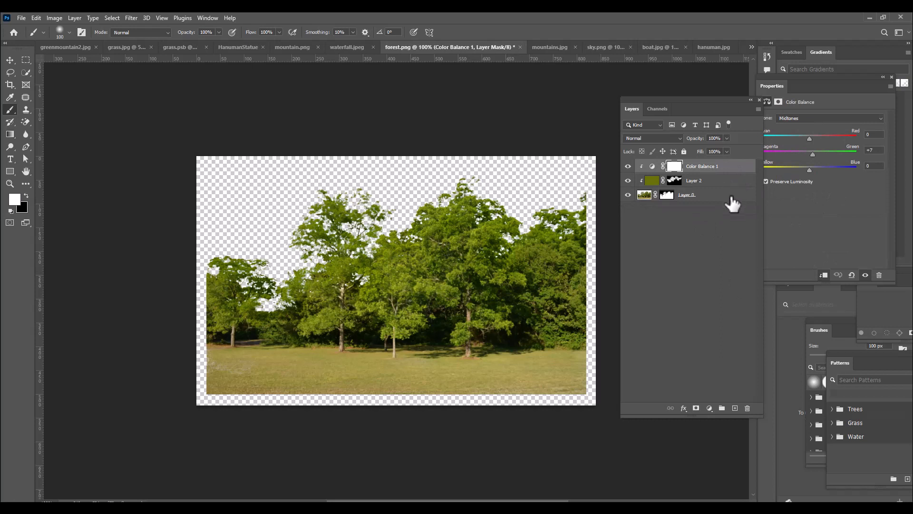
left_click(719, 200, "shift")
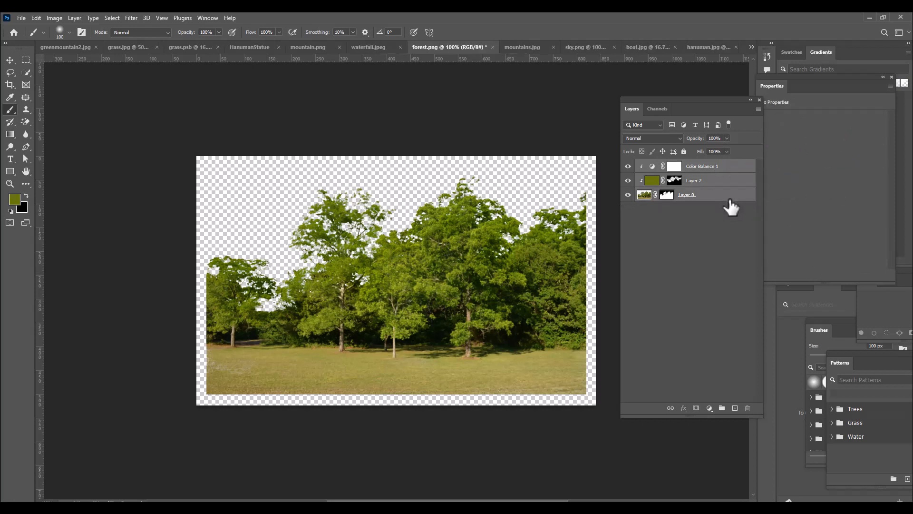
key("ctrl+e")
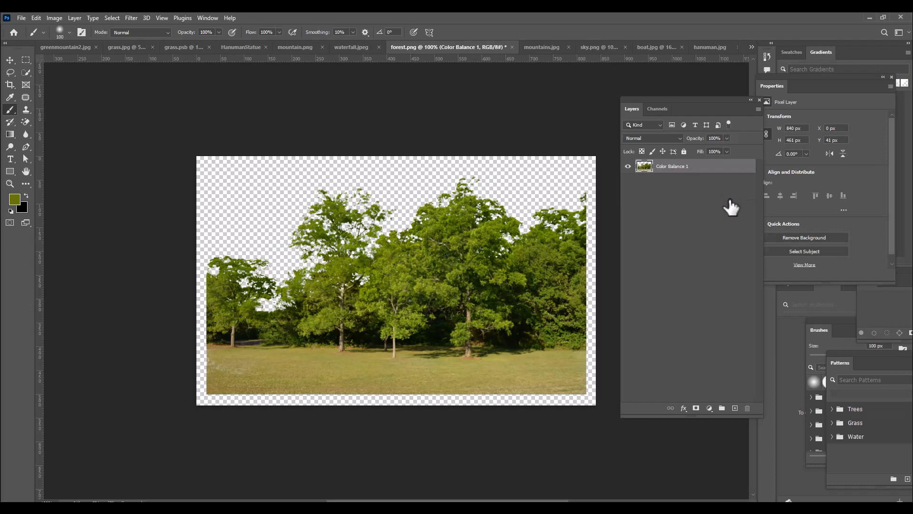
Move the merged trees into the HanumanStatue document and place their layer above hanumanstatue at the top of the stack
left_click(10, 60)
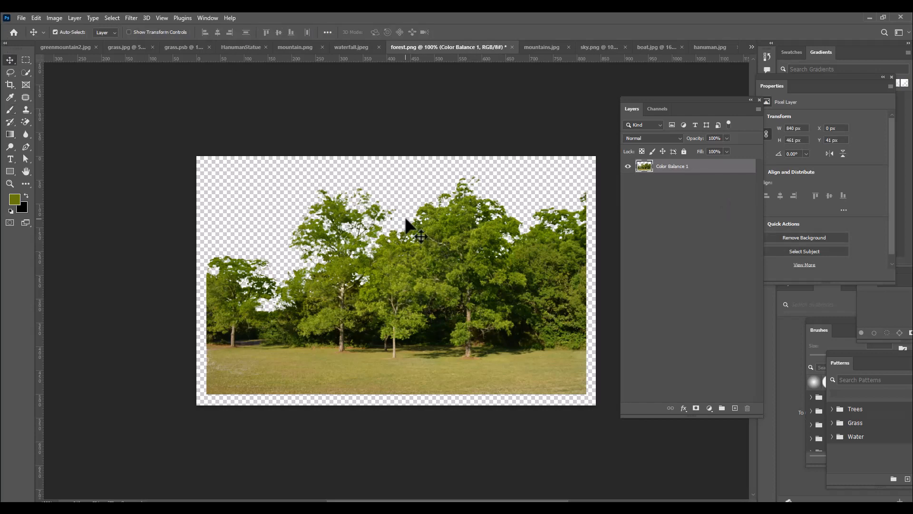
left_click_drag(418, 252, 472, 306)
left_click_drag(719, 221, 710, 164)
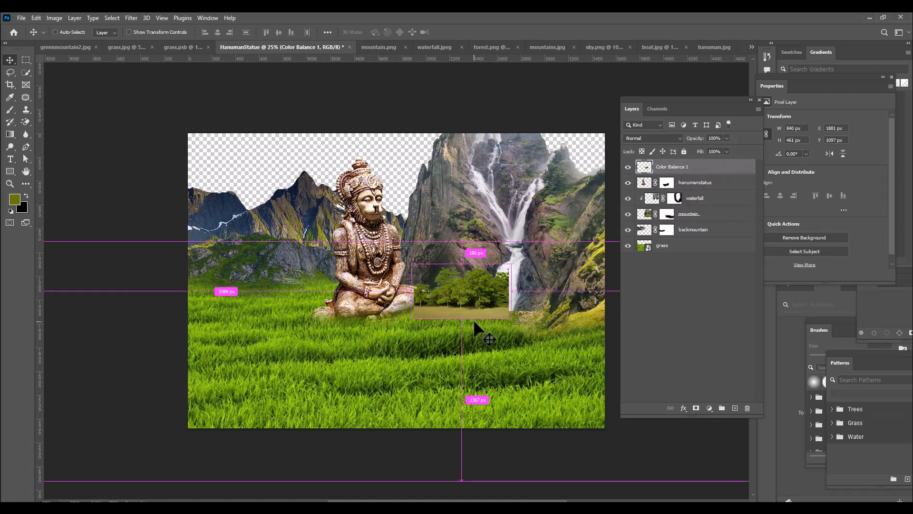
Scale the trees proportionally to about 209% and position them in front of the waterfall mountain, beside the statue
key("ctrl+t")
left_click_drag(512, 318, 556, 342)
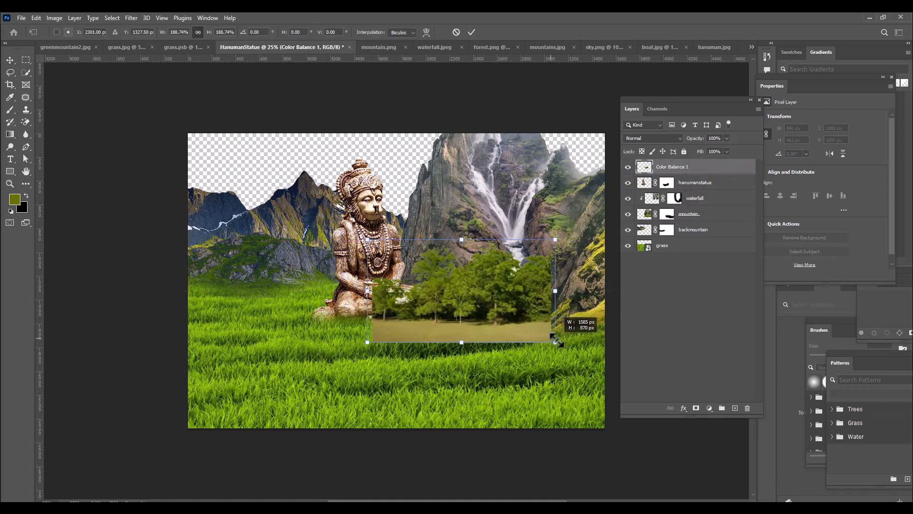
left_click_drag(499, 282, 491, 292)
left_click_drag(547, 249, 554, 246)
left_click_drag(475, 281, 486, 285)
left_click_drag(564, 250, 569, 248)
left_click_drag(512, 298, 509, 290)
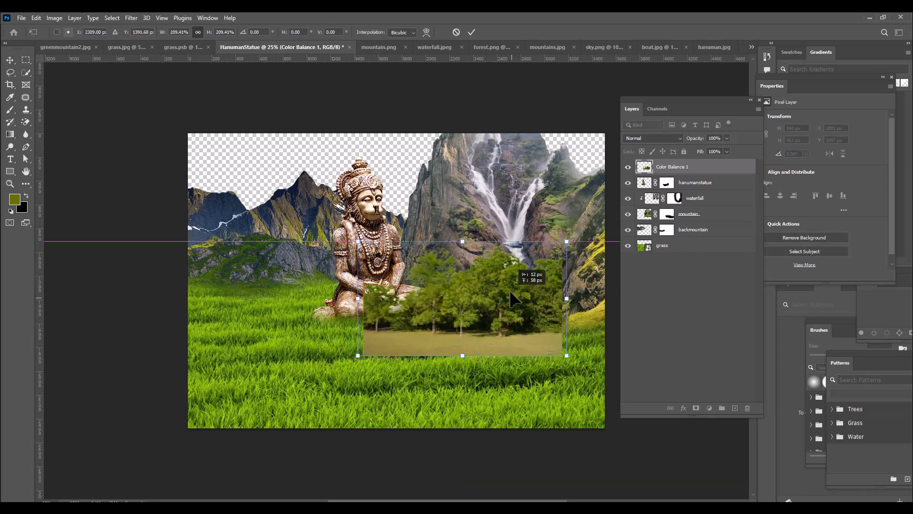
key("Return")
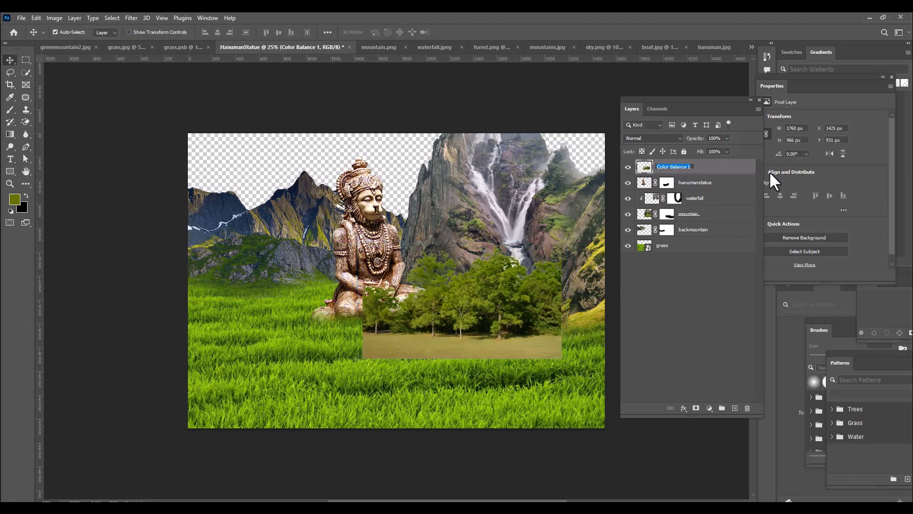
Rename the tree layer as trees and add a white layer mask to it
type("trees")
key("Return")
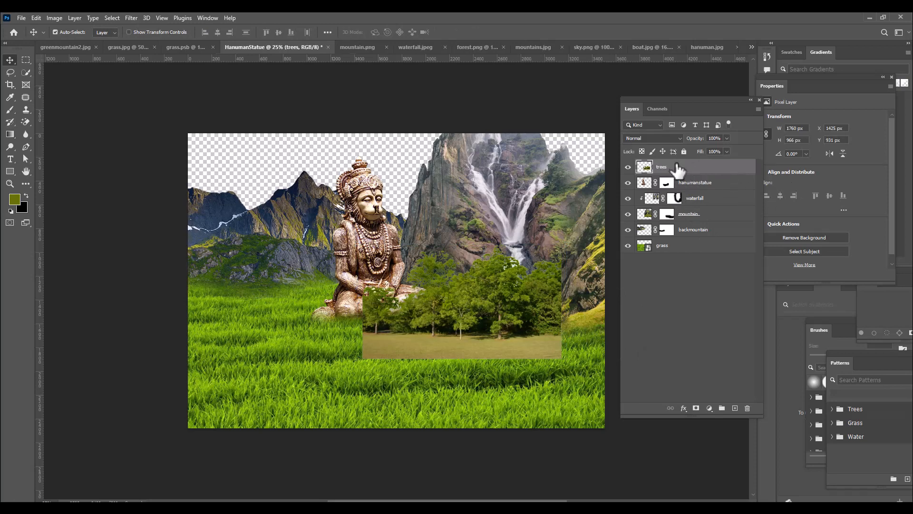
left_click(696, 408)
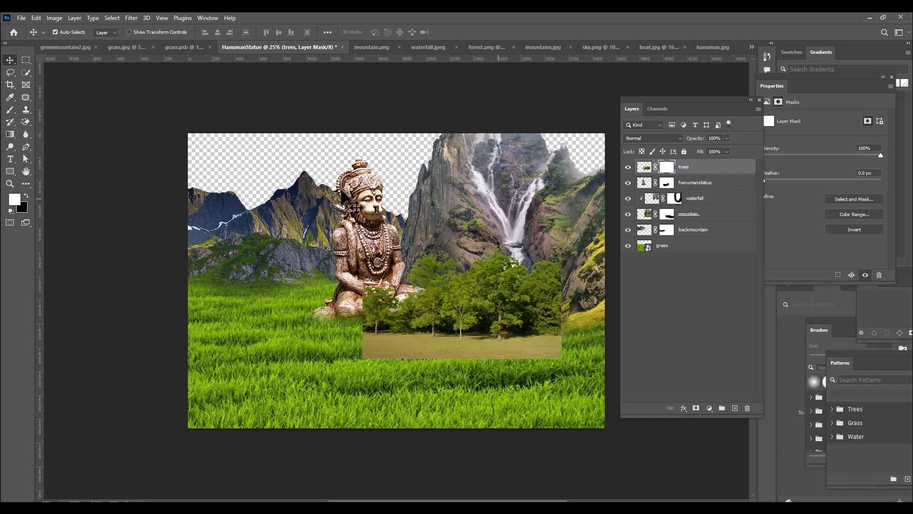
Paint black with a 300 px brush on the trees mask to hide the brown ground and the hard side edges
left_click(9, 111)
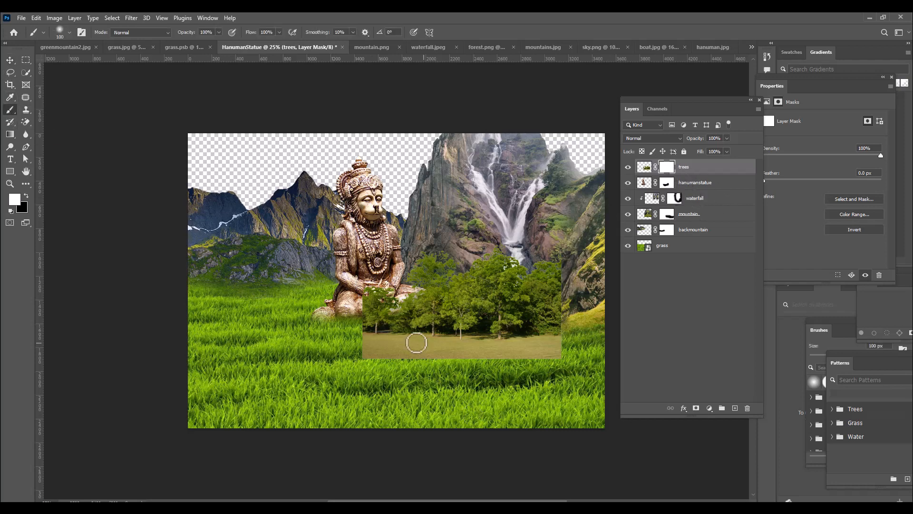
key("bracketright")
key("bracketright")
key("bracketright")
key("bracketright")
key("bracketright")
key("bracketright")
key("bracketright")
key("bracketleft")
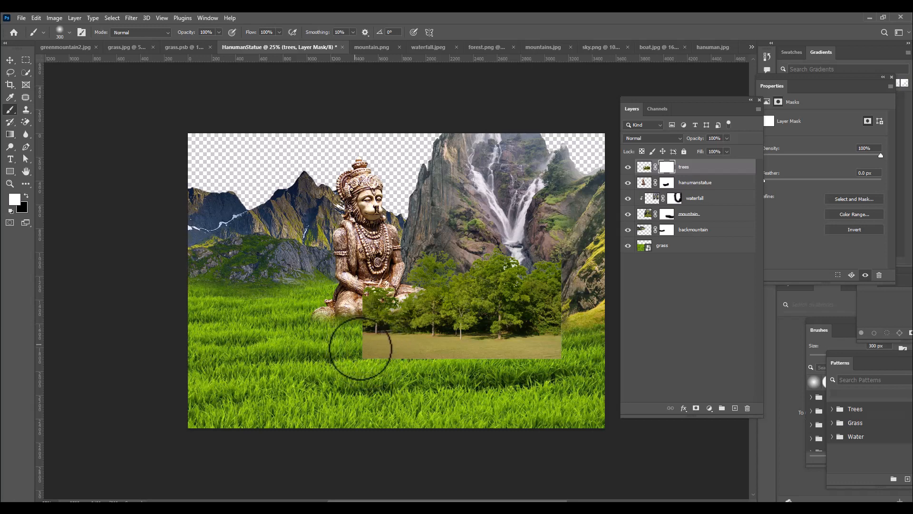
left_click(27, 194)
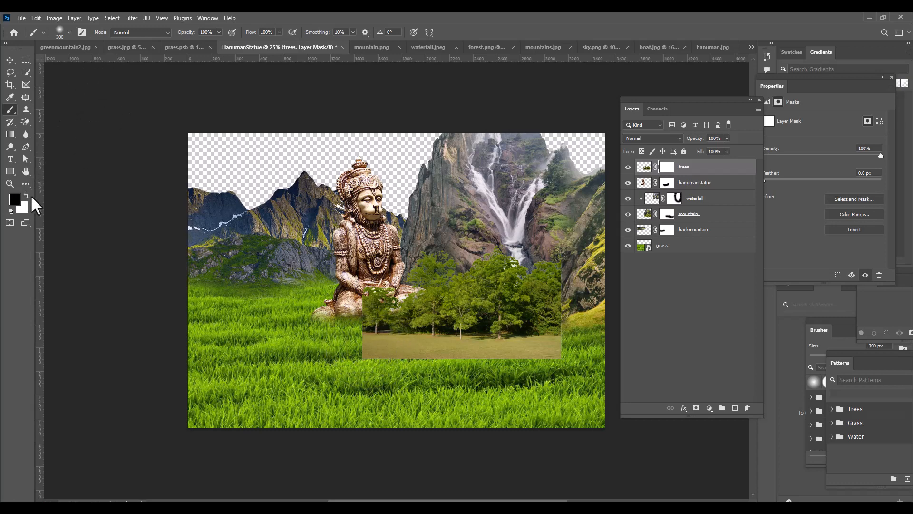
mouse_move(363, 344)
left_mouse_down()
mouse_move(566, 348)
mouse_move(559, 342)
mouse_move(597, 327)
mouse_move(566, 259)
mouse_move(579, 278)
mouse_move(562, 265)
mouse_move(577, 287)
mouse_move(567, 327)
mouse_move(574, 342)
left_mouse_up()
mouse_move(356, 316)
left_mouse_down()
mouse_move(357, 292)
mouse_move(359, 341)
mouse_move(396, 351)
mouse_move(389, 347)
mouse_move(522, 360)
mouse_move(550, 357)
mouse_move(571, 331)
mouse_move(458, 355)
mouse_move(468, 356)
mouse_move(465, 343)
mouse_move(505, 355)
mouse_move(569, 335)
left_mouse_up()
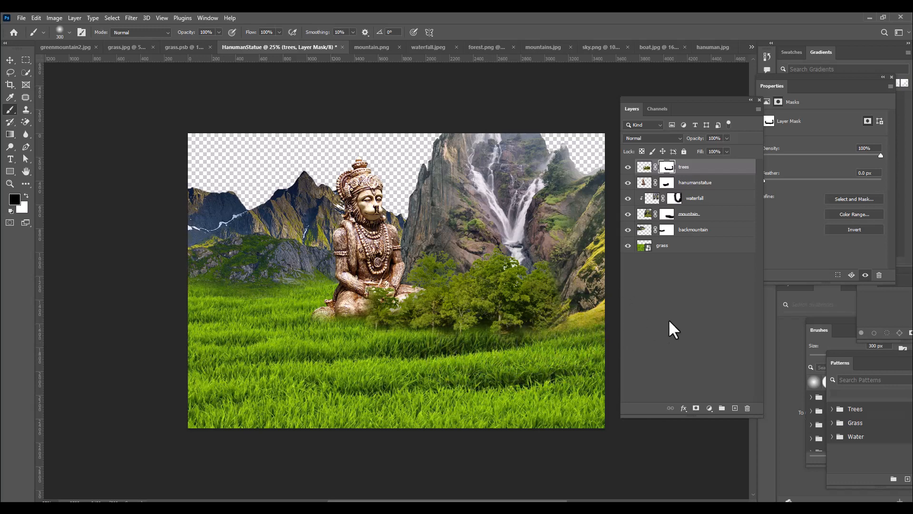
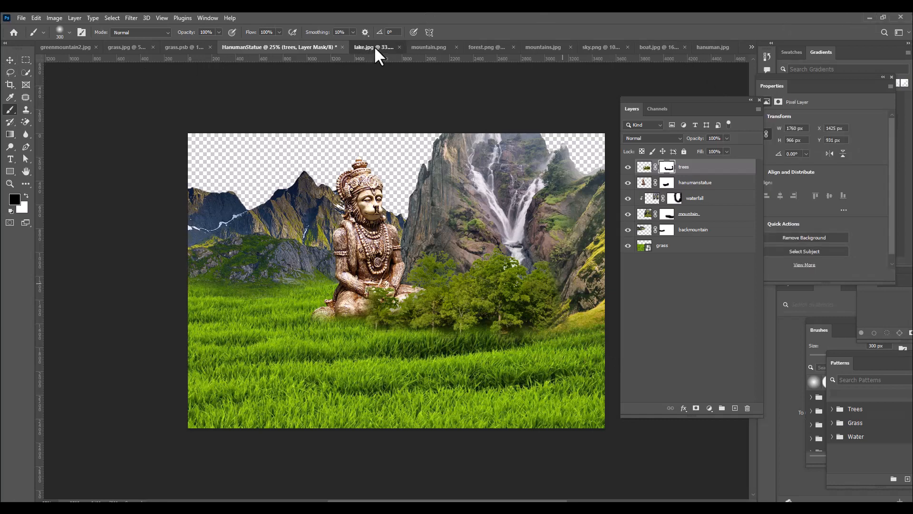
Lasso a loose area around the lake water and the surrounding shore grass in lake.jpg
left_click(375, 48)
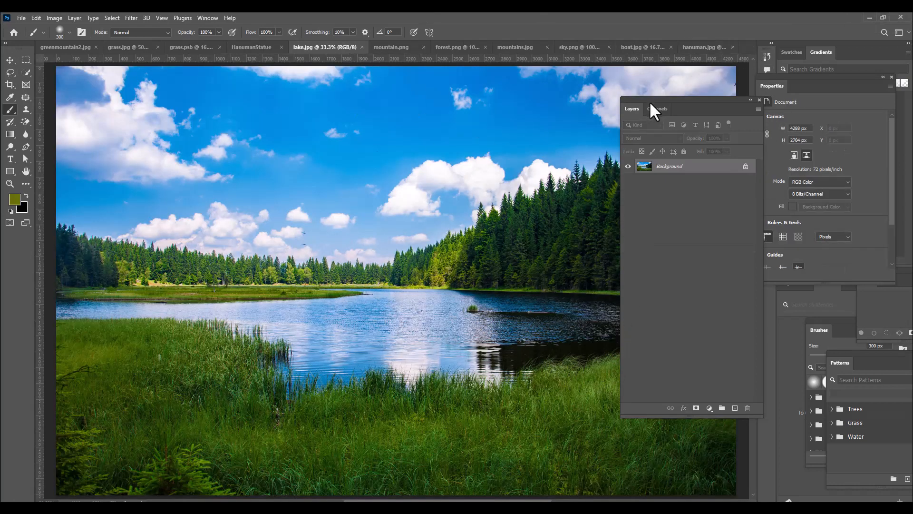
left_click_drag(654, 111, 711, 106)
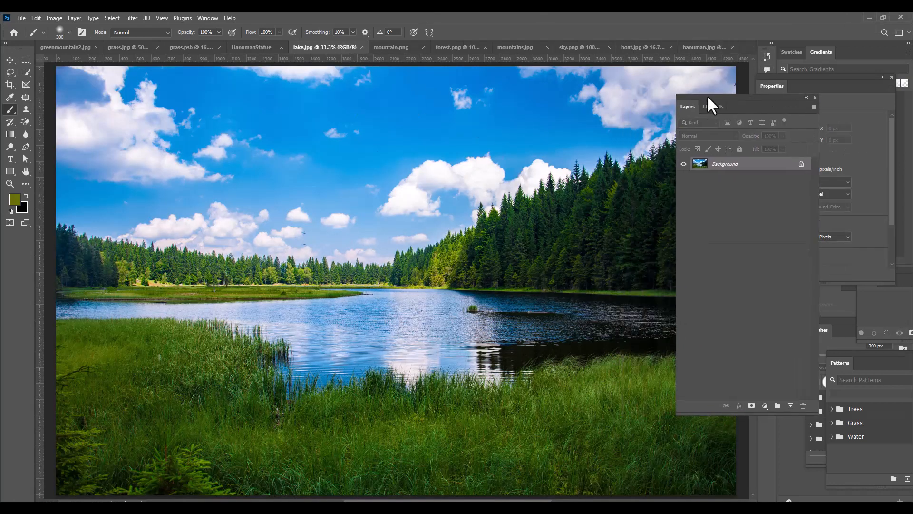
left_click(10, 72)
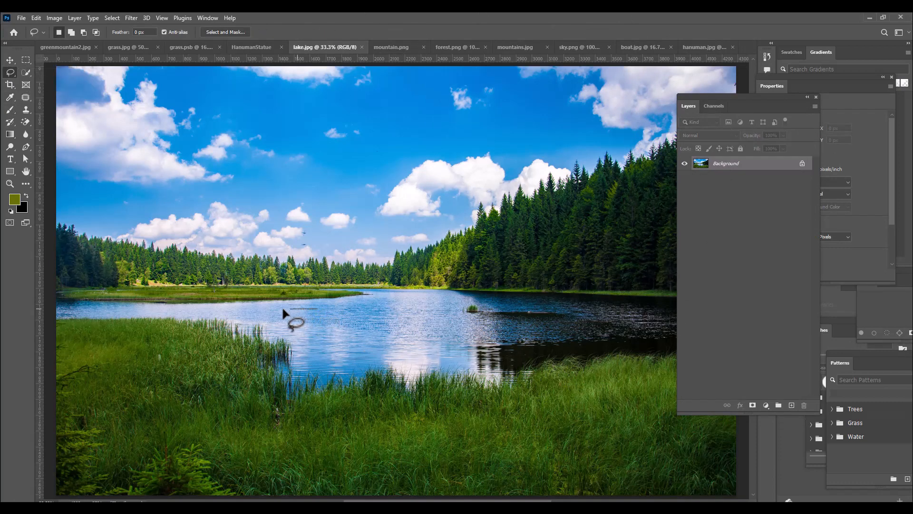
left_click_drag(283, 309, 172, 325)
mouse_move(167, 364)
left_mouse_down()
mouse_move(189, 386)
mouse_move(326, 429)
left_mouse_up()
mouse_move(408, 446)
left_mouse_down()
mouse_move(513, 441)
mouse_move(628, 397)
left_mouse_up()
mouse_move(626, 362)
left_mouse_down()
mouse_move(574, 319)
mouse_move(498, 307)
mouse_move(311, 308)
left_mouse_up()
Feather the lake selection by 8 pixels
right_click(342, 317)
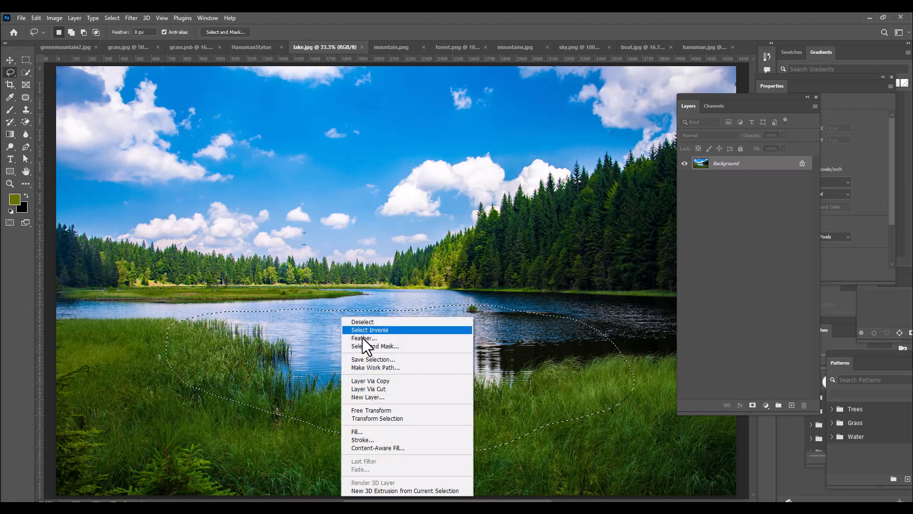
left_click(366, 341)
left_click_drag(463, 156, 476, 147)
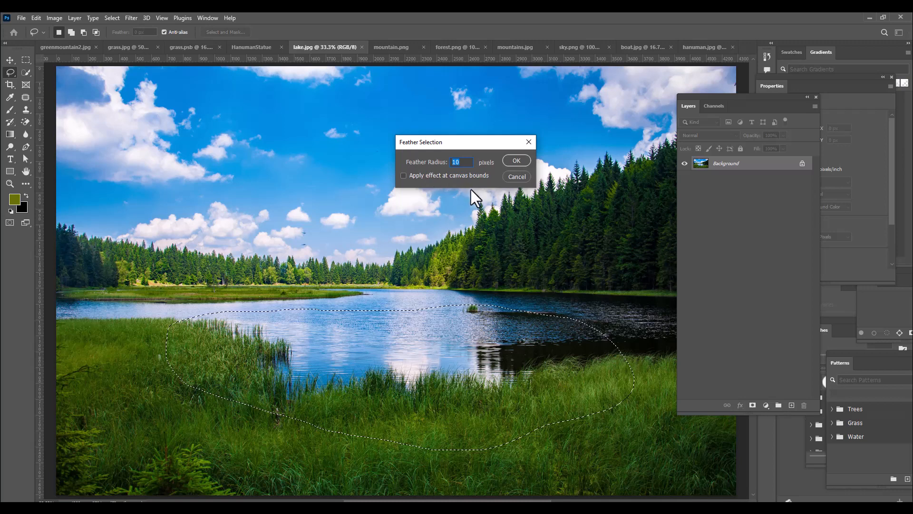
type("8")
left_click(519, 161)
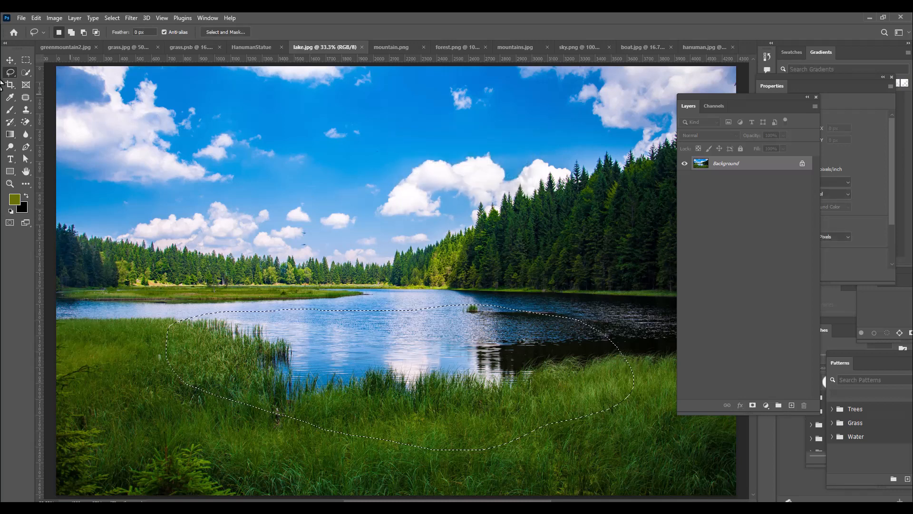
Move the selected lake area into the HanumanStatue document and place it in the foreground below the statue
left_click(11, 60)
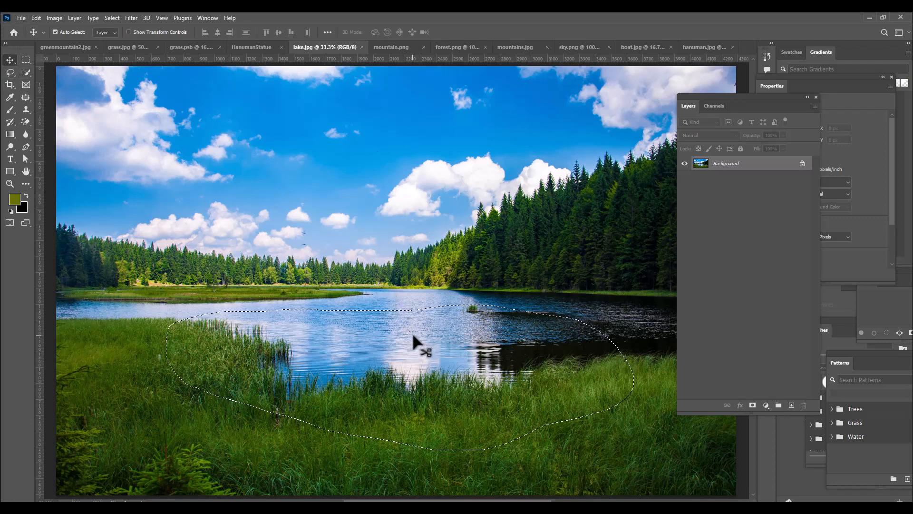
left_click_drag(412, 339, 251, 45)
left_click_drag(324, 322, 389, 357)
Scale the lake proportionally to about 103%, keeping it centred in the foreground grass
key("ctrl+t")
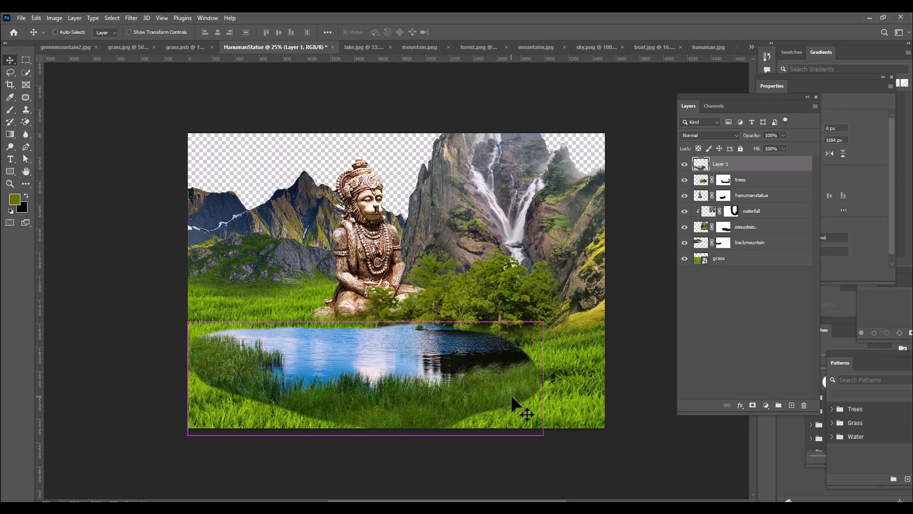
left_click_drag(542, 322, 556, 317)
left_click_drag(420, 350, 432, 348)
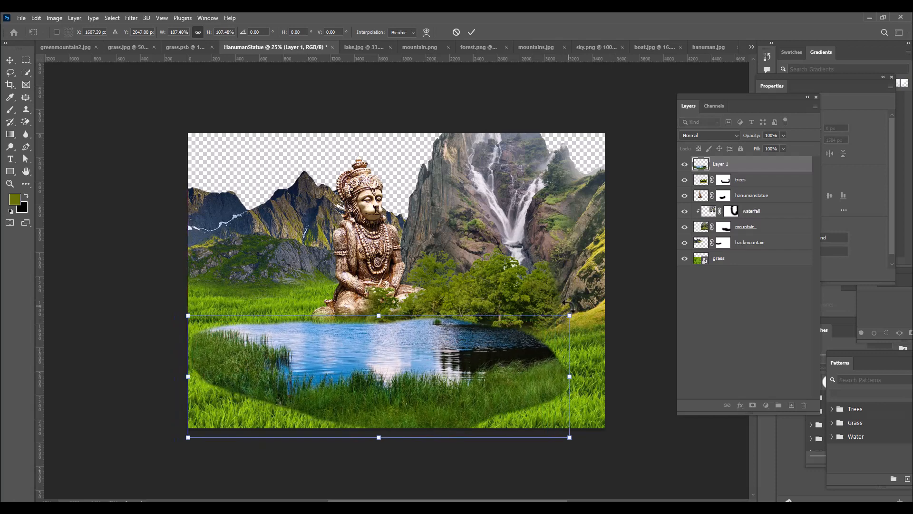
left_click_drag(568, 313, 561, 320)
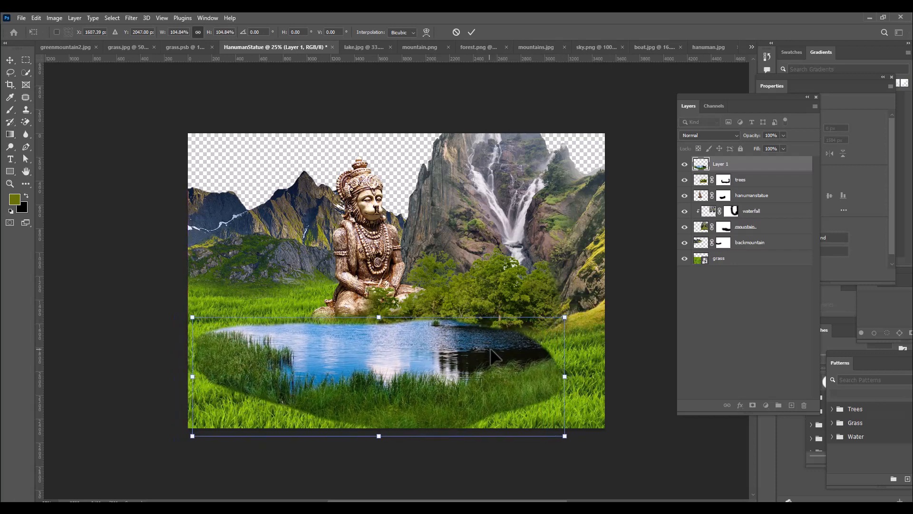
left_click_drag(490, 349, 491, 351)
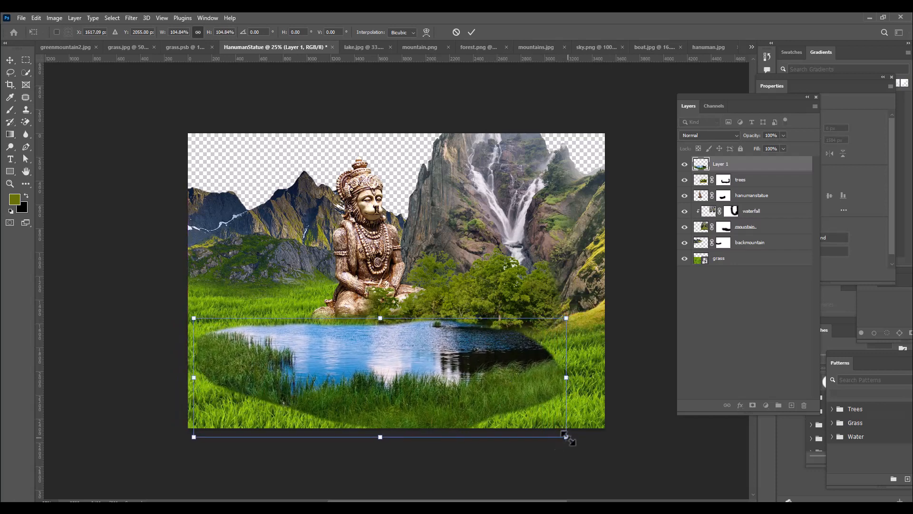
left_click_drag(566, 437, 563, 436)
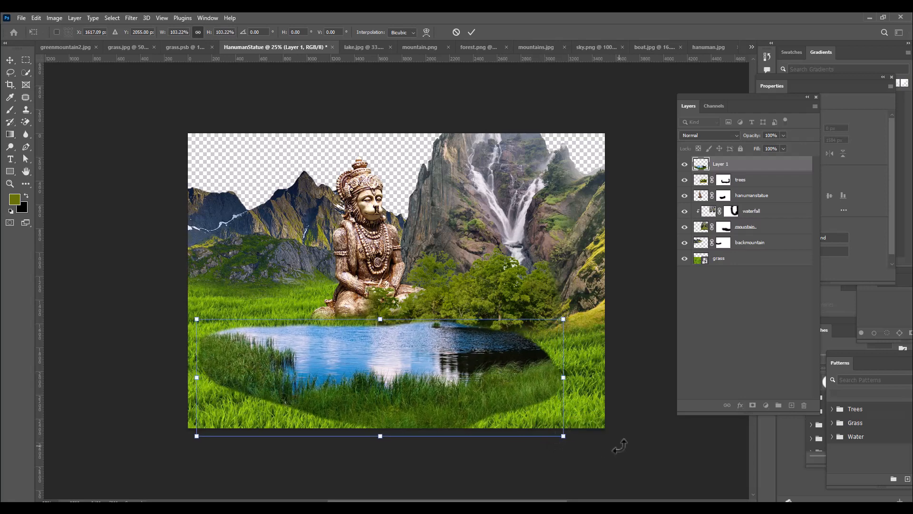
key("Return")
Nudge the lake slightly to the left and up
key("Left")
key("Left")
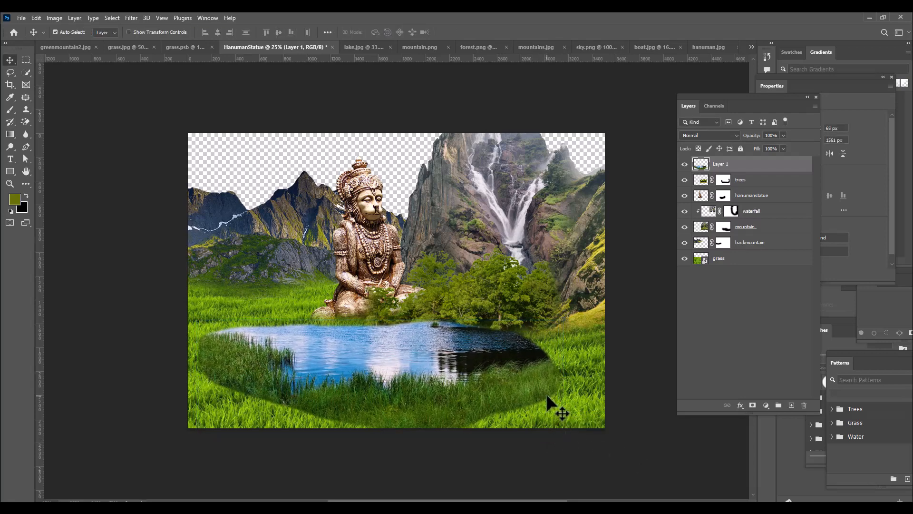
key("Up")
key("Left")
key("Left")
key("Left")
key("Left")
key("Left")
key("Left")
key("Left")
key("Left")
key("Left")
key("Left")
key("Left")
key("Left")
key("Left")
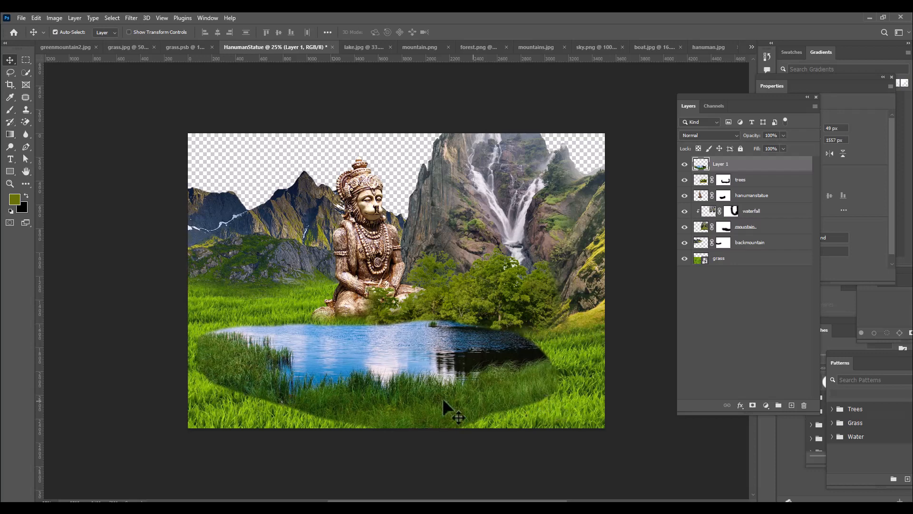
Scale the lake proportionally to about 101% and raise it so its far shore meets the statue's base
key("ctrl+t")
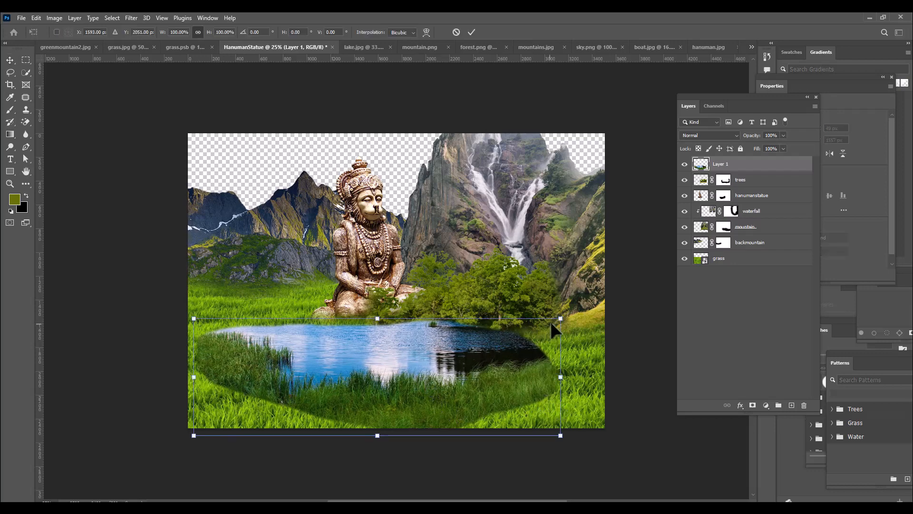
left_click_drag(561, 318, 568, 315)
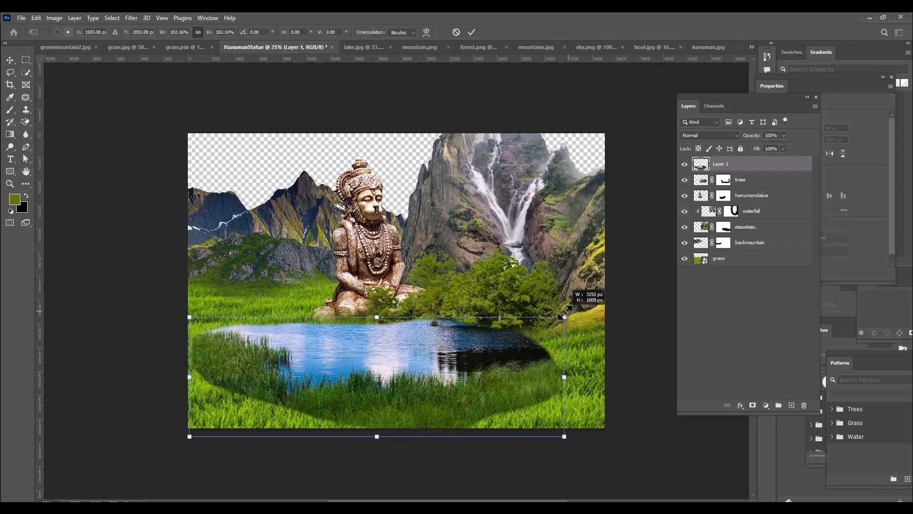
left_click_drag(375, 367, 377, 358)
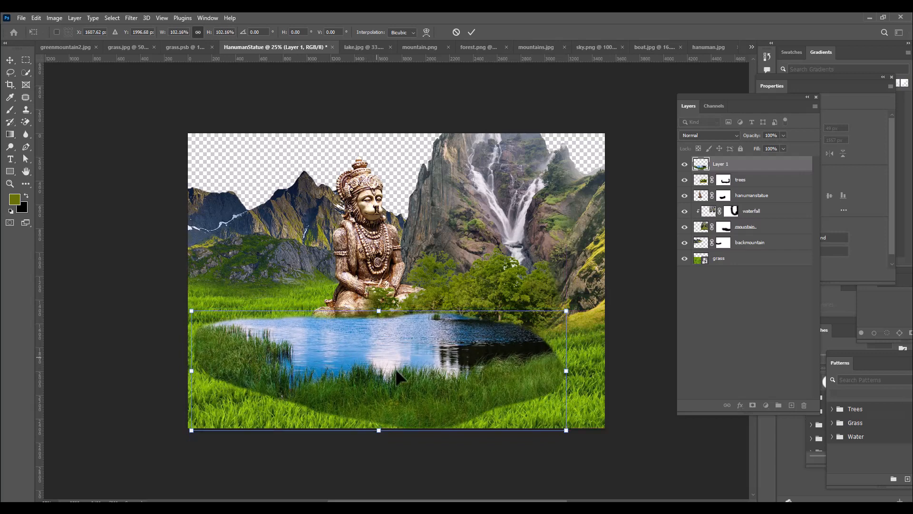
left_click_drag(566, 430, 564, 431)
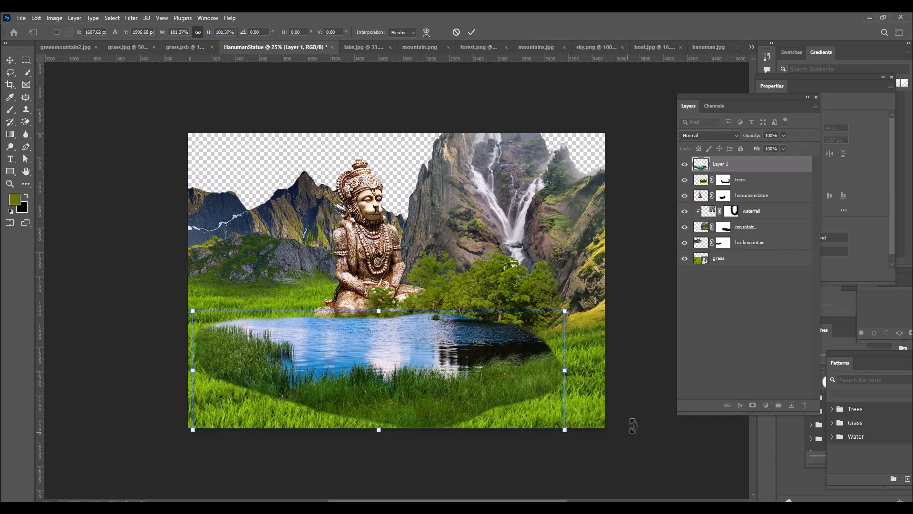
key("Return")
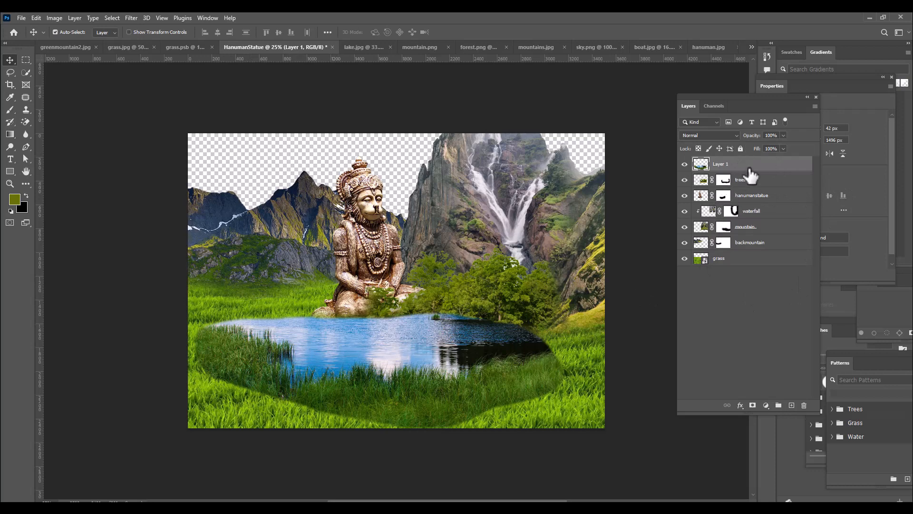
Rename the lake layer as lake and add a white layer mask to it
double_click(727, 164)
type("lake")
key("Return")
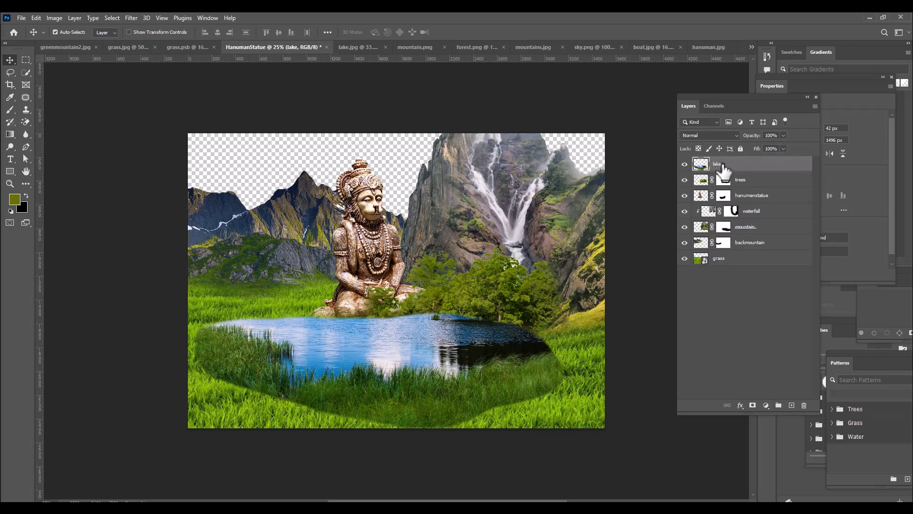
left_click(753, 405)
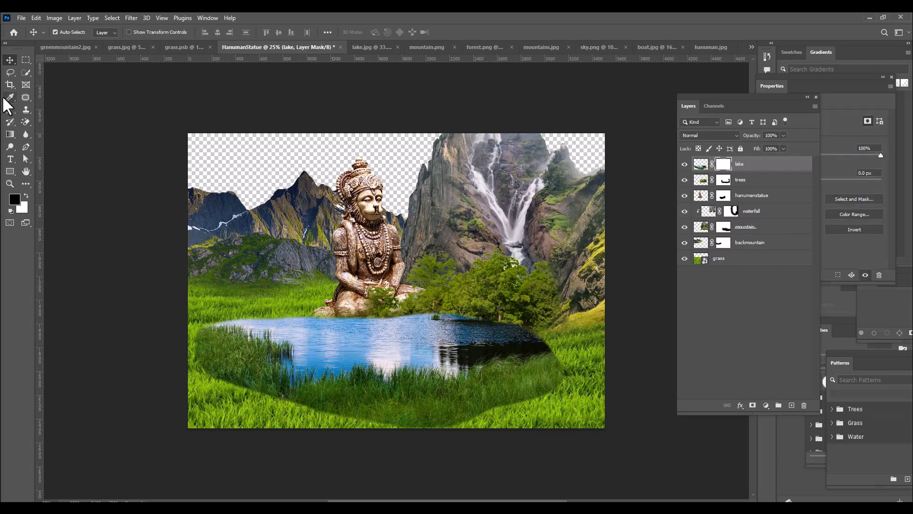
Paint black with a 500 px brush on the lake mask to blend its outer left, lower and right edges into the grass
left_click_drag(10, 111, 33, 116)
left_click(33, 116)
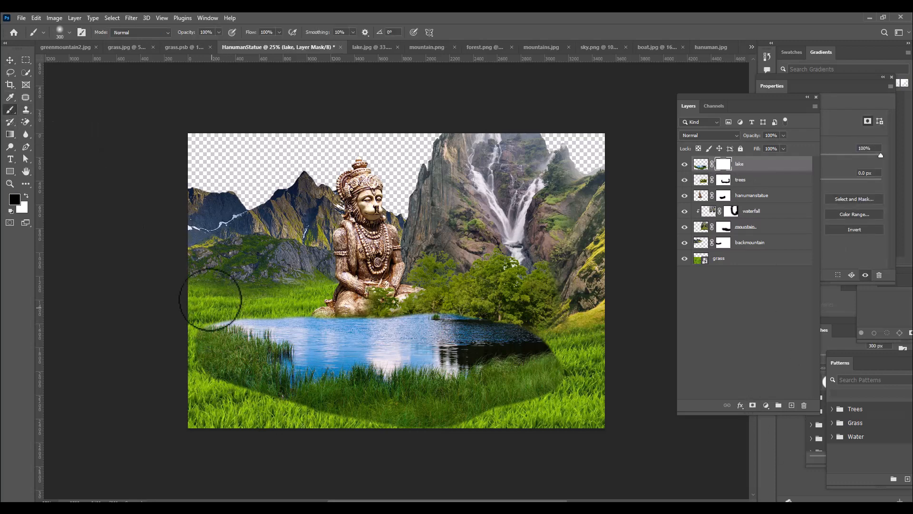
key("bracketright")
key("bracketright")
key("bracketright")
key("bracketright")
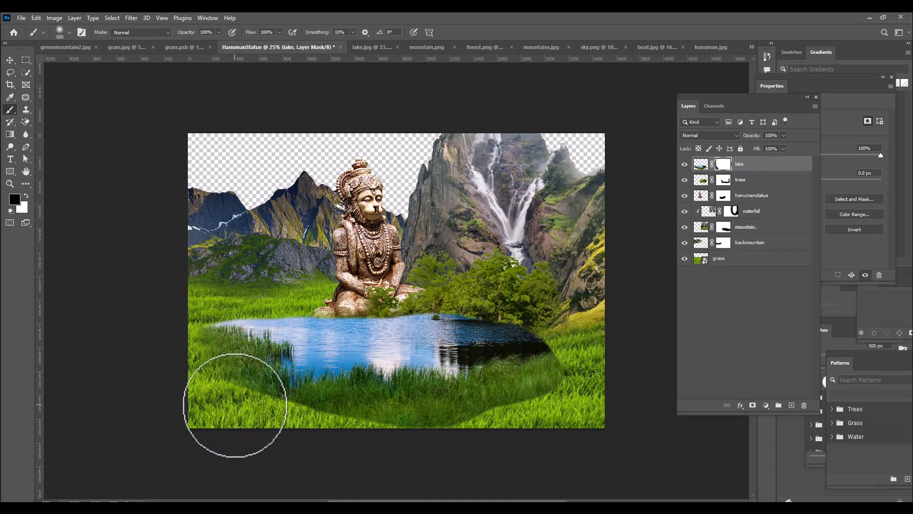
mouse_move(234, 401)
left_mouse_down()
mouse_move(298, 437)
mouse_move(292, 424)
mouse_move(445, 442)
mouse_move(401, 431)
mouse_move(460, 432)
mouse_move(575, 396)
mouse_move(565, 396)
mouse_move(581, 379)
mouse_move(579, 328)
mouse_move(537, 328)
mouse_move(574, 341)
left_mouse_up()
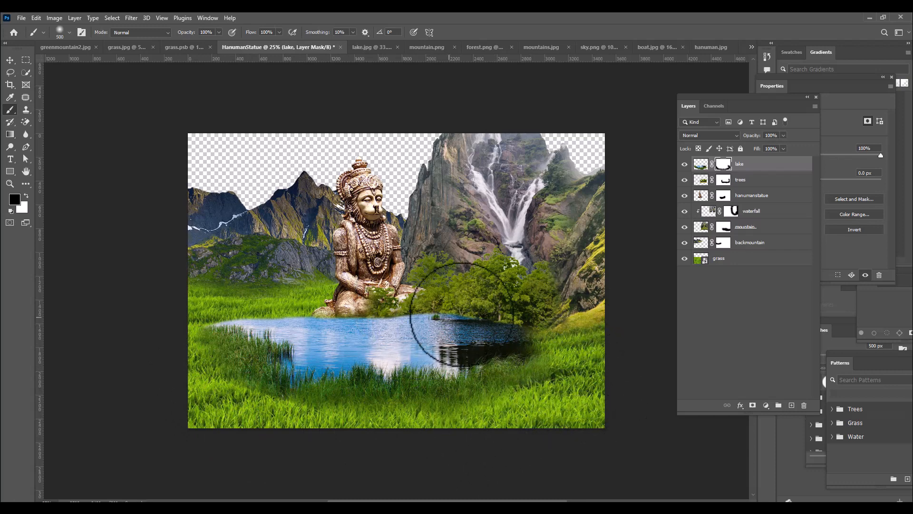
Paint black with a 200 px brush on the lake mask along the far shore to reveal the tree bases and statue base
key("bracketleft")
key("bracketleft")
key("bracketleft")
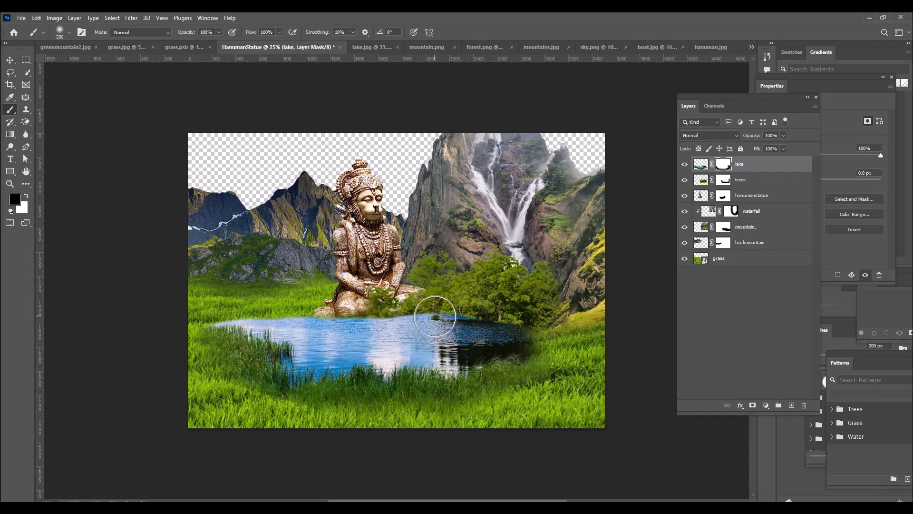
mouse_move(445, 337)
left_mouse_down()
mouse_move(463, 324)
mouse_move(510, 320)
mouse_move(530, 326)
mouse_move(459, 324)
mouse_move(540, 326)
mouse_move(504, 336)
mouse_move(545, 334)
mouse_move(449, 310)
mouse_move(388, 317)
left_mouse_up()
mouse_move(407, 316)
left_mouse_down()
mouse_move(371, 309)
mouse_move(362, 313)
mouse_move(404, 323)
mouse_move(360, 325)
mouse_move(305, 311)
left_mouse_up()
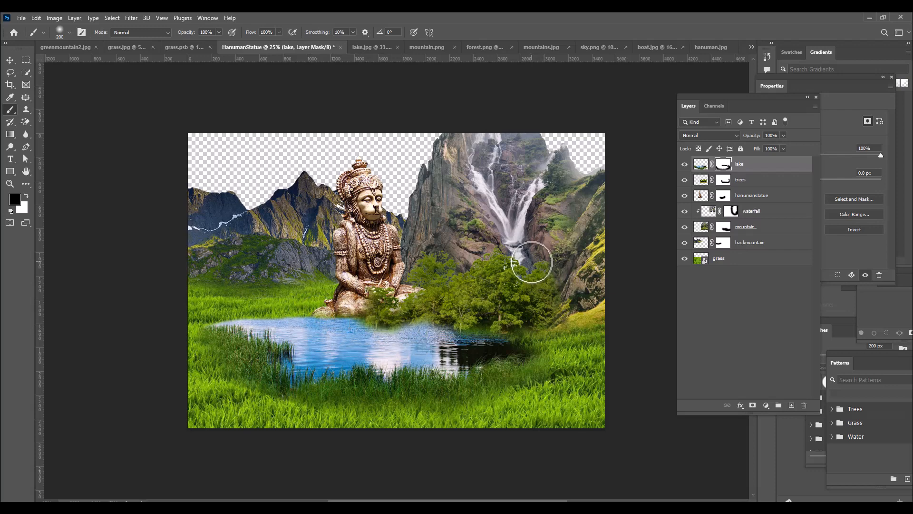
Refine the lake mask with a 150 px black brush along the waterline beneath the trees
key("bracketleft")
key("bracketleft")
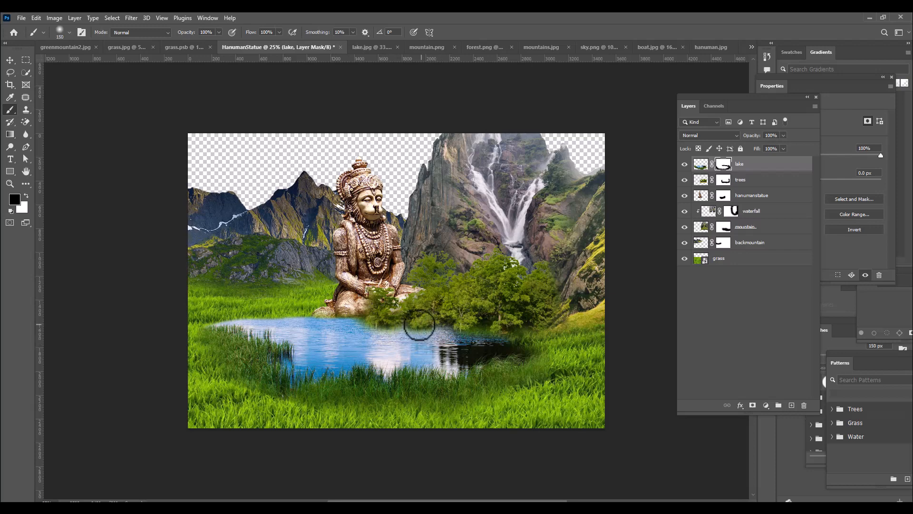
left_click_drag(440, 325, 496, 325)
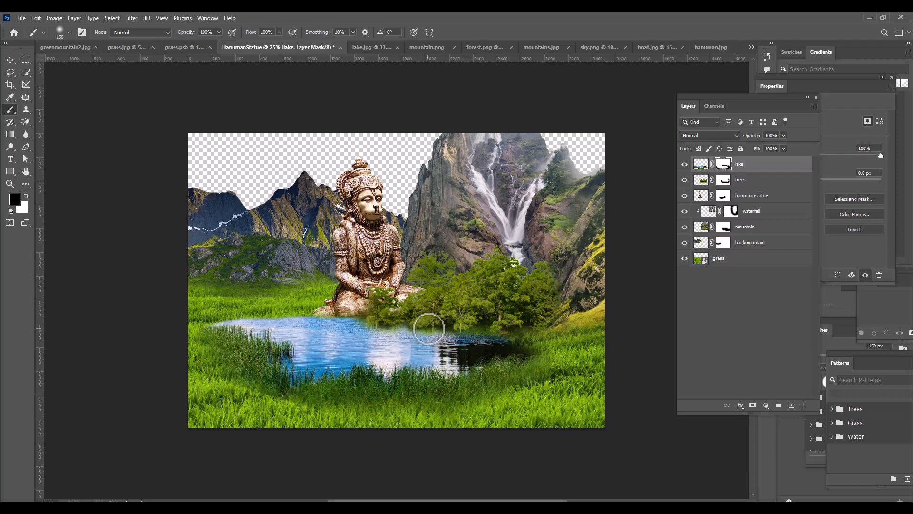
left_click_drag(441, 328, 399, 324)
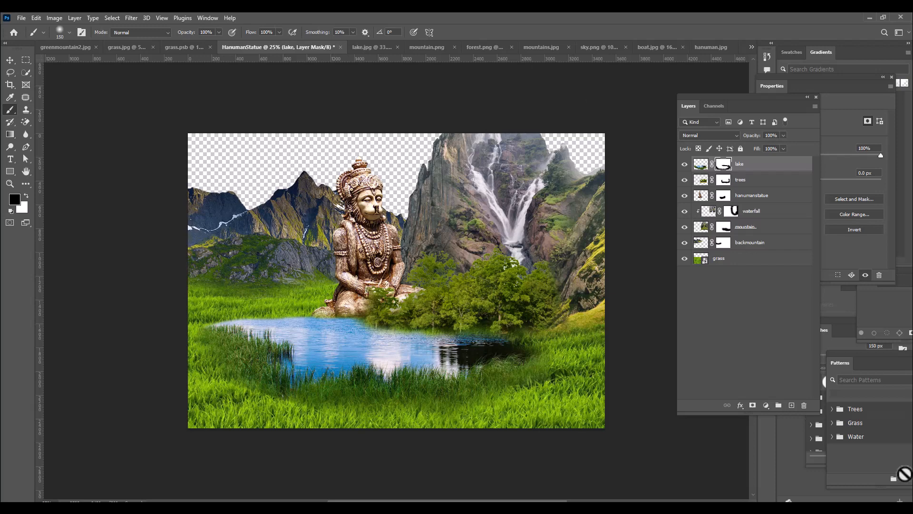
Duplicate the hanumanstatue layer and flip the original hanumanstatue layer vertically
left_click(702, 195)
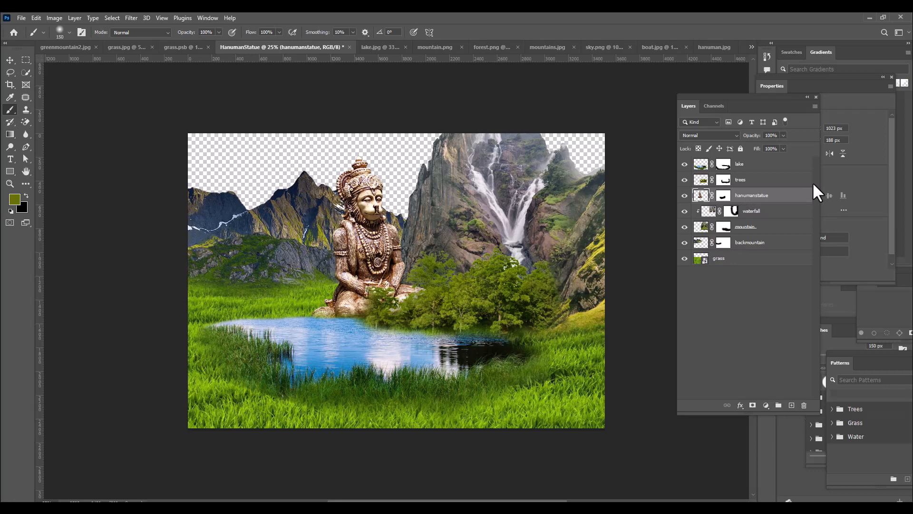
key("ctrl+j")
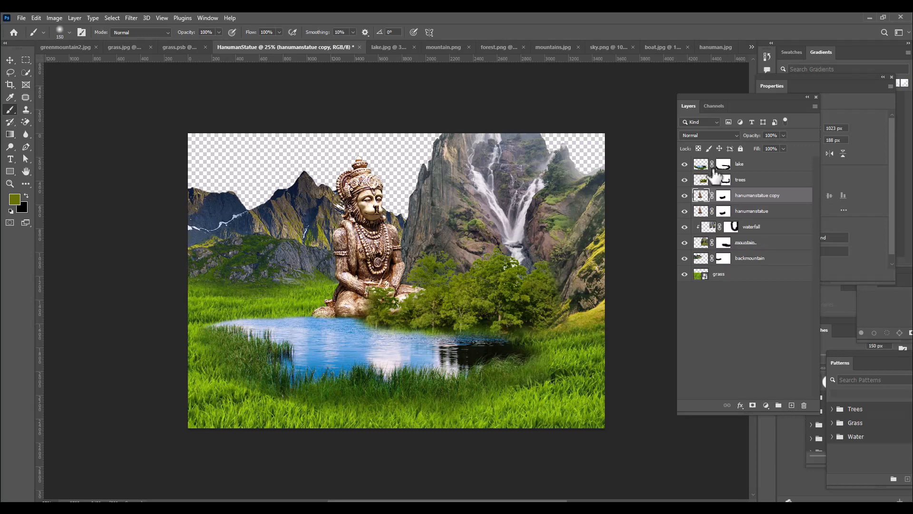
left_click(723, 212)
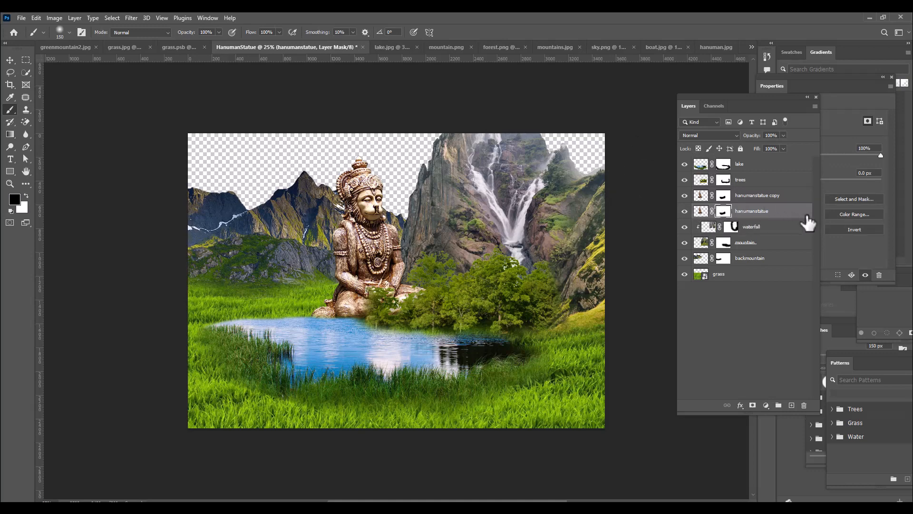
key("ctrl+t")
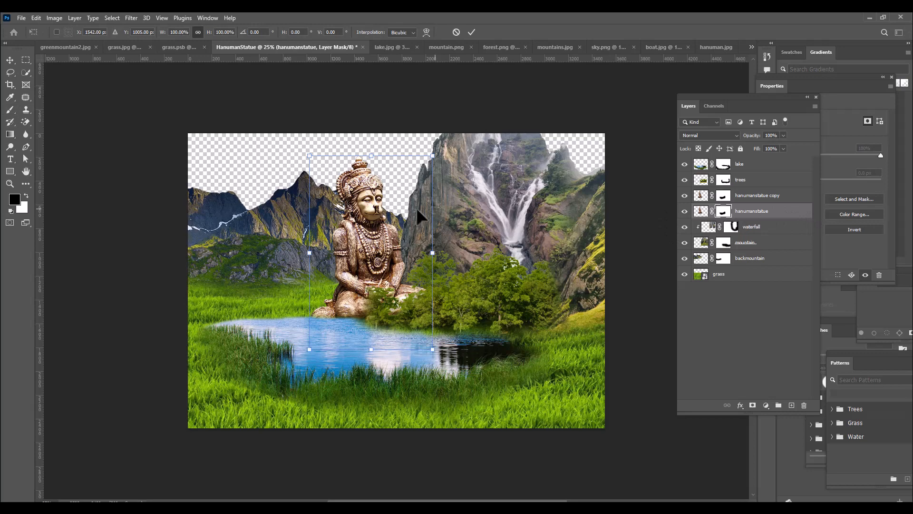
right_click(377, 238)
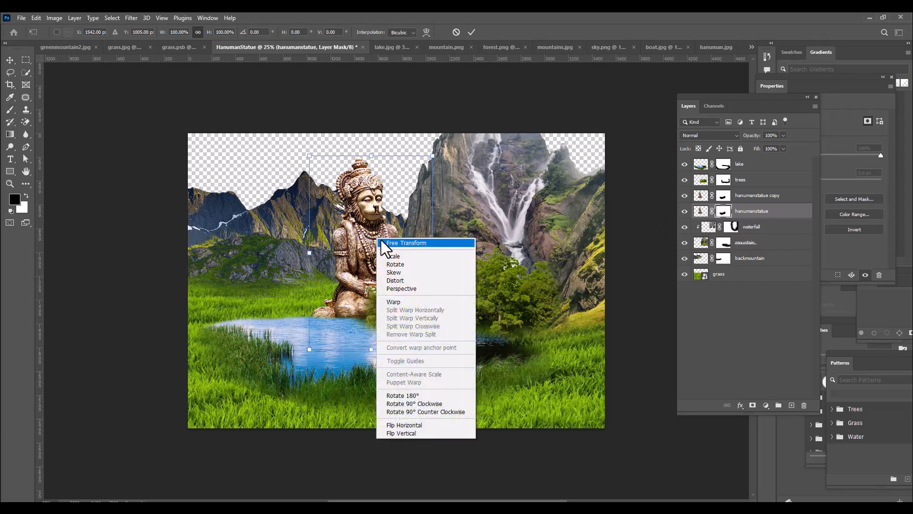
left_click(430, 433)
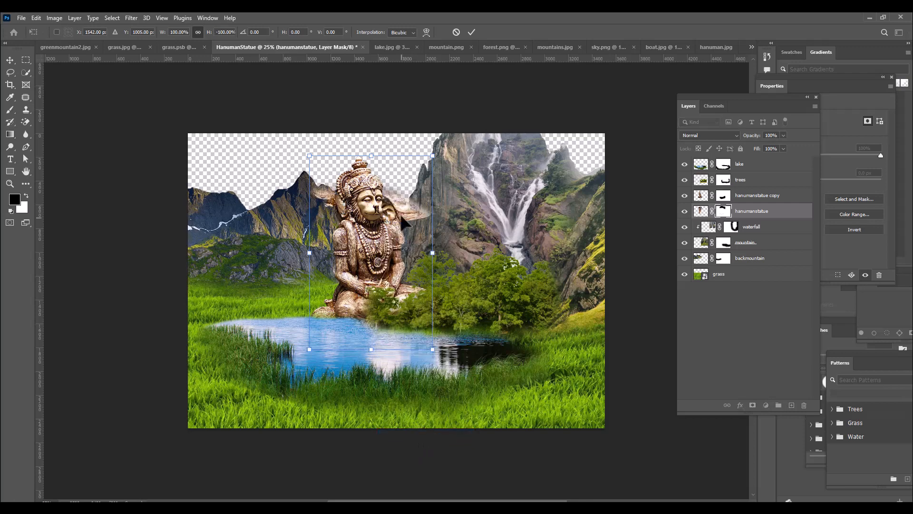
Move the flipped statue down beneath the upright one and place its layer above the lake layer
left_click_drag(401, 213, 401, 330)
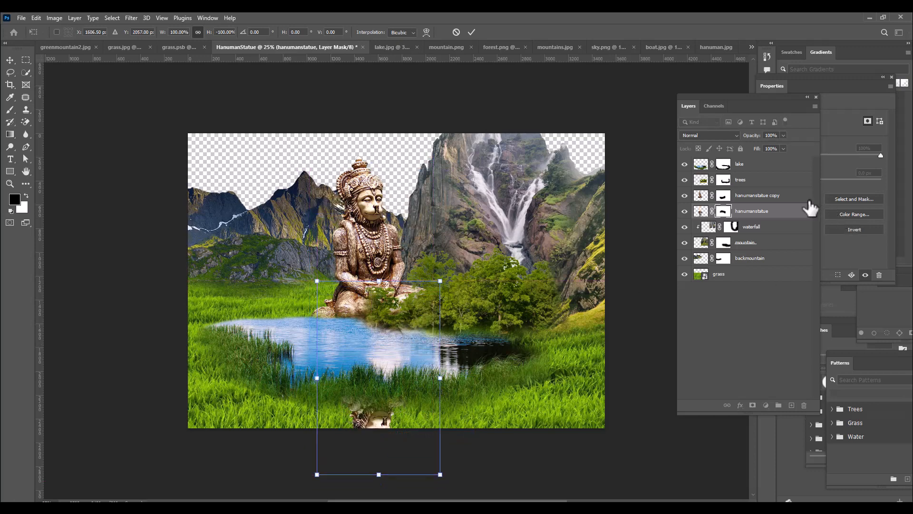
key("Return")
left_click_drag(787, 215, 779, 162)
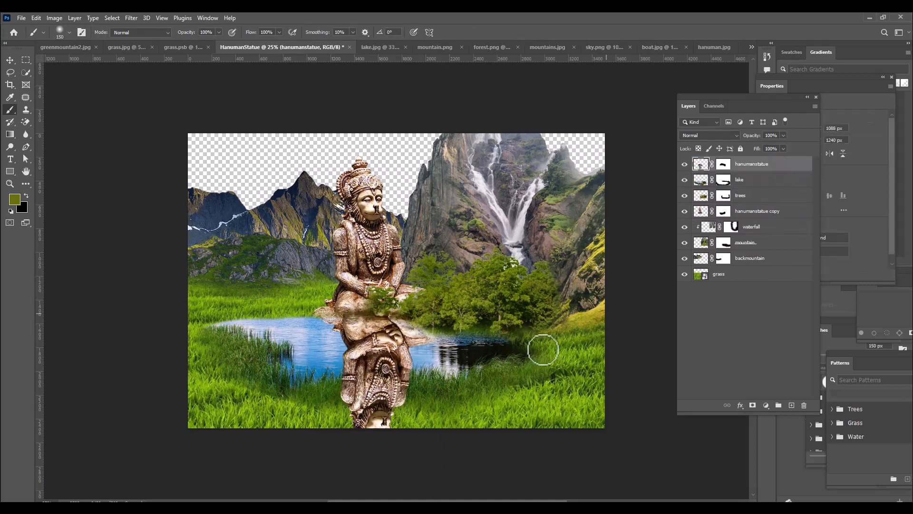
Scale the flipped statue to 97.69% and nudge it slightly left to align with the upright statue's base
left_click(8, 60)
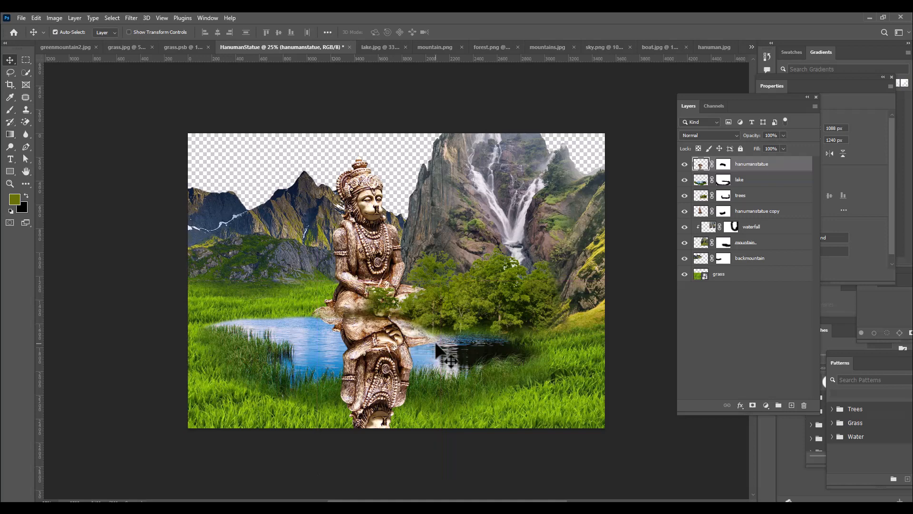
key("ctrl+t")
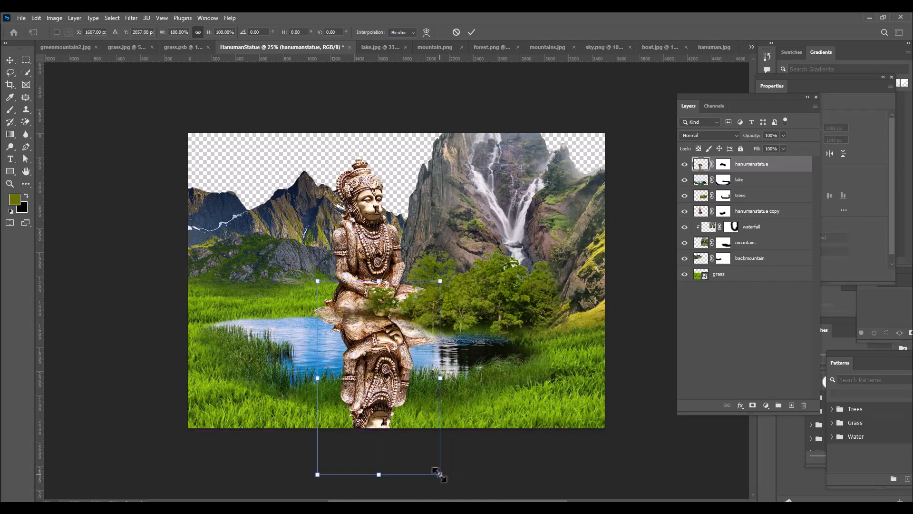
mouse_move(441, 474)
left_mouse_down()
mouse_move(434, 467)
mouse_move(439, 472)
left_mouse_up()
key("Left")
key("Left")
key("Left")
key("Left")
key("Left")
key("Left")
key("Left")
key("Left")
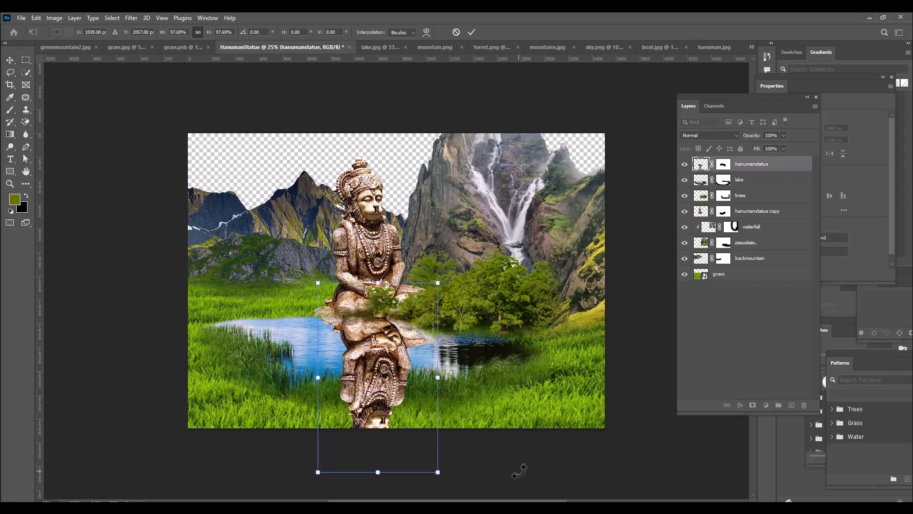
key("Return")
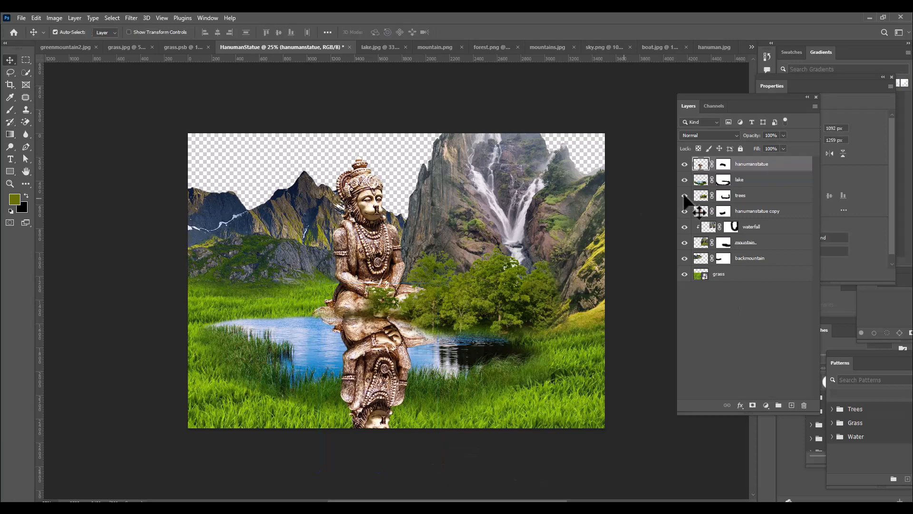
Paint black with a 600 px brush on the flipped statue's mask to hide the part overlapping the foreground grass
left_click(723, 164)
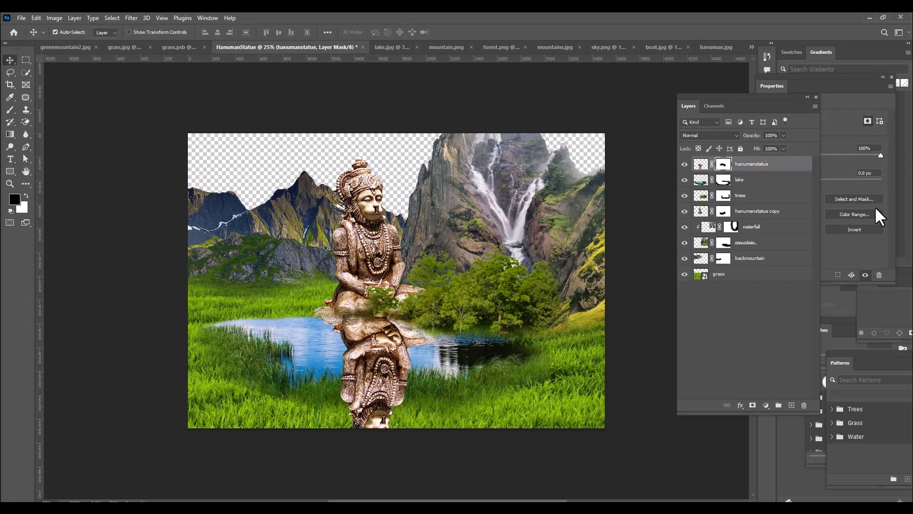
left_click(10, 109)
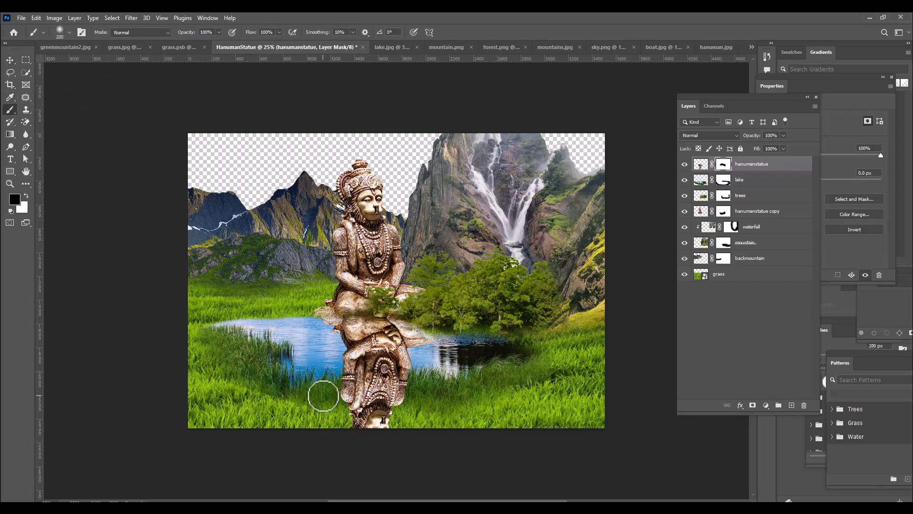
key("bracketright")
key("bracketright")
key("bracketright")
key("bracketright")
key("bracketright")
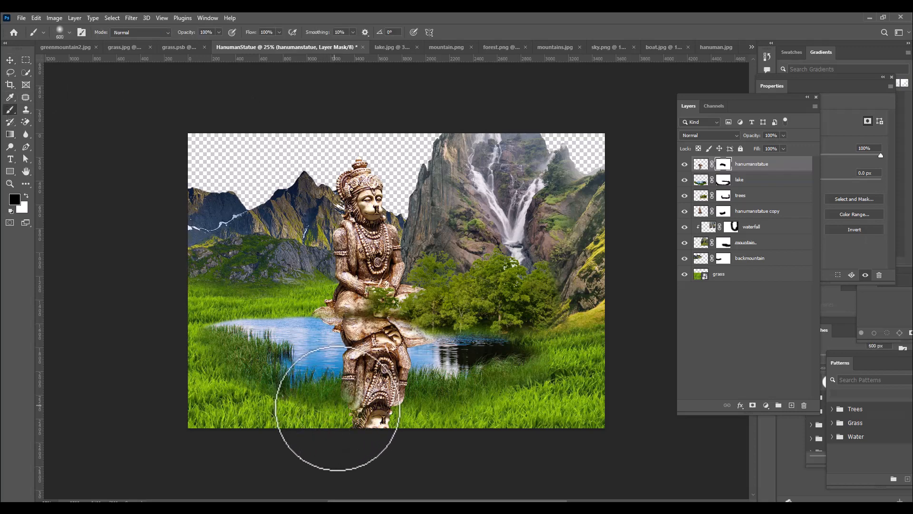
mouse_move(347, 408)
left_mouse_down()
mouse_move(377, 400)
mouse_move(383, 415)
left_mouse_up()
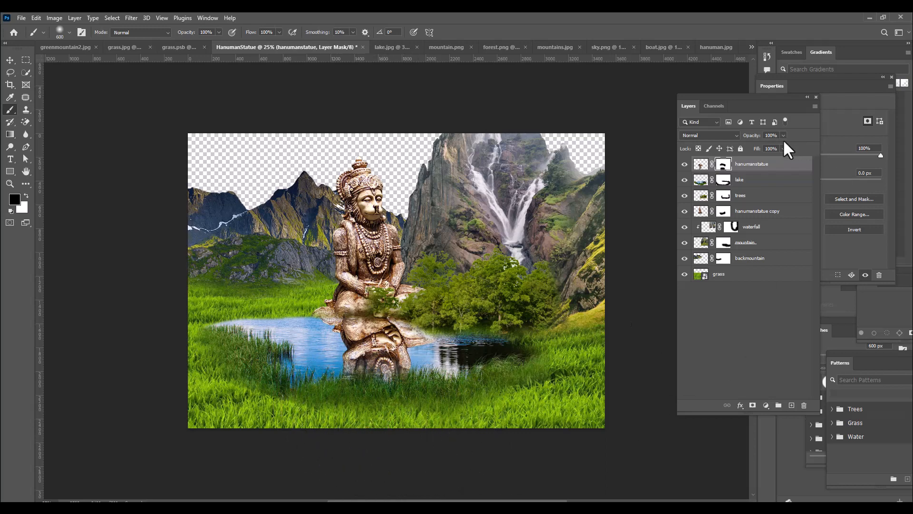
Lower the flipped hanumanstatue layer's opacity to 38% to make it a water reflection
left_click(701, 164)
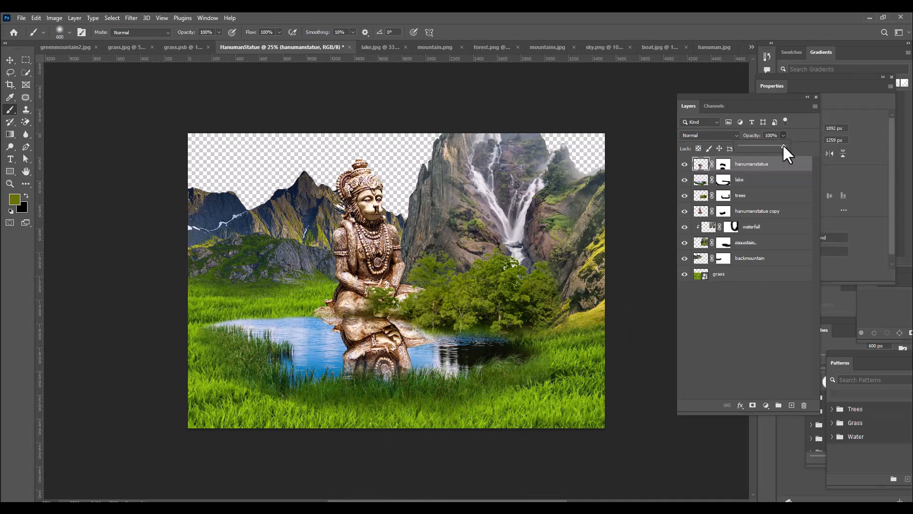
left_click_drag(773, 145, 771, 145)
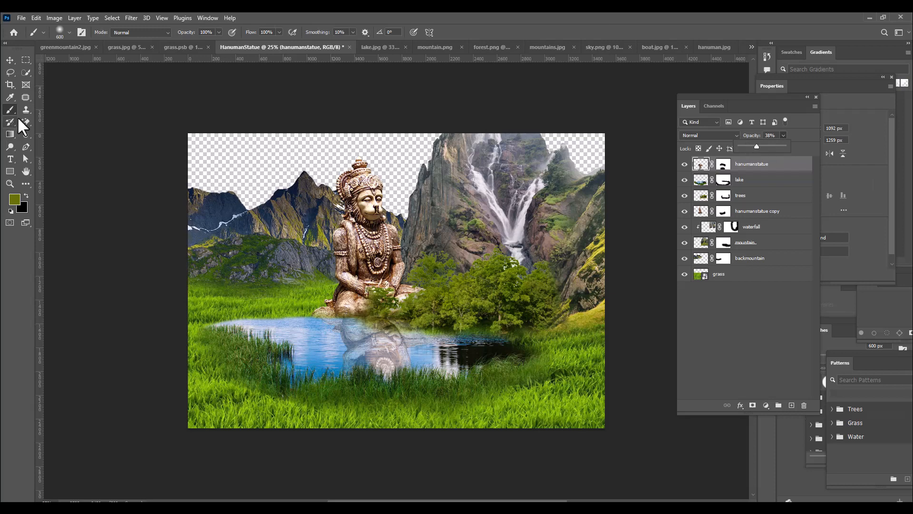
left_click(10, 60)
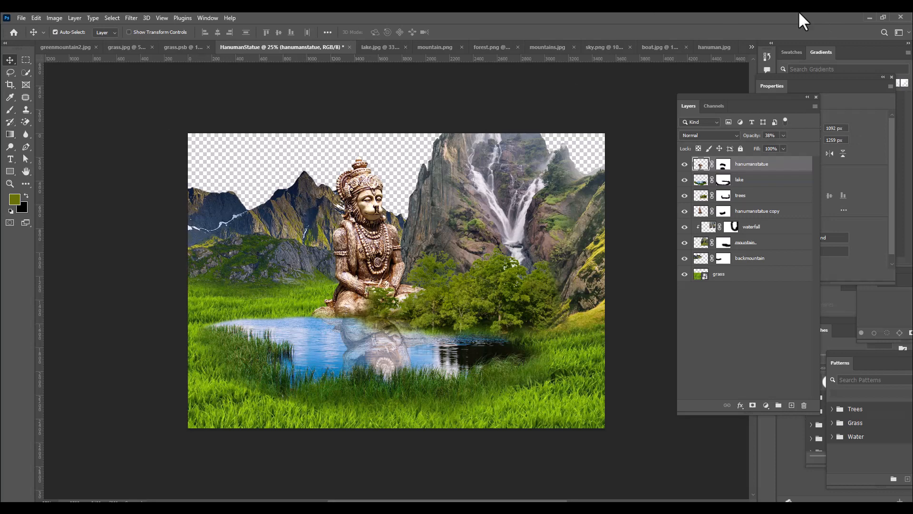
In mountains.jpg, select the sky with the Quick Selection tool and invert the selection to the land and water
left_click(439, 48)
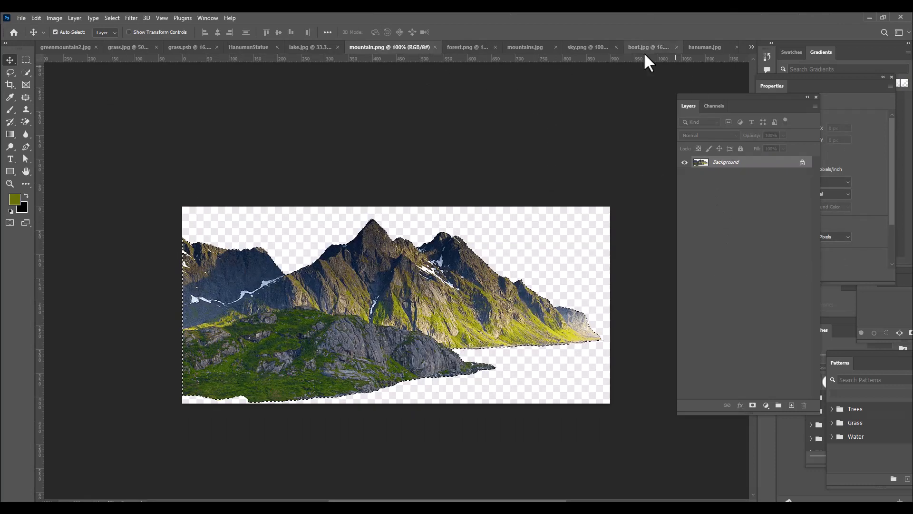
left_click(526, 48)
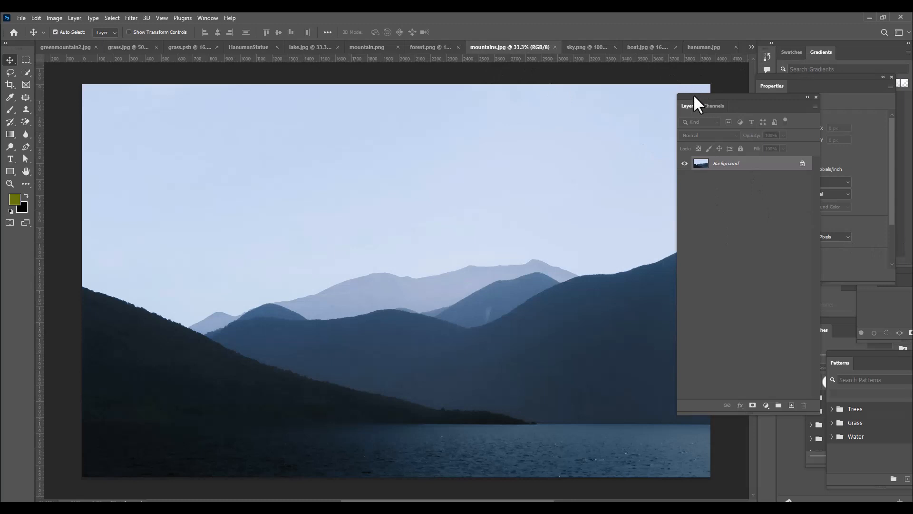
left_click_drag(694, 96, 736, 101)
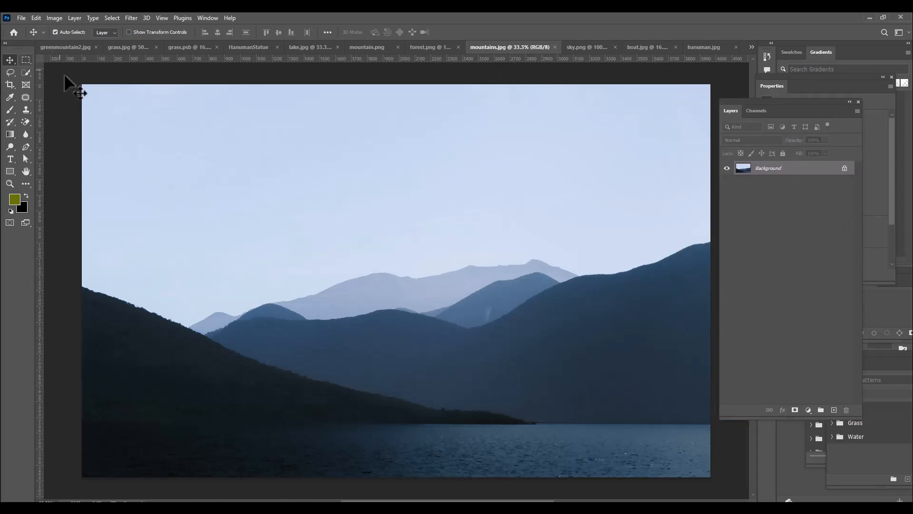
left_click(27, 73)
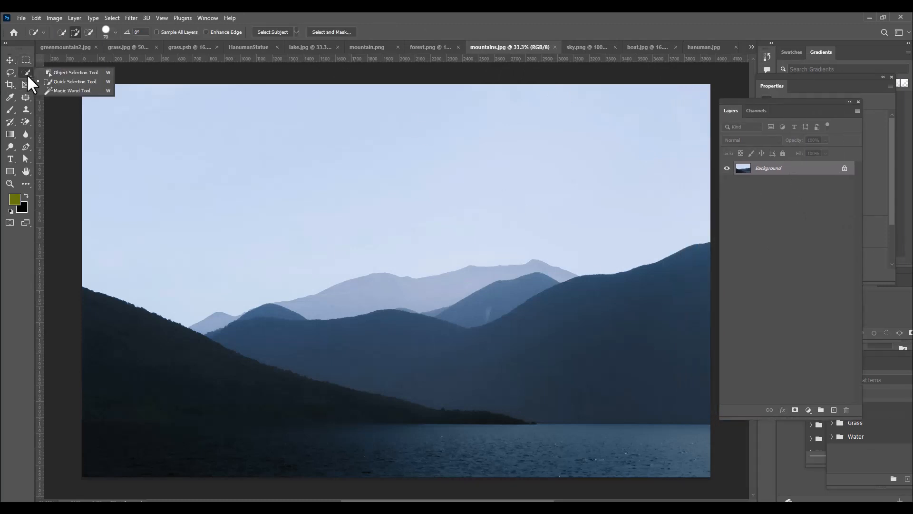
left_click(56, 81)
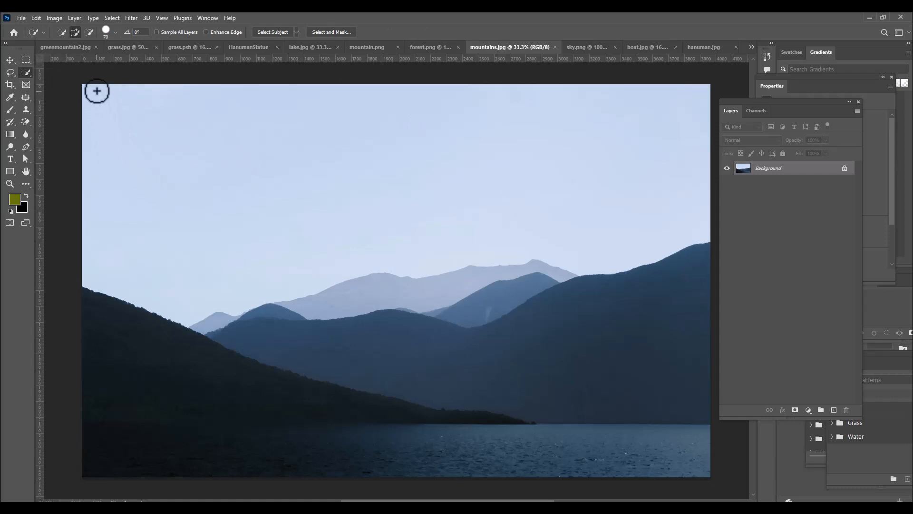
mouse_move(94, 90)
left_mouse_down()
mouse_move(254, 140)
mouse_move(445, 178)
mouse_move(645, 180)
left_mouse_up()
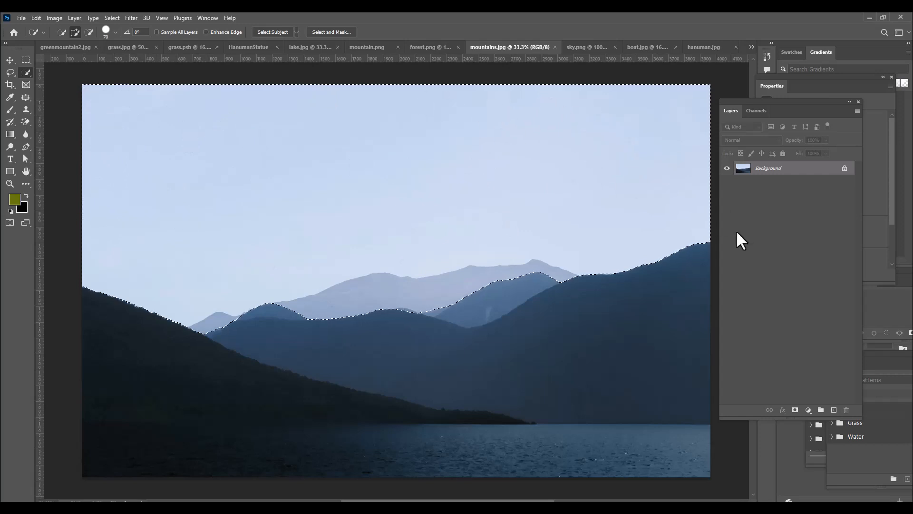
key("ctrl+shift+i")
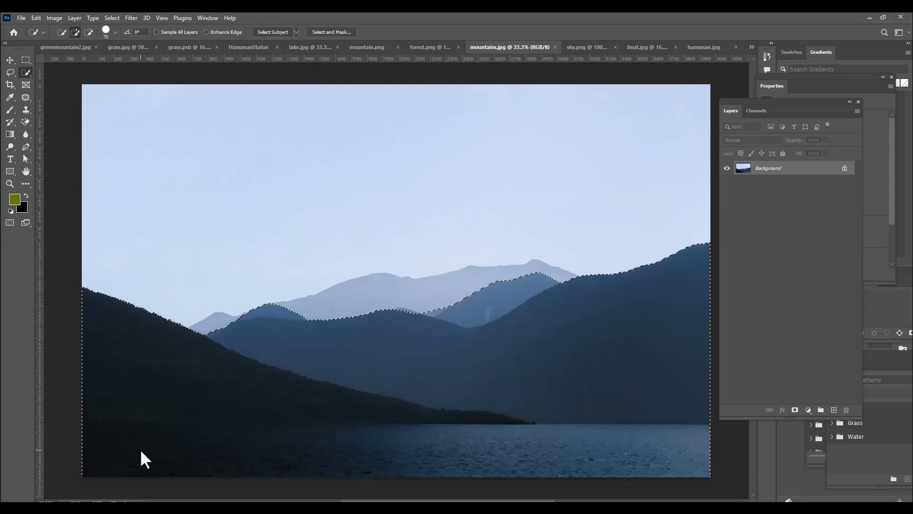
Refine the selection by subtracting the lake water, keeping the dark left slope, and cleaning up the ridge edge
mouse_move(86, 427)
left_mouse_down()
mouse_move(147, 439)
mouse_move(474, 440)
mouse_move(667, 422)
mouse_move(643, 422)
mouse_move(668, 439)
left_mouse_up()
key("ctrl+z")
mouse_move(88, 441)
left_mouse_down()
mouse_move(363, 445)
mouse_move(423, 456)
left_mouse_up()
left_click_drag(520, 441, 583, 444)
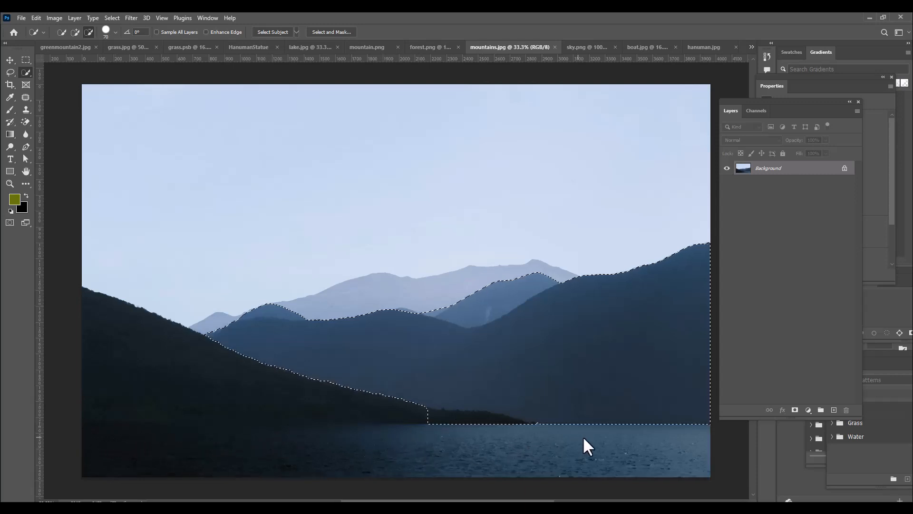
mouse_move(110, 330)
left_mouse_down()
mouse_move(210, 361)
mouse_move(359, 383)
left_mouse_up()
mouse_move(277, 392)
left_mouse_down()
mouse_move(120, 391)
mouse_move(92, 401)
mouse_move(122, 413)
mouse_move(428, 407)
left_mouse_up()
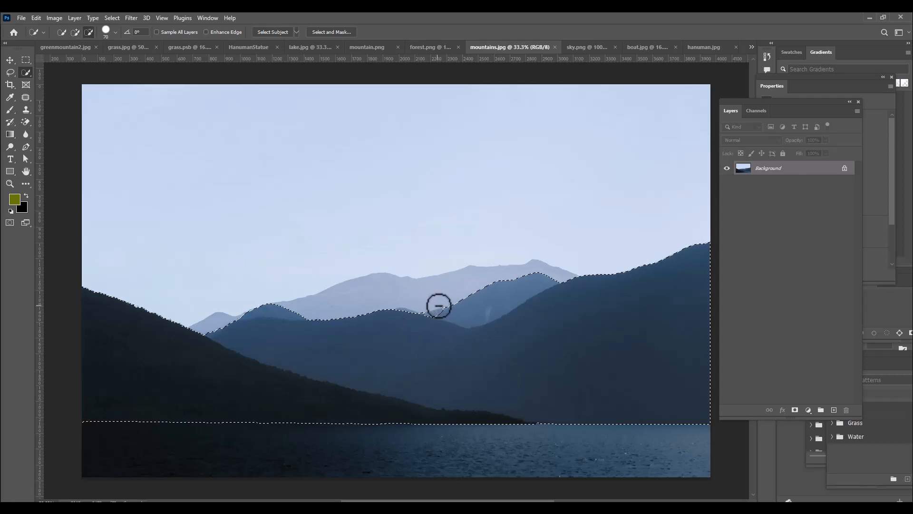
key("alt")
left_click(418, 306, "alt")
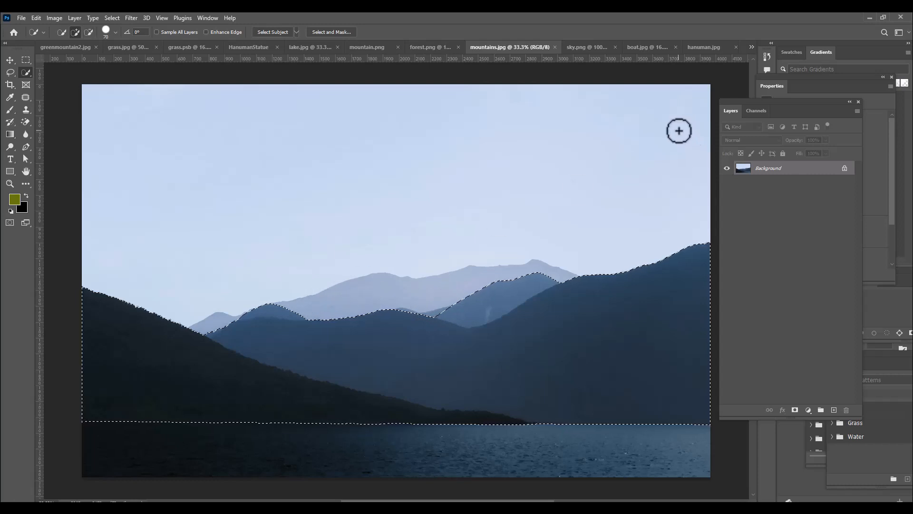
Bring the selected mountains into HanumanStatue, stack their layer directly above grass, and shift them behind the rocky peaks
left_click(10, 60)
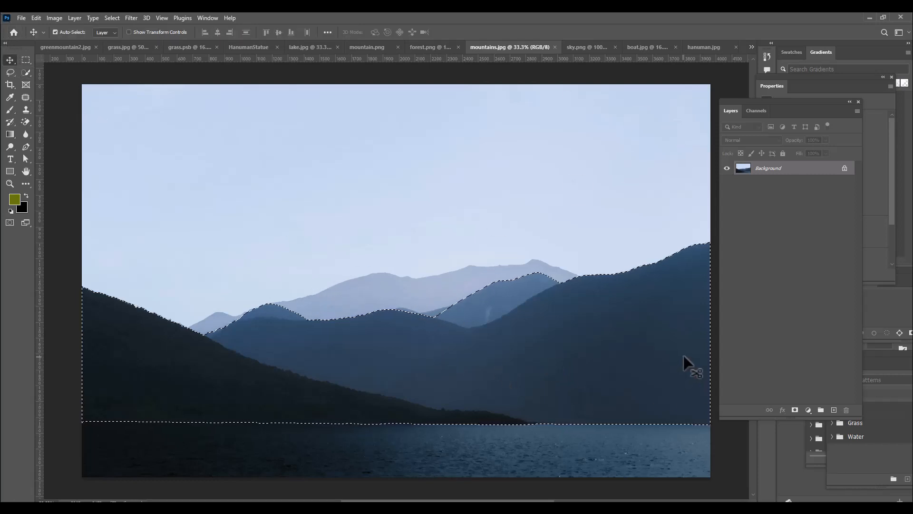
left_click_drag(618, 328, 324, 164)
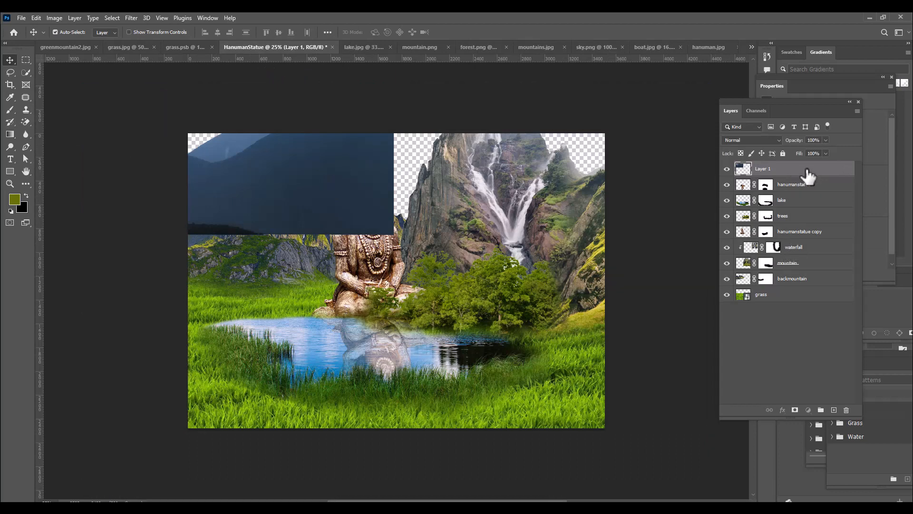
left_click_drag(808, 176, 803, 283)
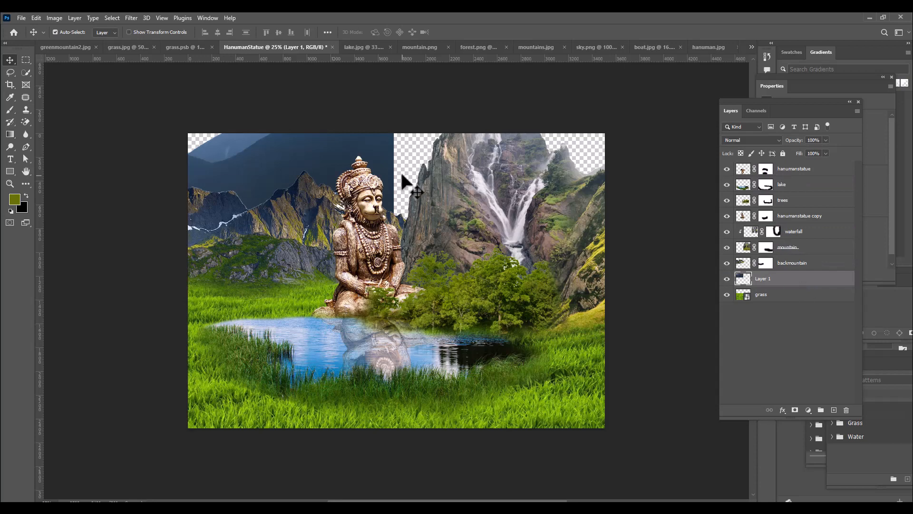
left_click_drag(372, 167, 510, 184)
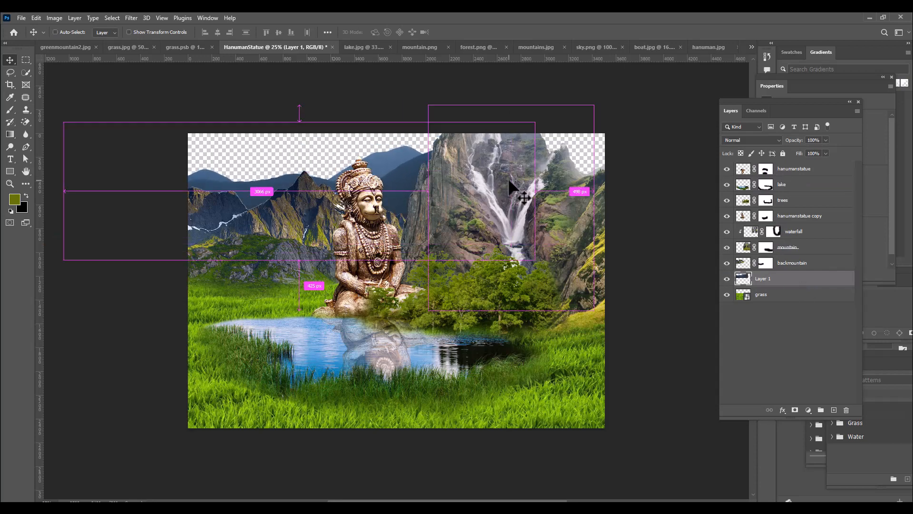
Scale the distant mountains on Layer 1 down to about 44% and position them behind the rocky peaks beside the statue
key("ctrl+t")
left_click_drag(536, 122, 441, 145)
left_click_drag(395, 178, 389, 158)
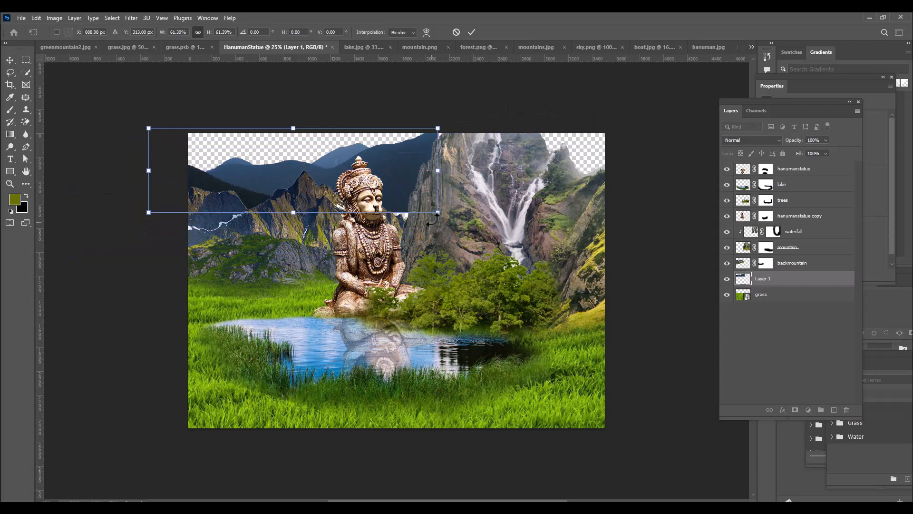
left_click_drag(437, 212, 397, 200)
left_click_drag(393, 169, 380, 145)
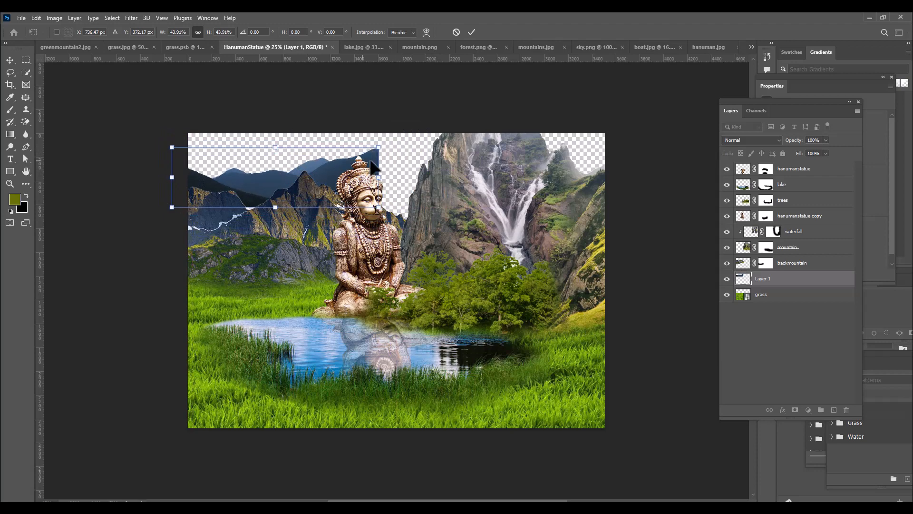
key("Return")
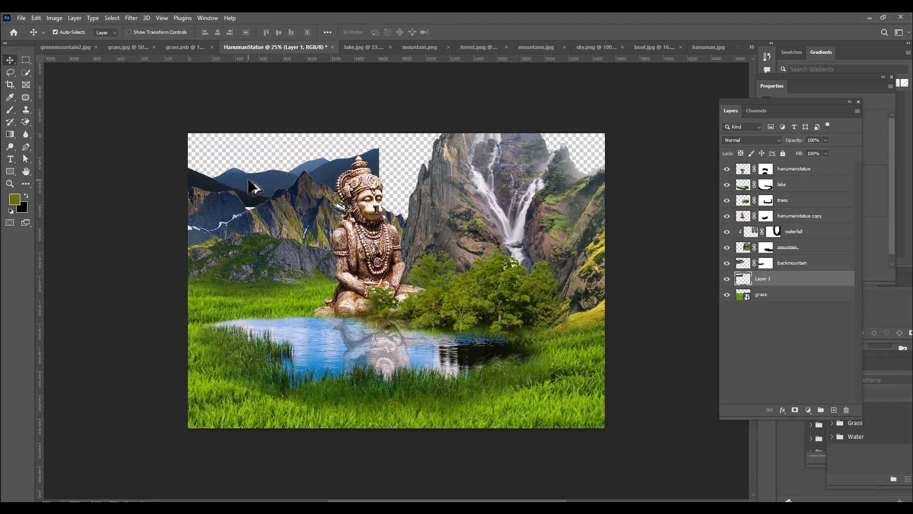
Duplicate the distant mountains, flip the copy horizontally, and align it with the original so the range continues behind the waterfall cliff
left_click_drag(252, 187, 474, 177)
key("ctrl+t")
right_click(589, 162)
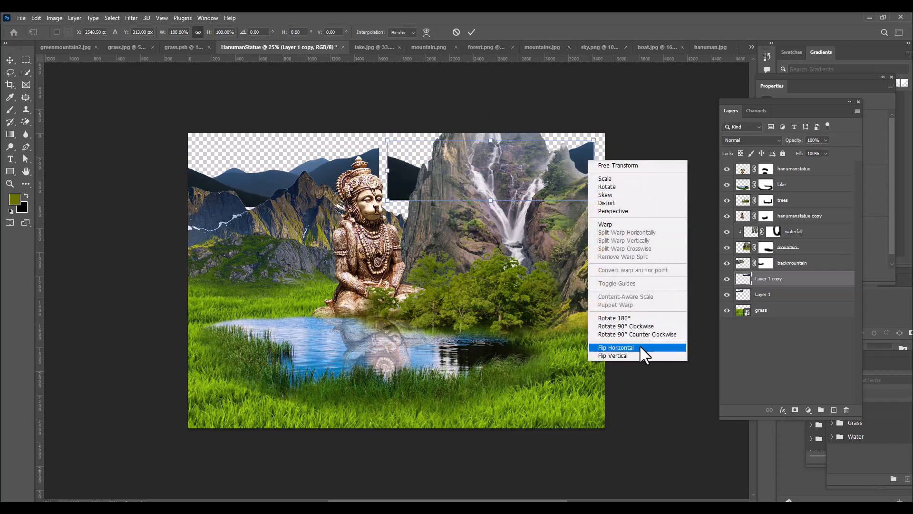
left_click(641, 348)
left_click_drag(408, 162, 398, 164)
key("Return")
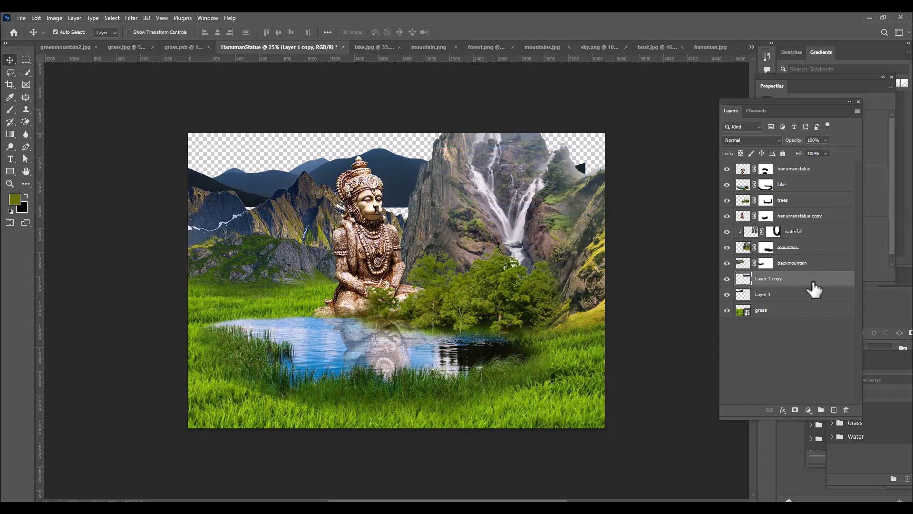
Merge the two distant mountain layers, then scale the merged range to about 128% and lower it behind the rocky peaks
left_click(812, 294, "shift")
key("ctrl+e")
key("ctrl+t")
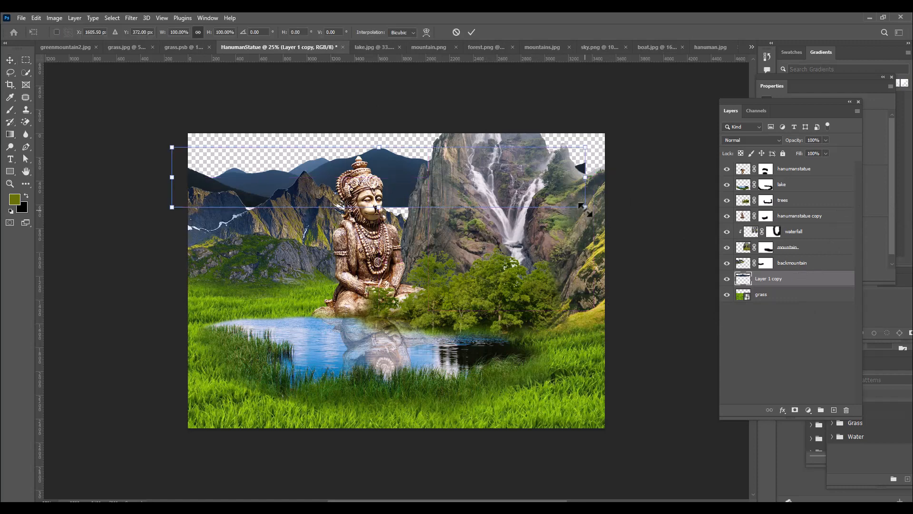
left_click_drag(586, 208, 628, 218)
left_click_drag(417, 163, 416, 177)
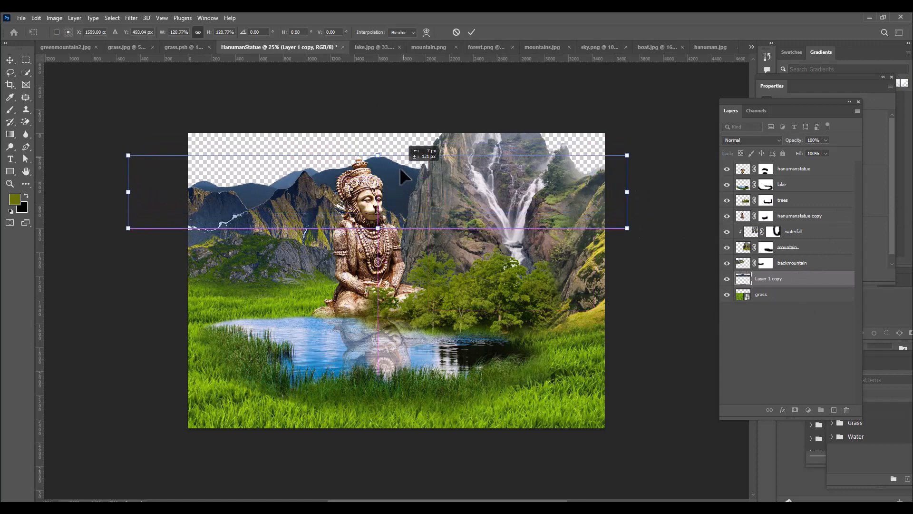
left_click_drag(623, 155, 642, 153)
left_click_drag(389, 172, 386, 165)
key("Up")
key("Up")
key("Up")
key("Up")
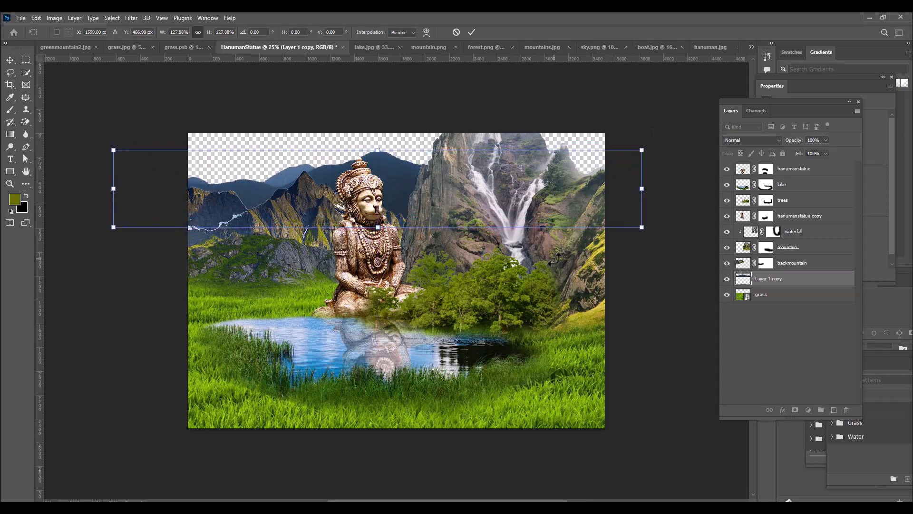
key("Return")
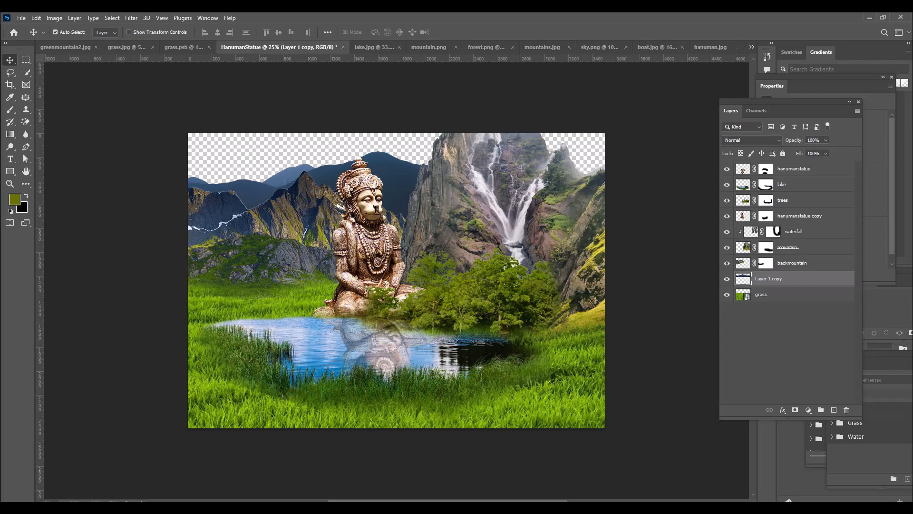
Select the backmountain layer's outline, contract the selection by 2 pixels to trim the edge fringe, and deselect
key("ctrl+plus")
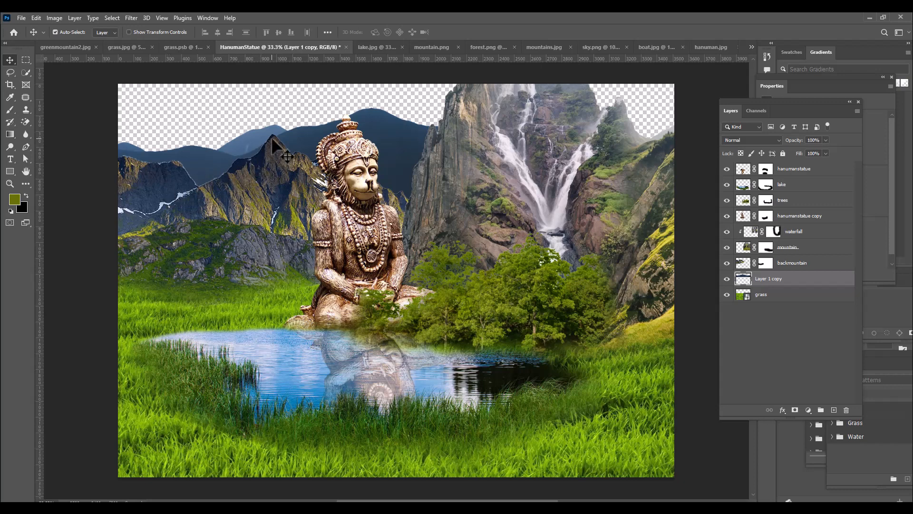
key("ctrl+plus")
key("ctrl+plus")
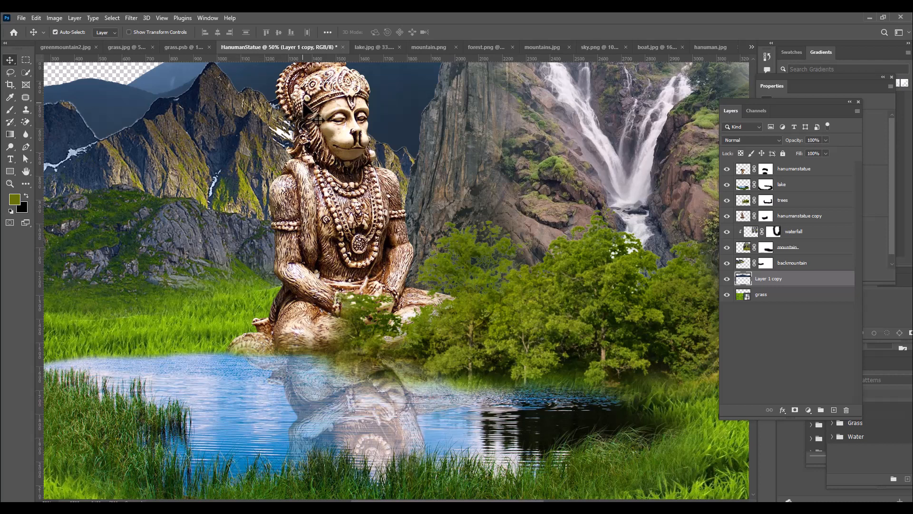
left_click(745, 265)
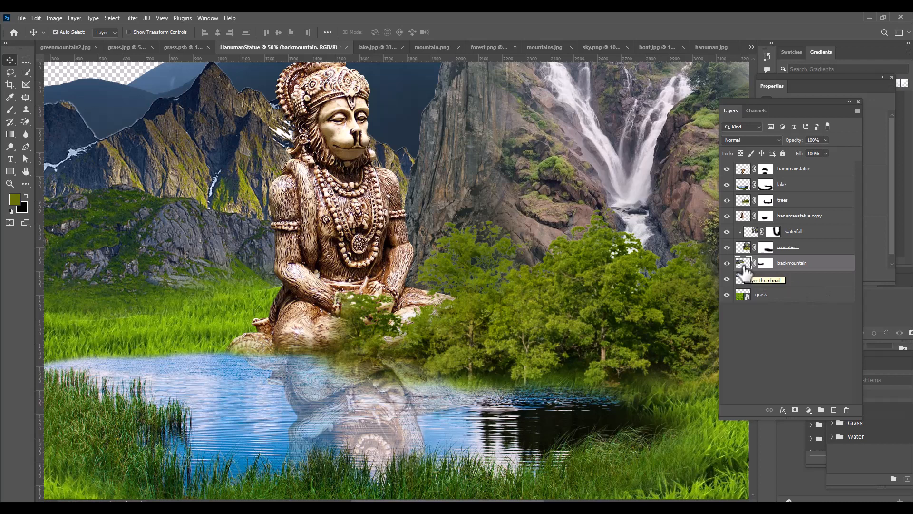
left_click_drag(744, 271, 743, 265)
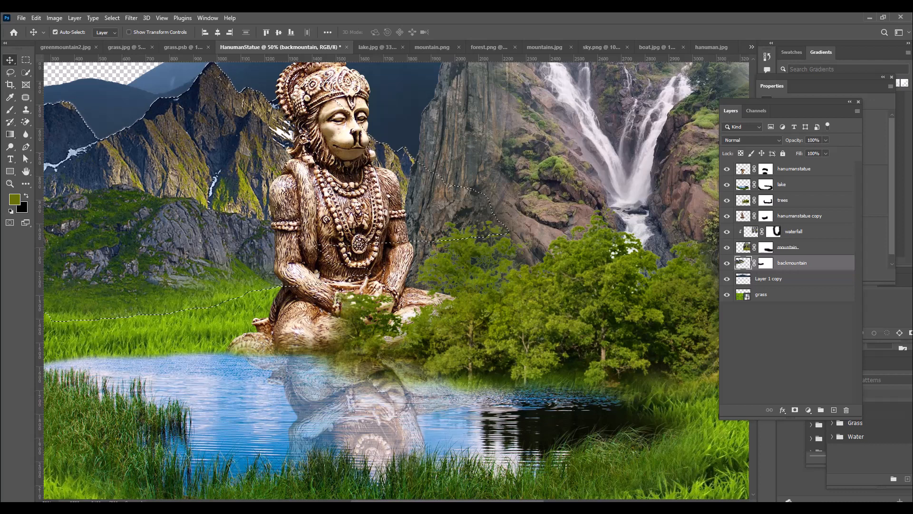
left_click(111, 17)
mouse_move(152, 163)
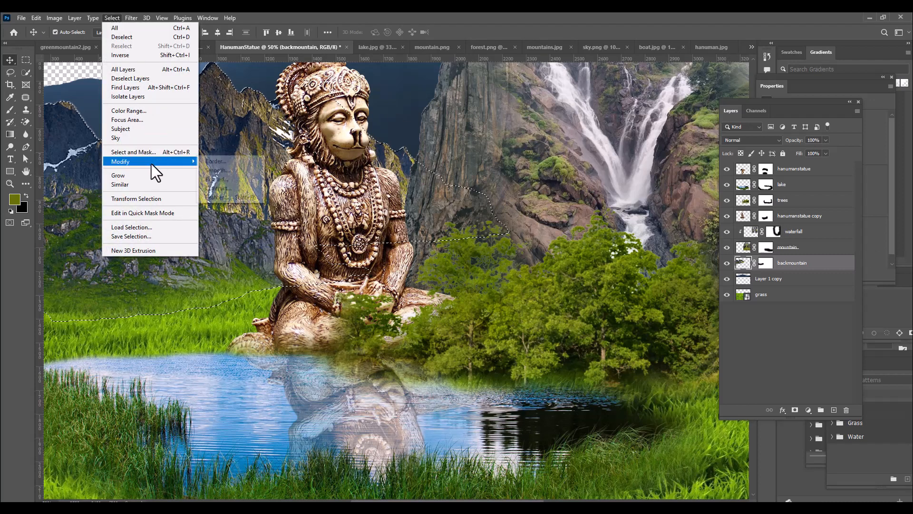
left_click(225, 187)
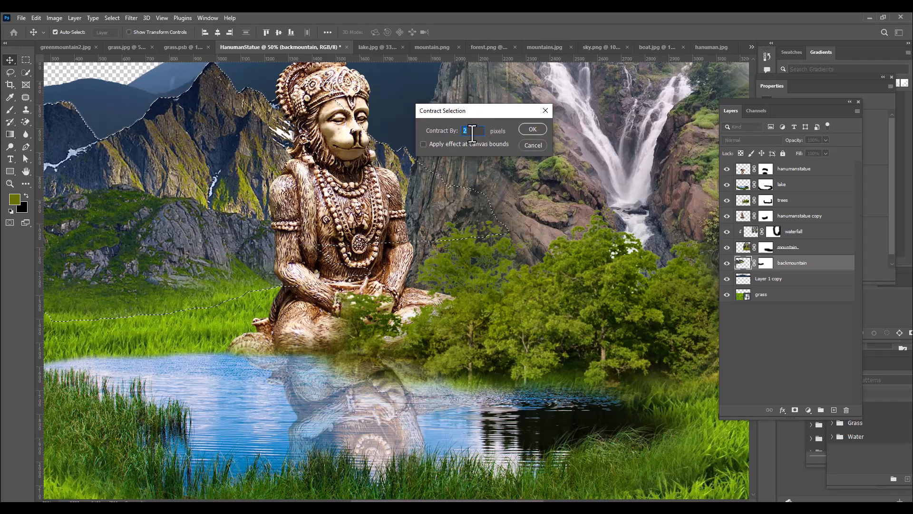
left_click(532, 130)
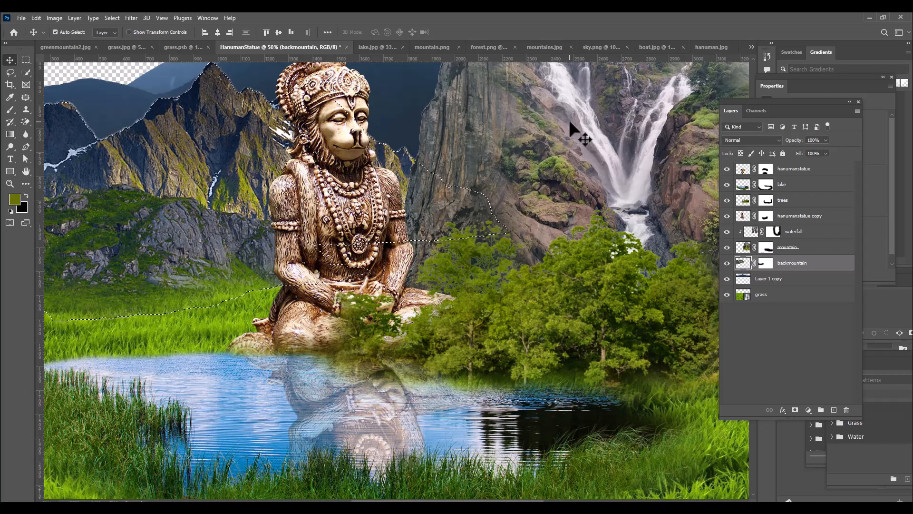
key("ctrl")
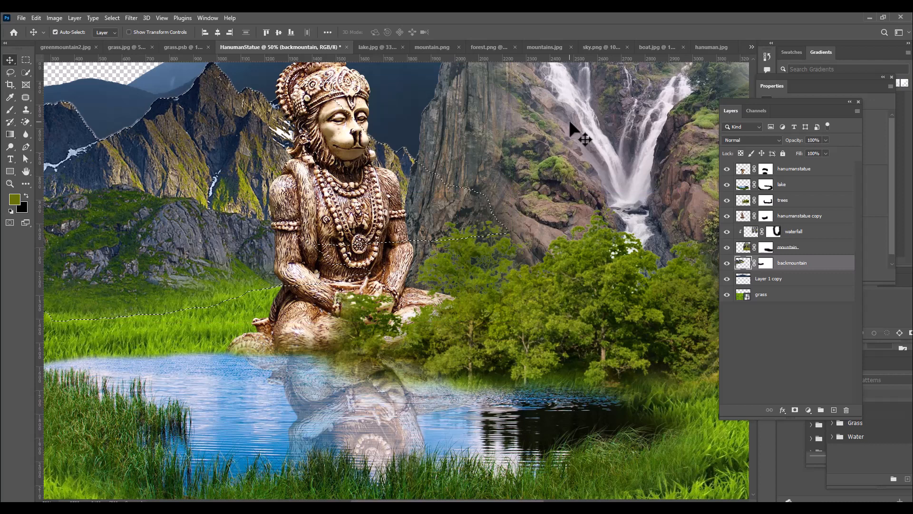
key("ctrl")
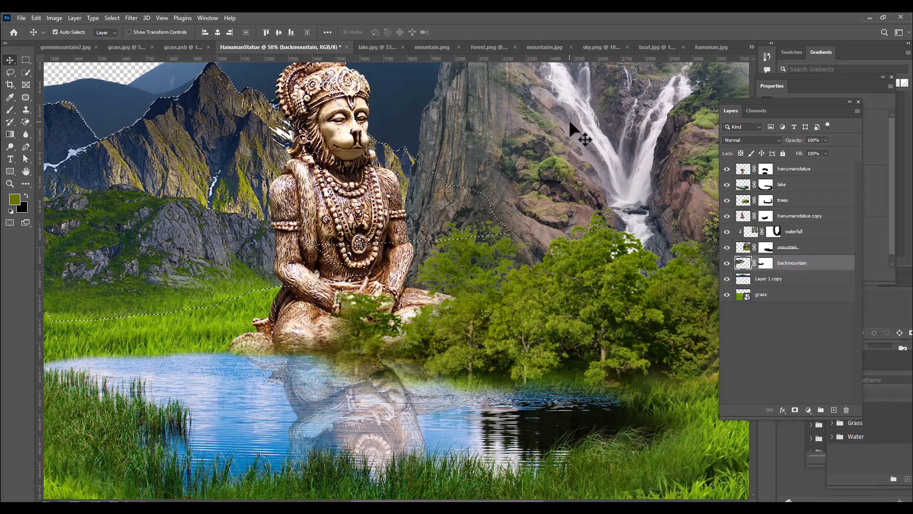
key("ctrl+d")
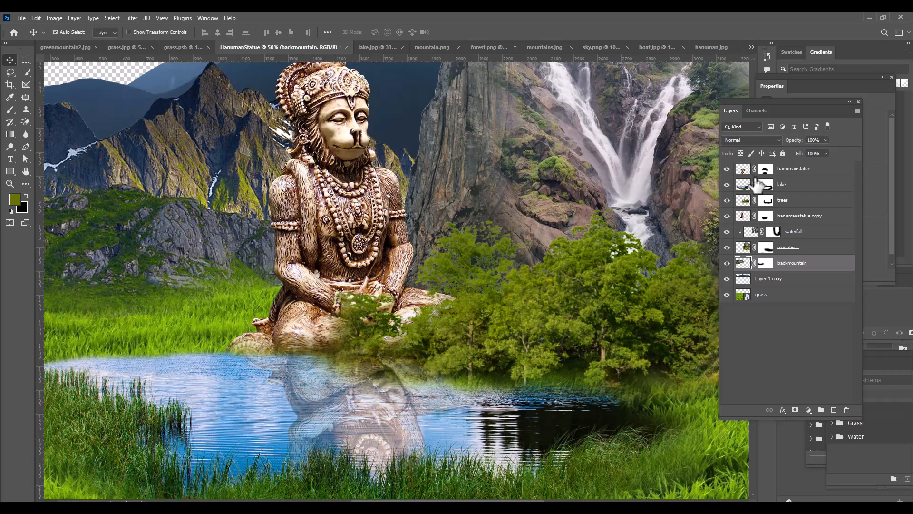
Trim the backmountain edge again using its outline selection contracted by 1 pixel and inverted, and clear the selection
left_click(742, 263, "ctrl")
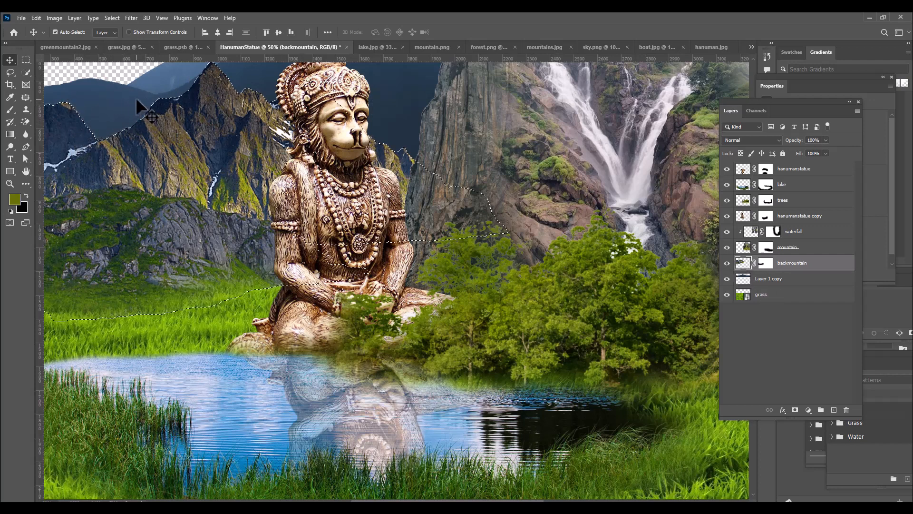
left_click(106, 18)
mouse_move(152, 162)
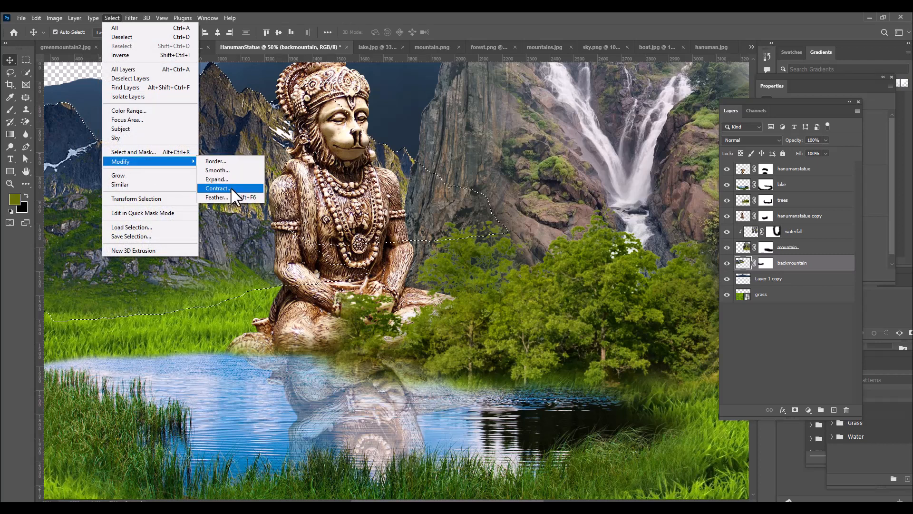
left_click(231, 188)
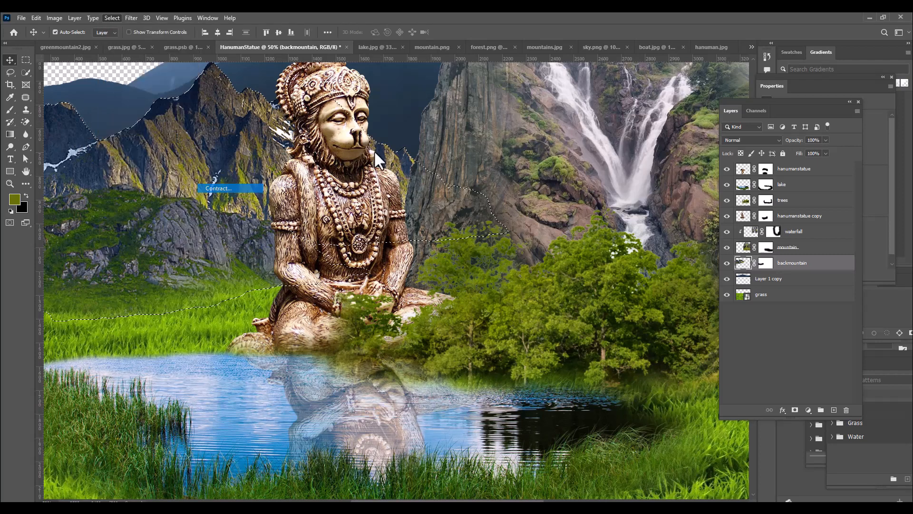
type("1")
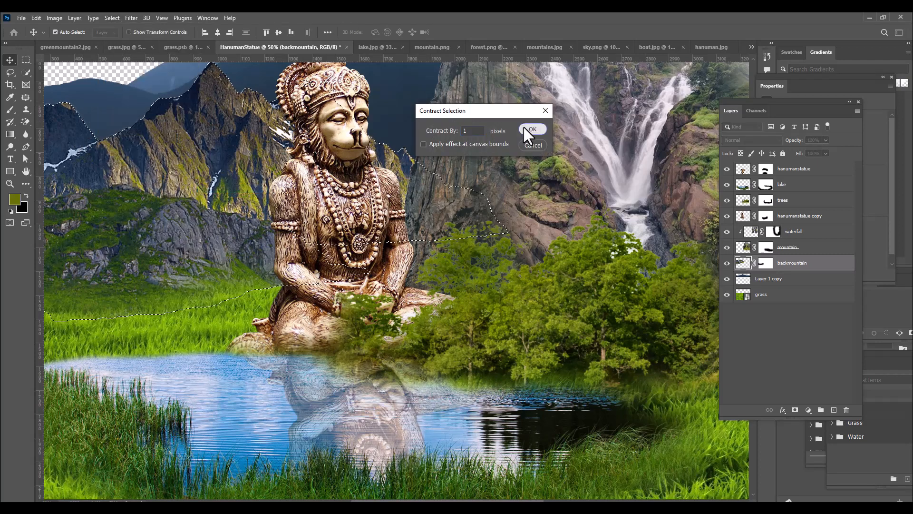
left_click(522, 126)
key("ctrl+shift+i")
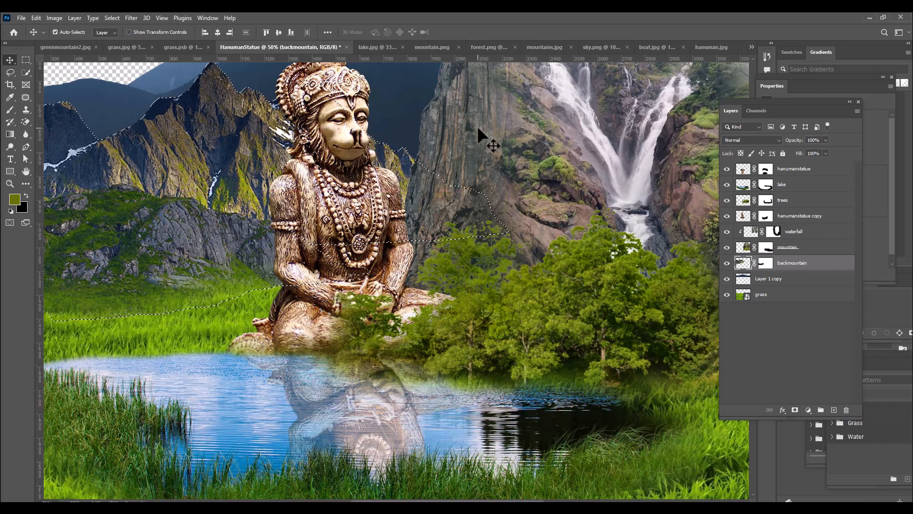
key("ctrl+d")
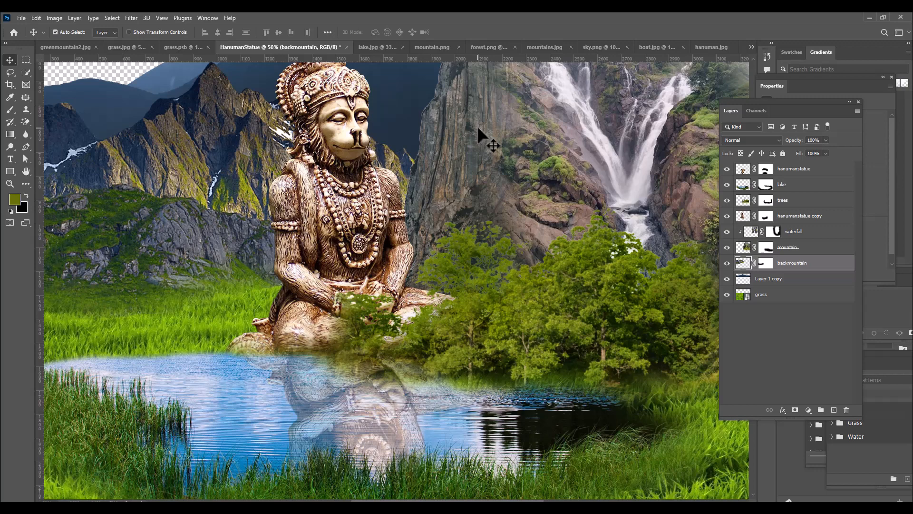
Select the mountain layer's outline, contract it by 2 pixels, invert it, delete the edge fringe, and deselect
key("ctrl+minus")
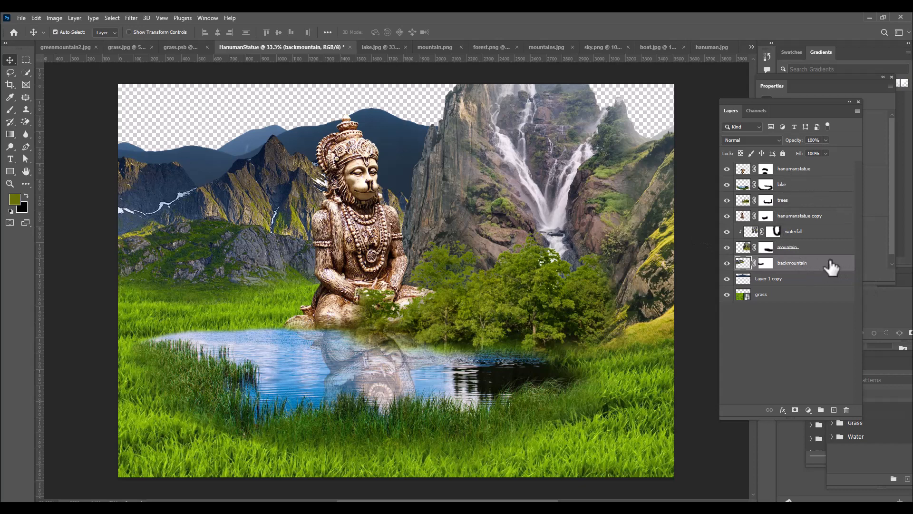
left_click(803, 248)
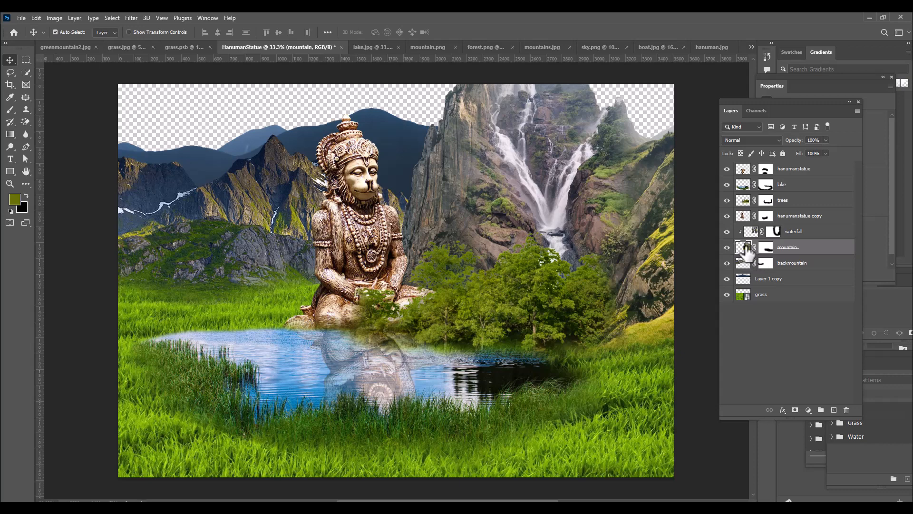
left_click_drag(746, 247, 746, 250)
left_click(745, 247, "ctrl")
left_click(111, 18)
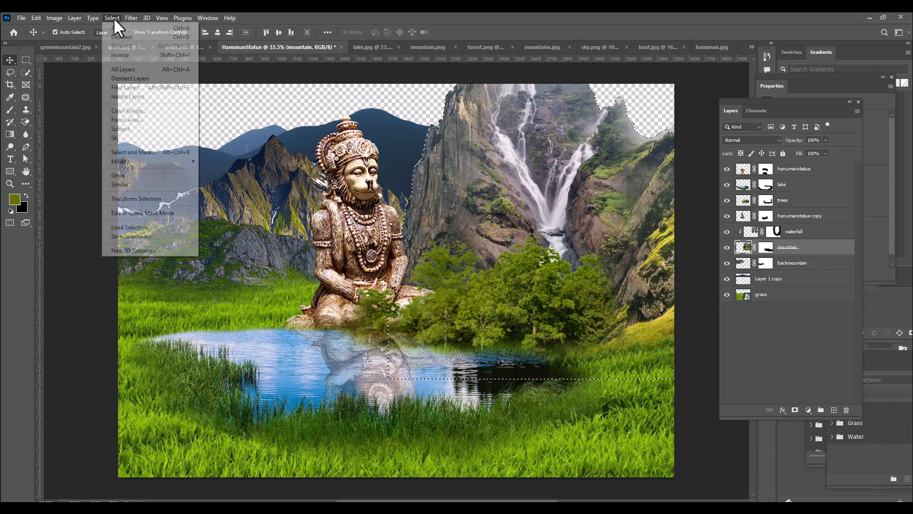
mouse_move(153, 163)
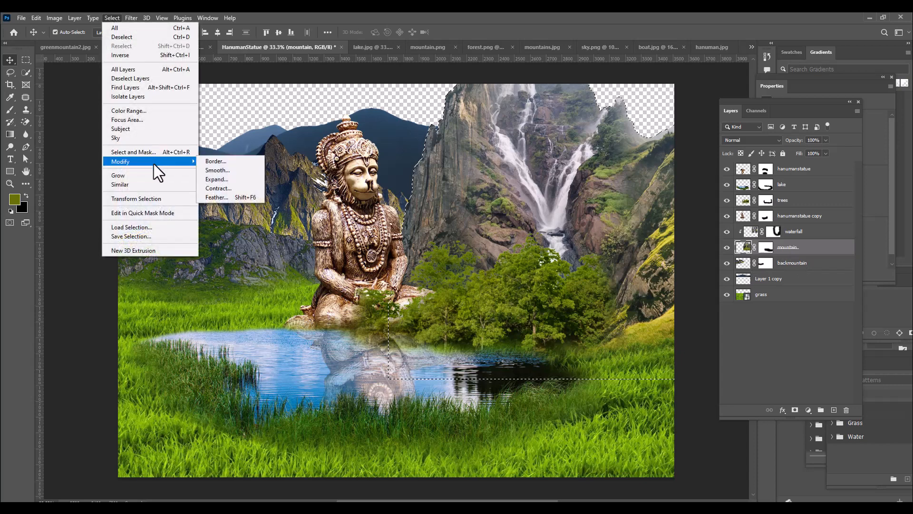
left_click(220, 188)
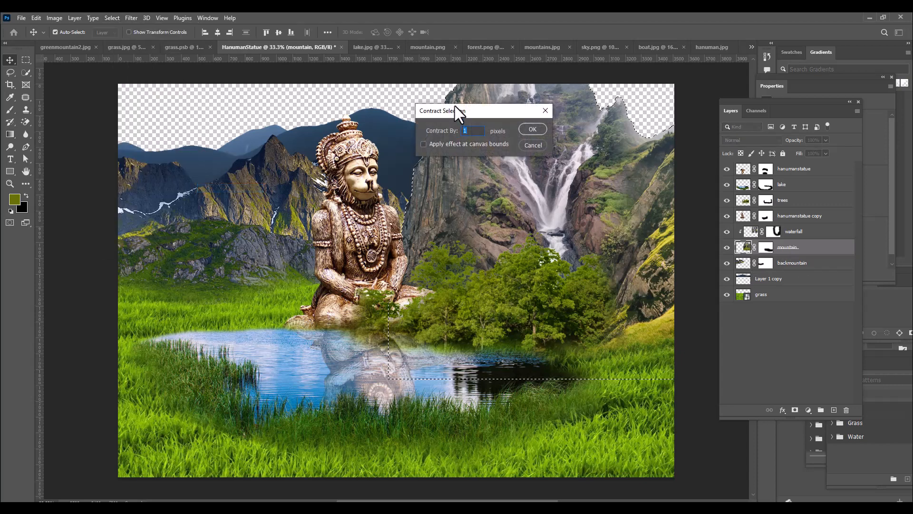
left_click_drag(455, 107, 497, 115)
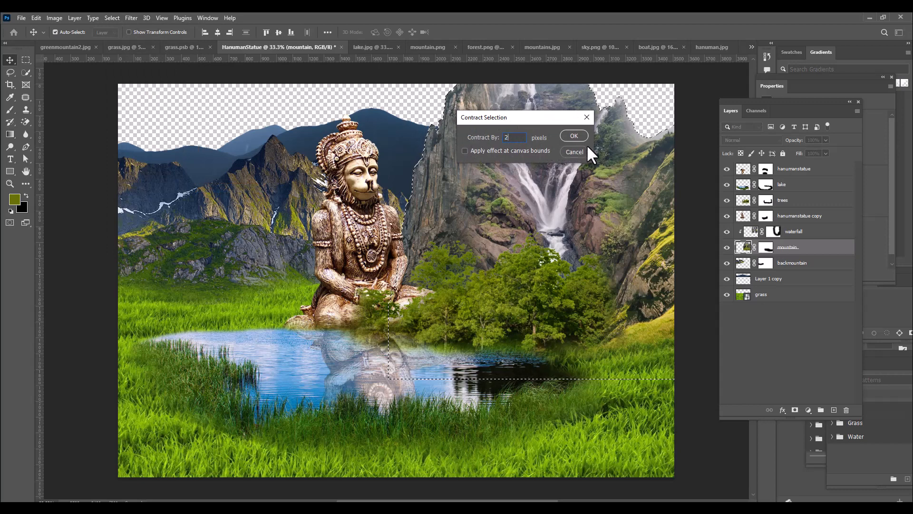
left_click(575, 136)
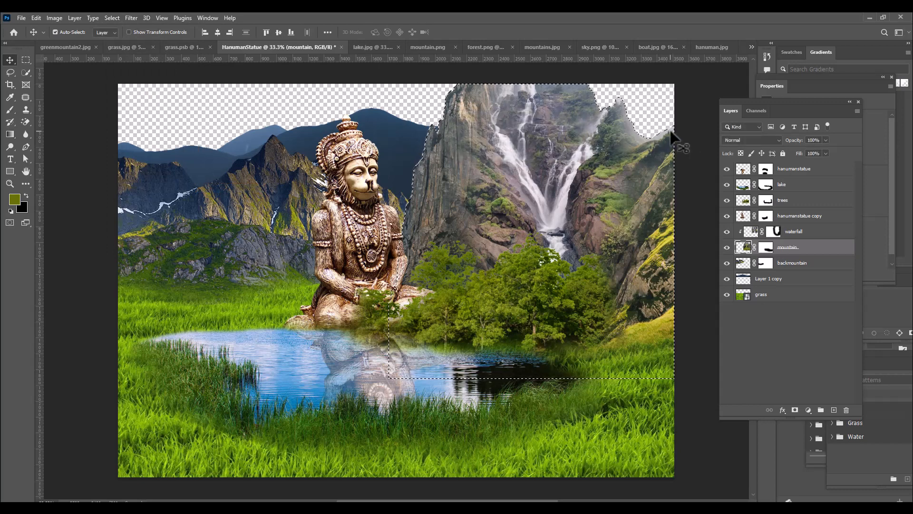
key("ctrl+shift+i")
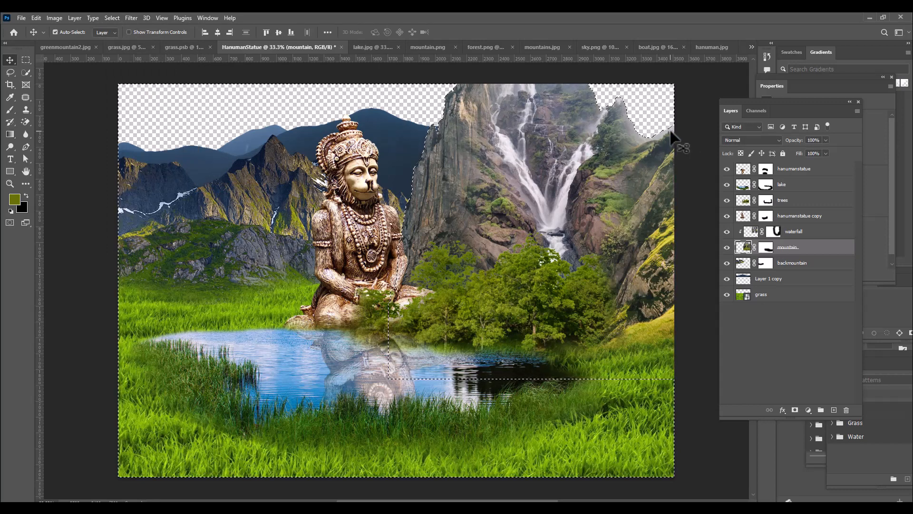
key("Delete")
key("ctrl+d")
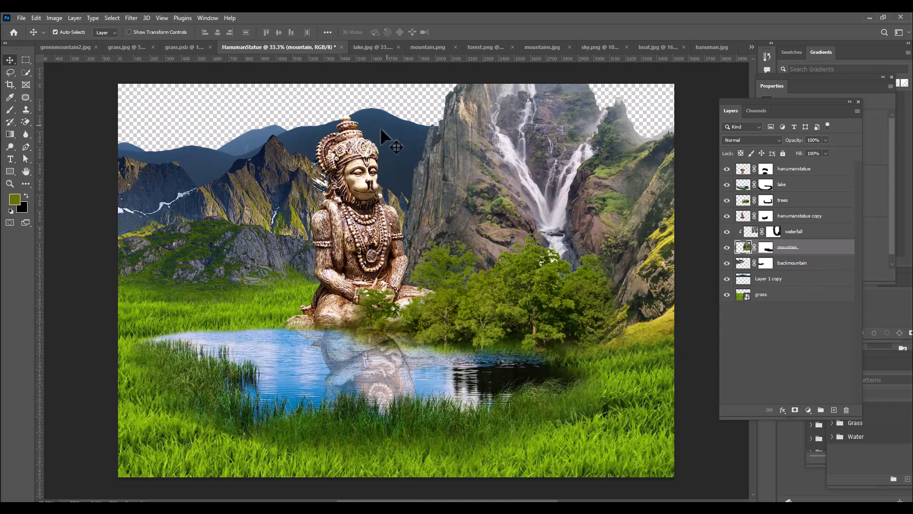
Rename the Layer 1 copy layer as farawaymountains
double_click(768, 281)
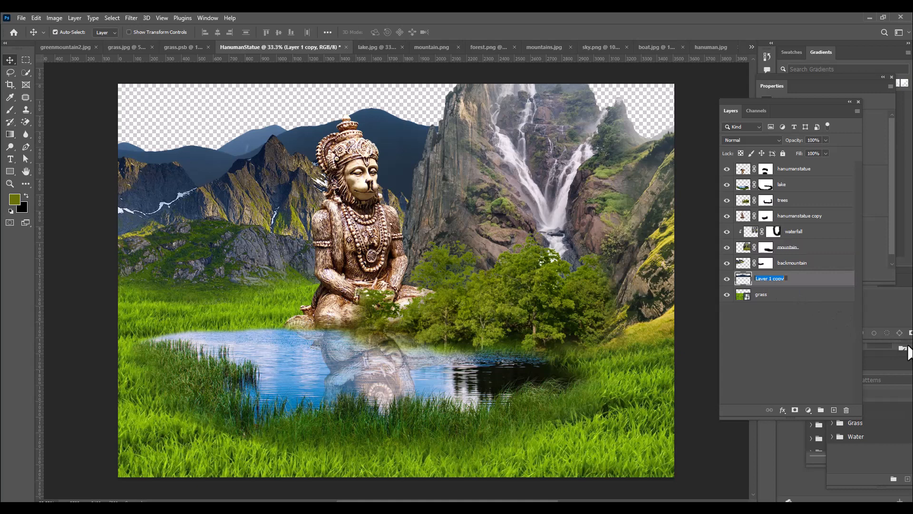
type("farawaymountains")
key("Return")
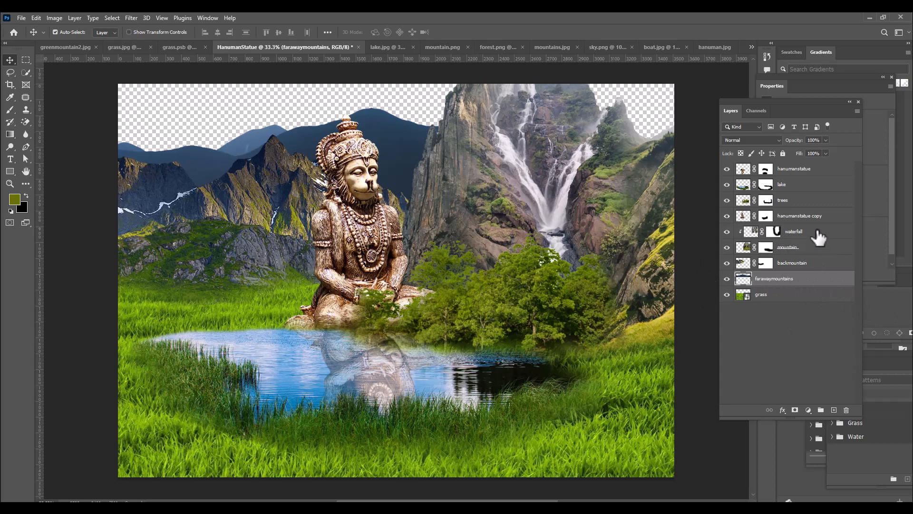
Start Match Color on the mountain layer, using HanumanStatue as the source and its grass layer as the color reference
left_click(825, 250)
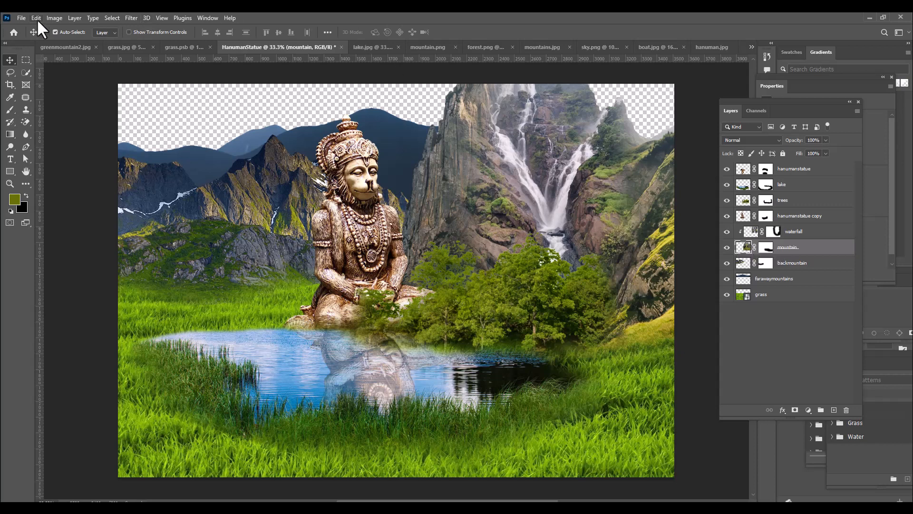
left_click(54, 18)
mouse_move(82, 44)
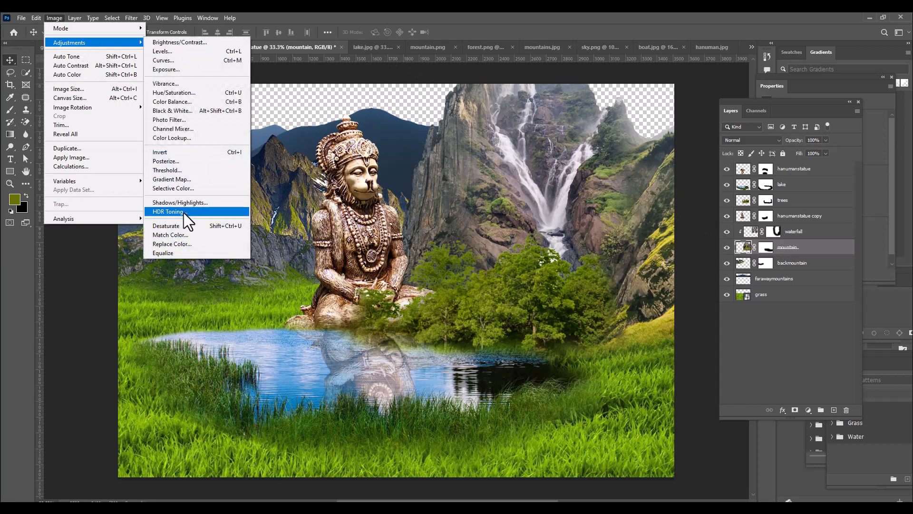
left_click(197, 233)
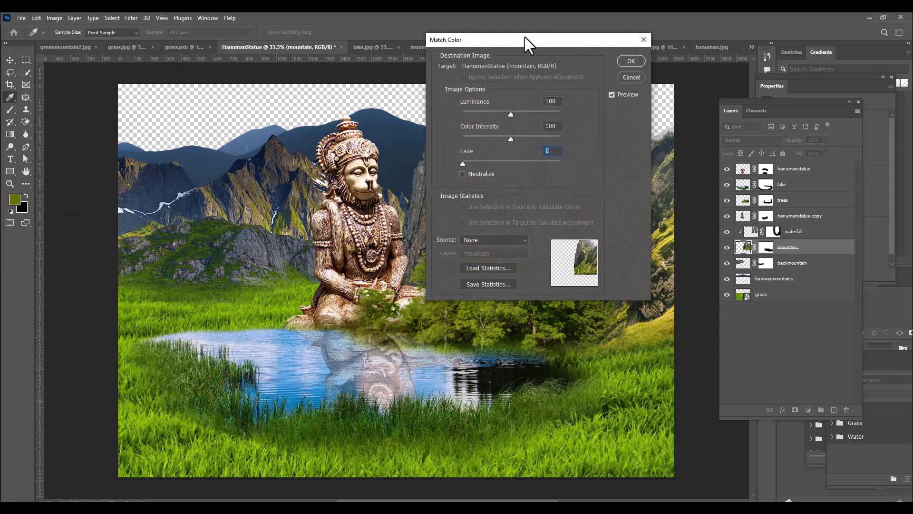
left_click_drag(524, 37, 567, 40)
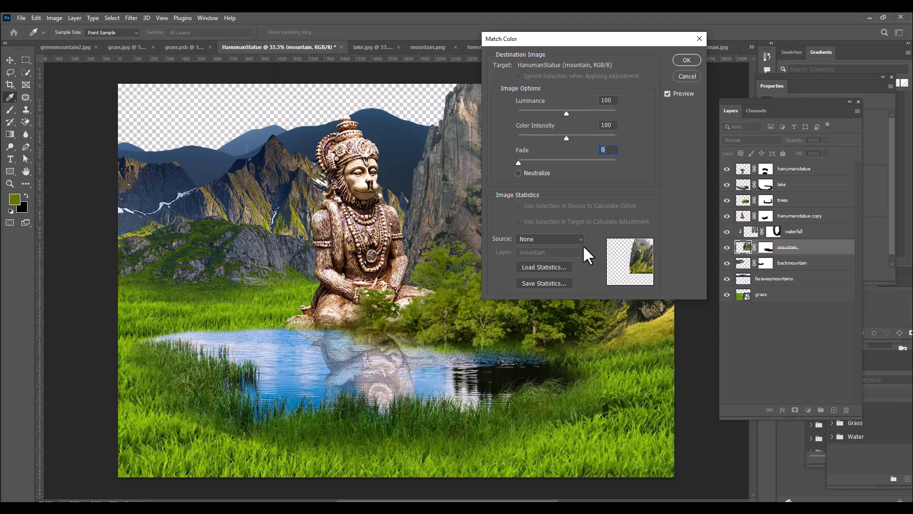
left_click(558, 240)
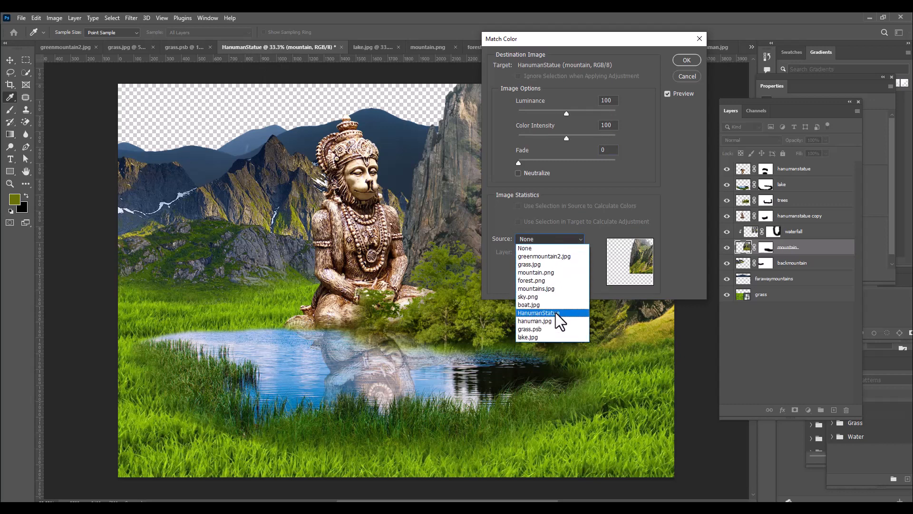
left_click(555, 313)
left_click_drag(570, 42, 614, 37)
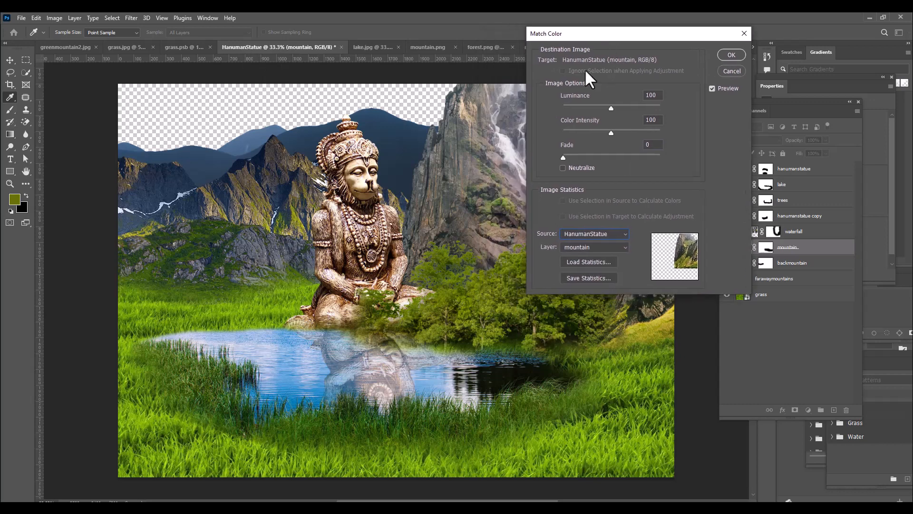
left_click(594, 247)
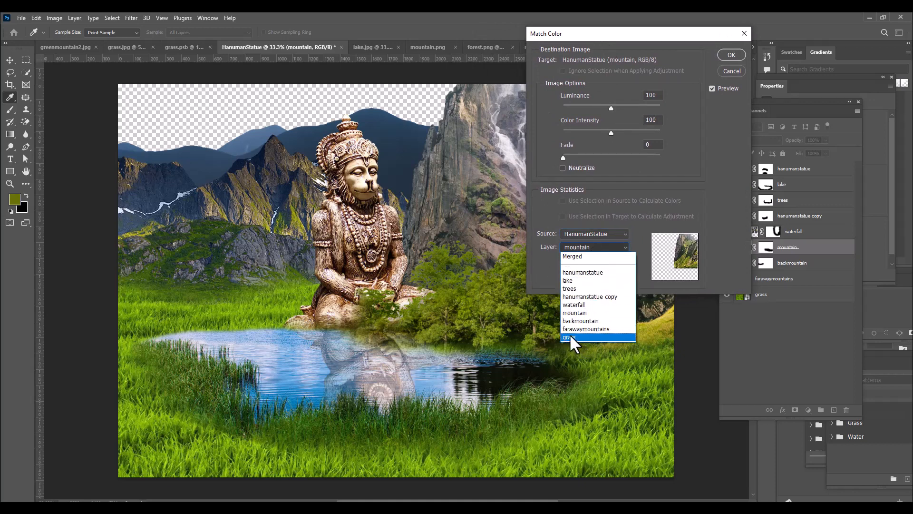
left_click(573, 338)
Soften the mountain layer's grass color match with a Fade slightly above 55 and apply it
left_click_drag(604, 36, 665, 33)
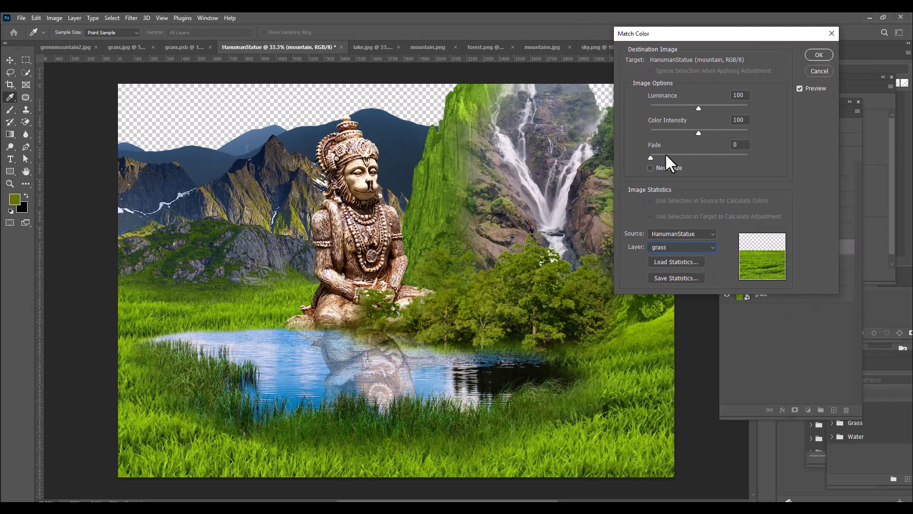
left_click_drag(655, 157, 704, 159)
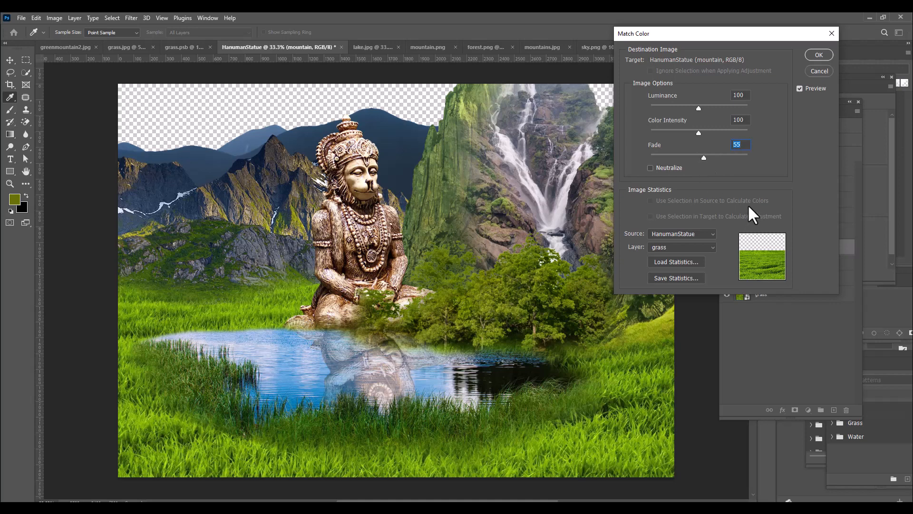
left_click_drag(726, 32, 698, 35)
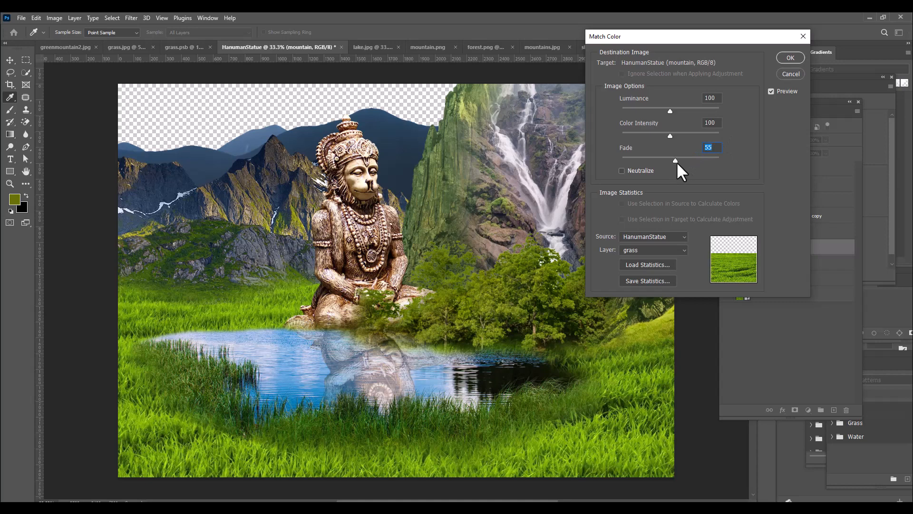
left_click_drag(676, 161, 682, 158)
left_click(790, 57)
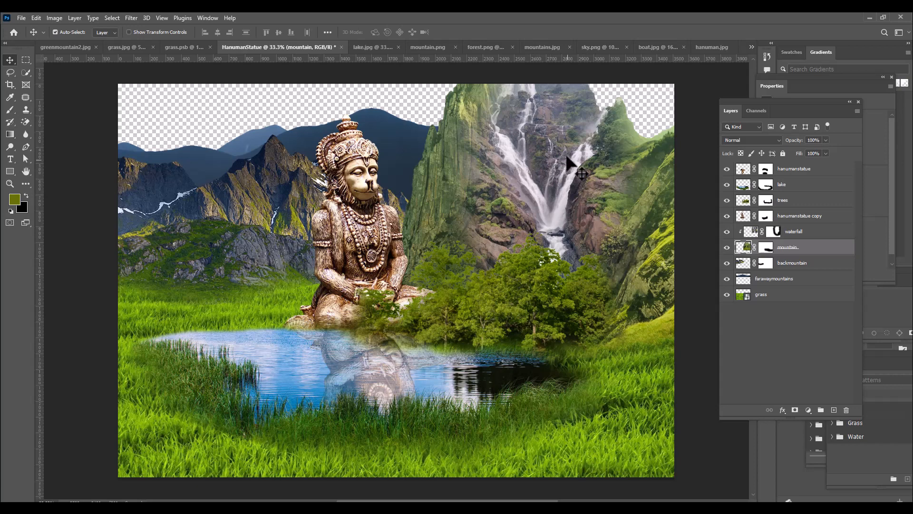
Start Match Color on the waterfall layer's image, with HanumanStatue as the source and grass as the reference layer
left_click(753, 233)
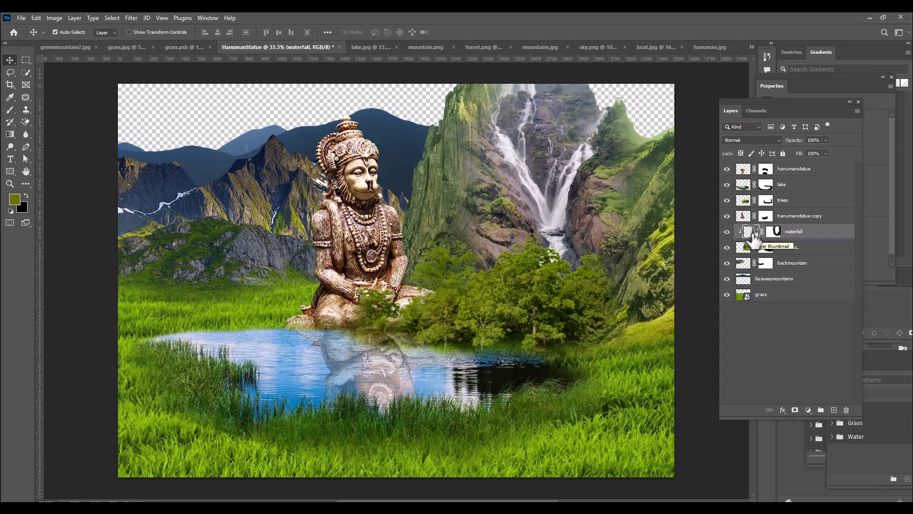
left_click(50, 18)
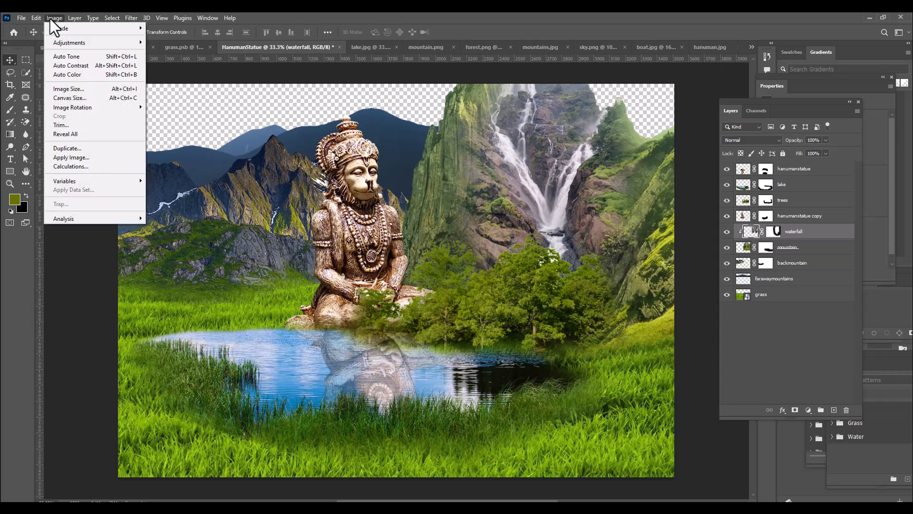
mouse_move(75, 42)
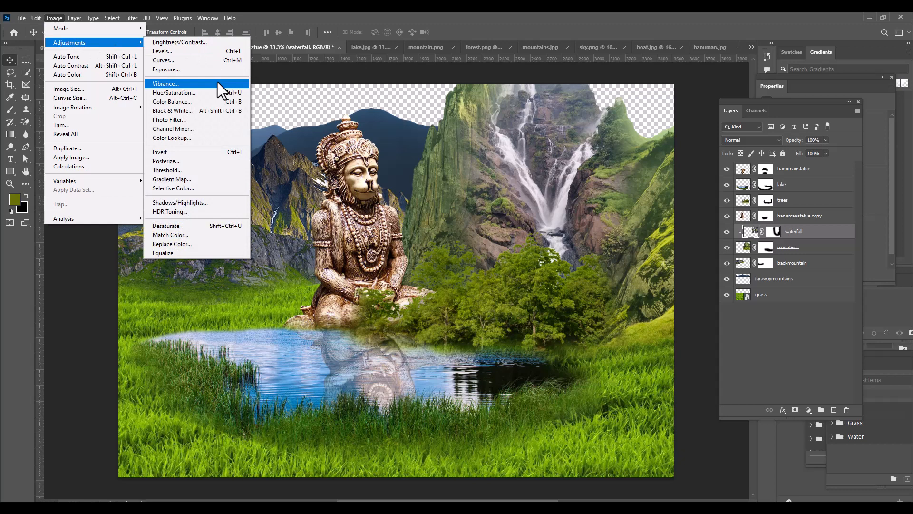
left_click(190, 235)
left_click_drag(620, 37, 665, 33)
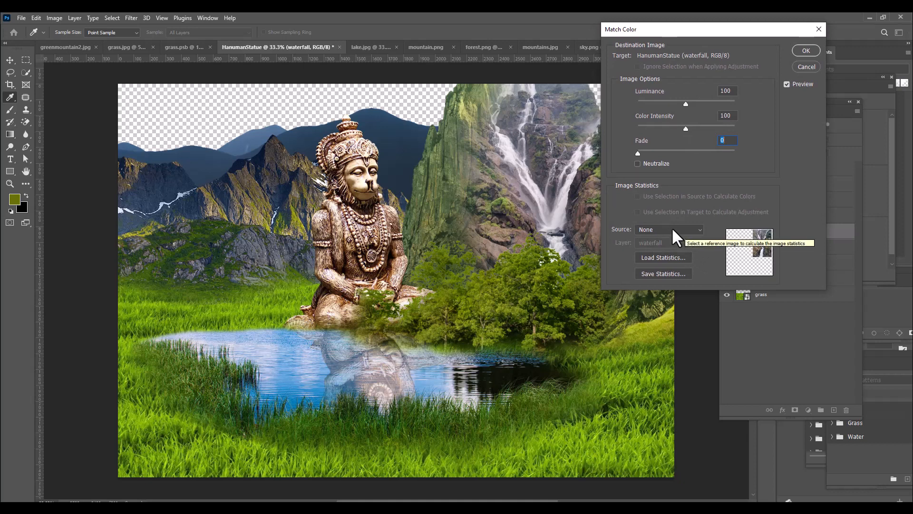
left_click(668, 230)
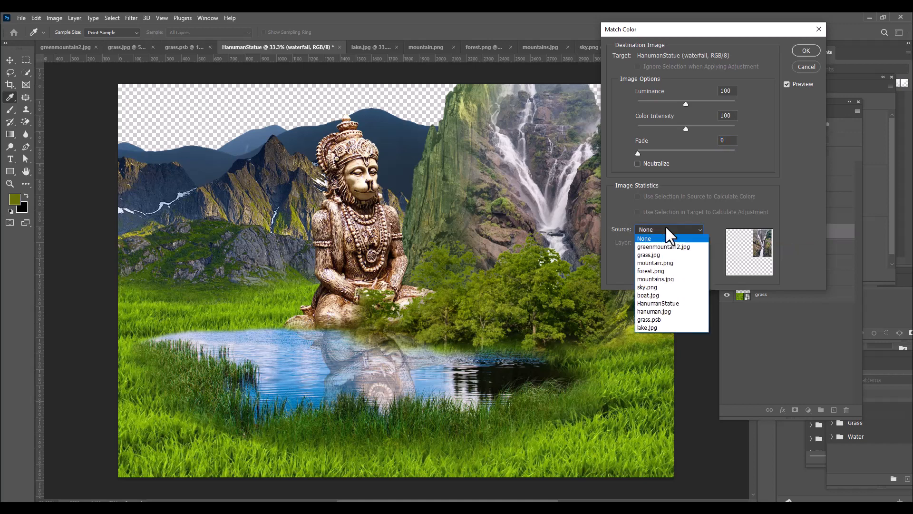
left_click(680, 304)
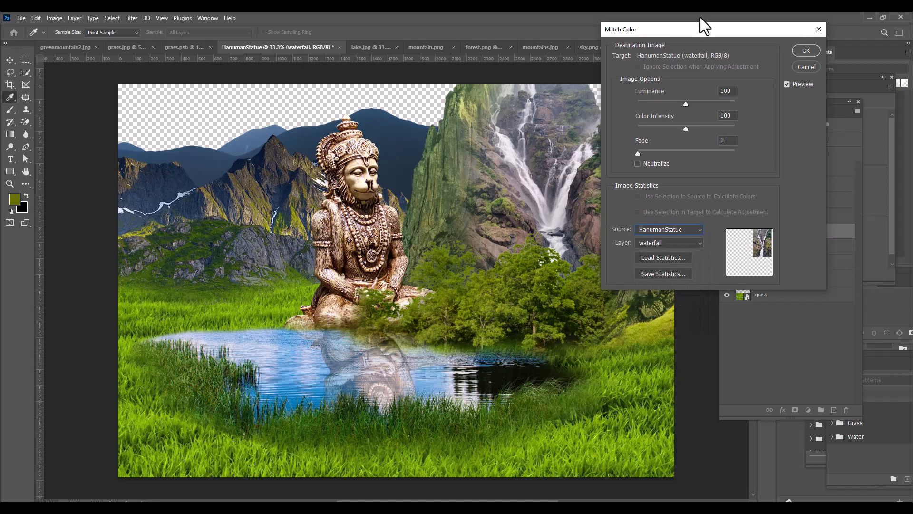
left_click_drag(694, 29, 699, 29)
left_click(669, 243)
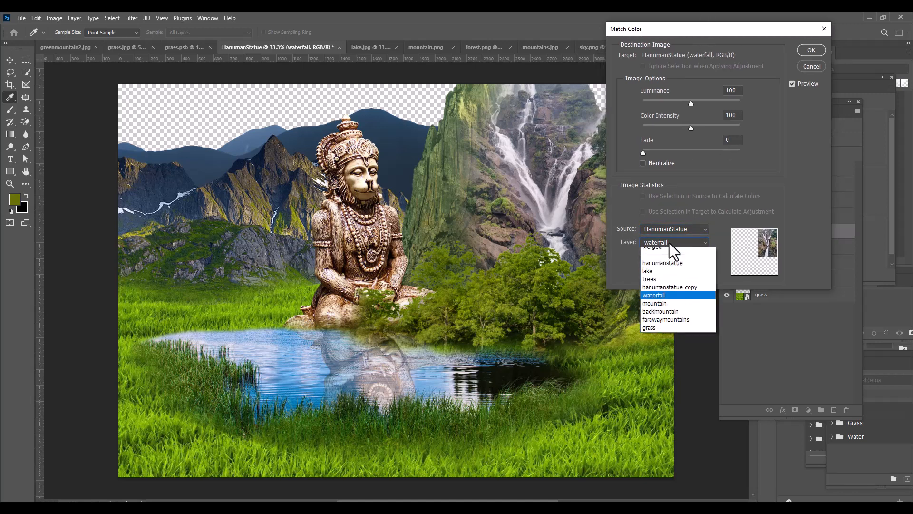
left_click(669, 332)
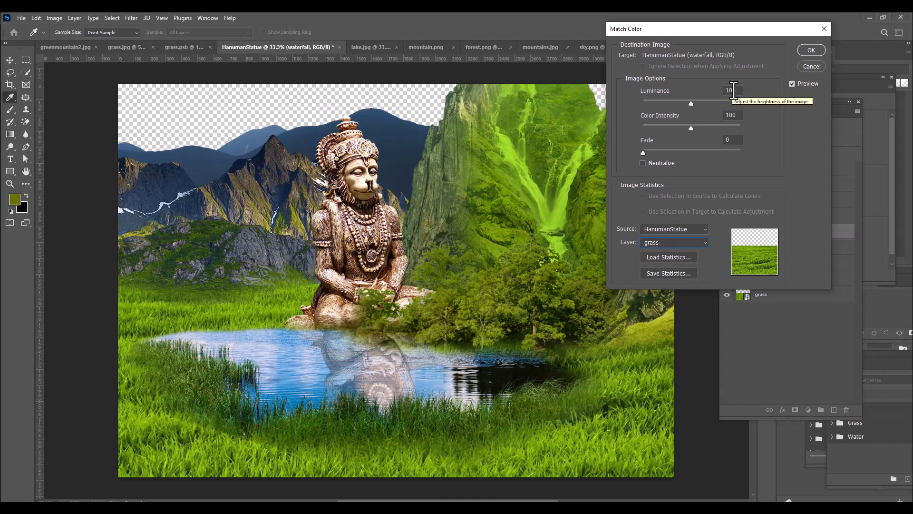
Fade the waterfall layer's color match to about 53 and apply it
left_click_drag(684, 32, 699, 32)
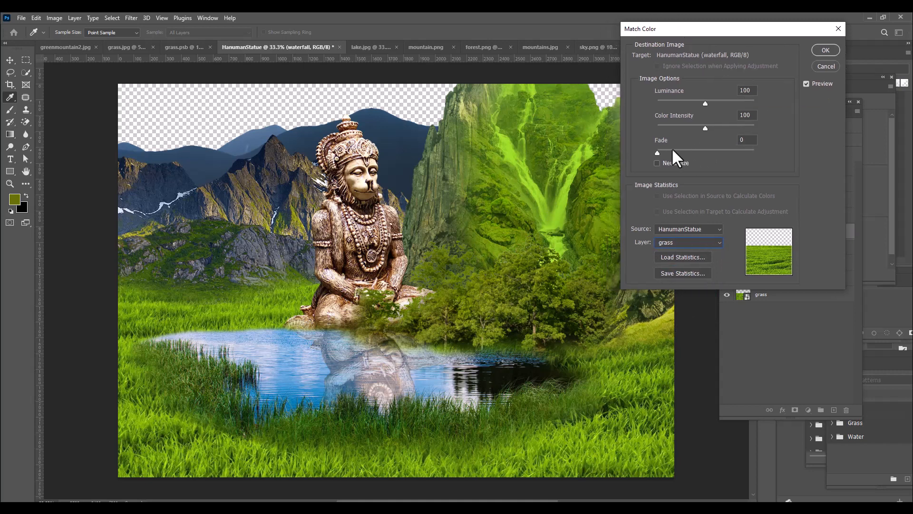
left_click_drag(657, 152, 703, 160)
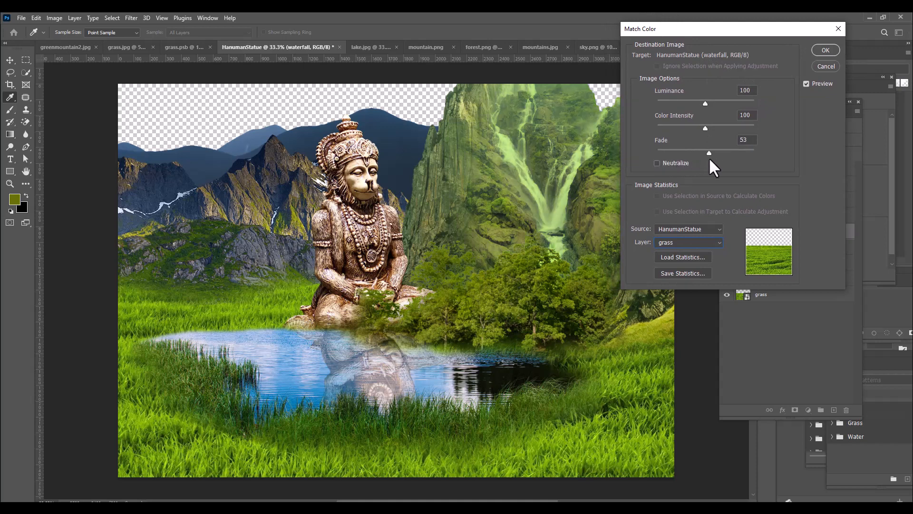
left_click_drag(712, 157, 712, 158)
left_click(826, 50)
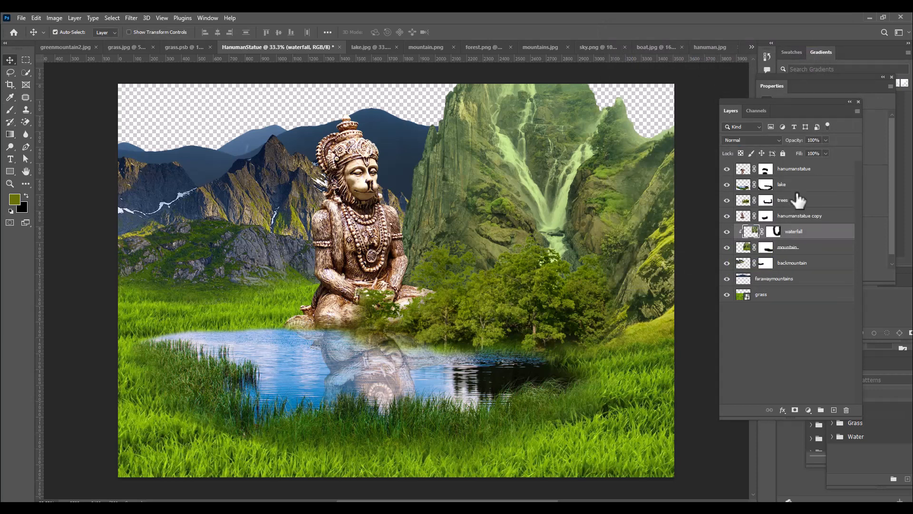
Apply Match Color to the hanumanstatue copy layer, using the grass layer of HanumanStatue as the source and a Fade of 65
left_click(833, 223)
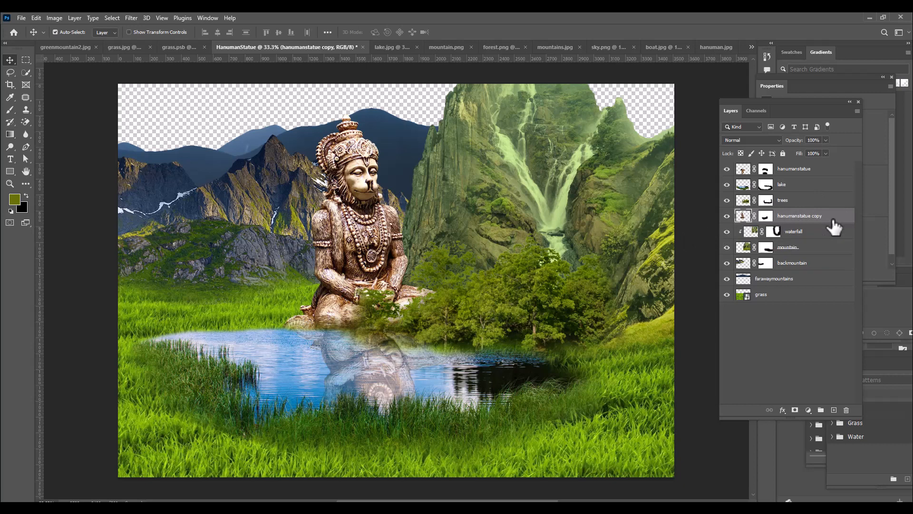
left_click(54, 17)
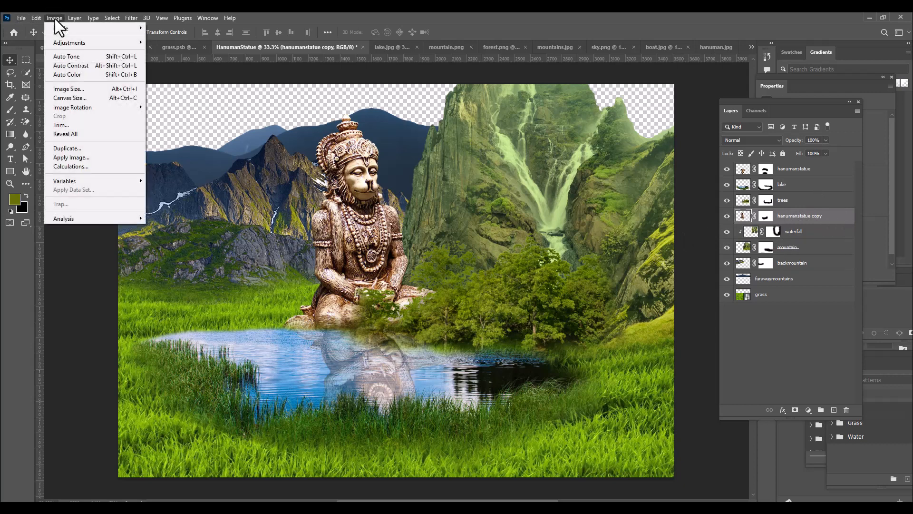
mouse_move(75, 44)
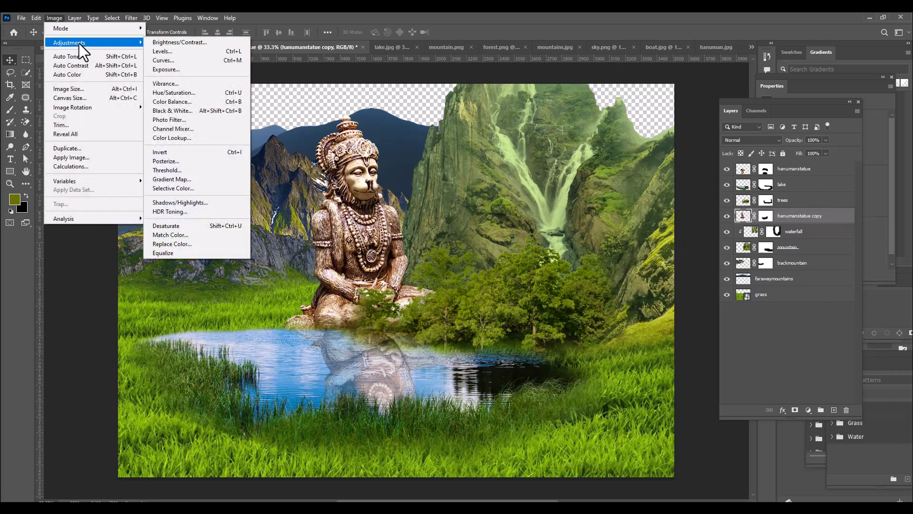
left_click(196, 238)
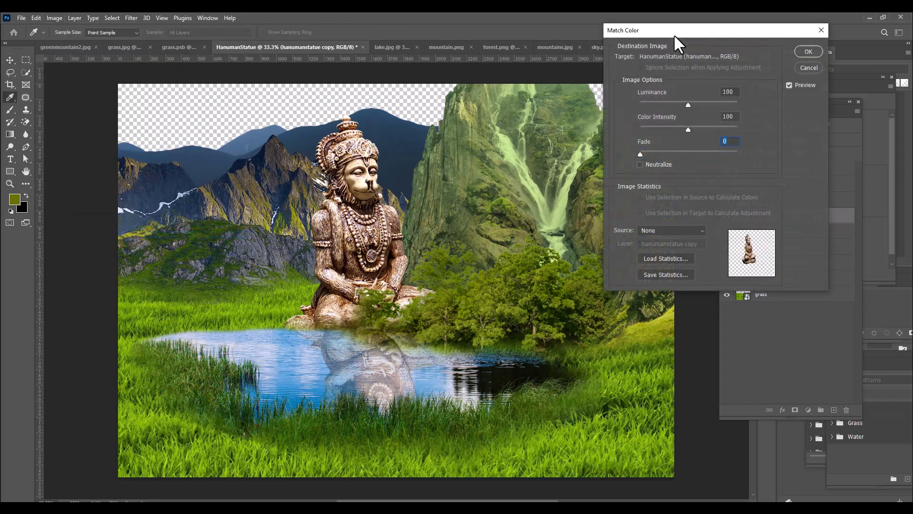
left_click_drag(674, 34, 644, 32)
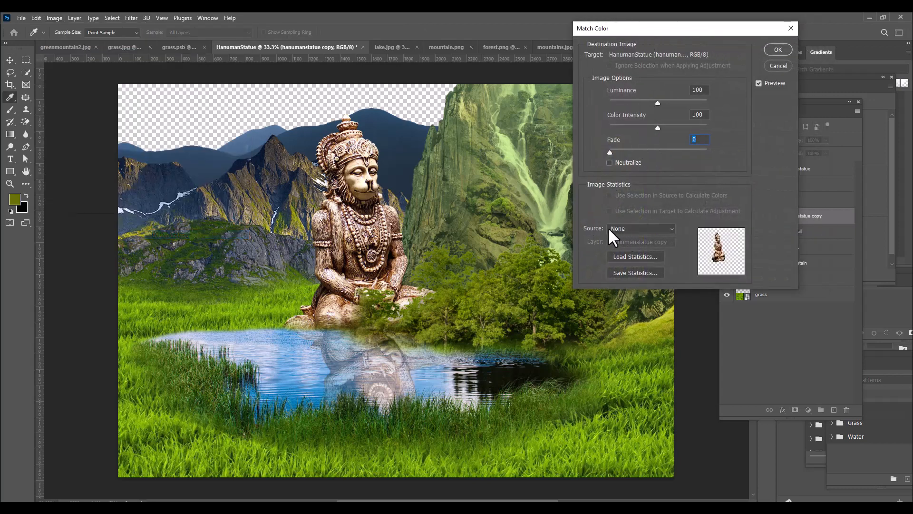
left_click(623, 229)
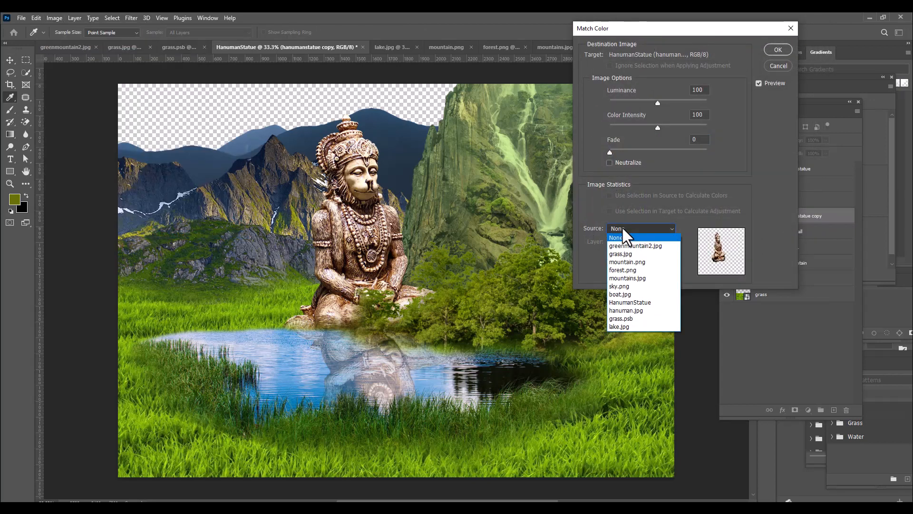
left_click(641, 304)
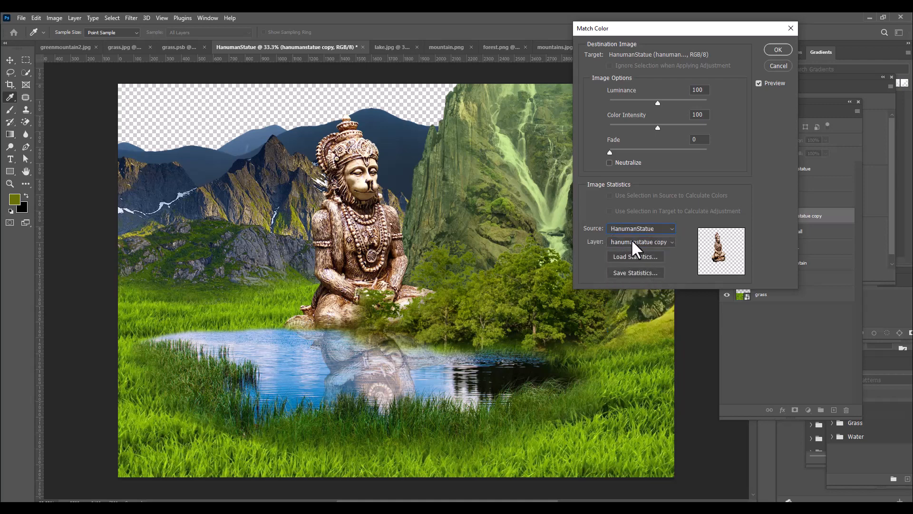
left_click(632, 241)
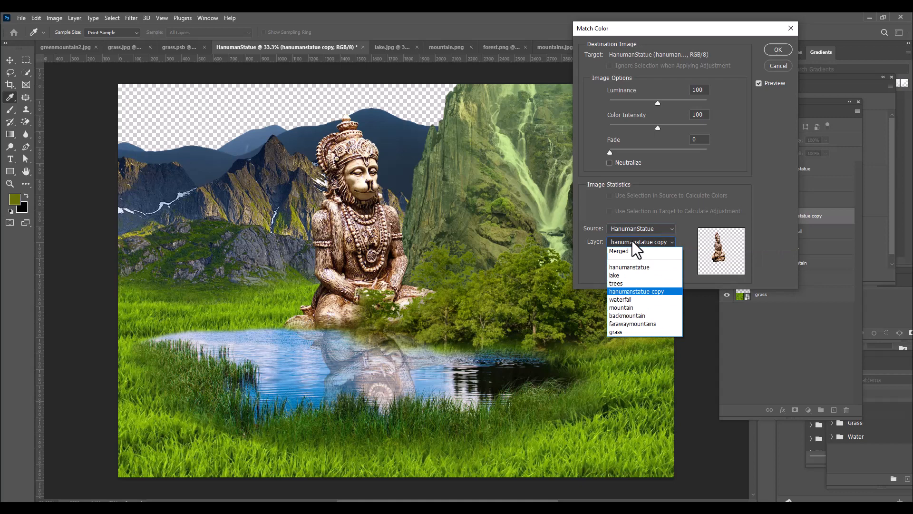
left_click(639, 330)
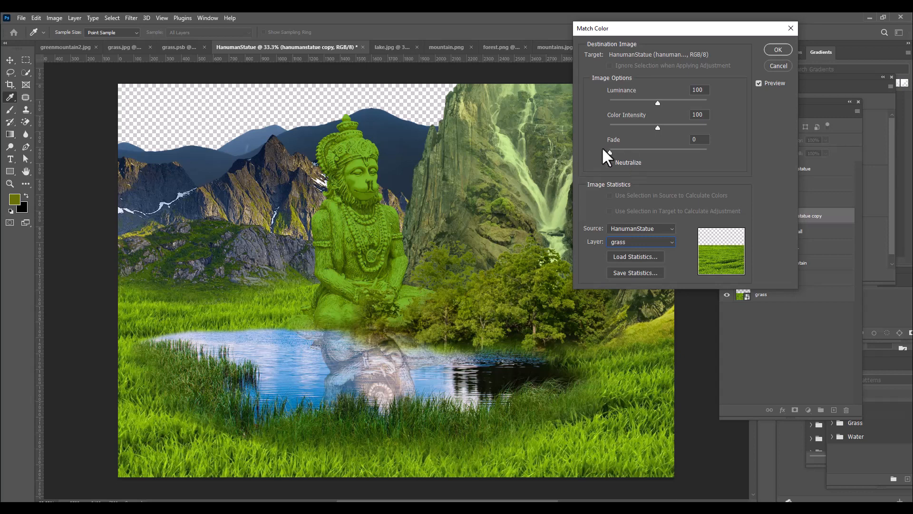
left_click_drag(636, 152, 660, 152)
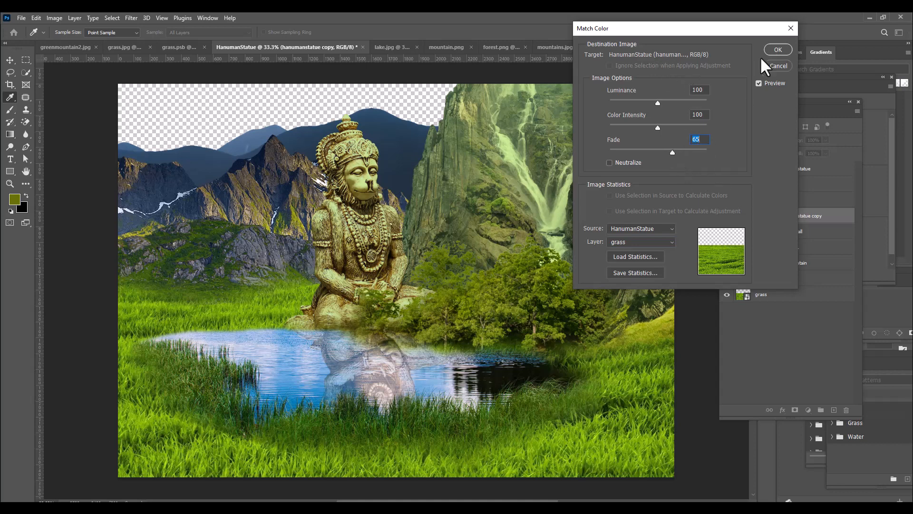
left_click(774, 50)
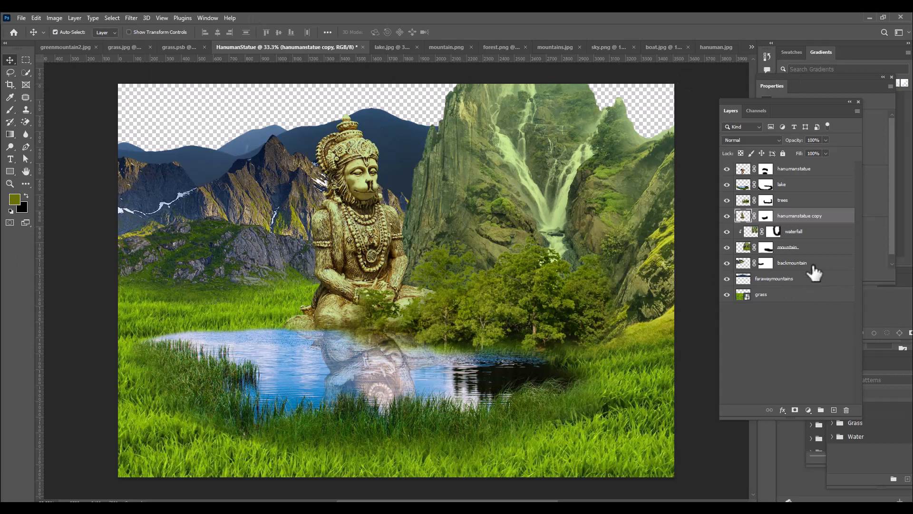
Start Match Color on the backmountain layer, with HanumanStatue as the source and grass as the reference layer
left_click(839, 266)
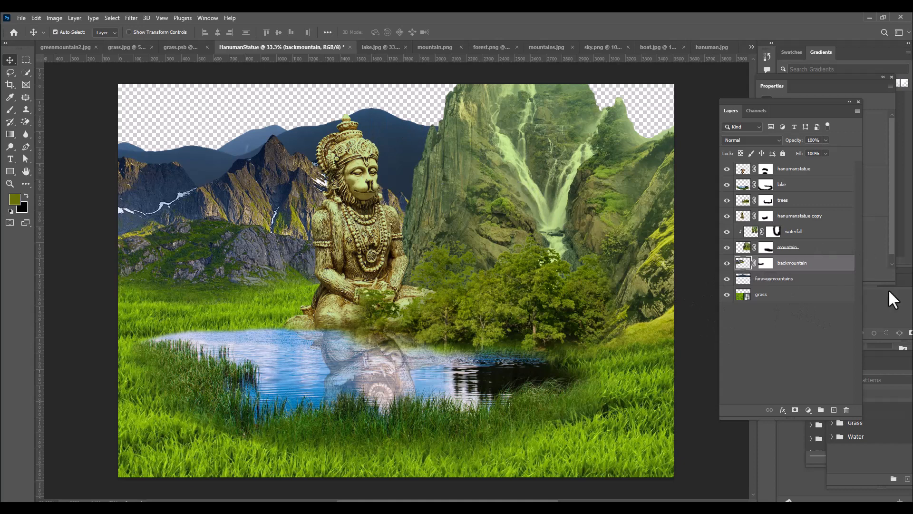
left_click(55, 21)
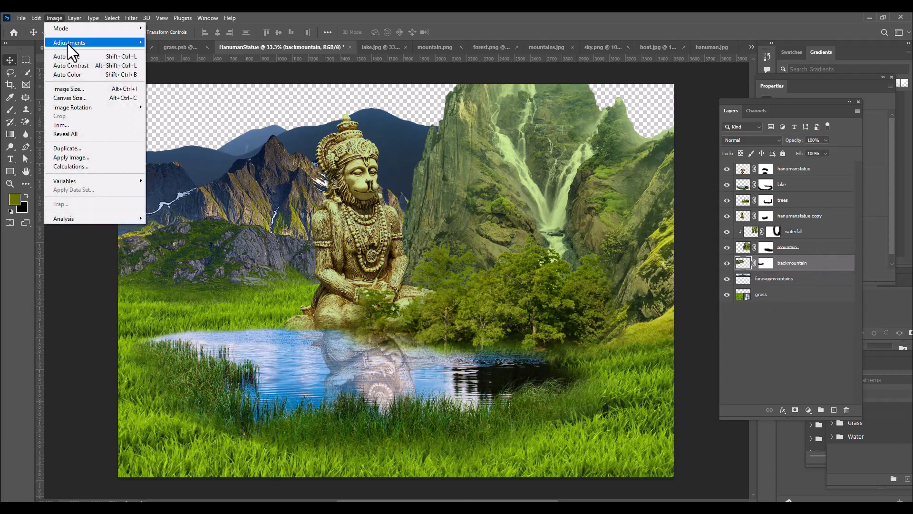
mouse_move(141, 44)
left_click(200, 237)
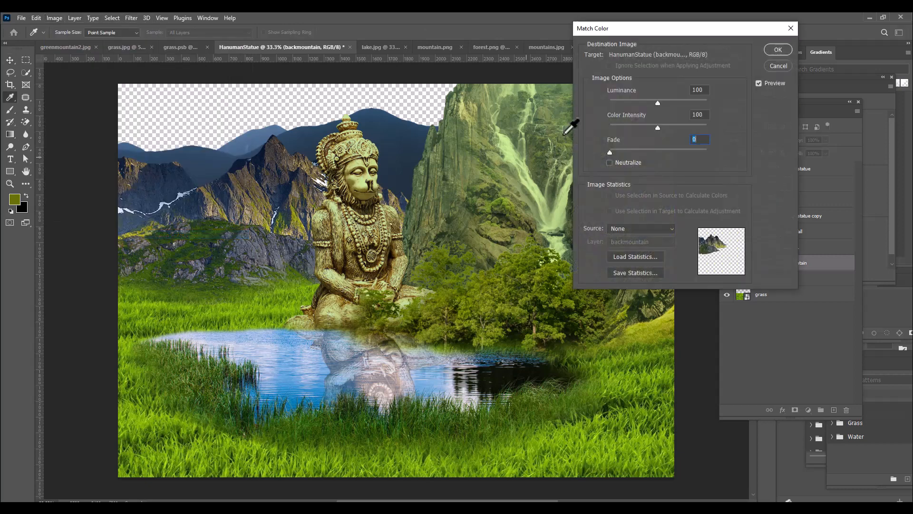
left_click_drag(685, 27, 642, 29)
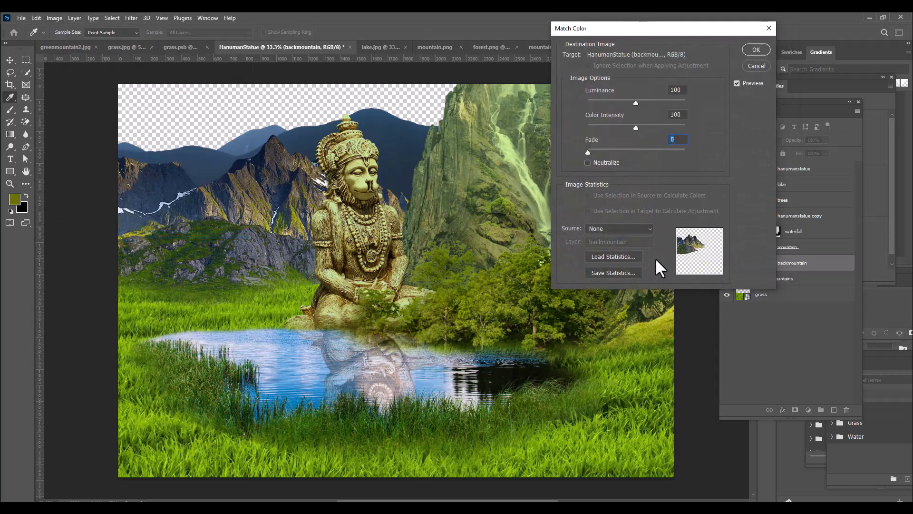
left_click(618, 228)
left_click(612, 300)
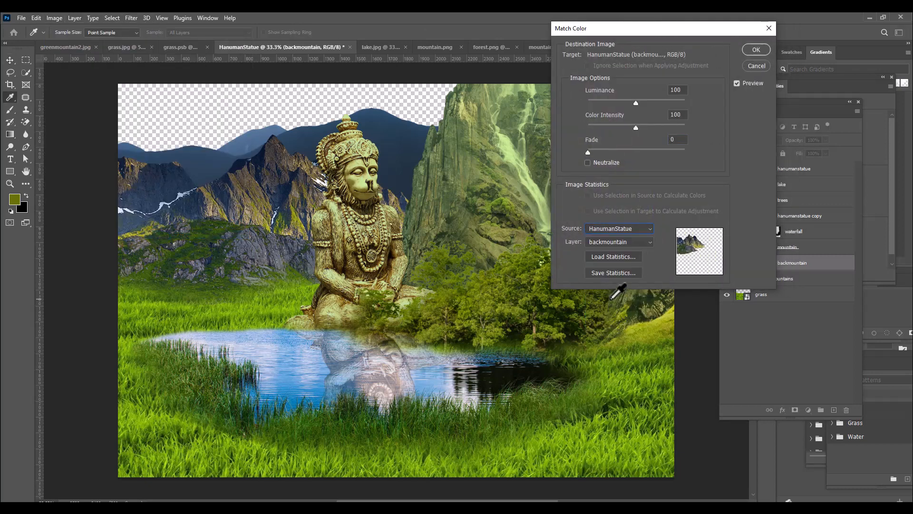
left_click(618, 242)
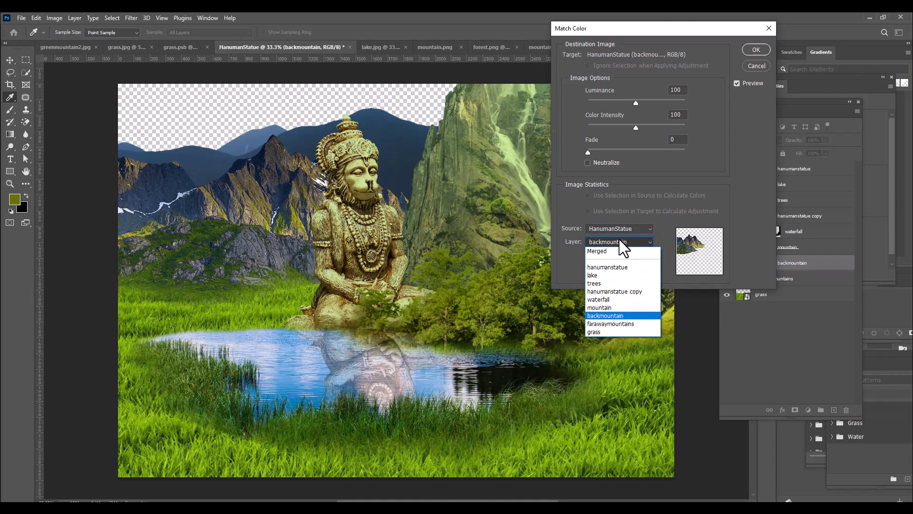
left_click(601, 332)
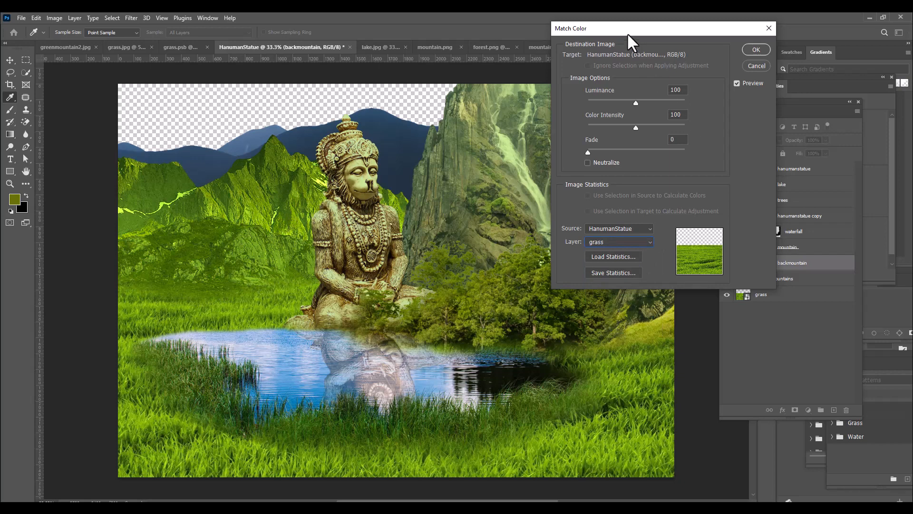
Set the backmountain color match to Fade 60, Color Intensity 142 and Luminance slightly below 69, and apply it
left_click_drag(627, 33, 642, 32)
left_click_drag(604, 150, 655, 153)
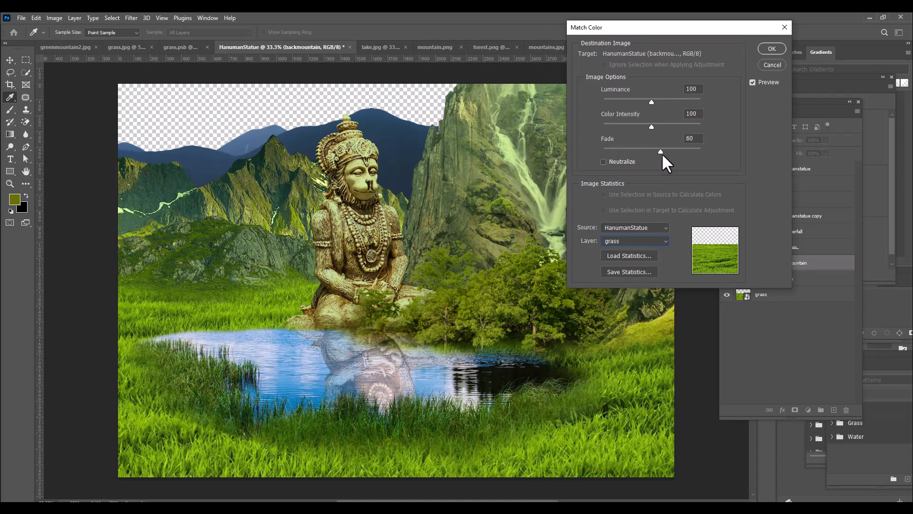
left_click_drag(662, 154, 662, 154)
left_click_drag(635, 27, 627, 29)
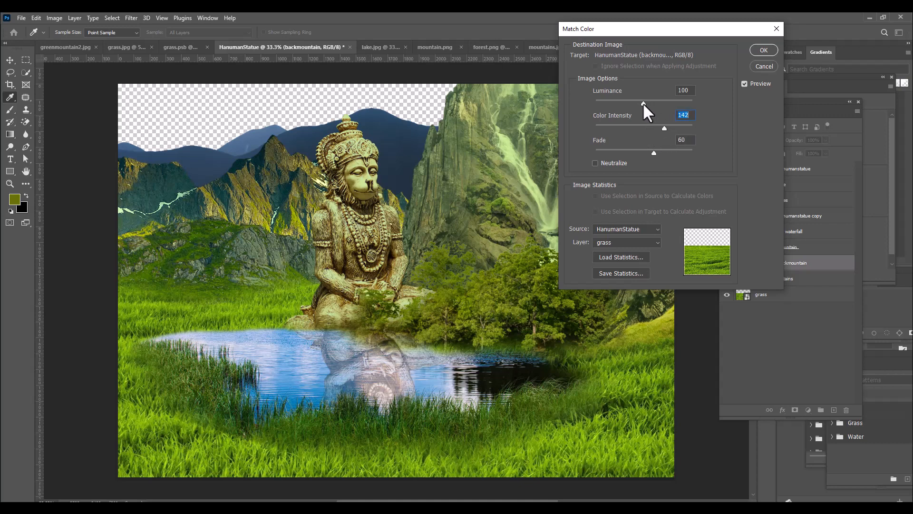
mouse_move(643, 103)
left_mouse_down()
mouse_move(670, 102)
mouse_move(629, 107)
left_mouse_up()
key("shift+Tab")
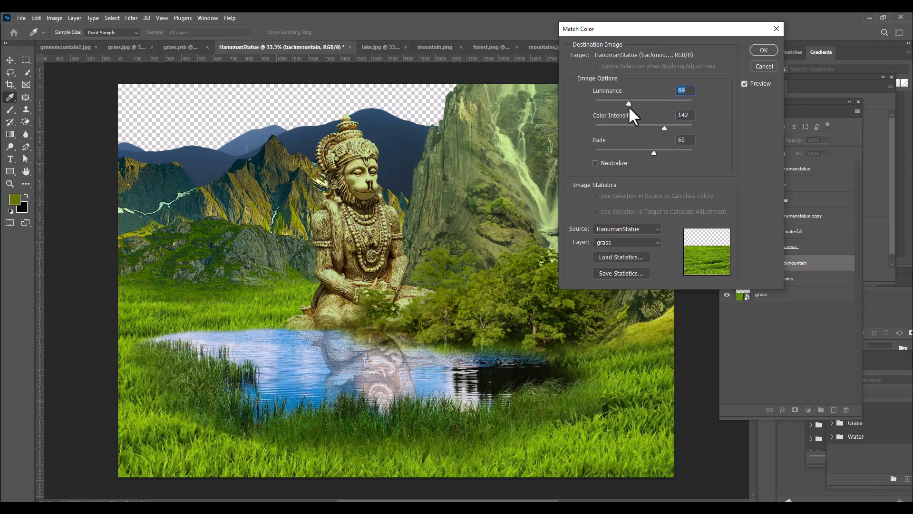
left_click_drag(629, 106, 624, 103)
left_click_drag(603, 30, 583, 31)
left_click(742, 51)
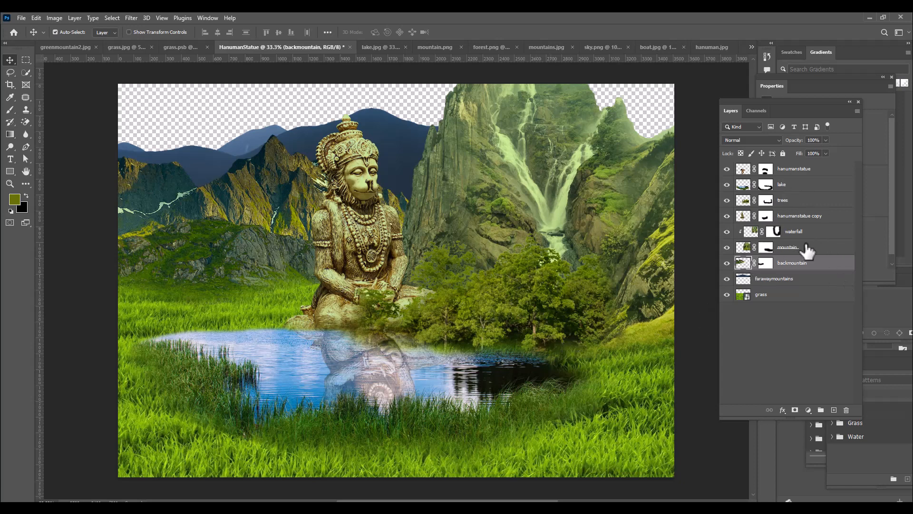
Start Match Color on the trees layer, with HanumanStatue as the source and grass as the reference layer
left_click(808, 187)
left_click(806, 206)
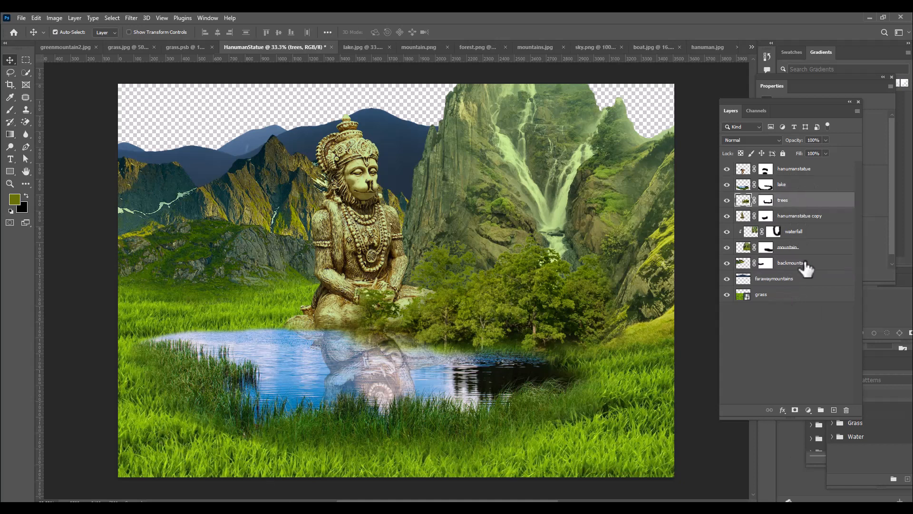
left_click(49, 20)
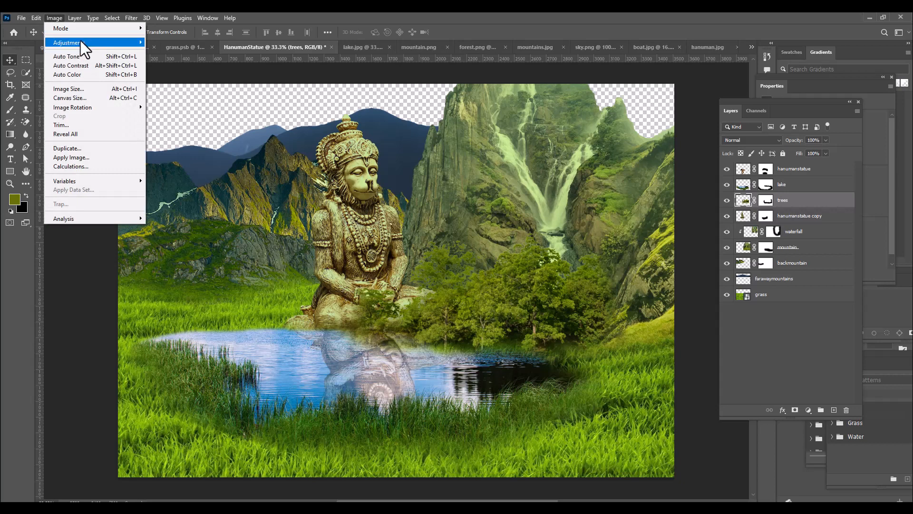
mouse_move(80, 41)
left_click(221, 235)
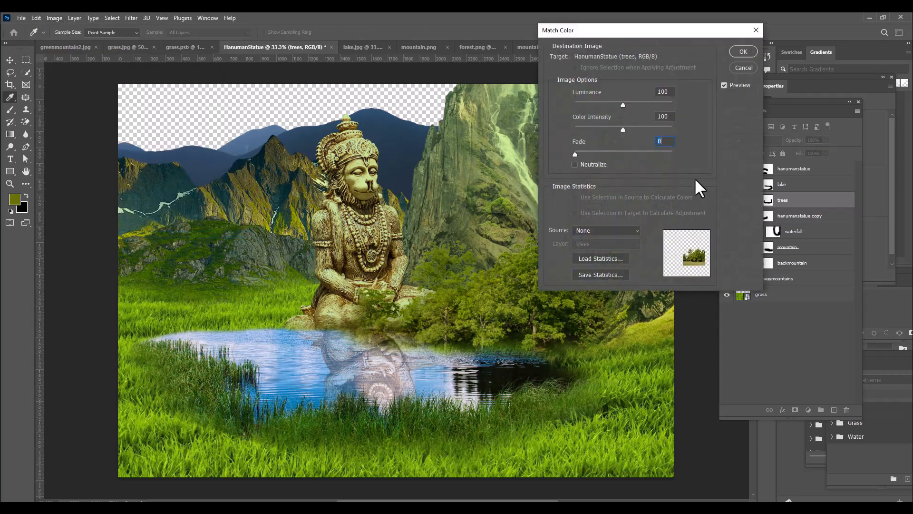
left_click_drag(621, 38, 635, 36)
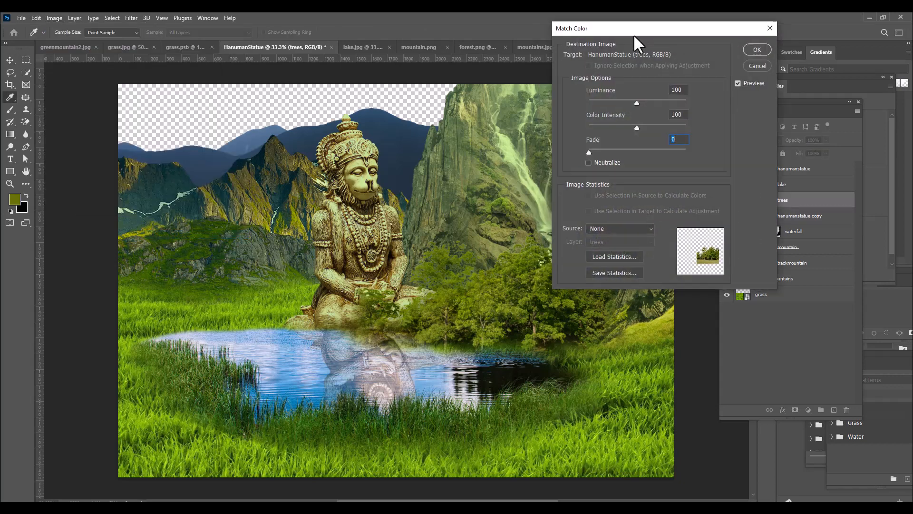
left_click(615, 229)
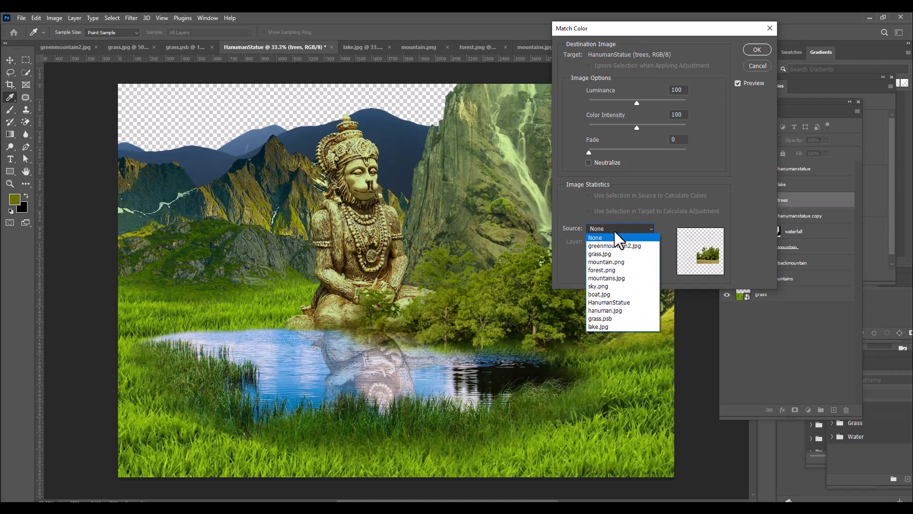
left_click(620, 301)
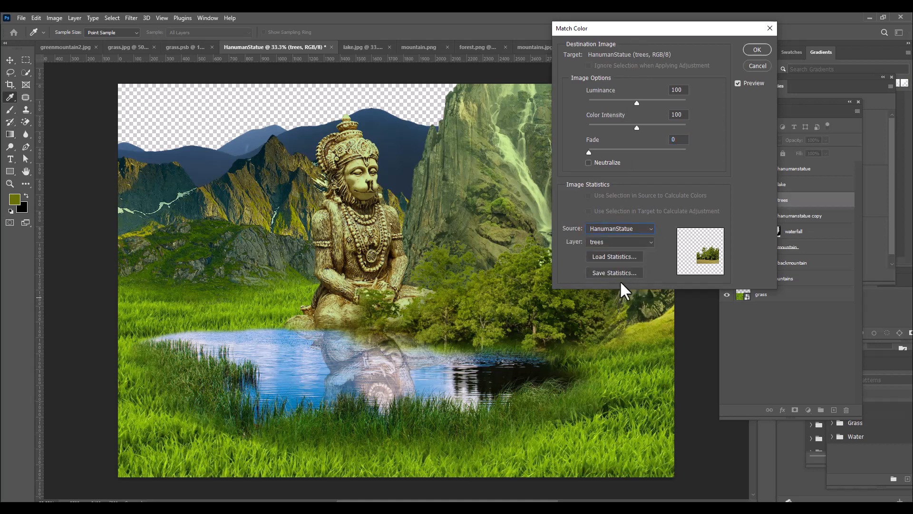
left_click(615, 243)
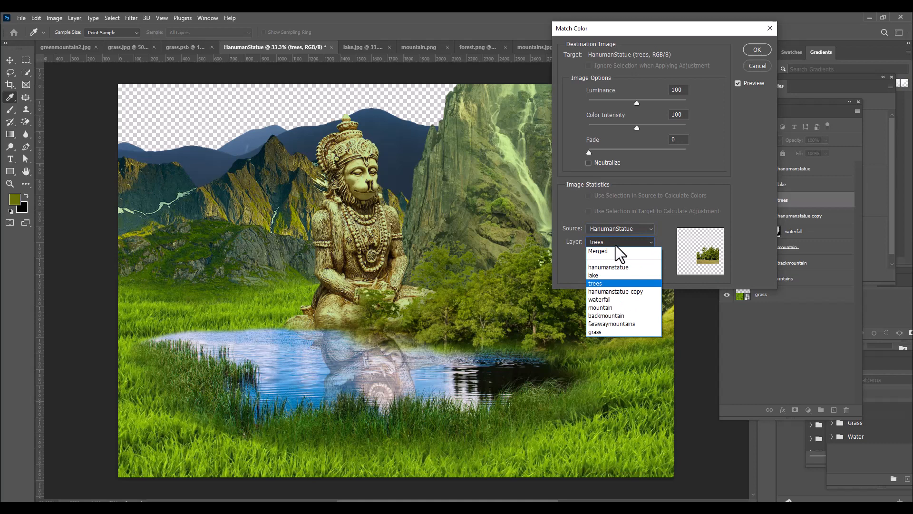
left_click(605, 331)
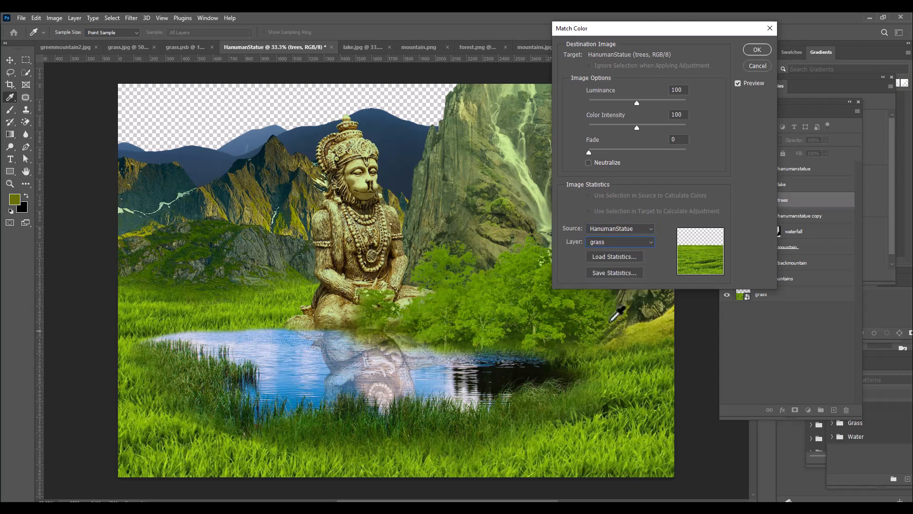
Fade the trees layer's color match to 67 and apply it
left_click_drag(612, 30, 644, 27)
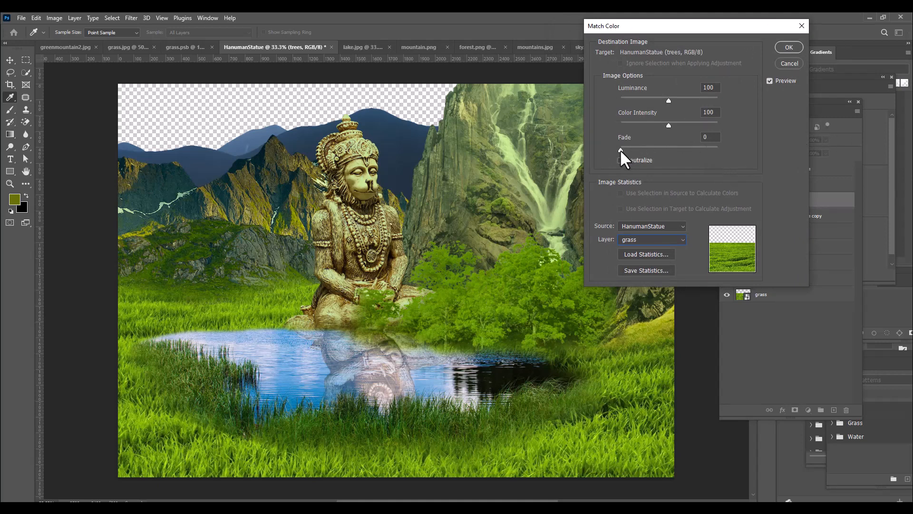
left_click_drag(650, 150, 672, 152)
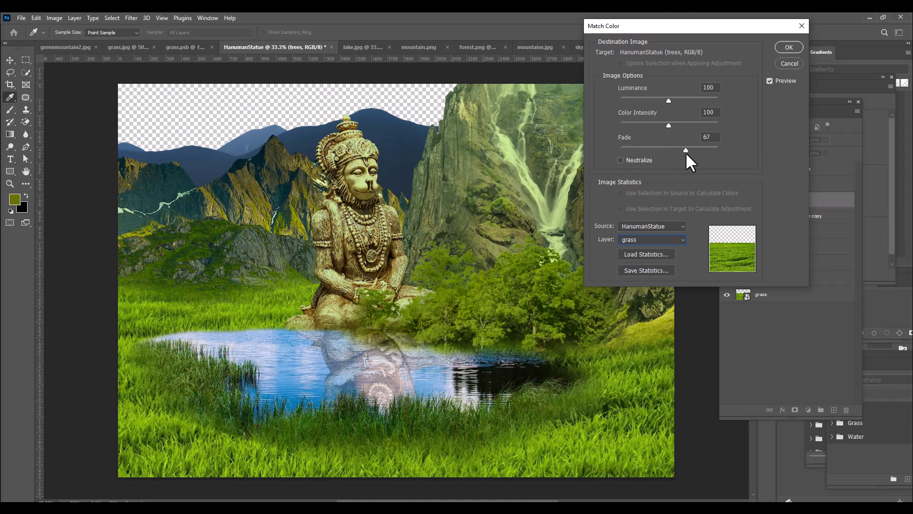
left_click(686, 150)
left_click_drag(687, 24, 661, 24)
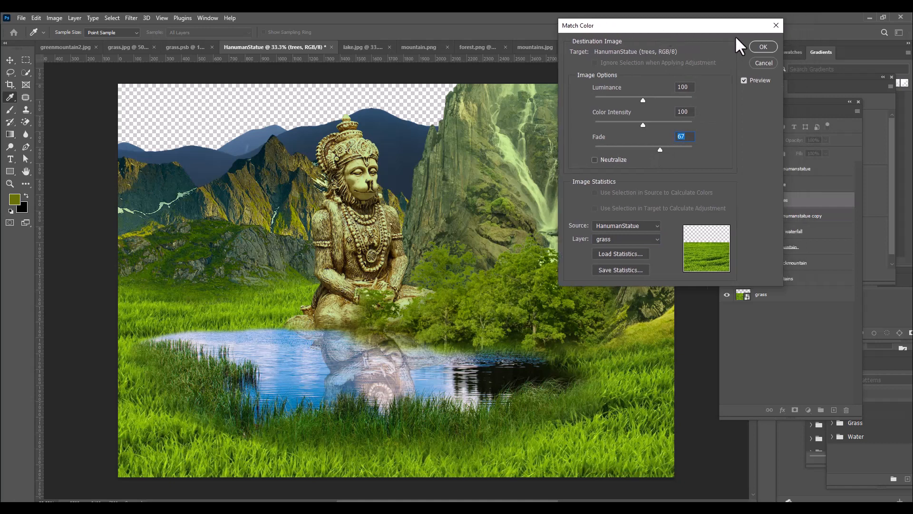
left_click(762, 47)
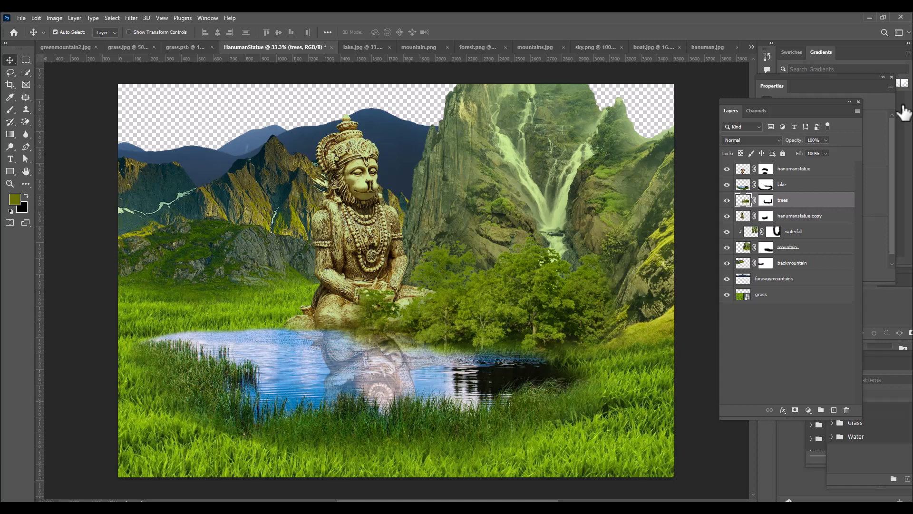
Copy the sky.png image into HanumanStatue and place its layer beneath the grass layer
left_click(595, 47)
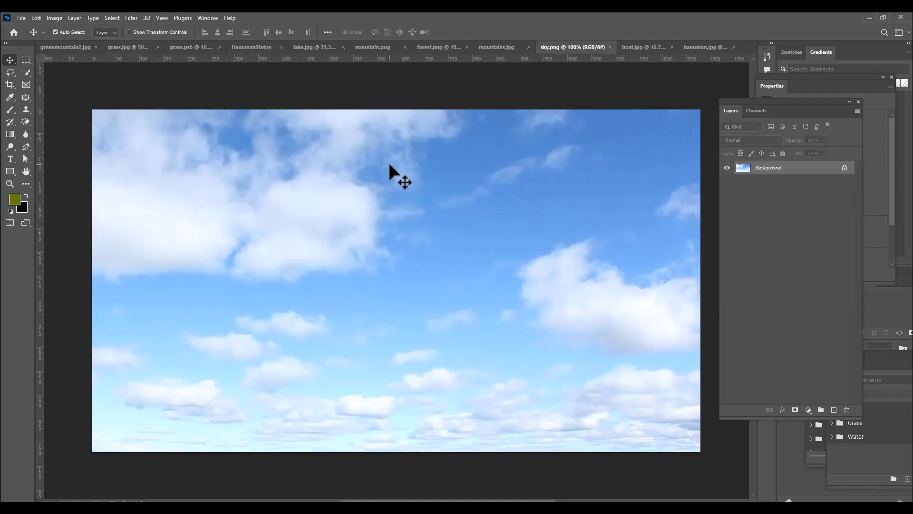
left_click_drag(390, 165, 230, 119)
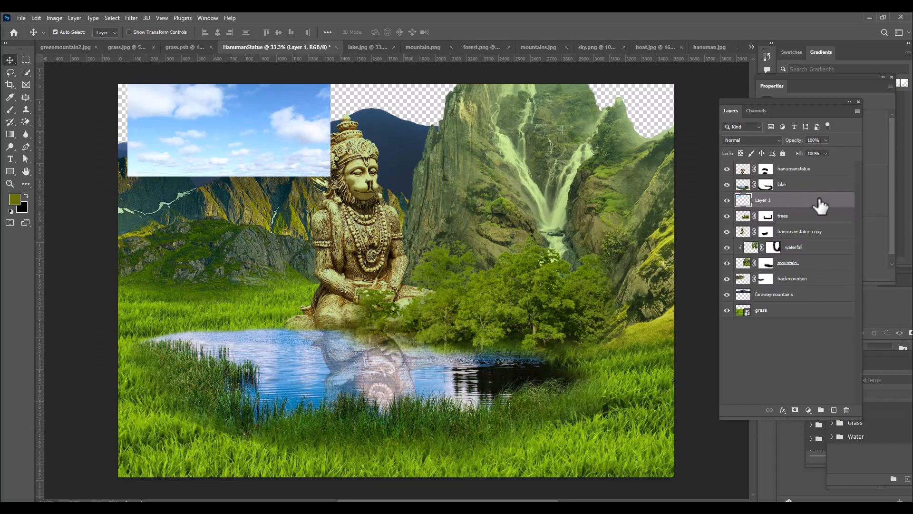
left_click_drag(824, 200, 804, 313)
Enlarge and reposition the sky image with Free Transform so it fills the whole area behind the mountains
key("ctrl+t")
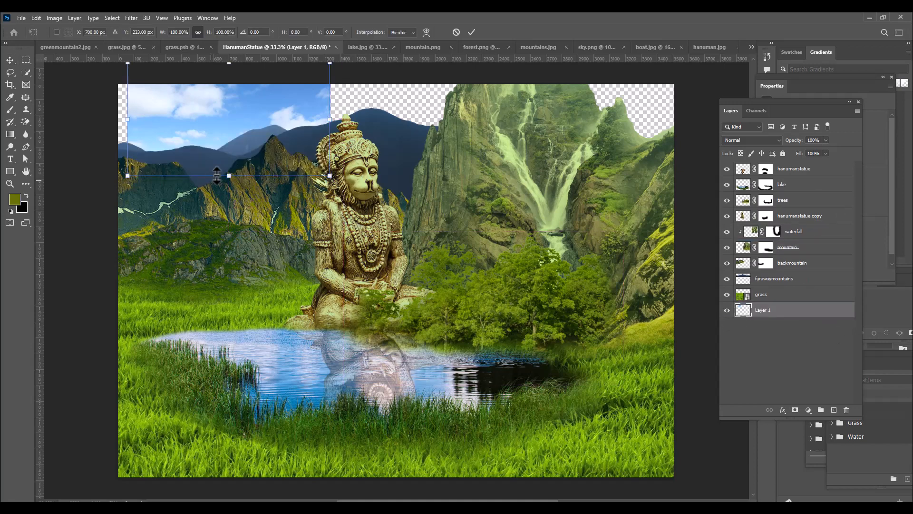
left_click_drag(330, 175, 757, 291)
left_click_drag(411, 113, 469, 113)
key("Return")
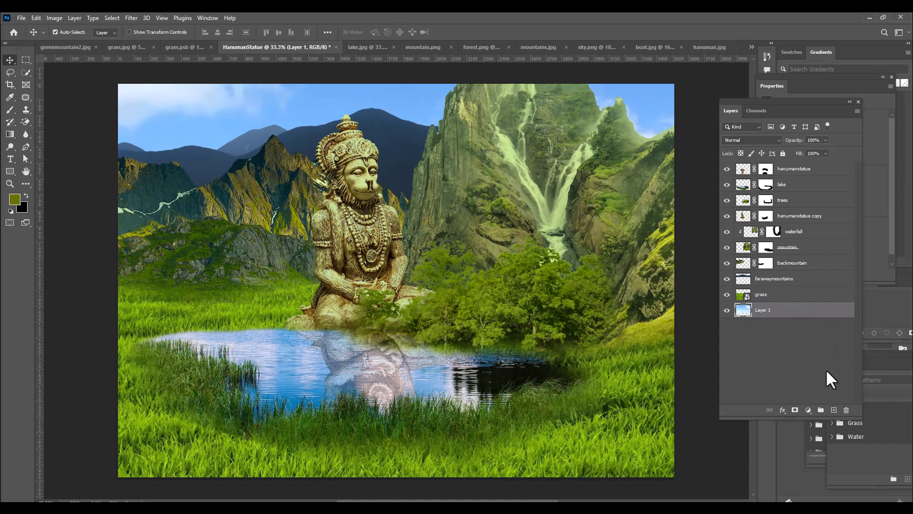
Add an empty layer above the sky image and rename the image's layer to sky
left_click(833, 410)
double_click(763, 326)
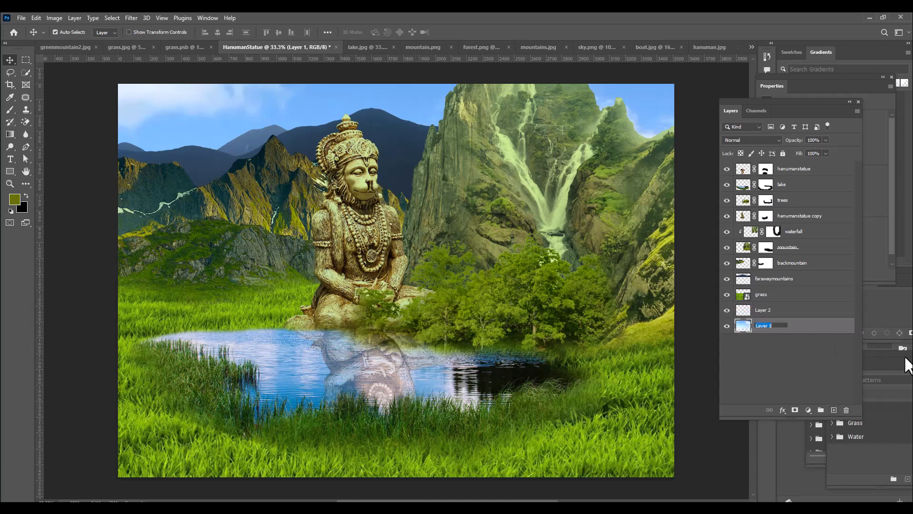
type("sky")
key("Return")
Choose a bright orange foreground color with a hue of about 40° and fill the empty layer above the sky
left_click(792, 313)
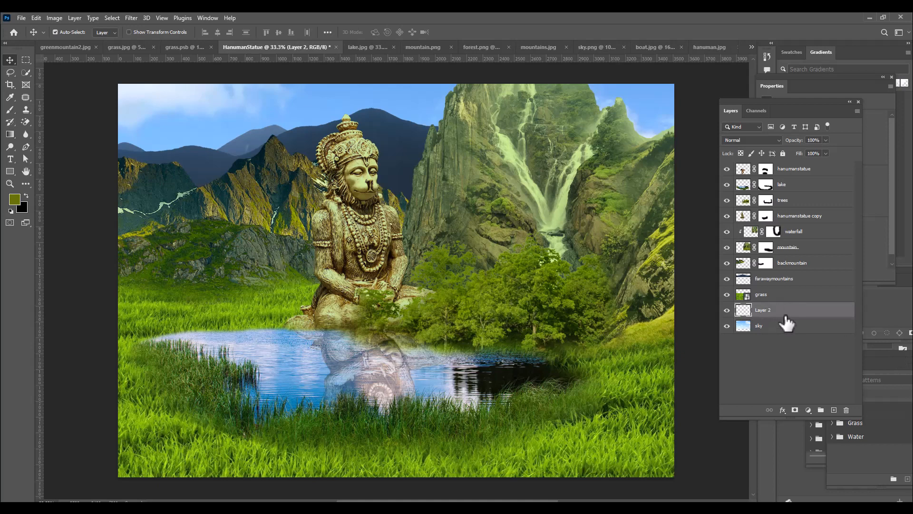
left_click(14, 200)
left_click(706, 246)
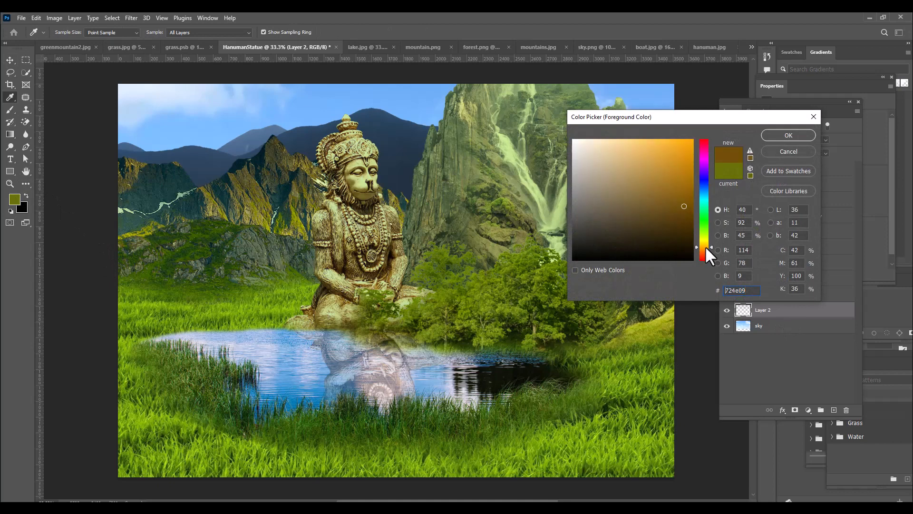
left_click(686, 142)
left_click(783, 133)
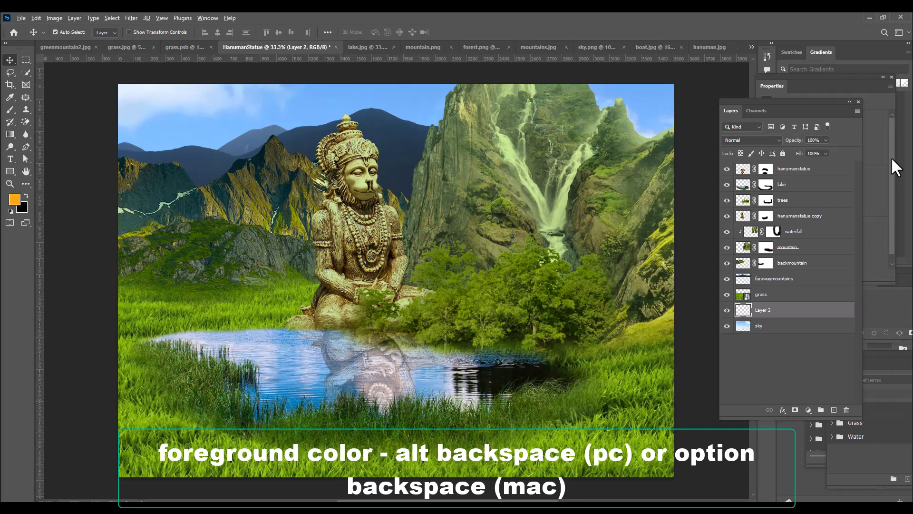
key("alt+BackSpace")
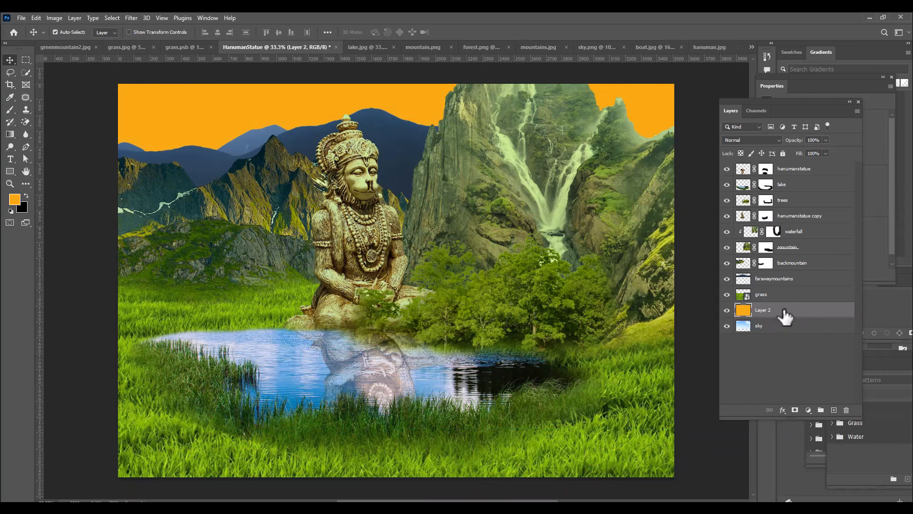
Tint the sky by setting the orange layer to Hard Light and reducing its opacity, and select the sky layer
left_click(758, 140)
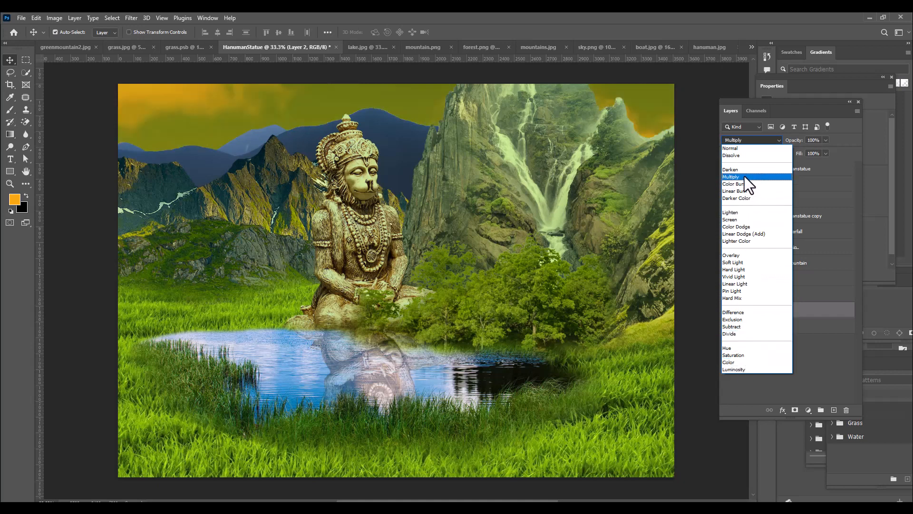
left_click(747, 269)
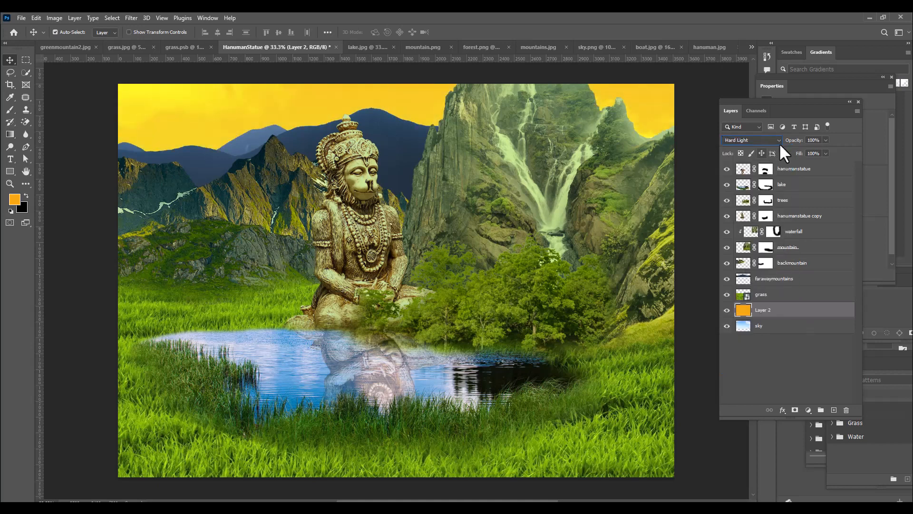
left_click(826, 140)
left_click_drag(825, 150, 810, 151)
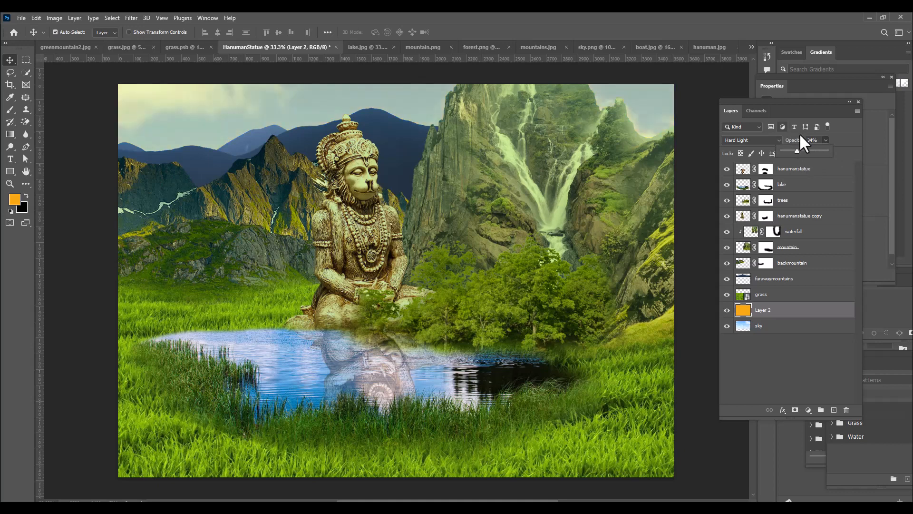
left_click(750, 140)
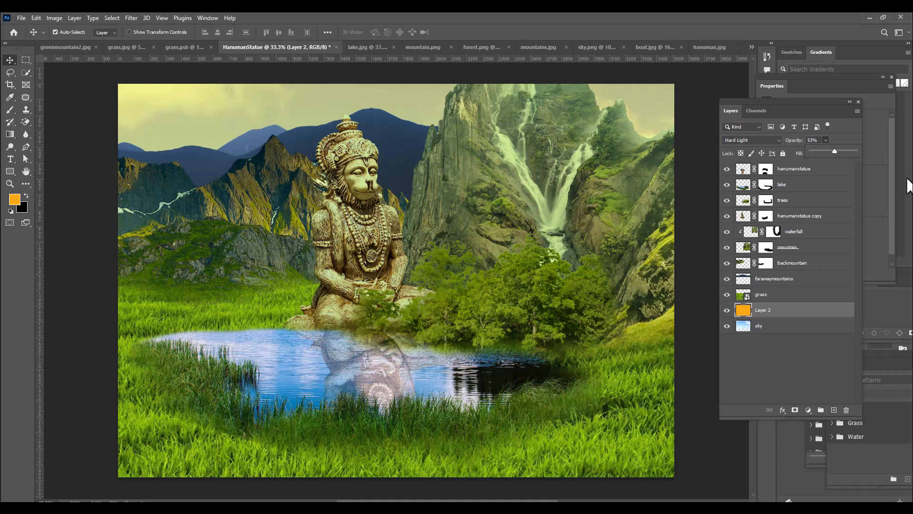
left_click(792, 326)
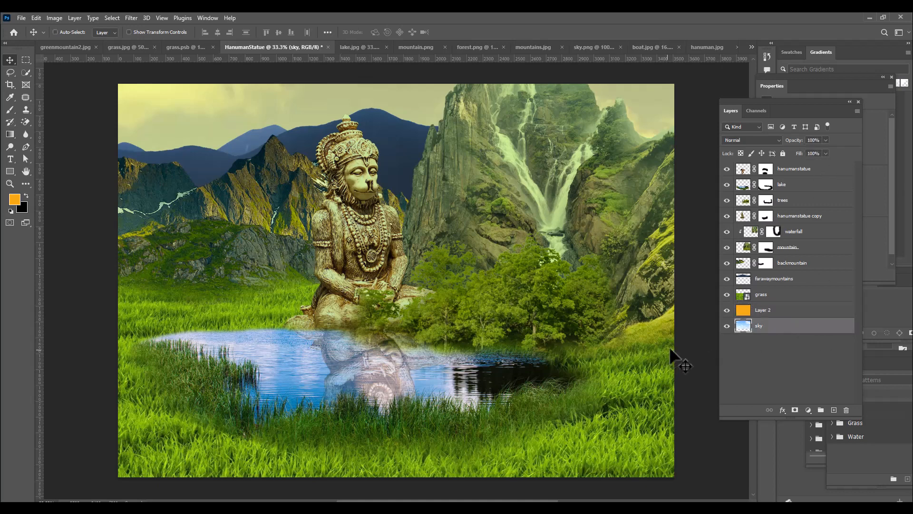
Scale the sky image down to about 88% with Free Transform, keeping it over the whole area behind the mountains
key("ctrl+t")
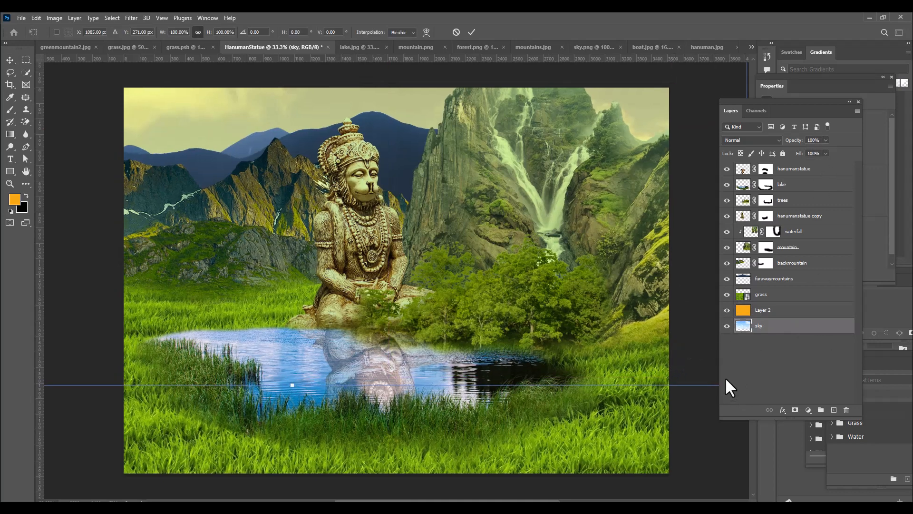
key("ctrl+minus")
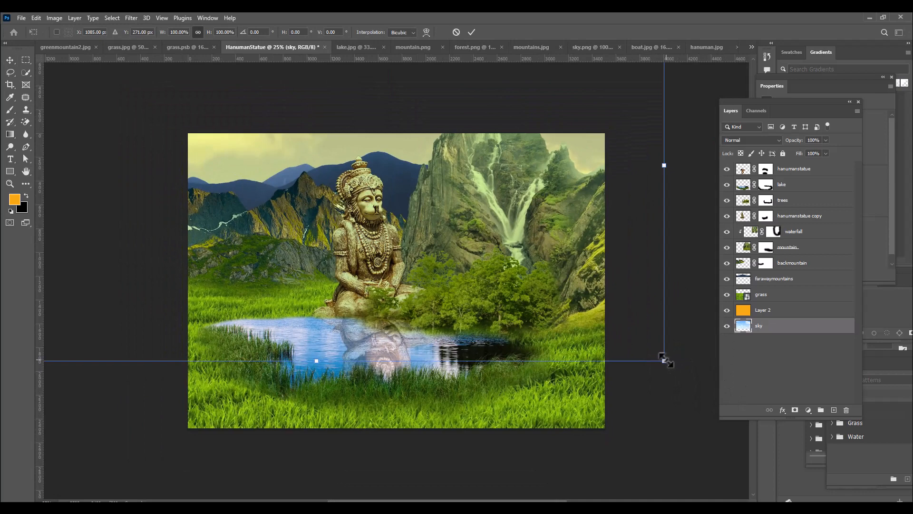
left_click_drag(664, 361, 623, 338)
mouse_move(605, 163)
left_mouse_down()
mouse_move(603, 155)
mouse_move(628, 159)
mouse_move(632, 169)
mouse_move(617, 159)
left_mouse_up()
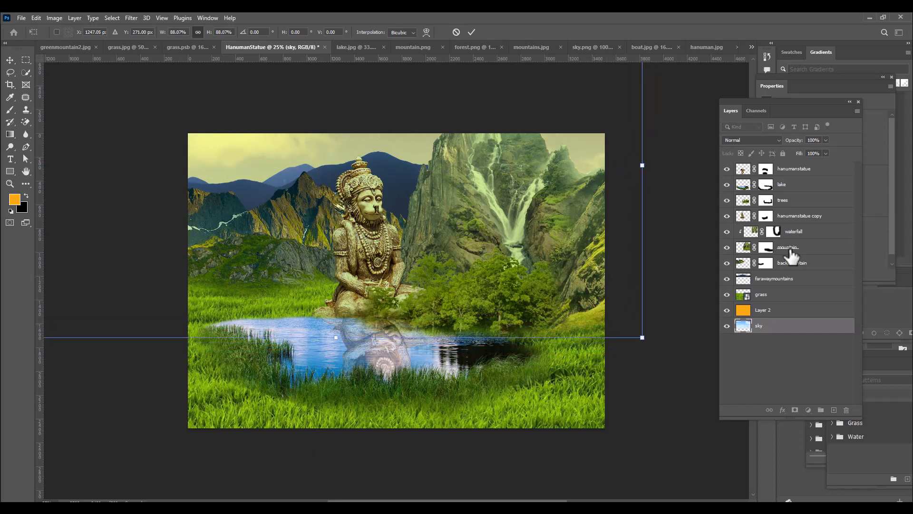
key("Return")
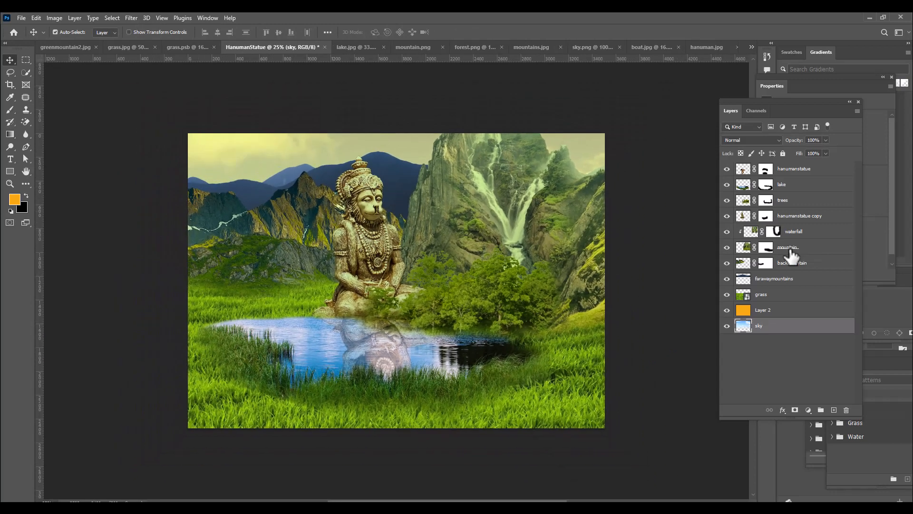
Open the temple3 image from the hanuman folder
key("ctrl+o")
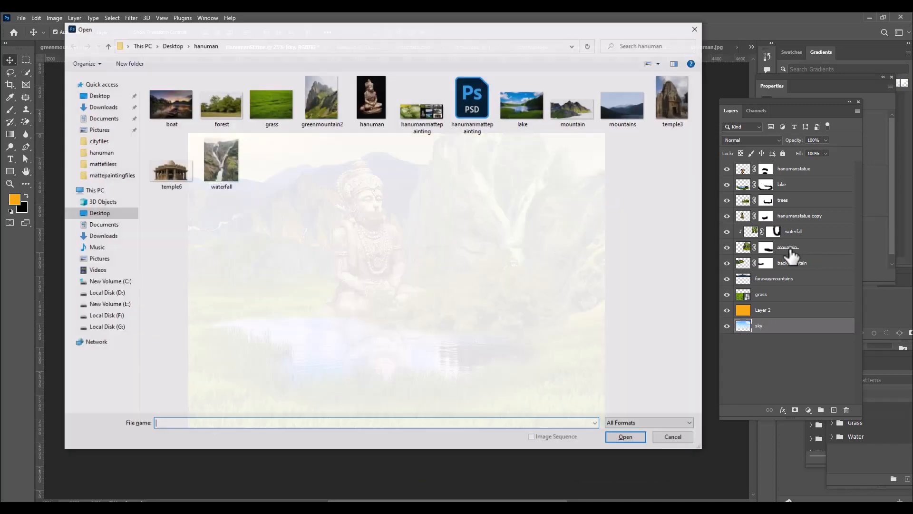
left_click(667, 101)
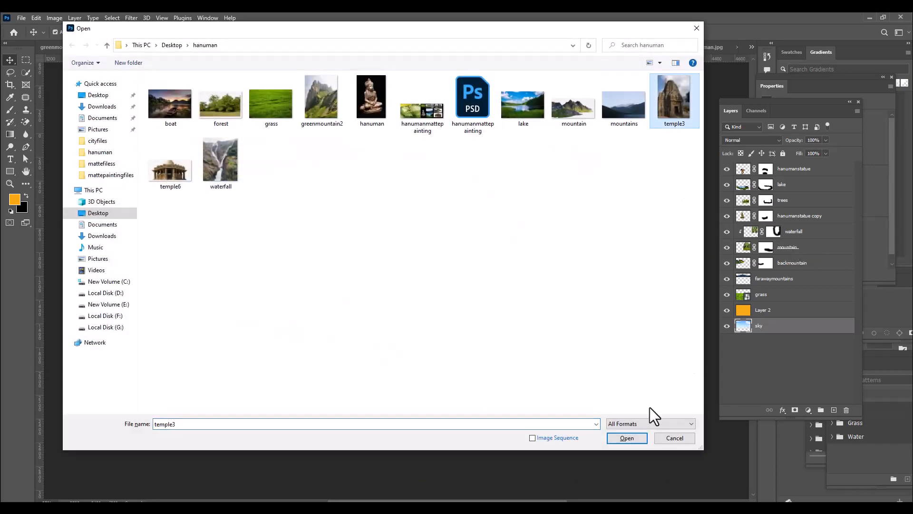
left_click(628, 439)
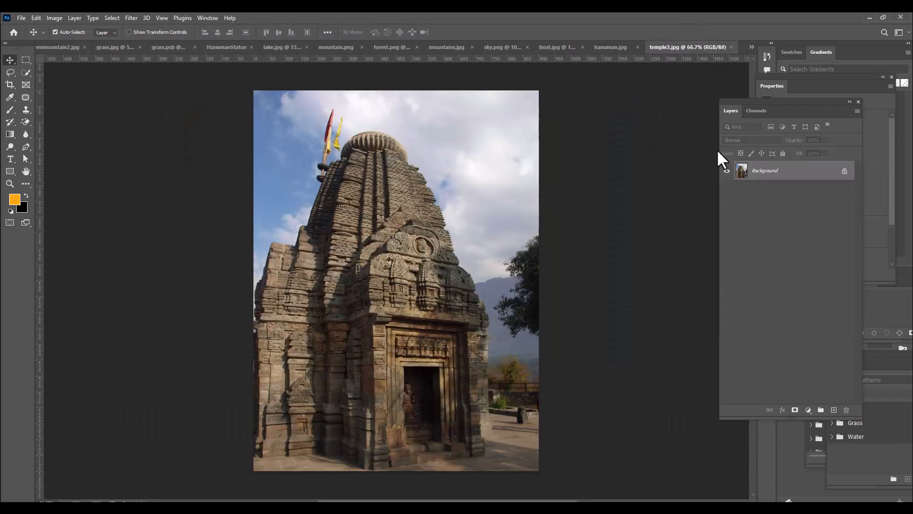
Select the temple in temple3 with Select Subject and refine the selection along its lower right edge with Quick Selection
left_click(24, 69)
left_click(50, 79)
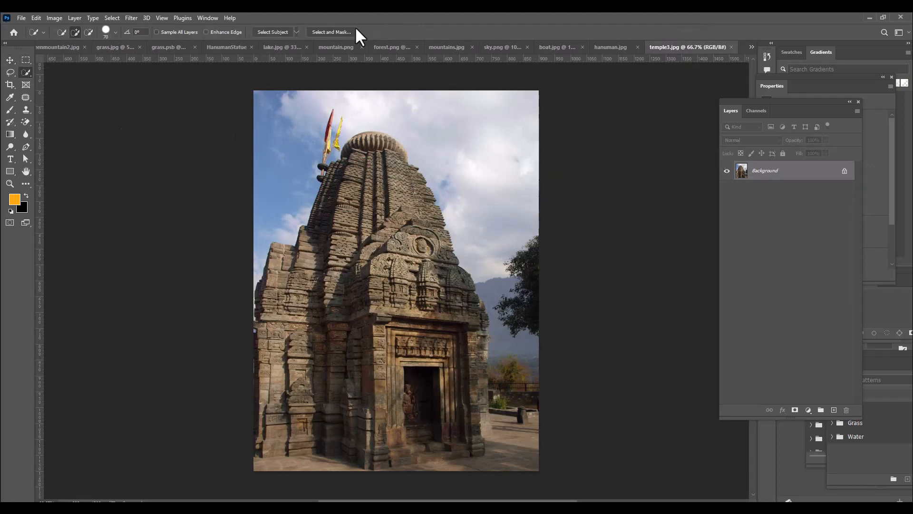
left_click(272, 32)
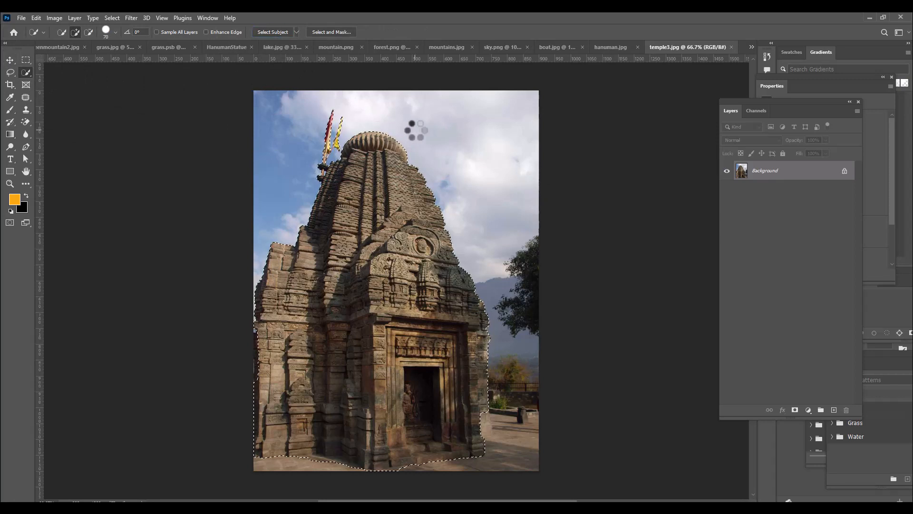
left_click(479, 431)
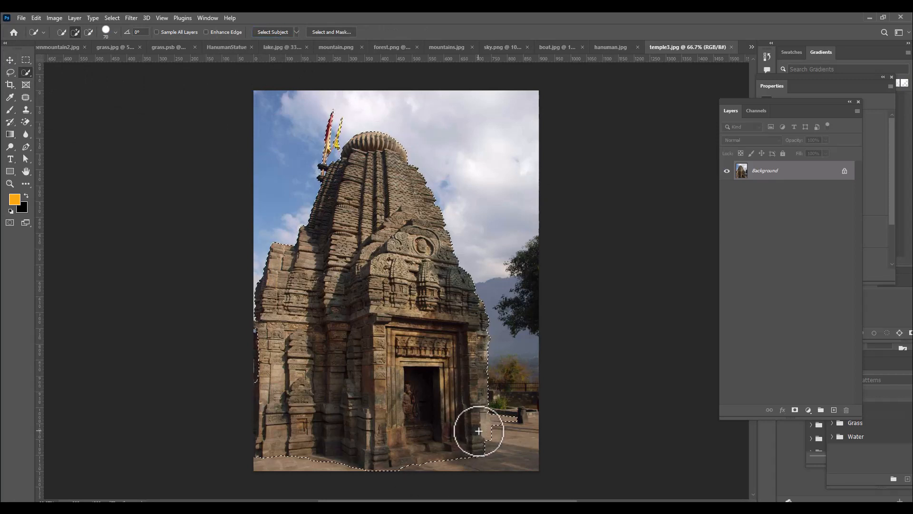
left_click(503, 418, "alt")
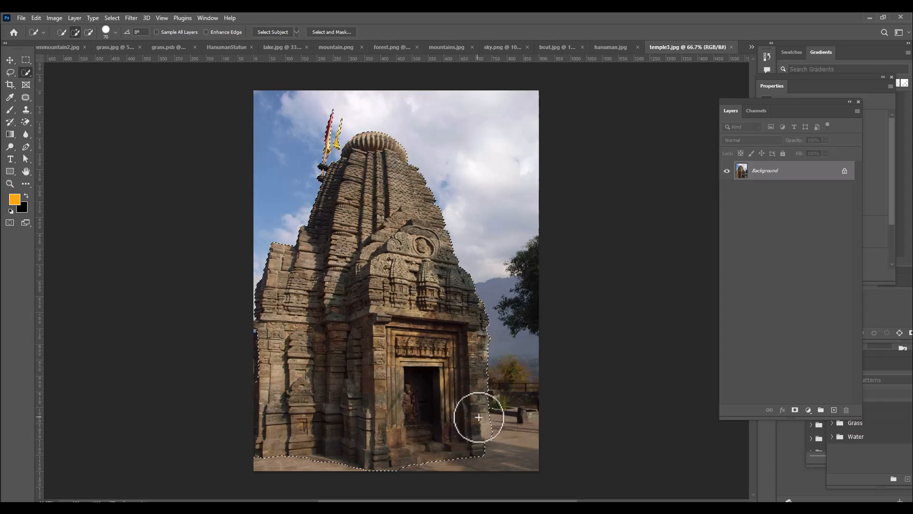
Move the selected temple into HanumanStatue, bring its layer above all others and place it beside the statue on the lake's far shore
left_click(9, 60)
left_click_drag(399, 193, 274, 287)
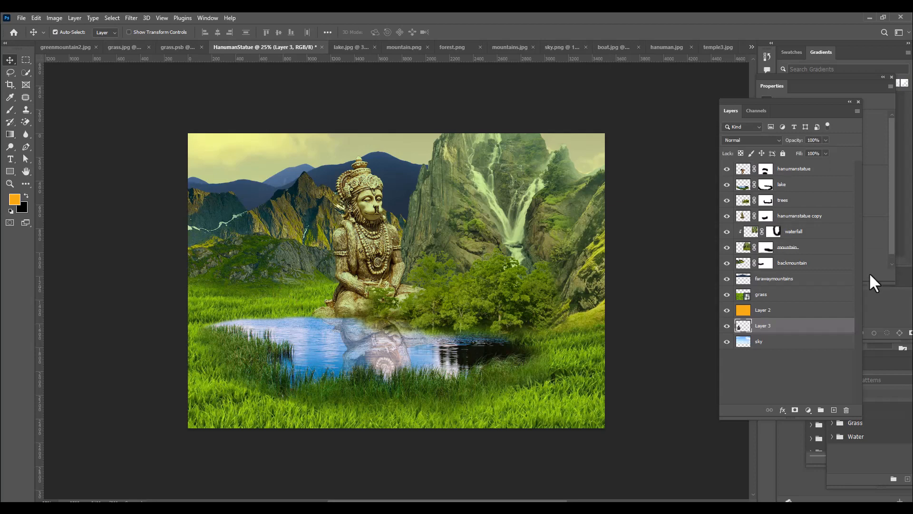
left_click_drag(802, 332, 797, 164)
left_click_drag(285, 334, 301, 257)
Scale the temple to about 80% with Free Transform and set it on the grass just left of the statue
key("ctrl+t")
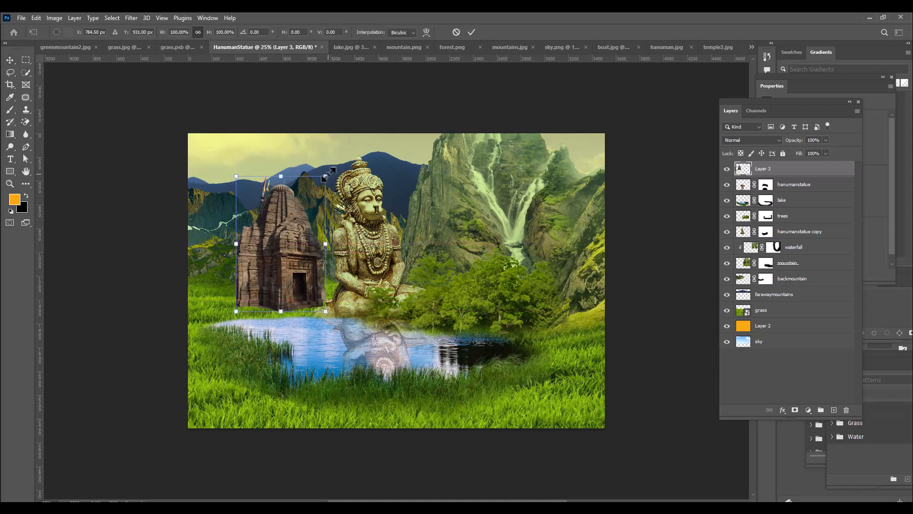
left_click_drag(327, 173, 319, 186)
left_click_drag(293, 222, 305, 233)
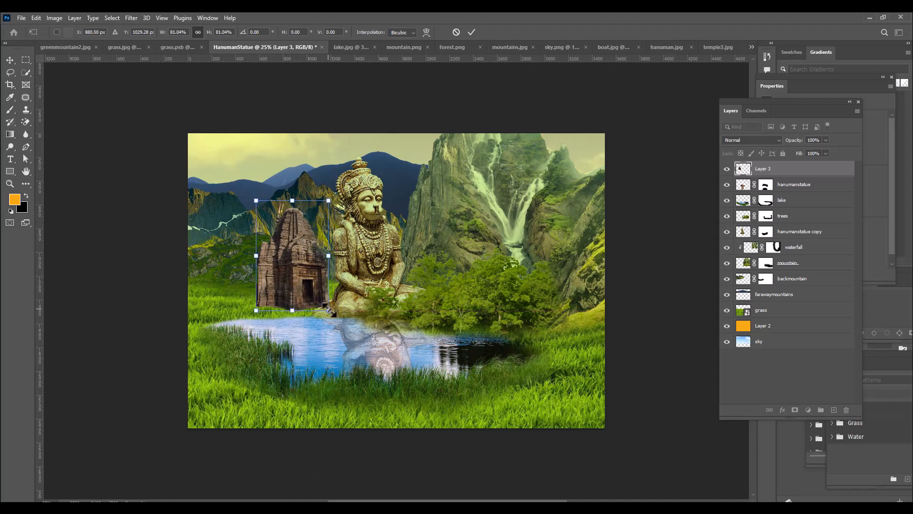
left_click_drag(329, 310, 328, 309)
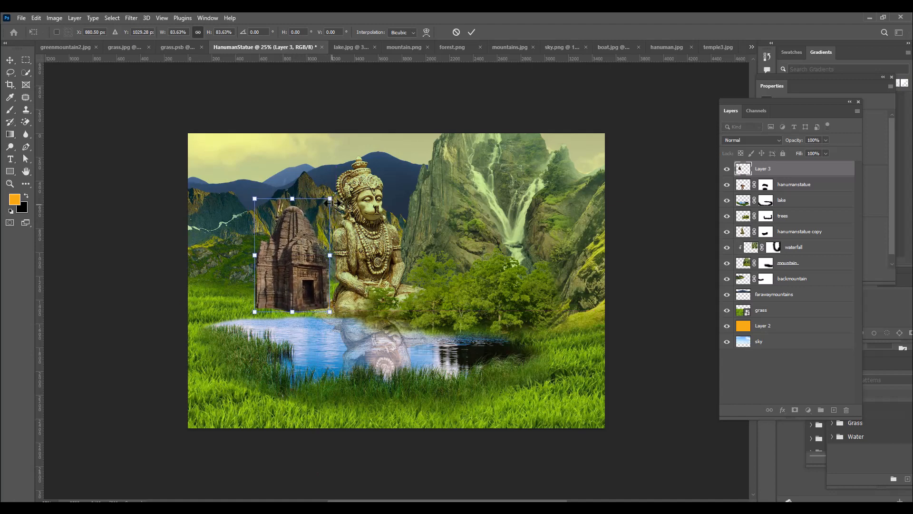
left_click_drag(297, 233, 301, 235)
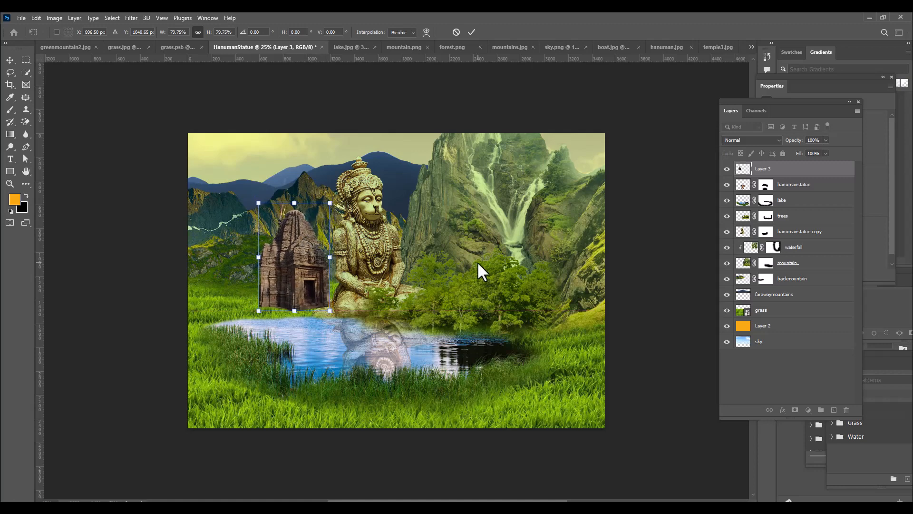
key("Return")
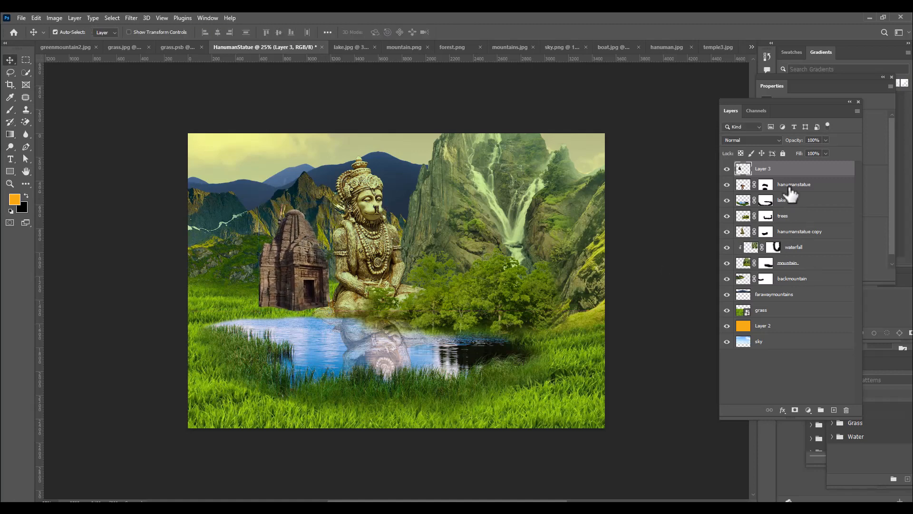
Rename the new top layer to temple and add a layer mask to it
double_click(764, 169)
type("temple")
key("Return")
left_click(794, 409)
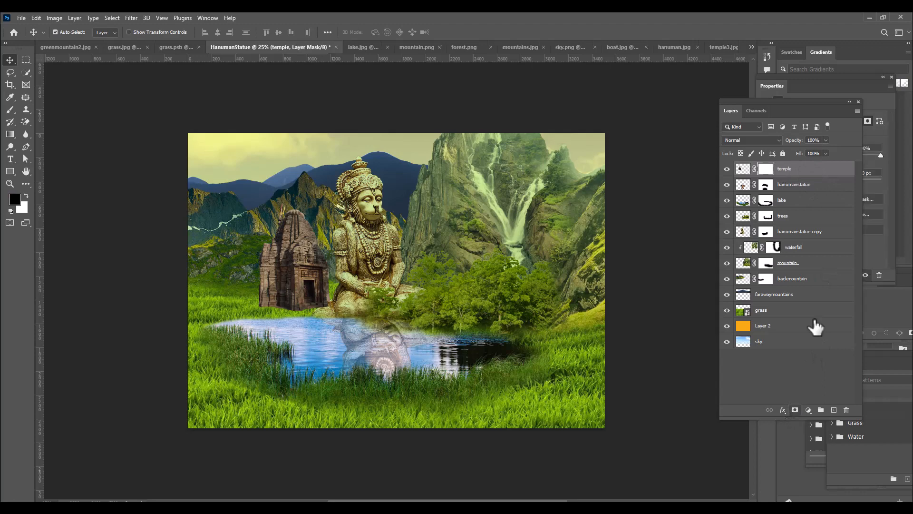
Paint black on the temple's mask with a soft brush of about 200 px to blend the temple's base into the grass
left_click(10, 111)
right_click(9, 111)
left_click(30, 111)
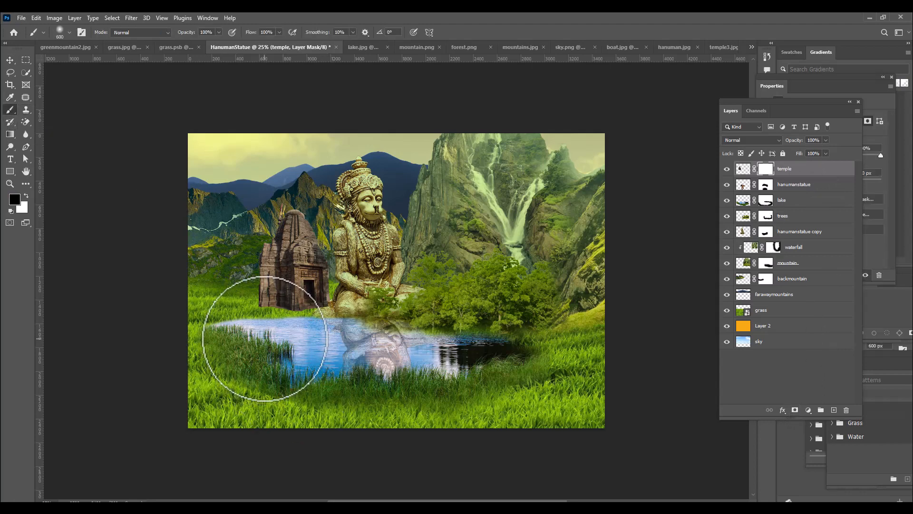
key("bracketleft")
key("bracketleft")
key("bracketleft")
key("bracketleft")
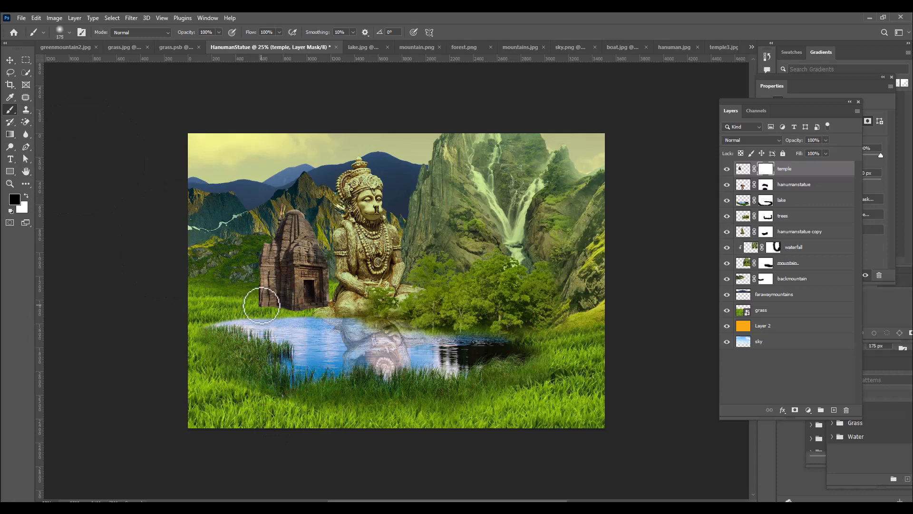
mouse_move(258, 308)
left_mouse_down()
mouse_move(299, 319)
mouse_move(326, 309)
mouse_move(292, 320)
mouse_move(249, 292)
mouse_move(255, 298)
left_mouse_up()
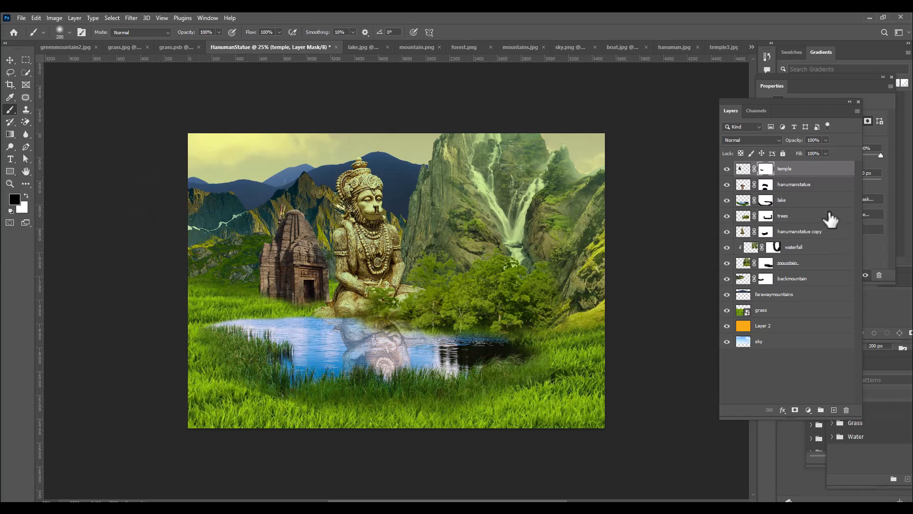
Apply Match Color to the temple image with HanumanStatue's grass layer as source and a fade of 70
left_click(743, 169)
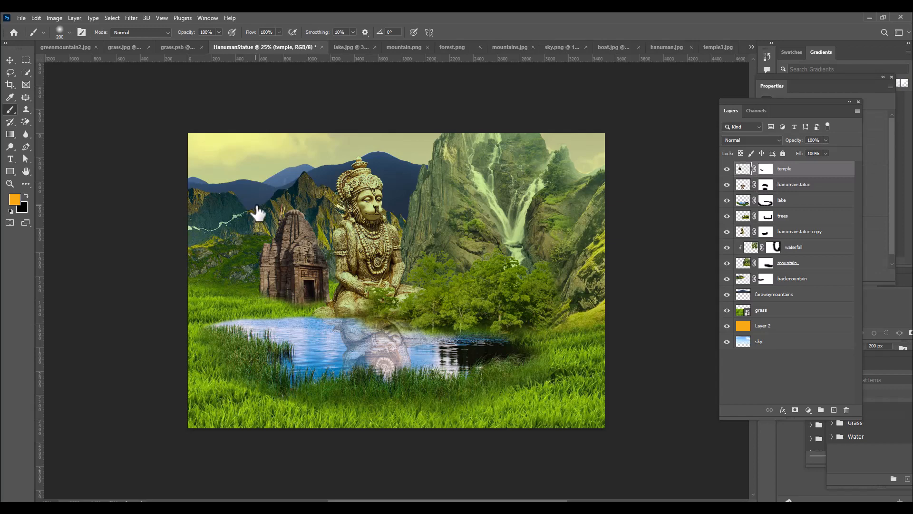
left_click(55, 19)
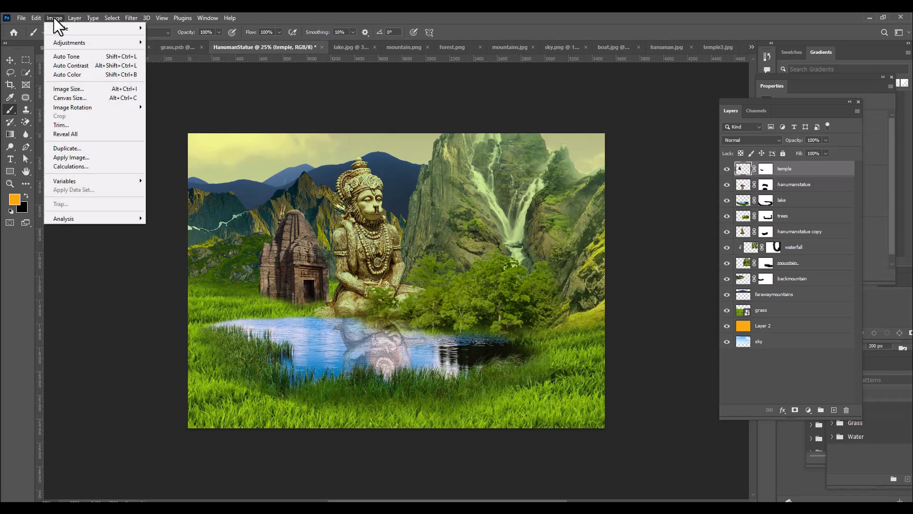
mouse_move(79, 42)
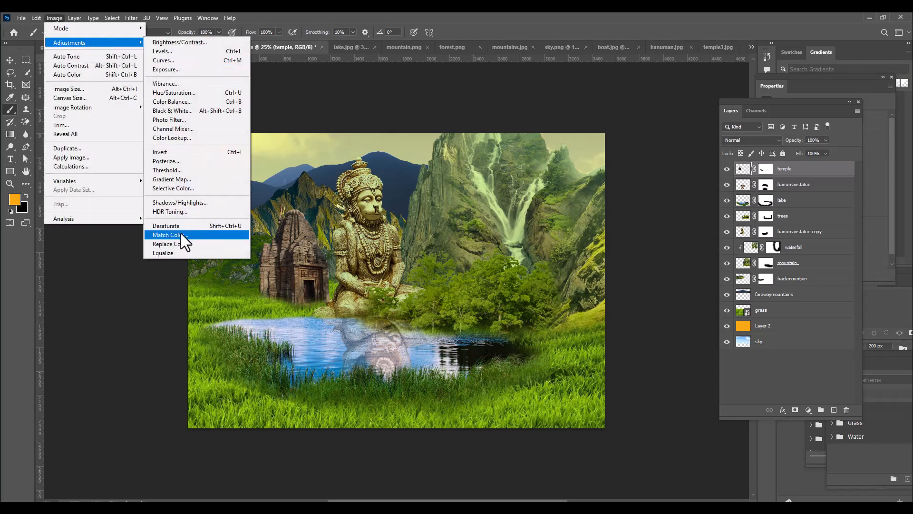
left_click(195, 236)
left_click_drag(638, 25, 647, 22)
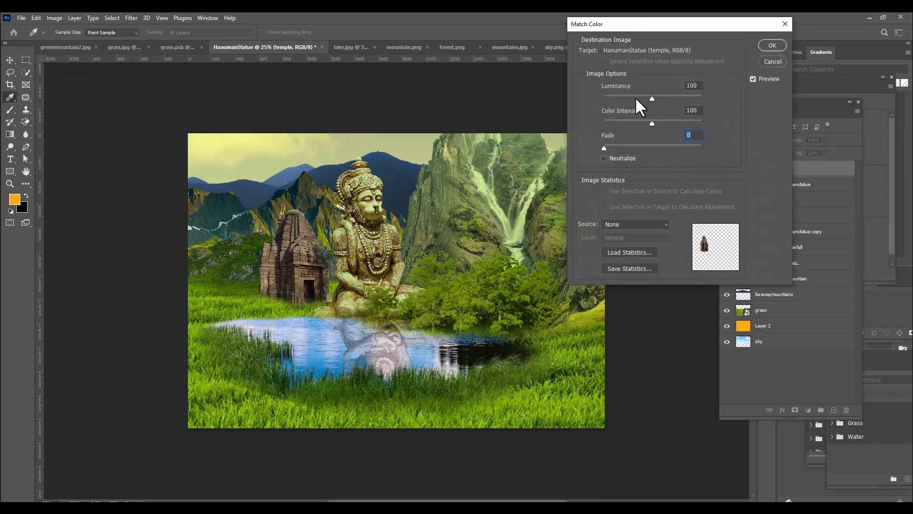
left_click(624, 225)
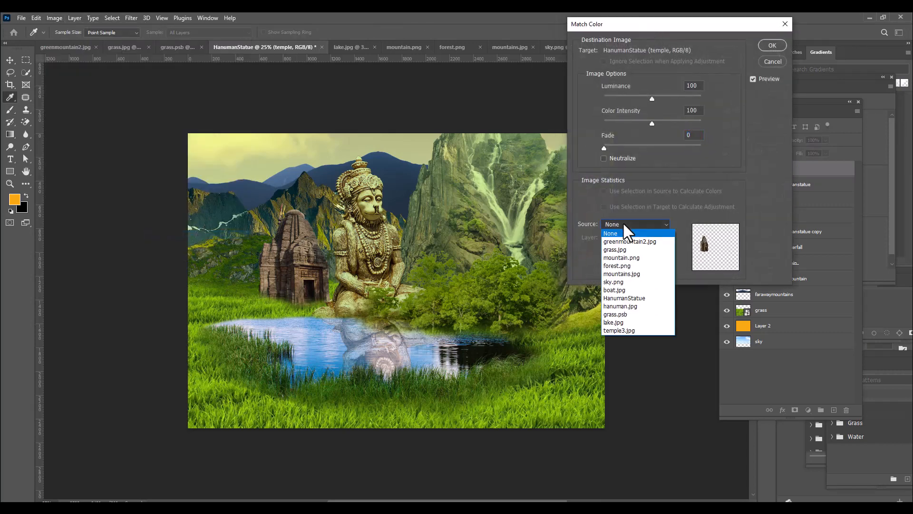
left_click(634, 298)
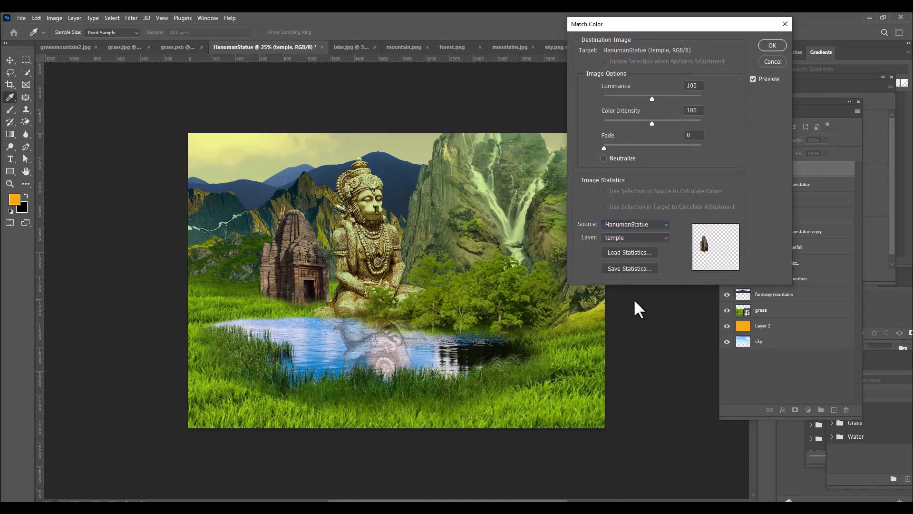
left_click(632, 237)
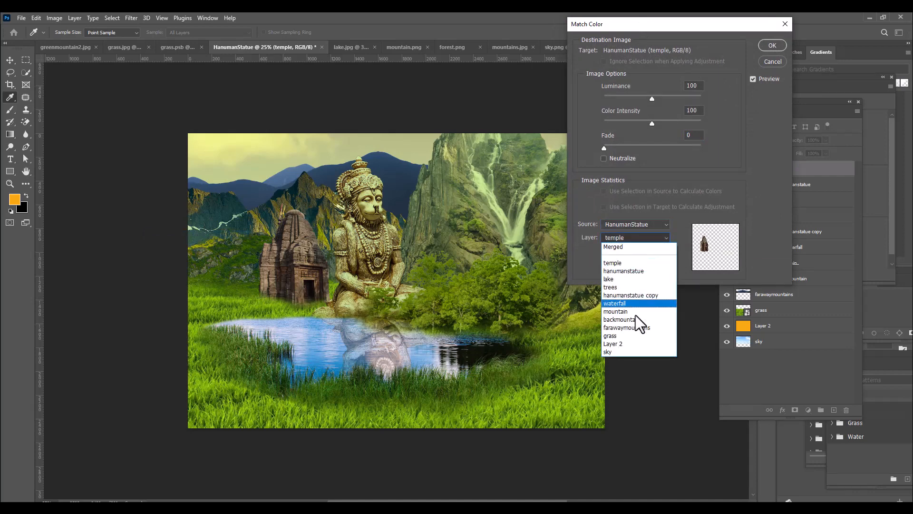
left_click(621, 336)
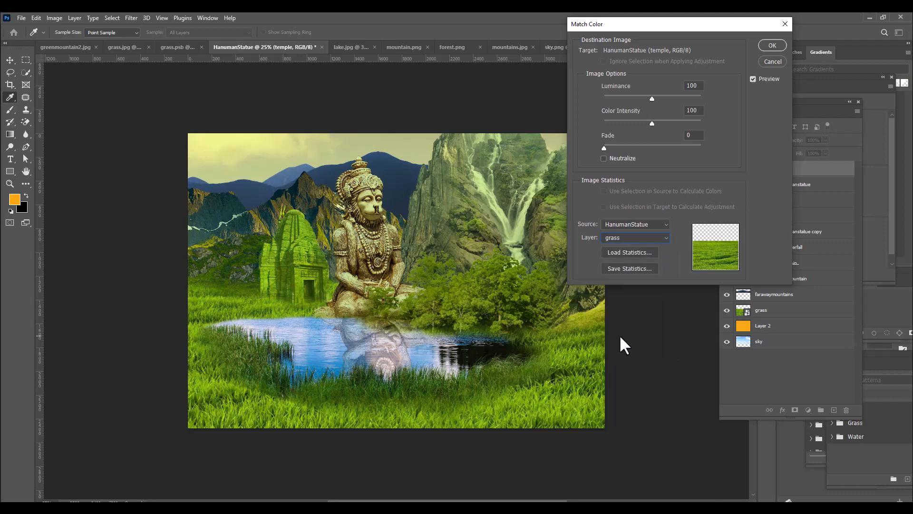
left_click_drag(604, 145, 656, 149)
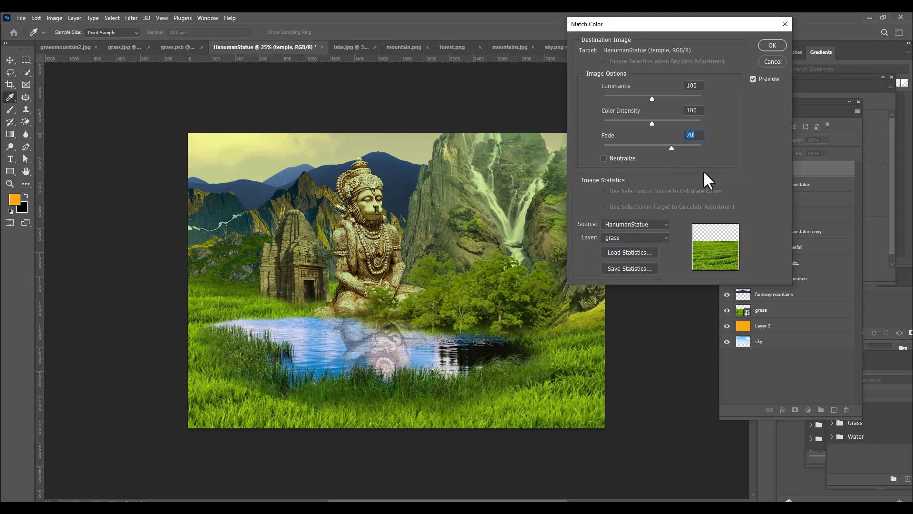
left_click(767, 46)
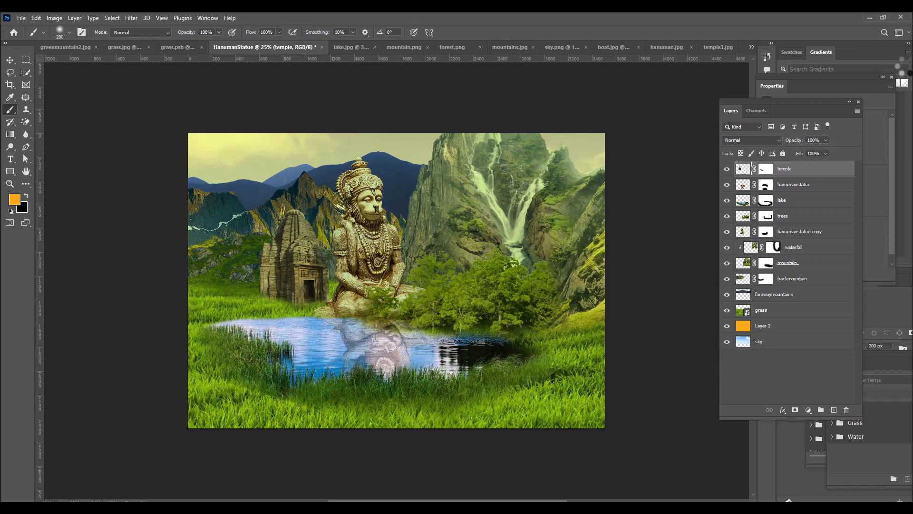
Open the temple6 image from the hanuman folder and unlock its background layer
key("ctrl+o")
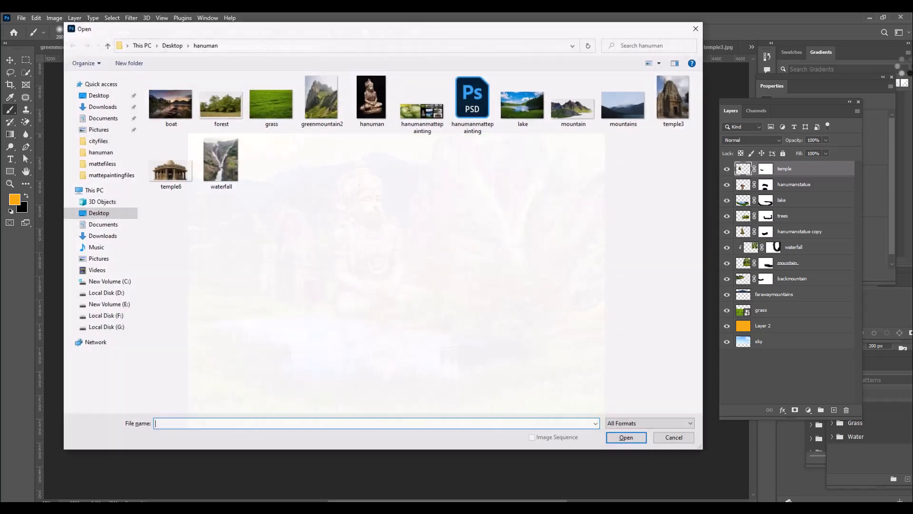
left_click(161, 174)
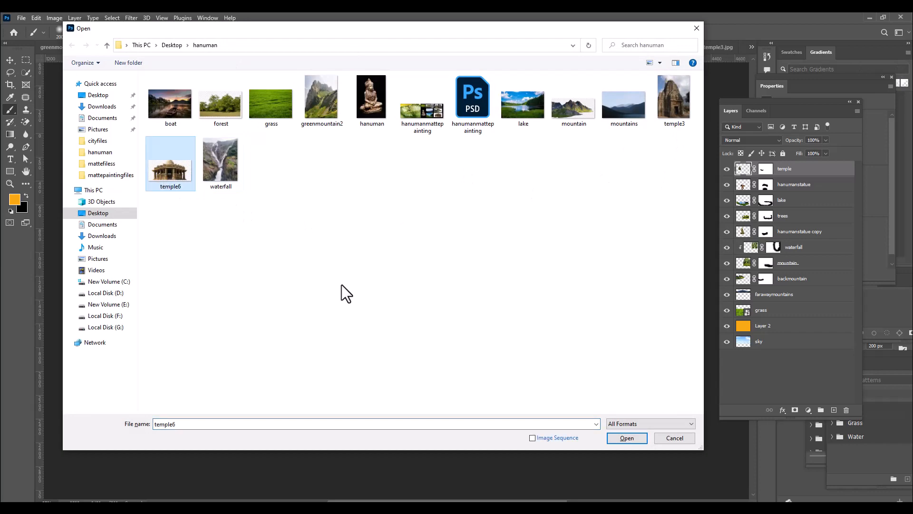
left_click(626, 438)
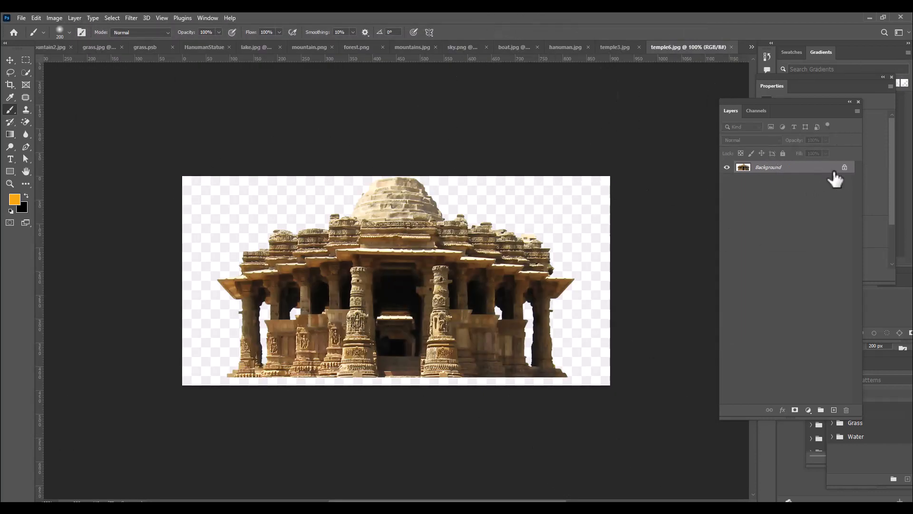
left_click(845, 167)
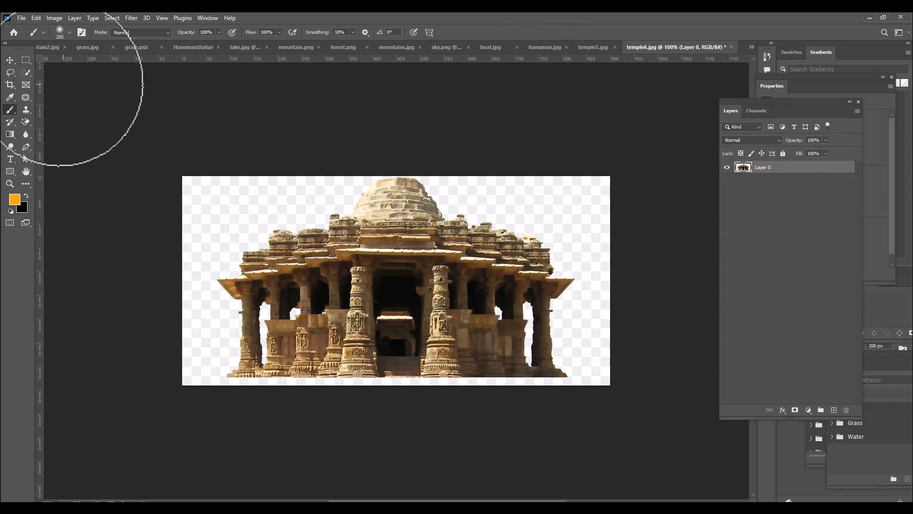
Select the temple in temple6 with Select Subject and output the selection as a layer mask through Select and Mask
left_click_drag(21, 71, 55, 82)
left_click(267, 31)
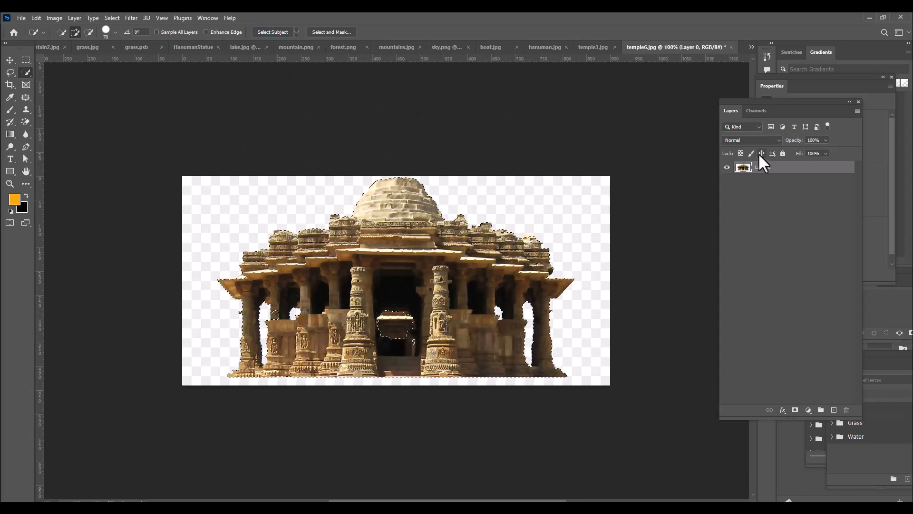
left_click(333, 33)
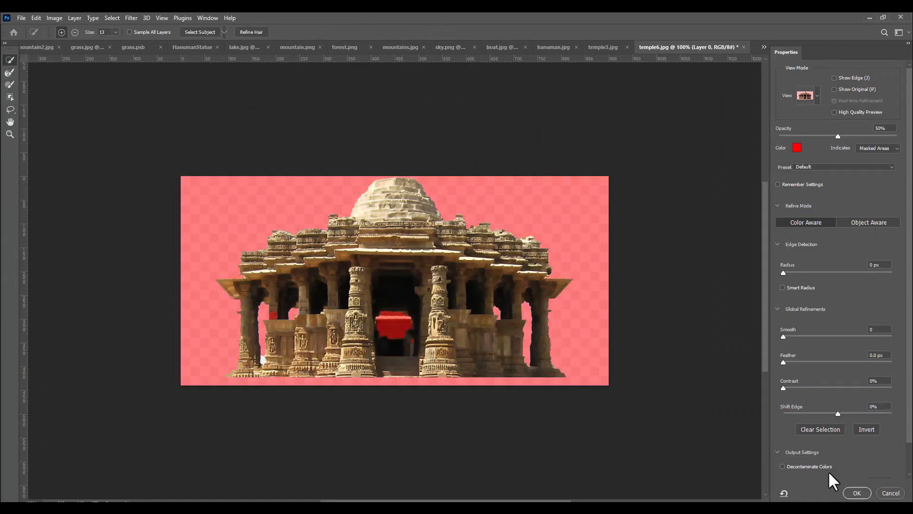
scroll(864, 435, "down", 1)
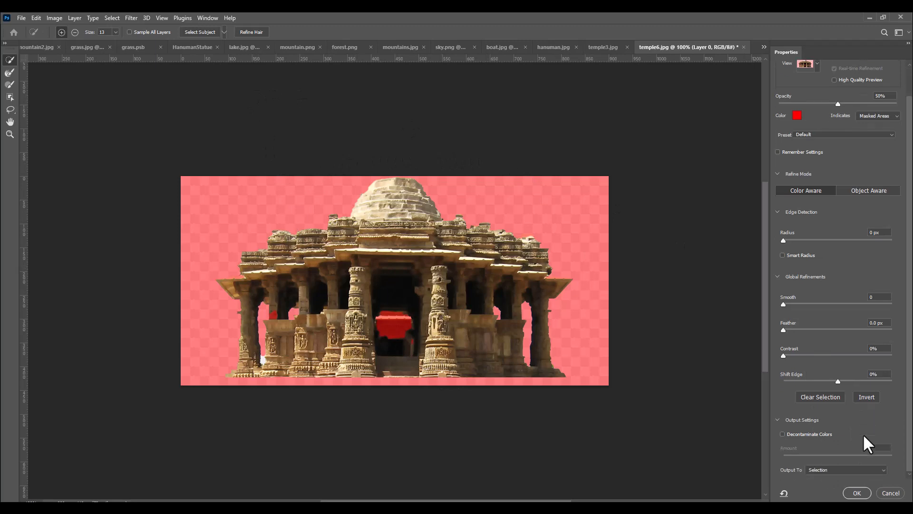
left_click(825, 469)
left_click(831, 474)
left_click(856, 491)
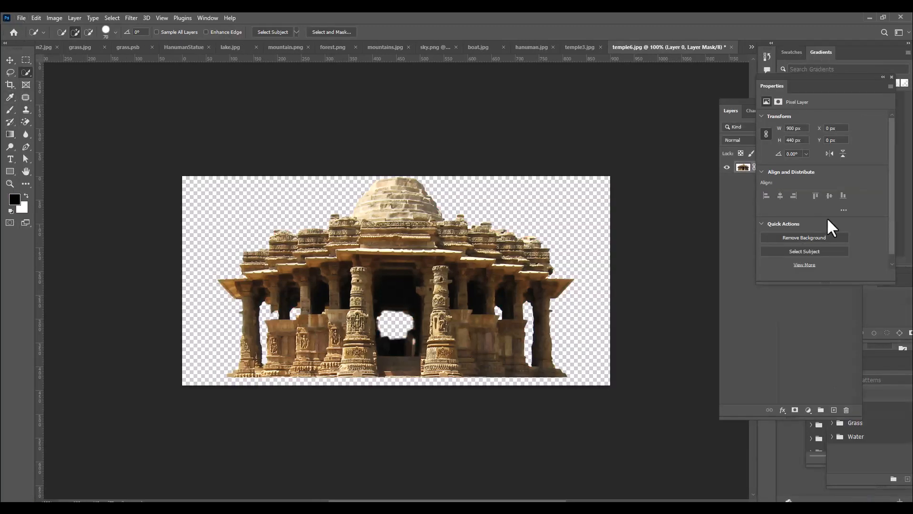
Apply the layer mask to temple6's layer and copy the cut-out temple into the HanumanStatue document
left_click_drag(738, 101, 666, 118)
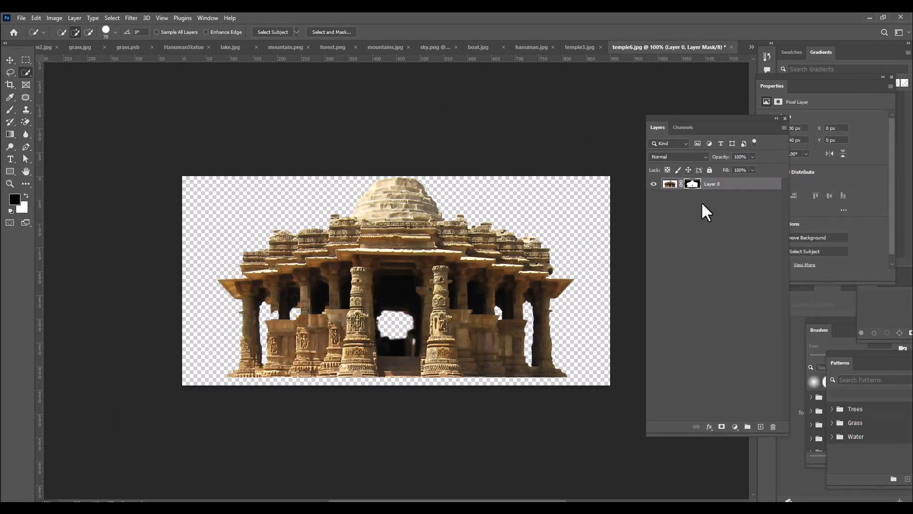
right_click(695, 185)
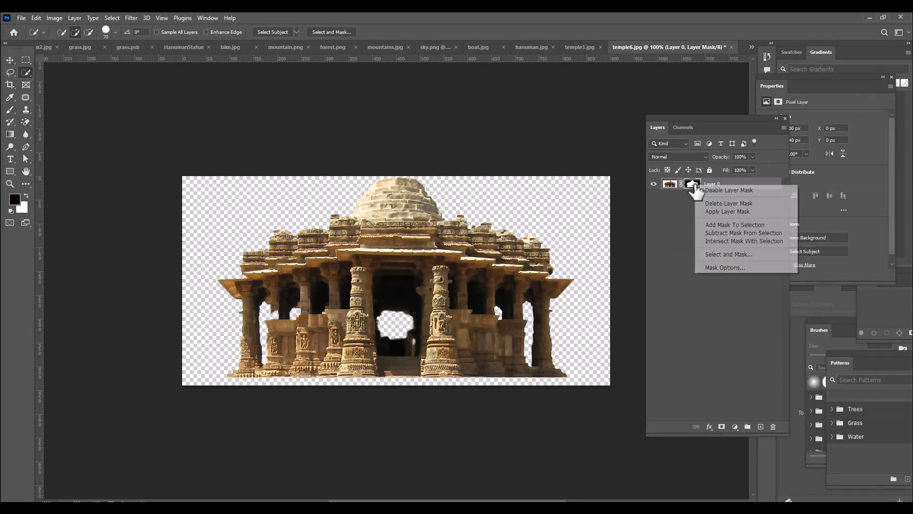
left_click(723, 212)
left_click(9, 60)
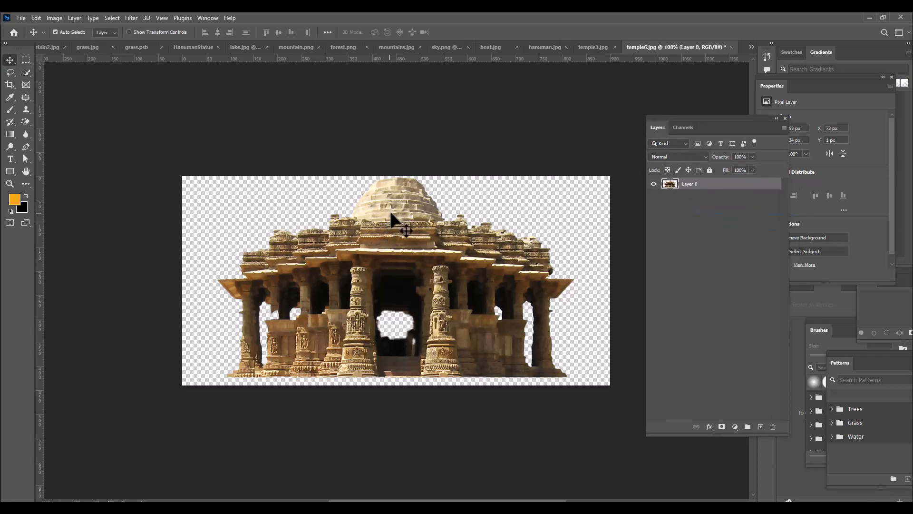
left_click_drag(398, 214, 240, 297)
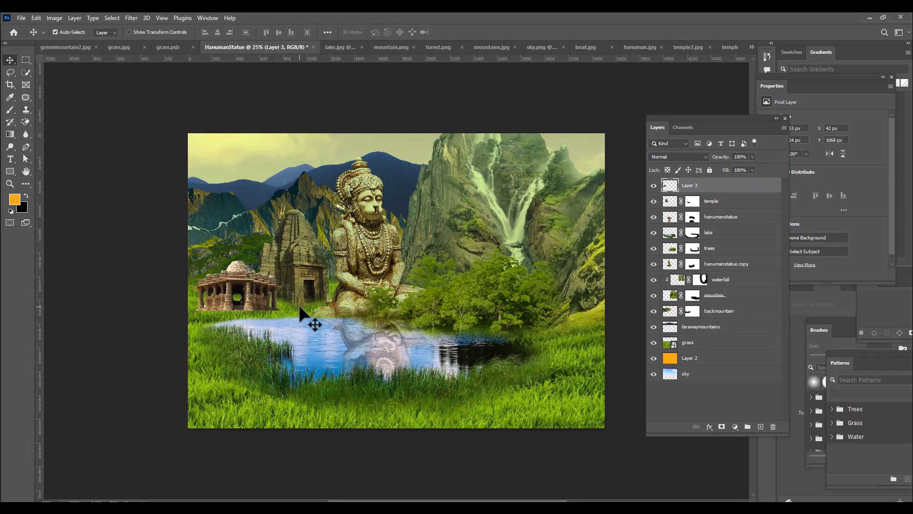
Scale the newly placed temple to about 110% and position it in front of the first temple beside the lake
key("ctrl+t")
left_click_drag(283, 260, 293, 254)
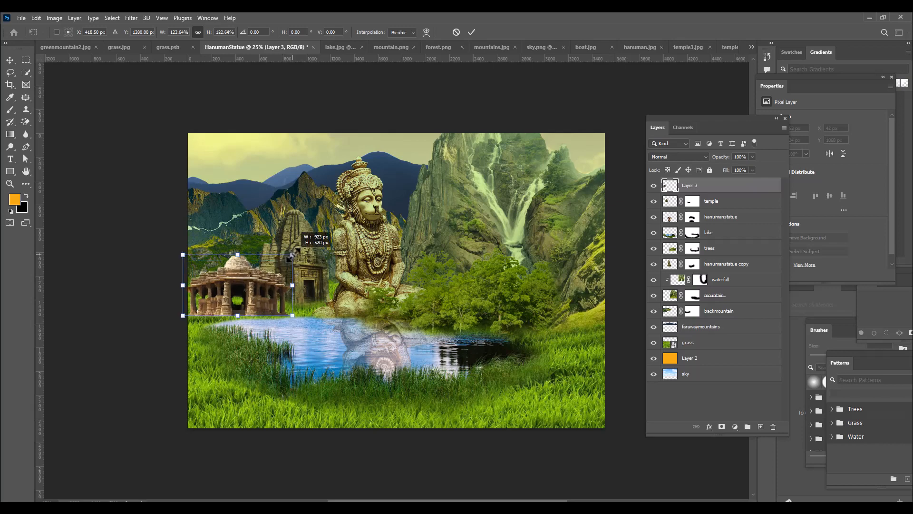
mouse_move(255, 280)
left_mouse_down()
mouse_move(266, 272)
mouse_move(272, 278)
left_mouse_up()
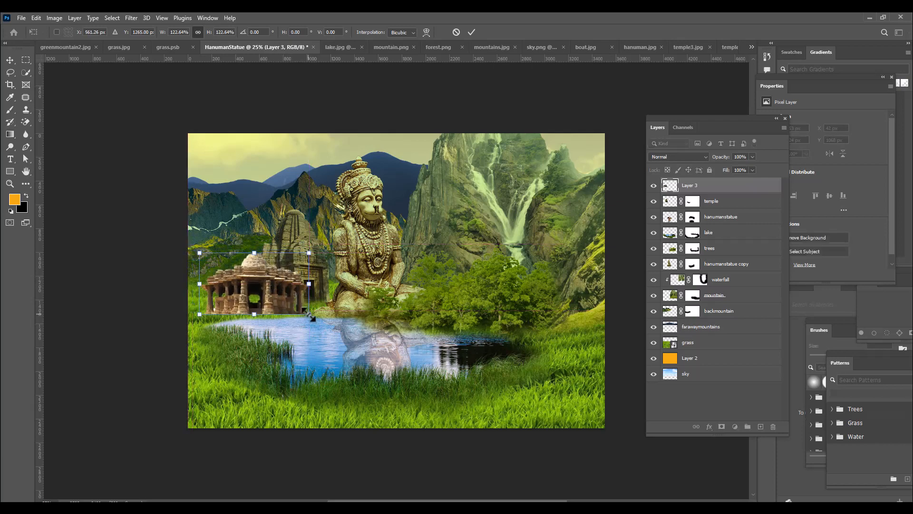
left_click_drag(310, 314, 312, 316)
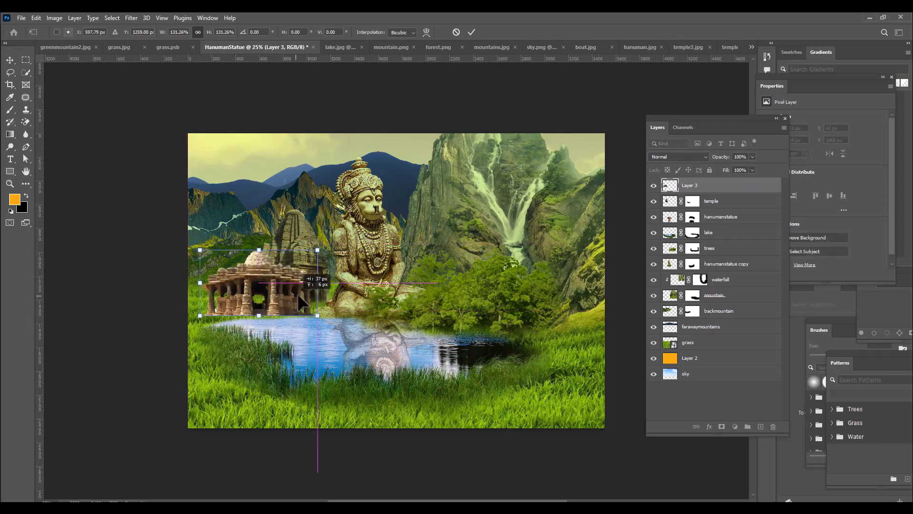
left_click_drag(313, 250, 277, 277)
Nudge the scaled temple into its final place on the grass at the lake's edge and commit the transform
key("Left")
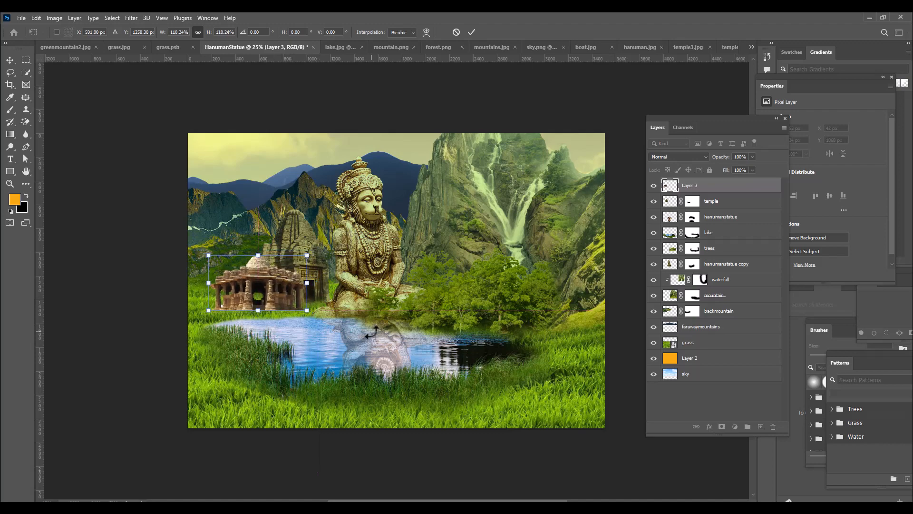
key("Down")
key("Down")
key("Up")
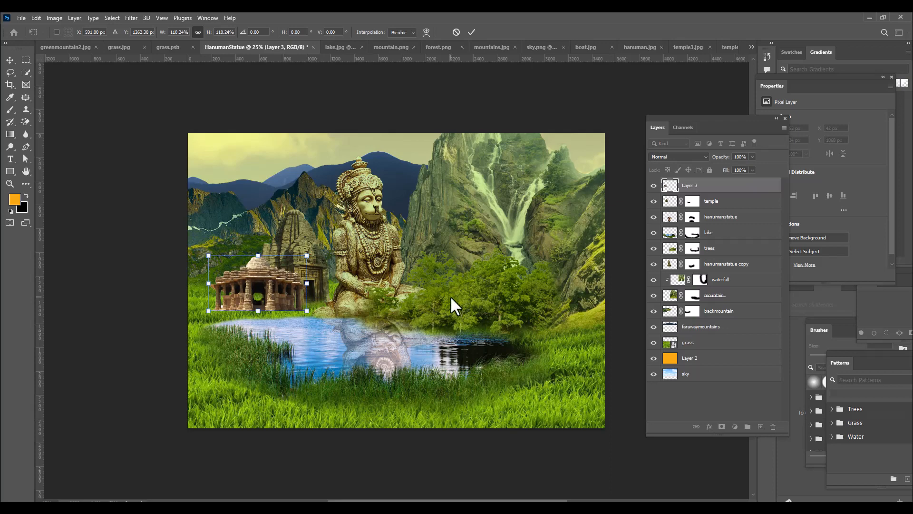
key("Up")
key("Up")
key("Up")
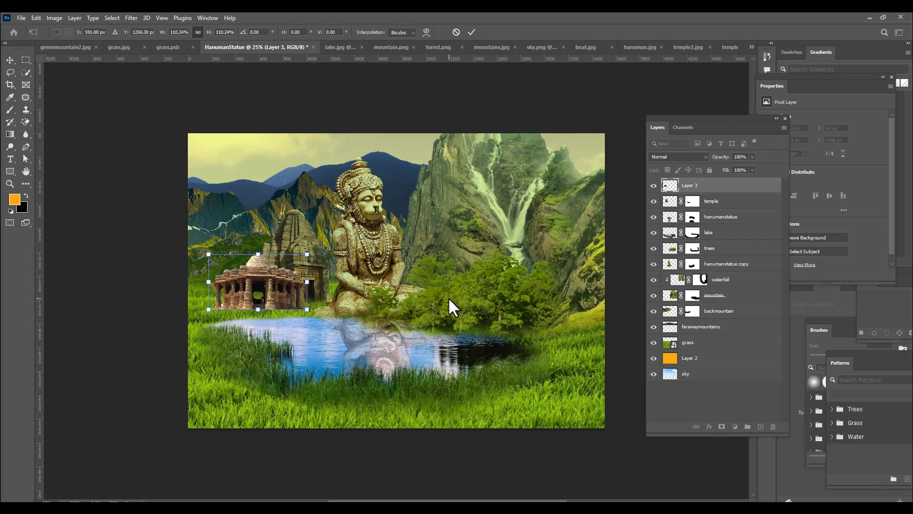
key("Return")
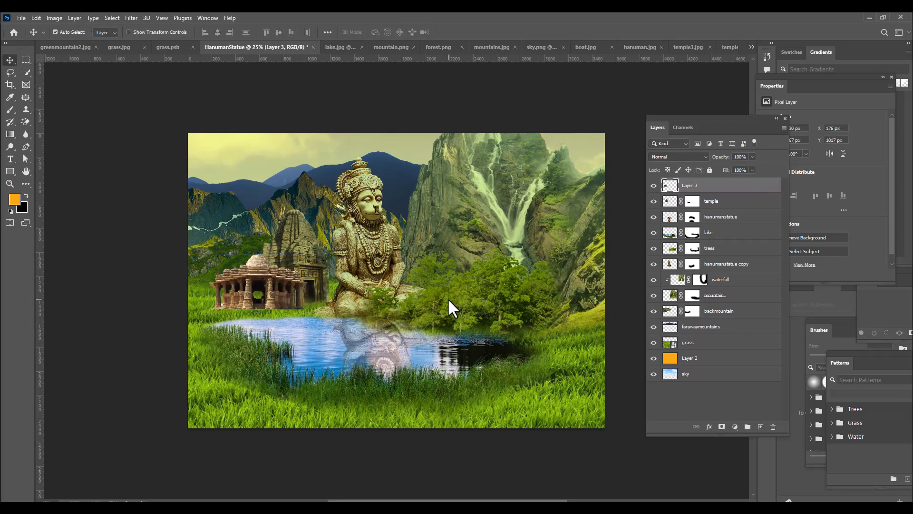
key("Down")
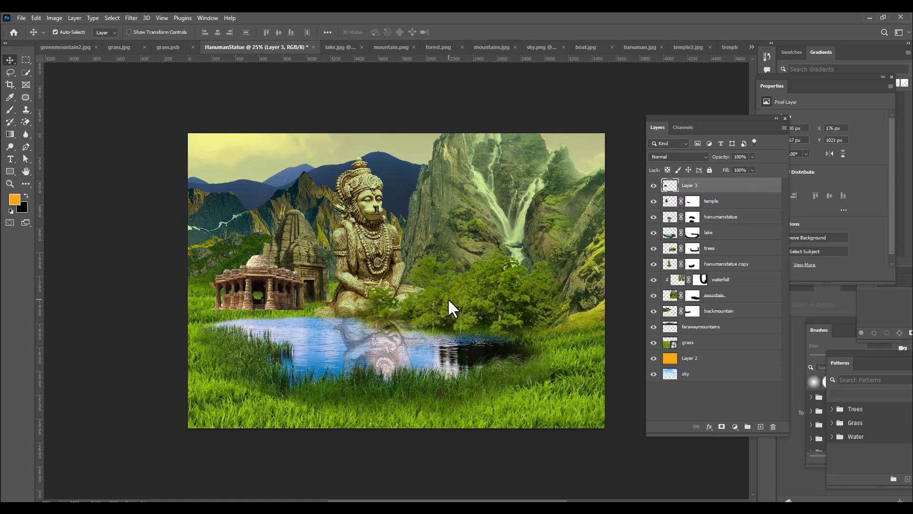
Rename the new top layer to templetwo and add a layer mask to it
double_click(691, 186)
type("templetwo")
key("Return")
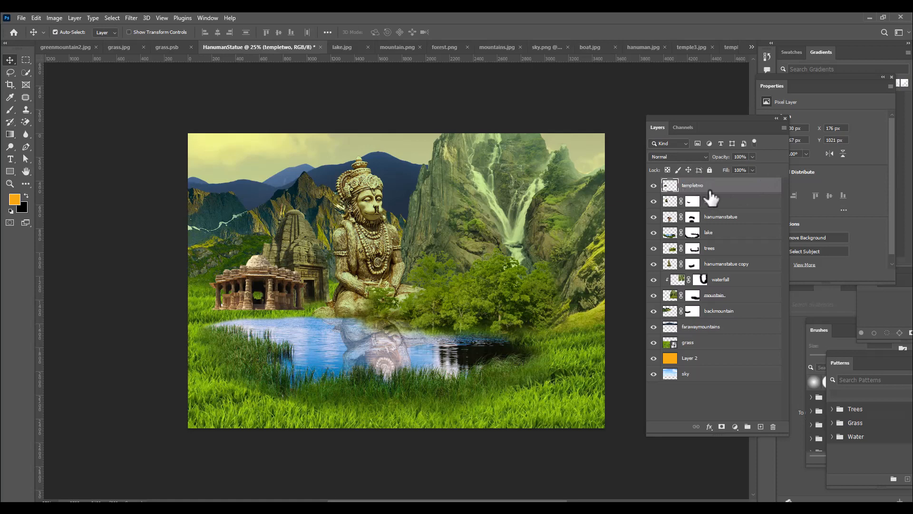
left_click(721, 427)
Paint black on templetwo's mask with a soft 175 px brush to blend the temple's base into the grass
left_click(10, 109)
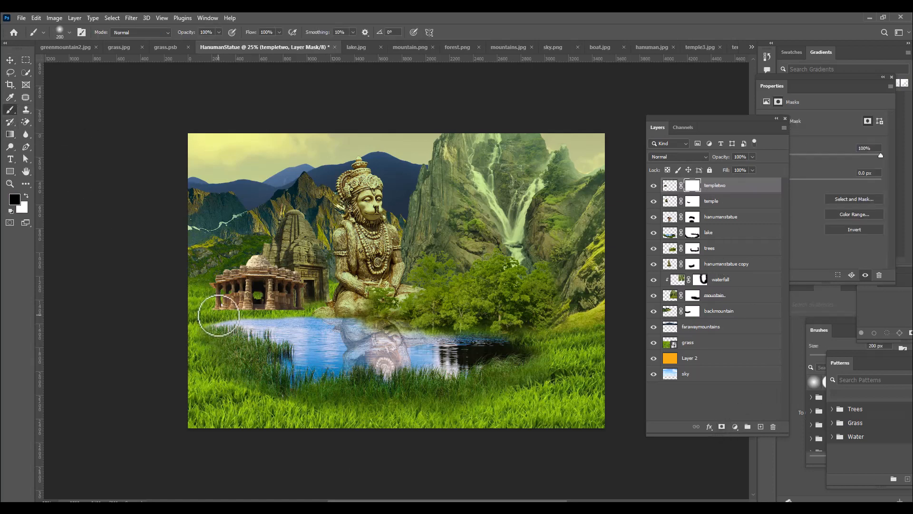
key("bracketleft")
key("bracketleft")
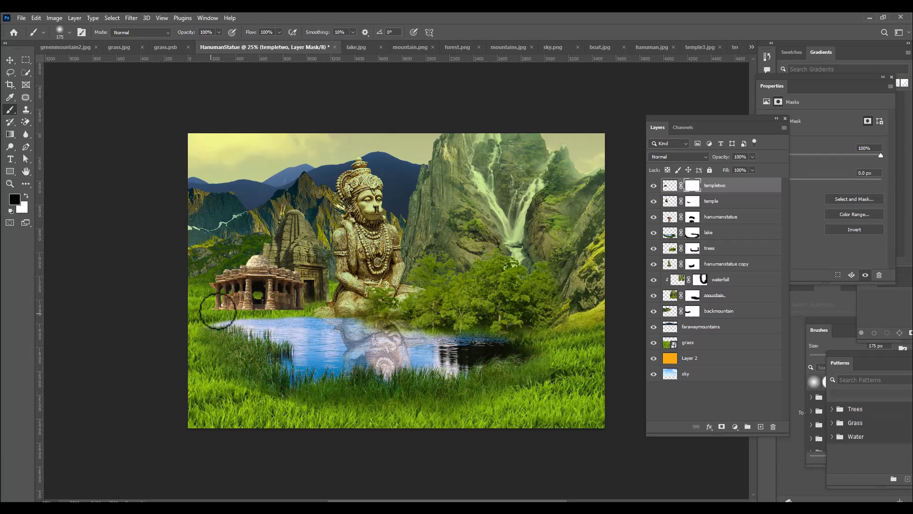
key("bracketright")
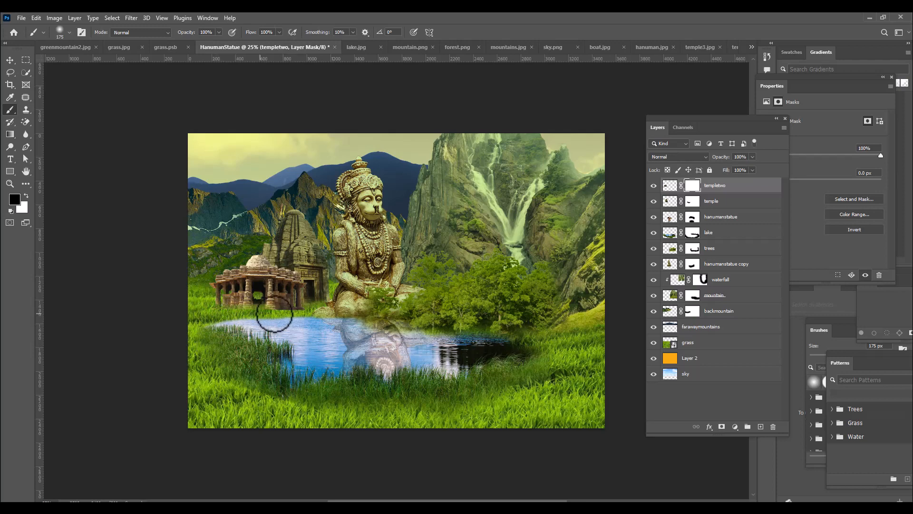
mouse_move(303, 313)
left_mouse_down()
mouse_move(214, 302)
mouse_move(302, 320)
left_mouse_up()
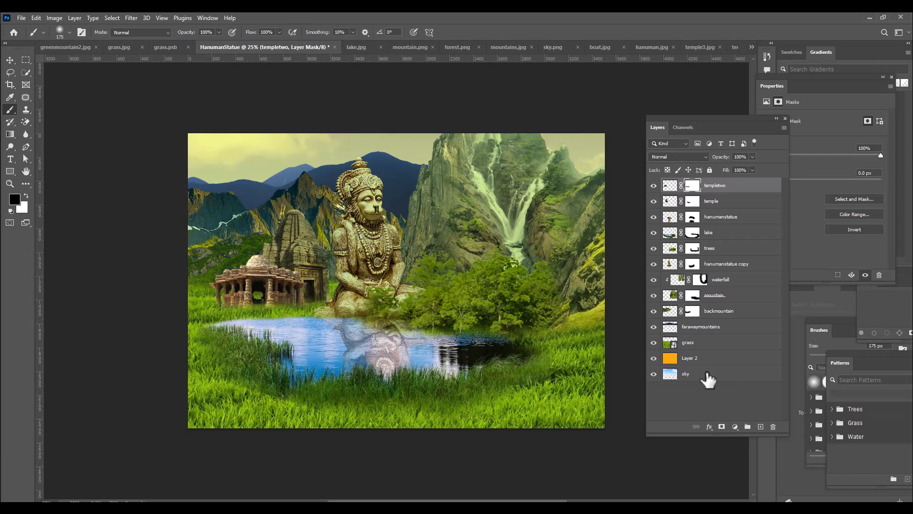
Apply Match Color to the templetwo image with HanumanStatue's grass layer as source and a fade of 69
left_click(671, 186)
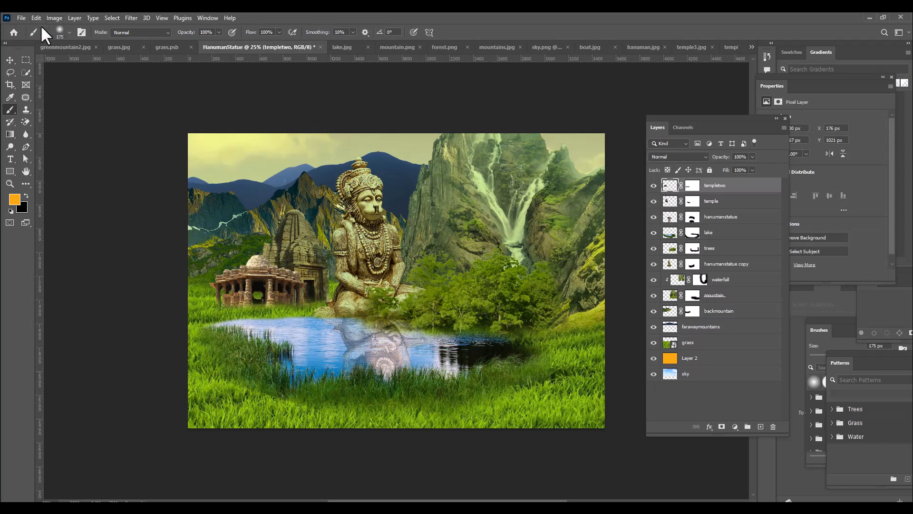
left_click(53, 18)
mouse_move(76, 43)
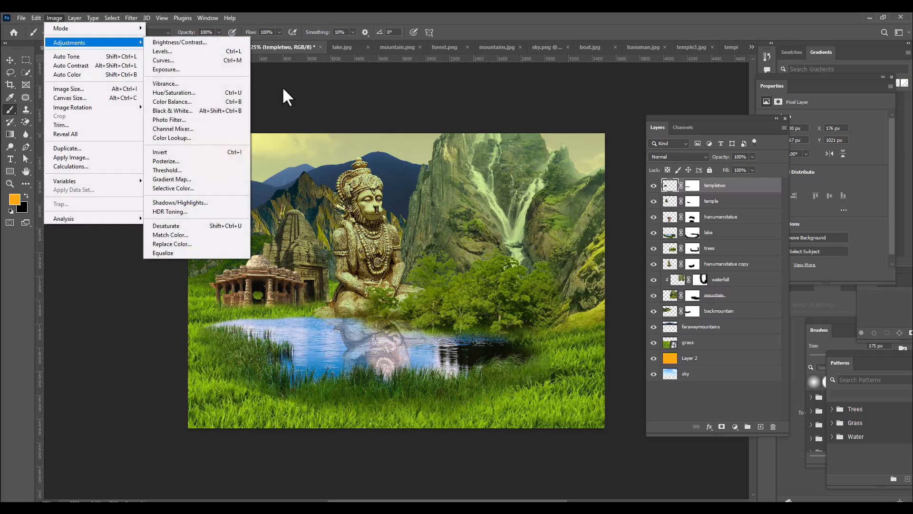
left_click(184, 235)
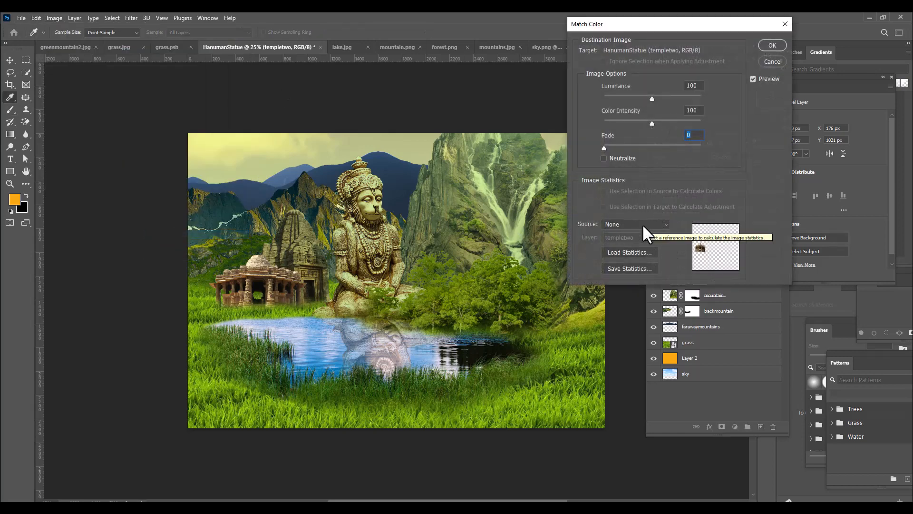
left_click(642, 223)
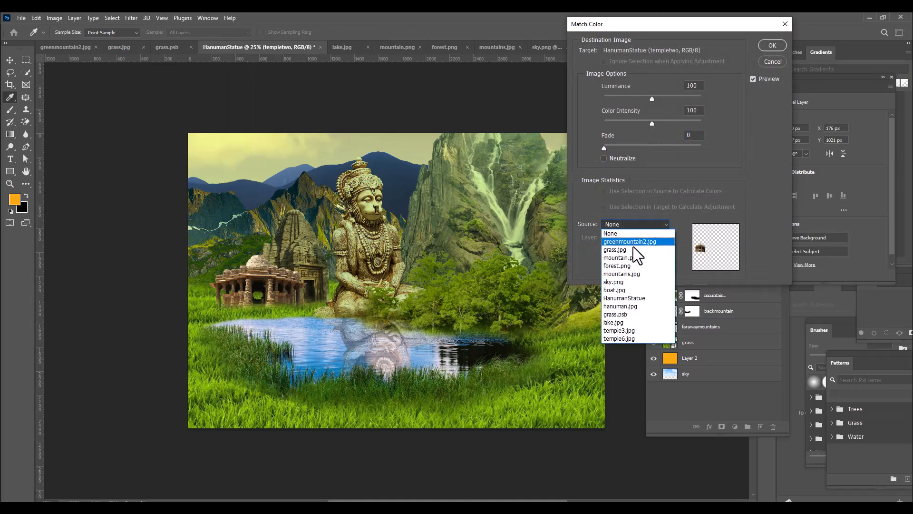
left_click(640, 299)
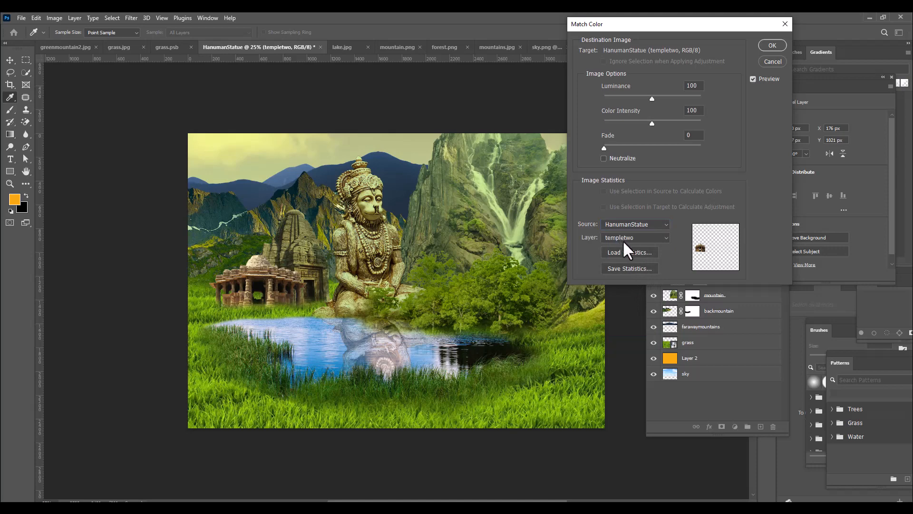
left_click(627, 240)
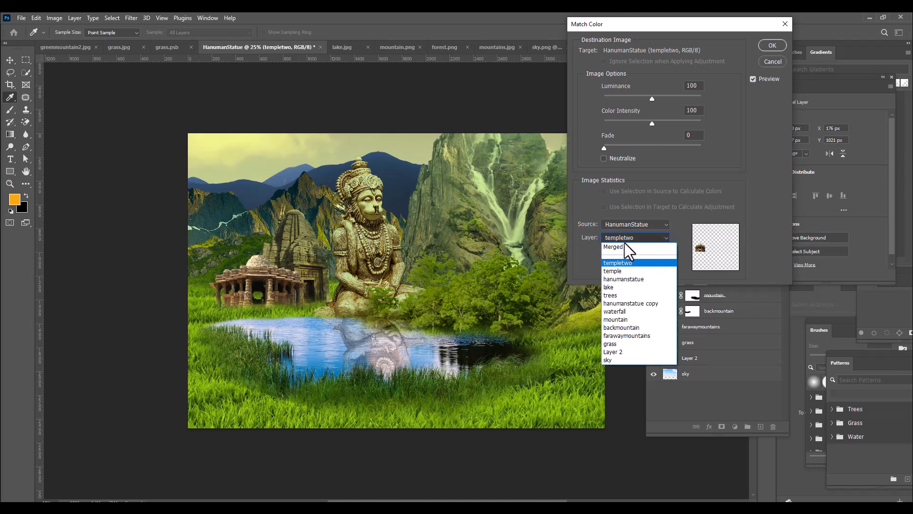
left_click(618, 343)
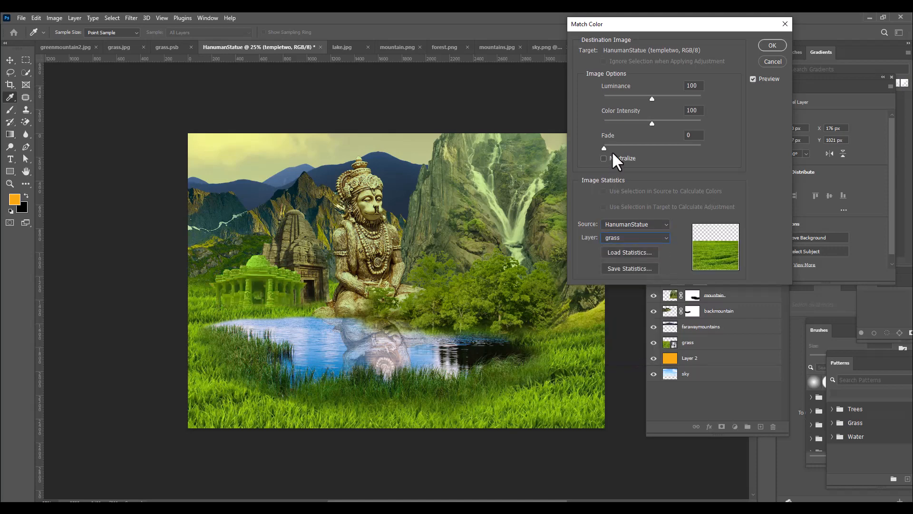
left_click_drag(604, 148, 648, 149)
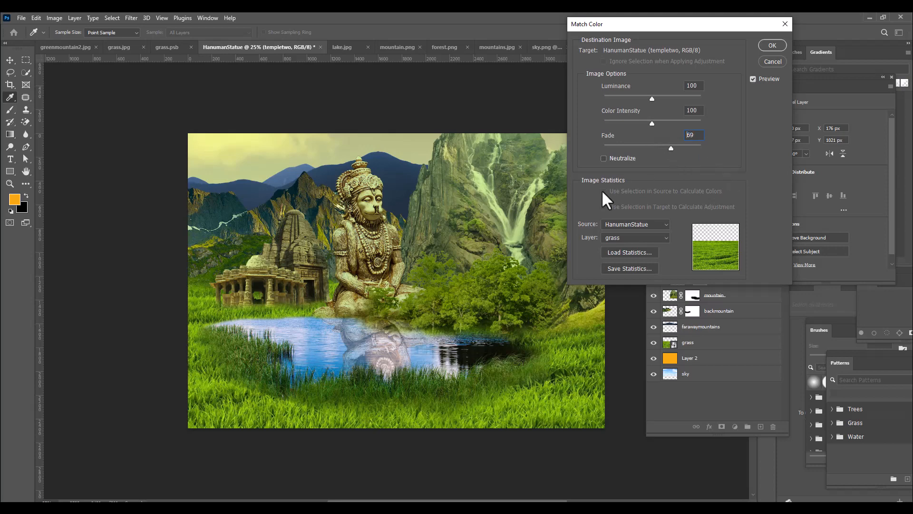
key("Return")
key("b")
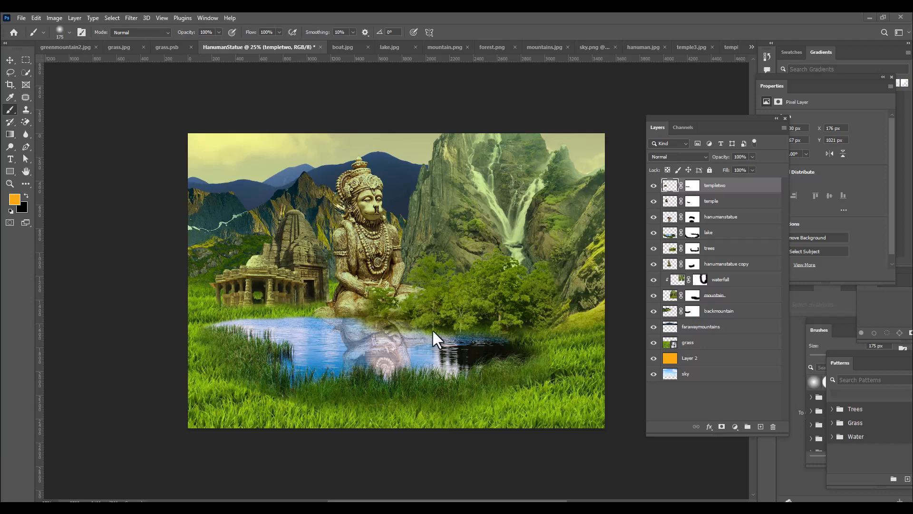
Apply Match Color to the lake layer with HanumanStatue's grass layer as source and a fade of 61
left_click(717, 231)
left_click_drag(689, 116, 679, 118)
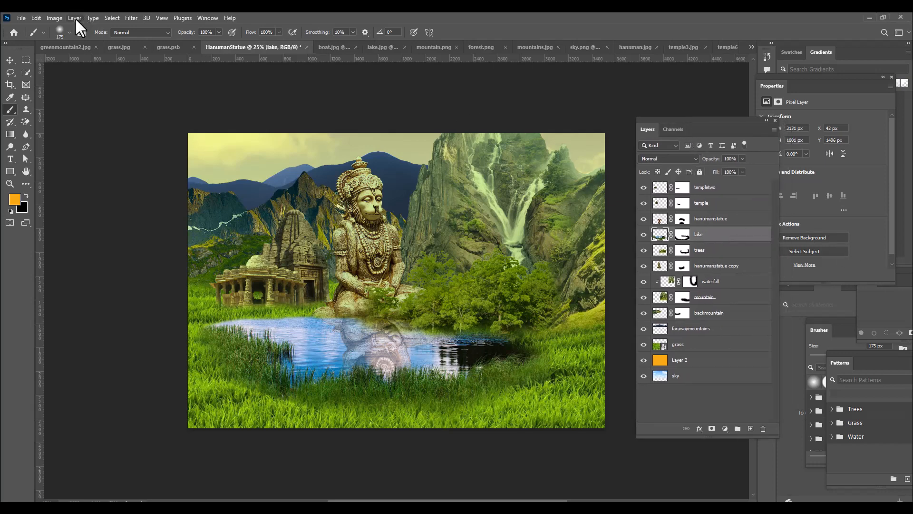
left_click(55, 17)
mouse_move(96, 44)
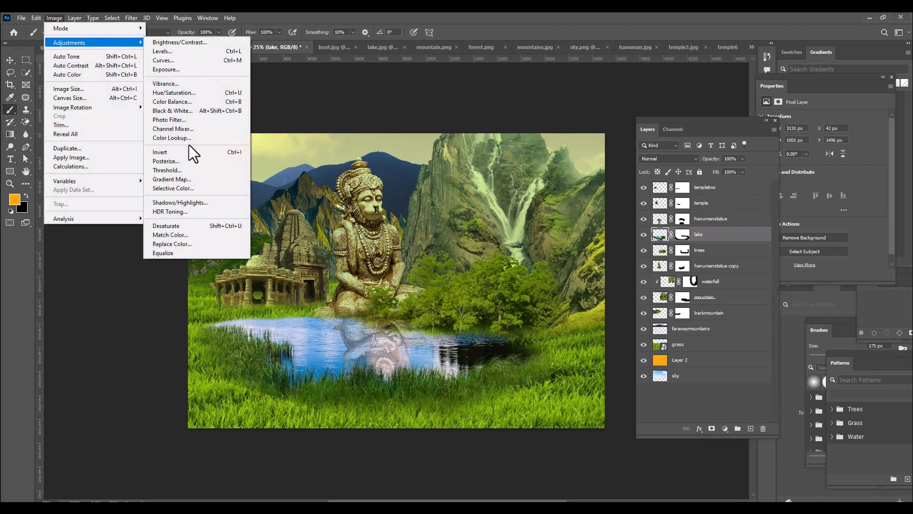
left_click(179, 233)
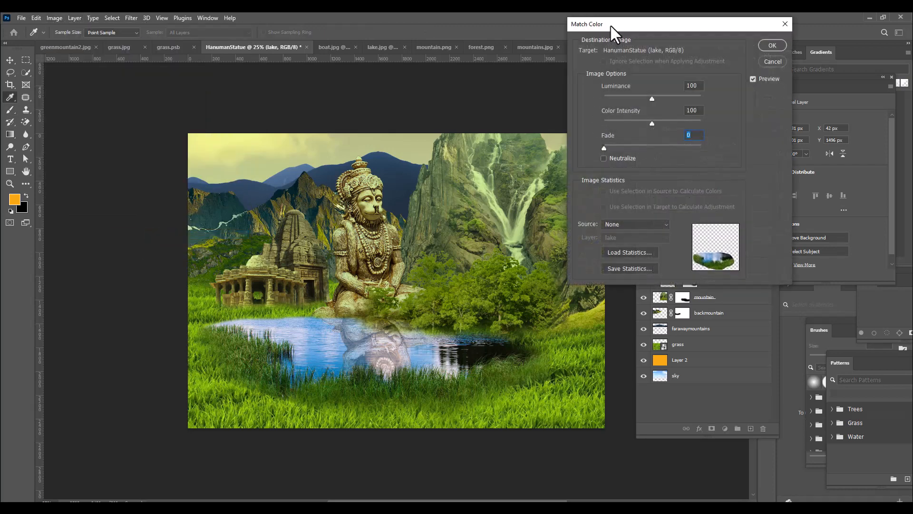
left_click_drag(610, 24, 583, 28)
left_click(577, 228)
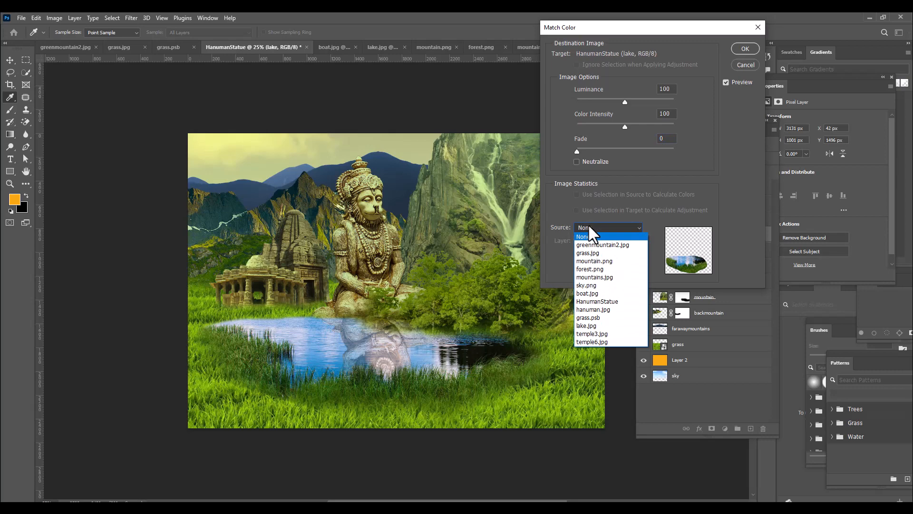
left_click(607, 301)
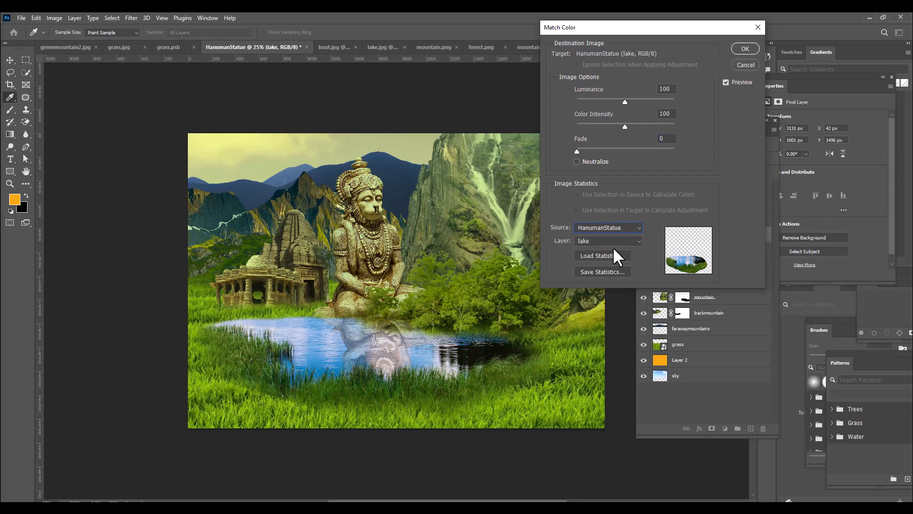
left_click(607, 242)
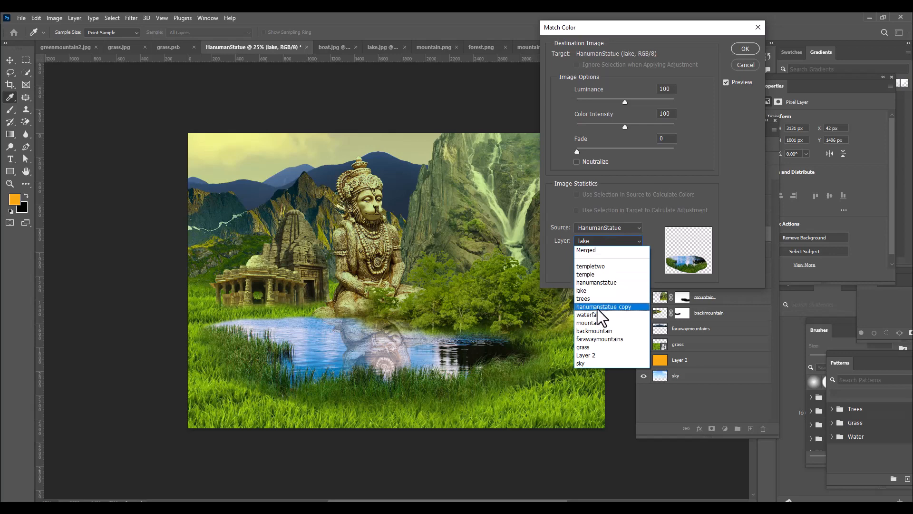
left_click(594, 346)
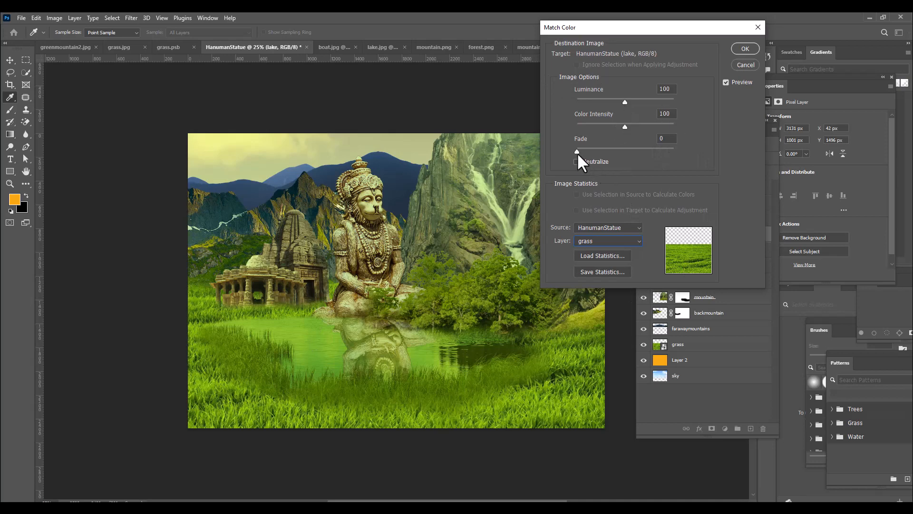
left_click_drag(578, 152, 626, 152)
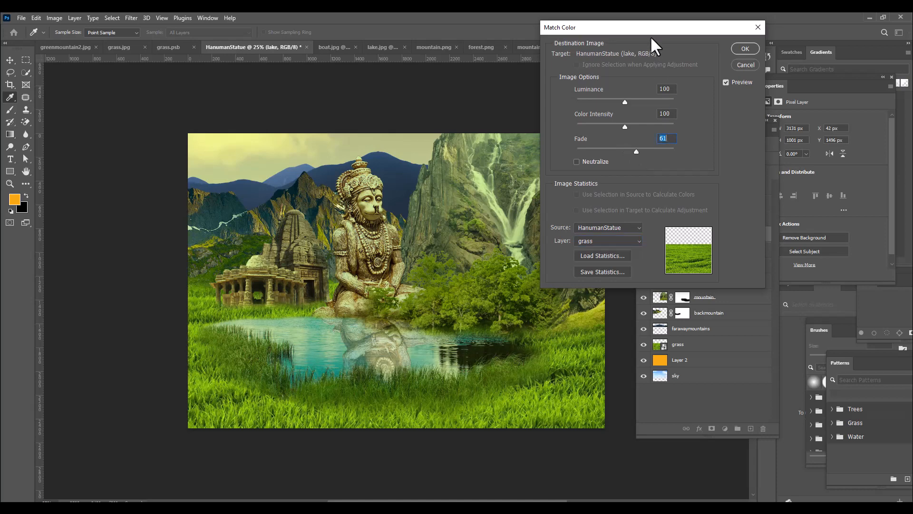
left_click_drag(650, 29, 636, 28)
left_click(721, 48)
key("b")
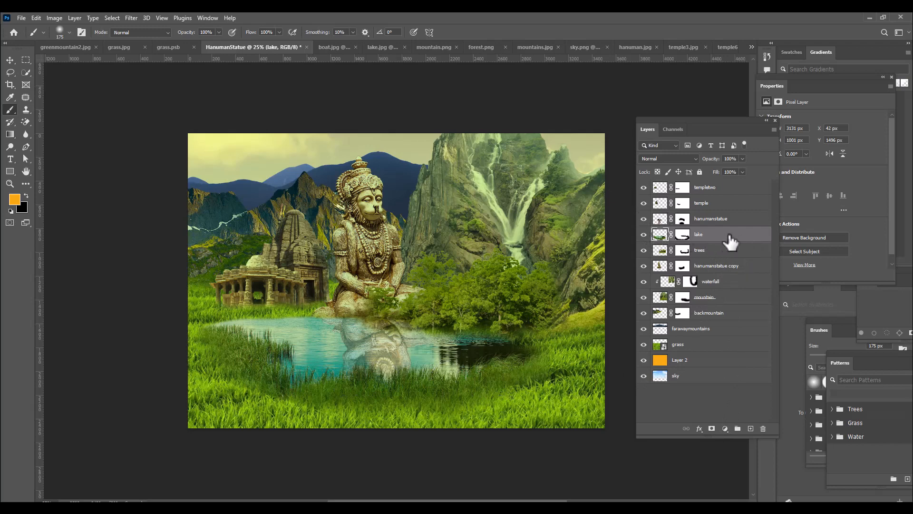
Add a Hue/Saturation adjustment layer above the lake layer and clip it to that layer
left_click(725, 429)
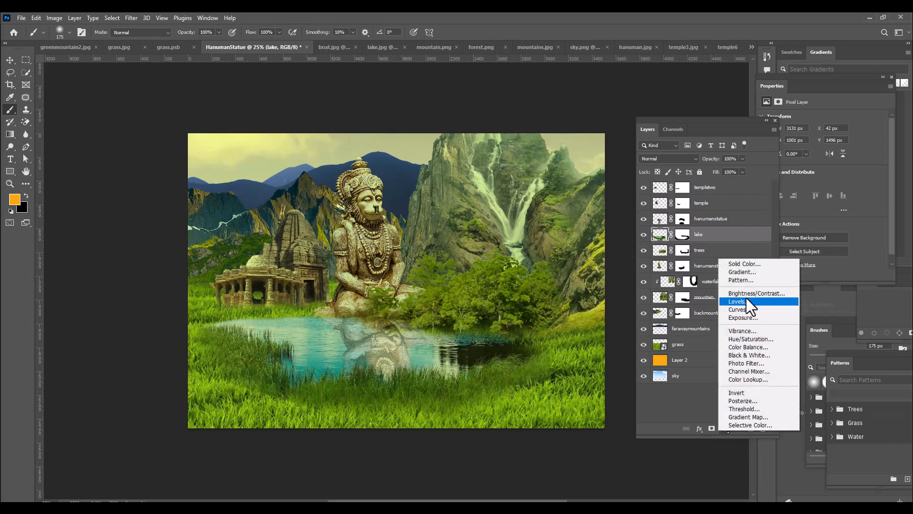
left_click(750, 339)
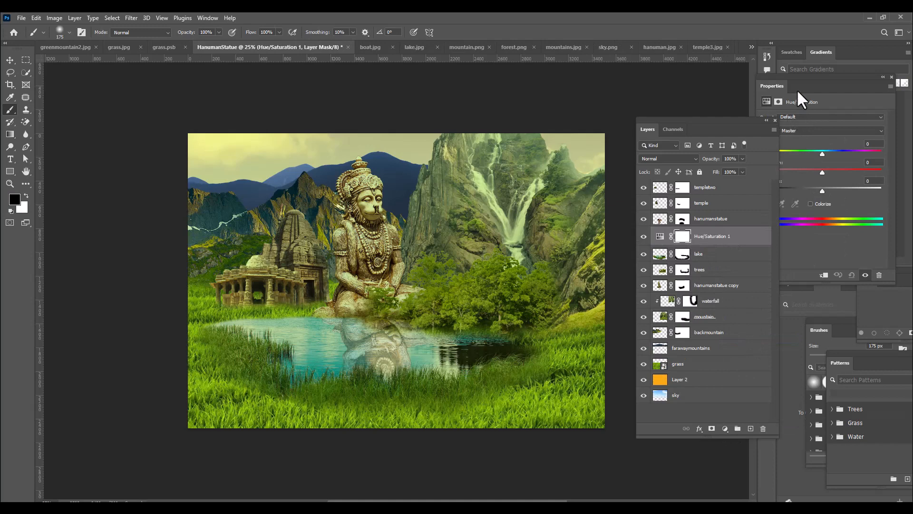
left_click_drag(797, 90, 715, 97)
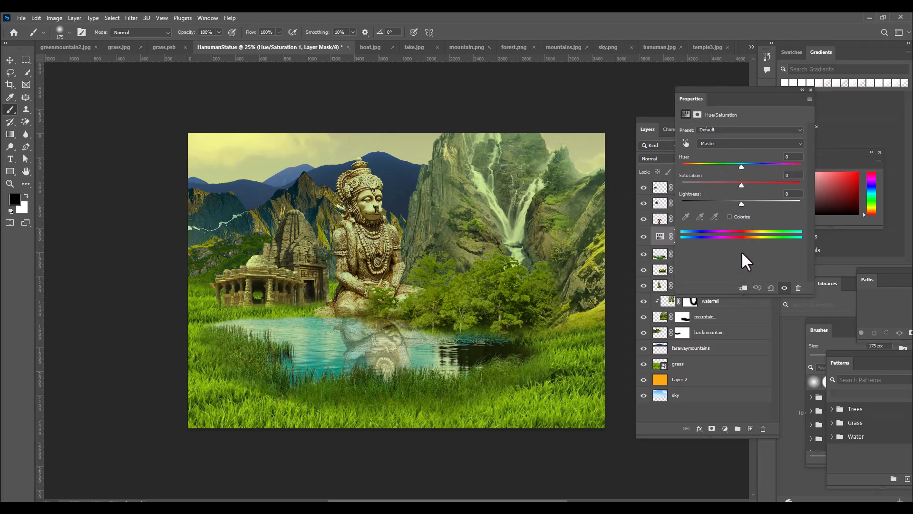
left_click(742, 288)
Set the lake's Hue/Saturation adjustment to hue +1, saturation +20 and lightness +13
mouse_move(740, 165)
left_mouse_down()
mouse_move(731, 166)
mouse_move(744, 166)
left_mouse_up()
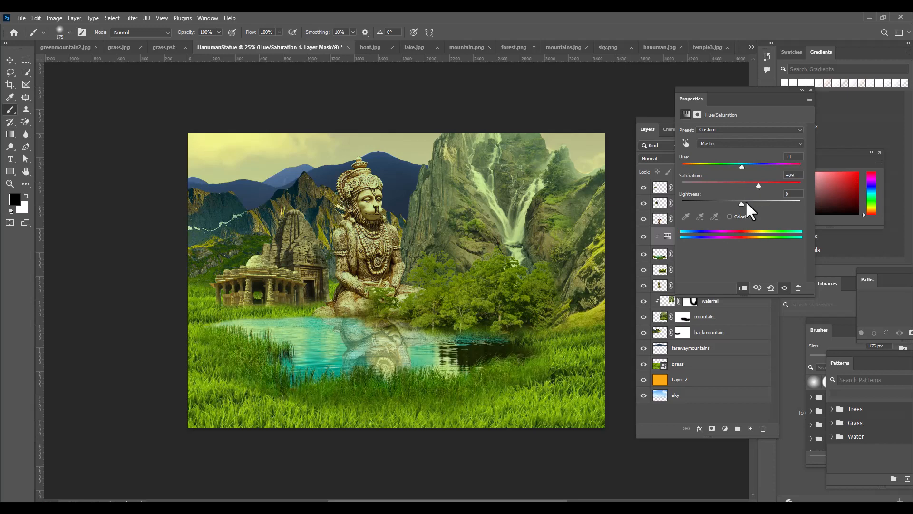
left_click_drag(742, 203, 749, 203)
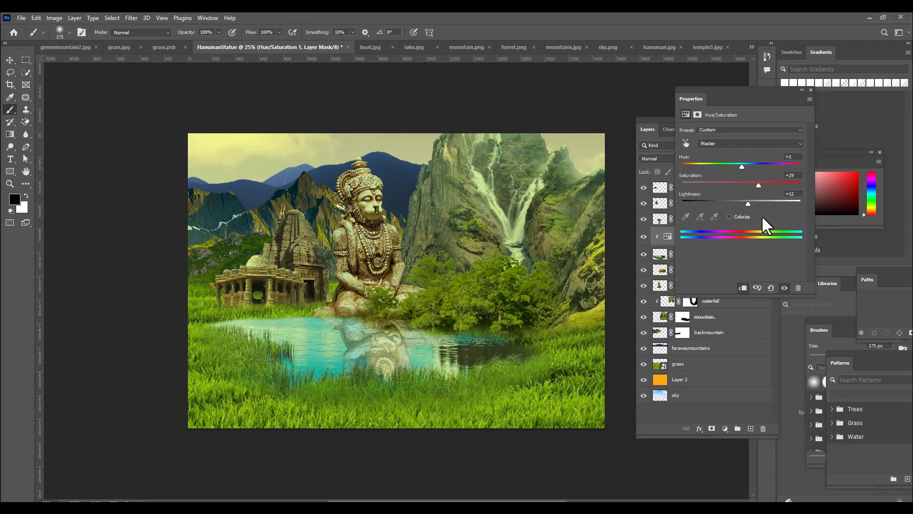
left_click_drag(711, 89, 713, 89)
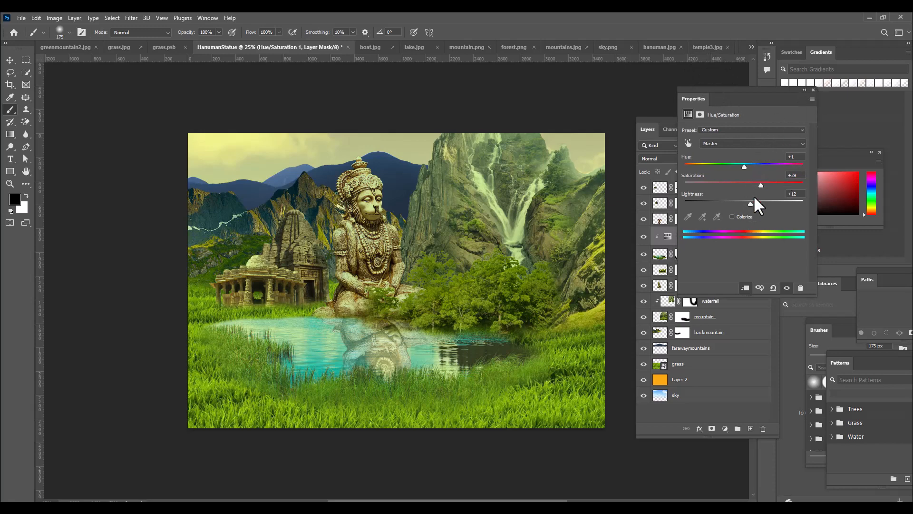
left_click_drag(751, 204, 755, 204)
left_click_drag(706, 89, 750, 89)
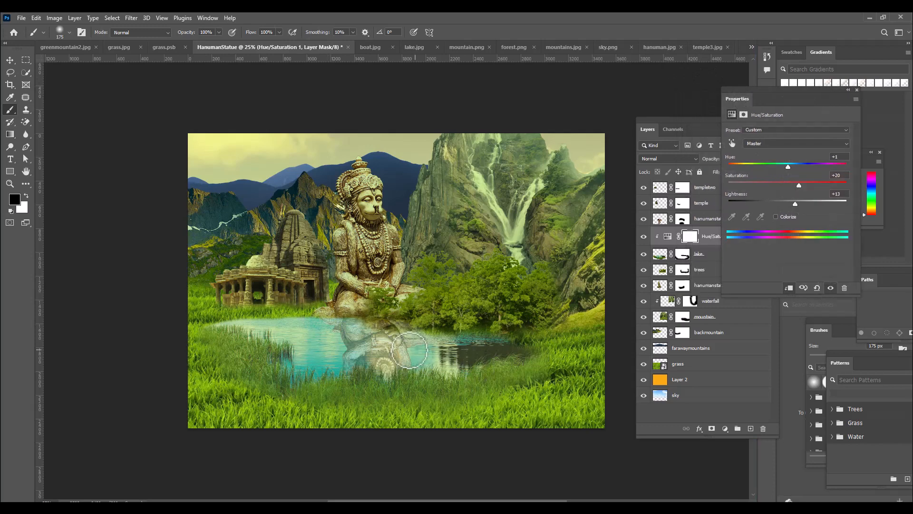
Invert the Hue/Saturation adjustment's layer mask to black
left_click(681, 119)
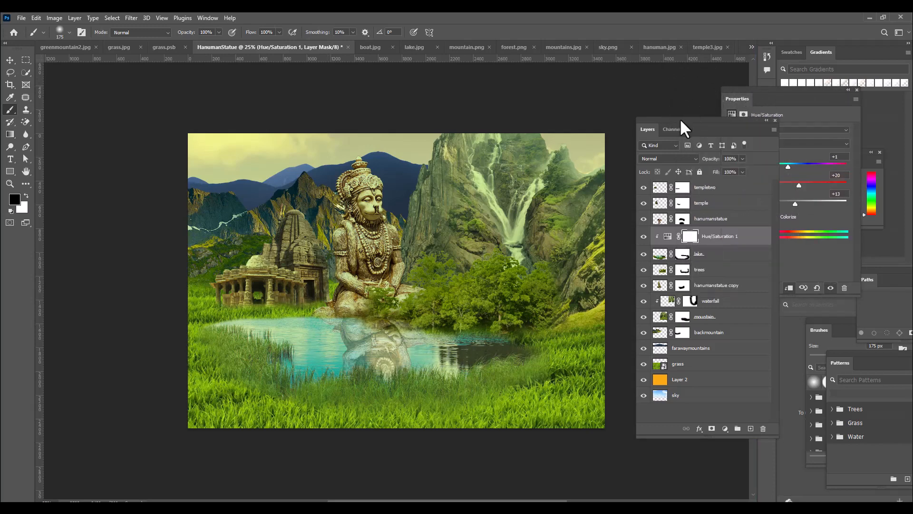
left_click(690, 238)
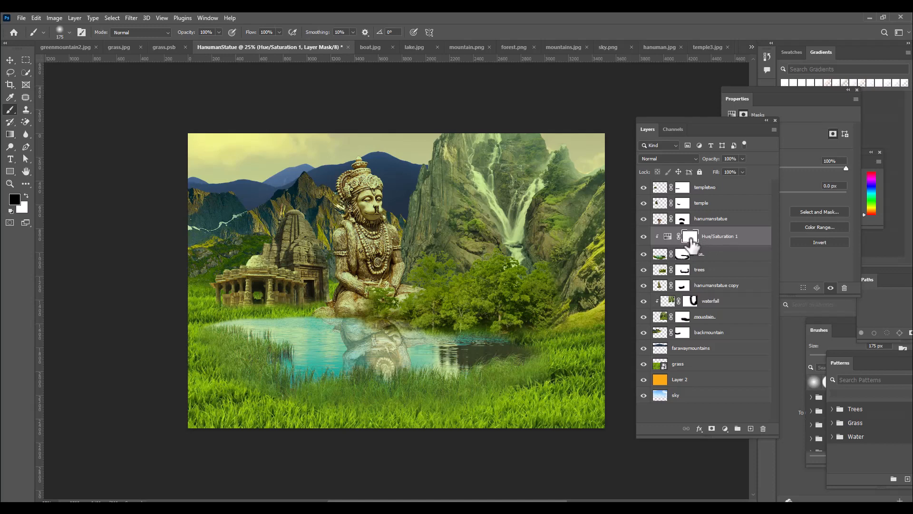
key("ctrl+i")
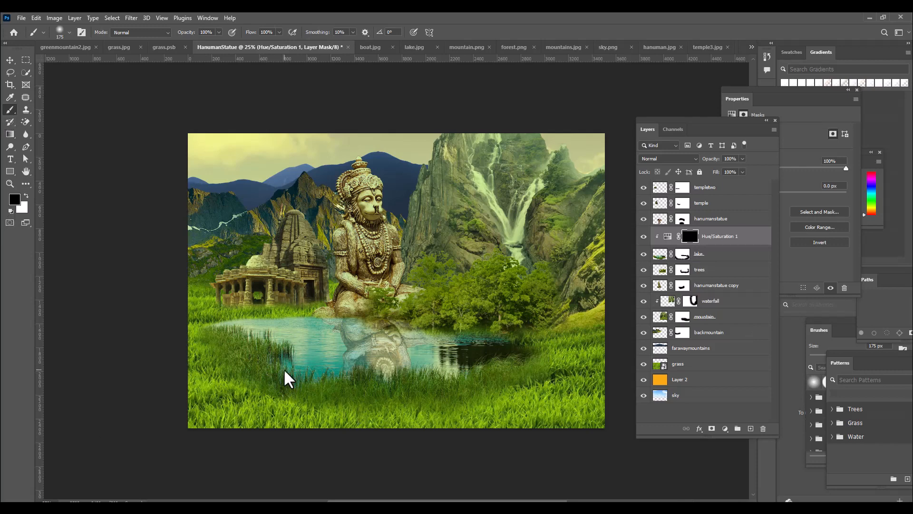
Paint white on the Hue/Saturation mask with a soft 400 px brush along the lake's grassy front edge, and reduce the brush to 200 px
key("bracketright")
key("bracketright")
key("bracketright")
key("bracketright")
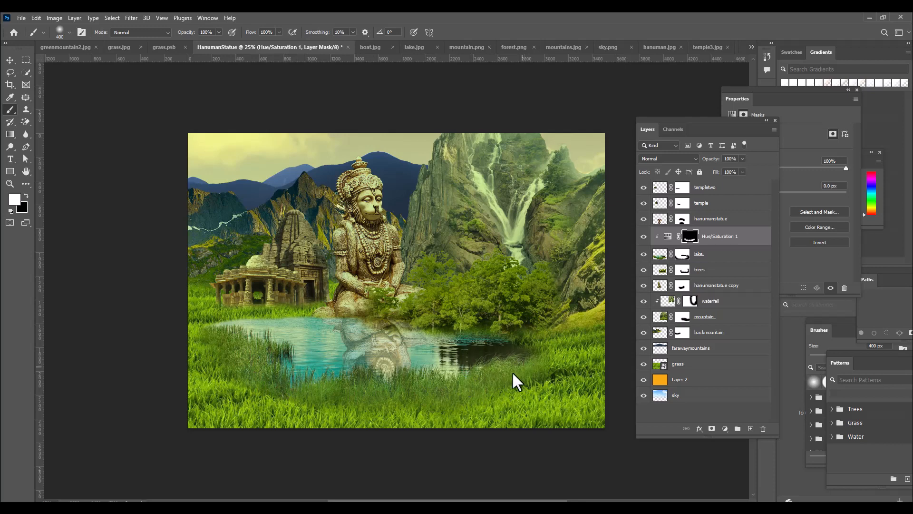
key("bracketleft")
key("bracketleft")
Change the lake's Hue/Saturation adjustment to hue -9 and saturation +29
left_click_drag(695, 122, 632, 117)
left_click(602, 231)
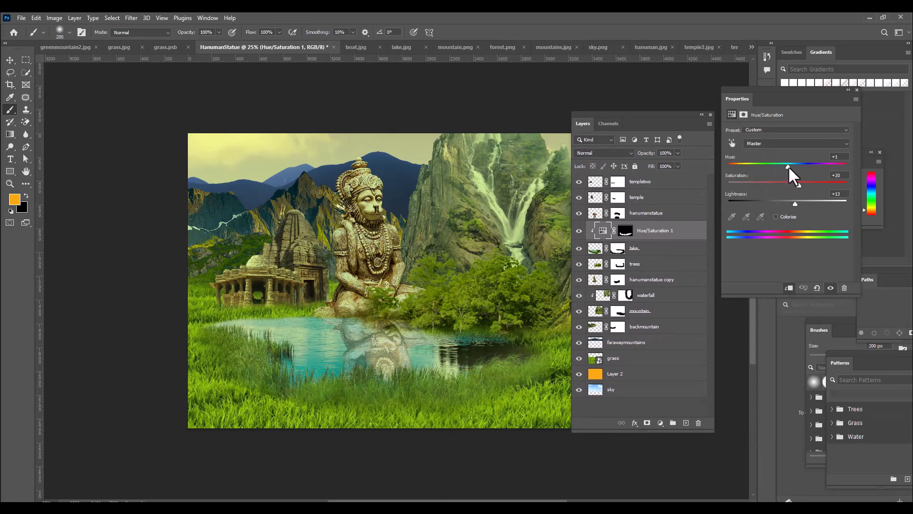
left_click_drag(789, 166, 783, 167)
left_click_drag(781, 166, 782, 167)
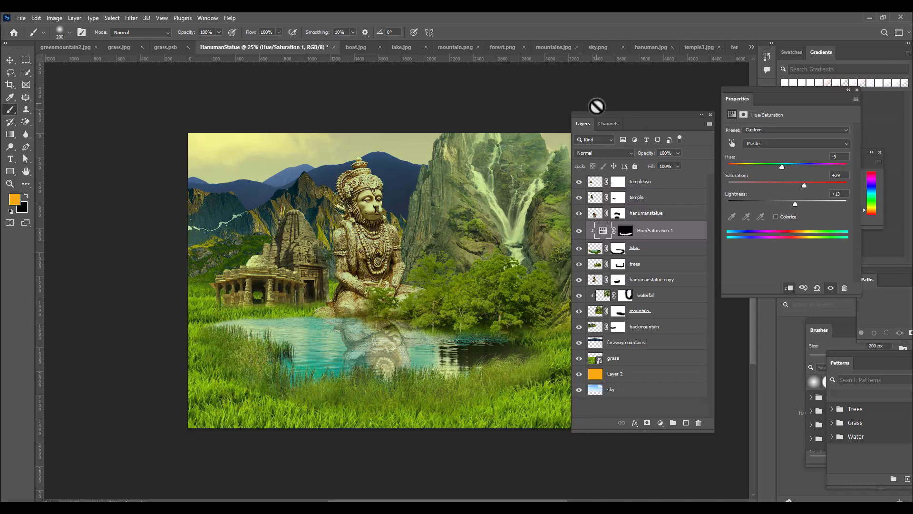
left_click_drag(598, 113, 681, 112)
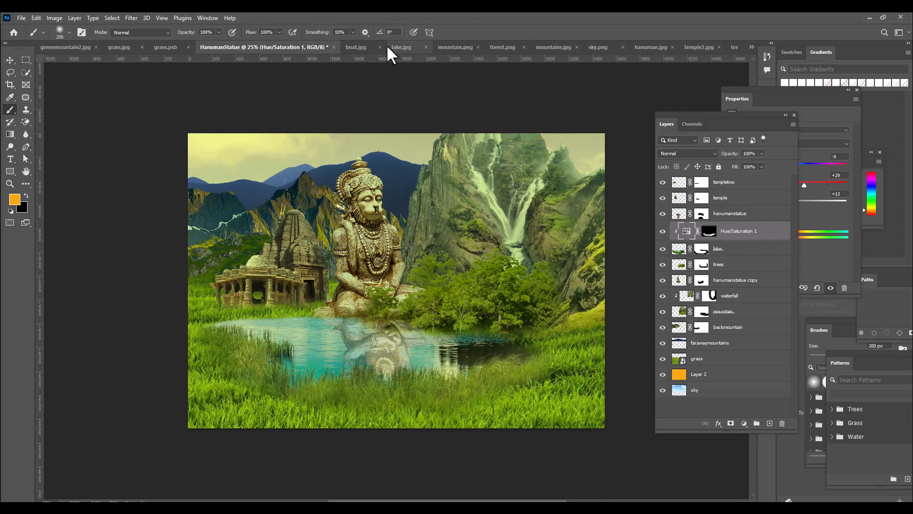
Switch to the boat.jpg image and activate the Quick Selection tool for cutting out the boat
left_click(355, 47)
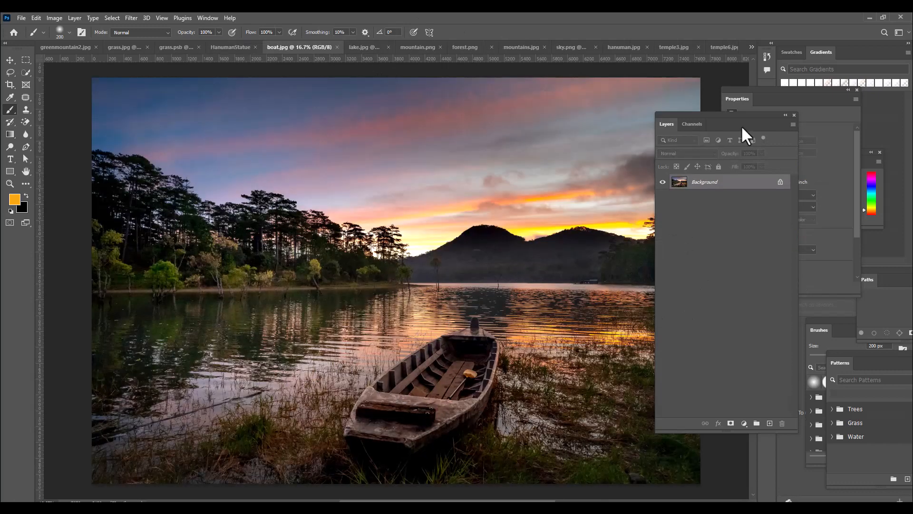
left_click_drag(695, 119, 715, 120)
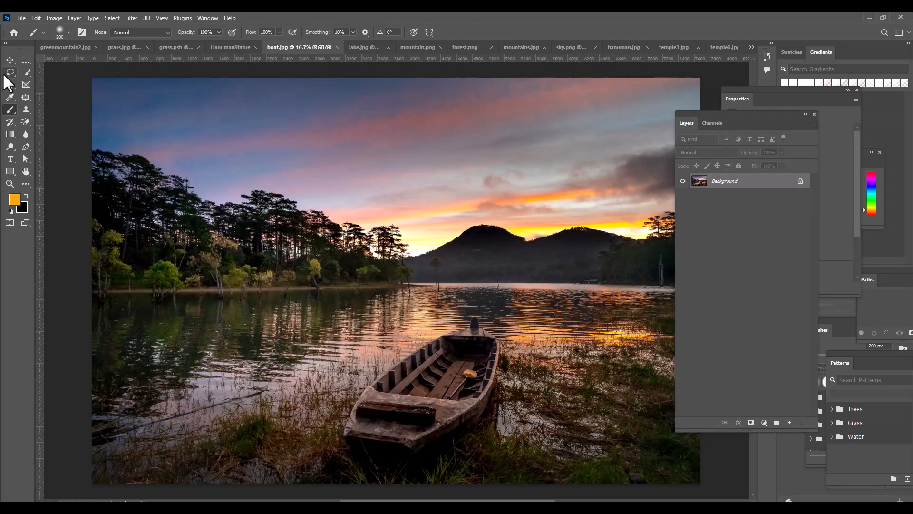
left_click(10, 73)
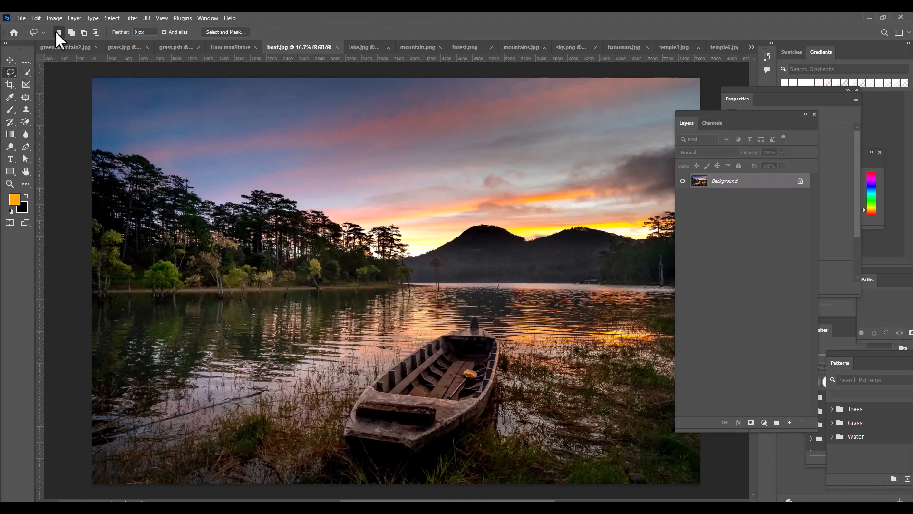
left_click(26, 72)
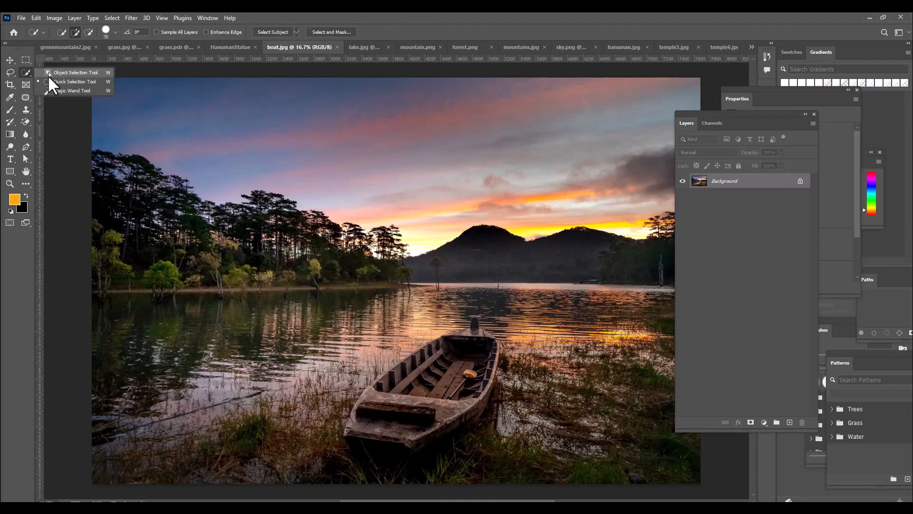
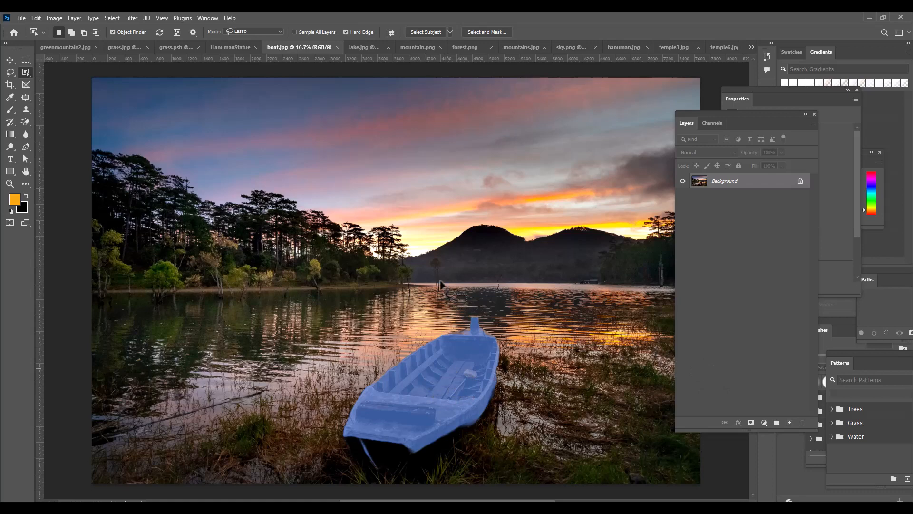
Select the wooden boat in the photo and extend the selection with the Lasso around its dark lower hull
left_click(484, 350)
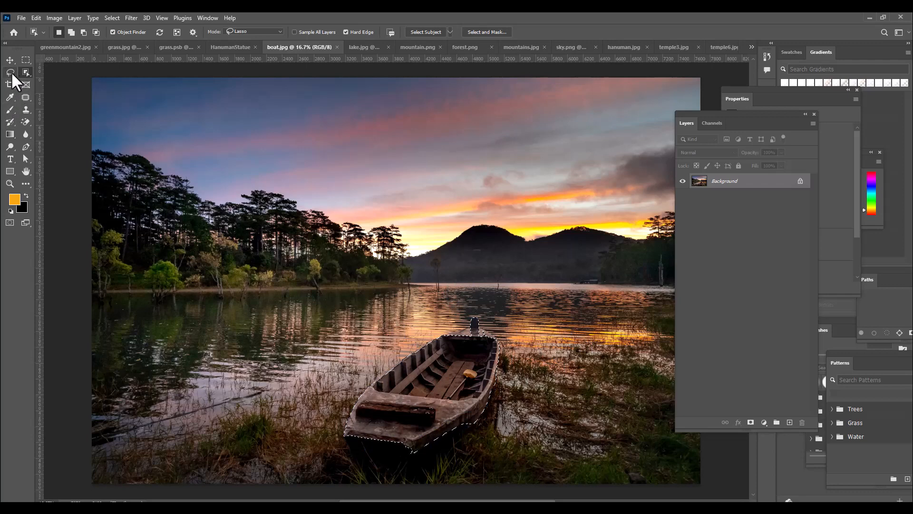
left_click_drag(11, 72, 48, 72)
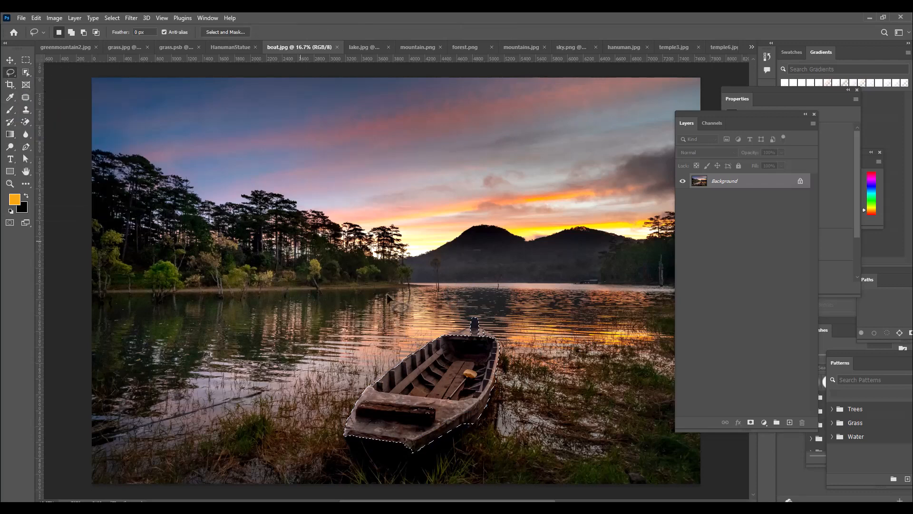
key("ctrl+plus")
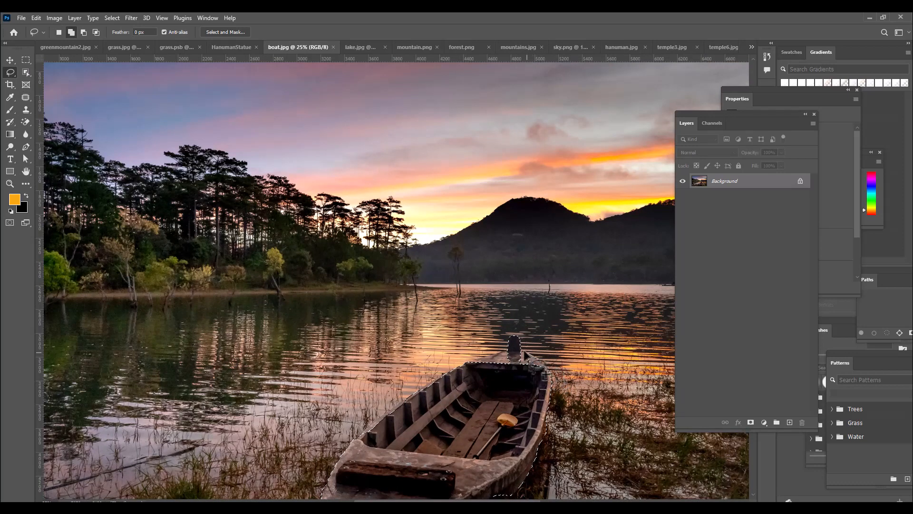
mouse_move(516, 335)
left_mouse_down()
mouse_move(509, 368)
mouse_move(486, 374)
mouse_move(471, 363)
mouse_move(552, 380)
left_mouse_up()
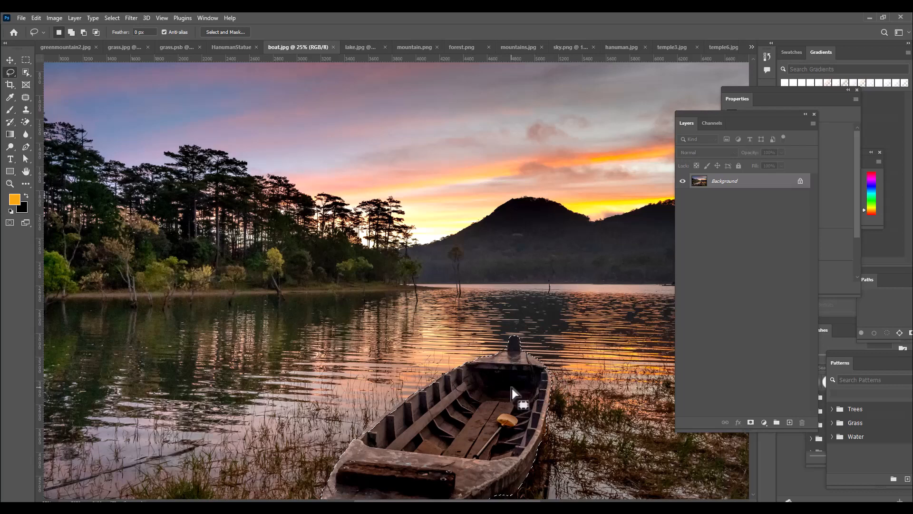
scroll(535, 371, "down", 4)
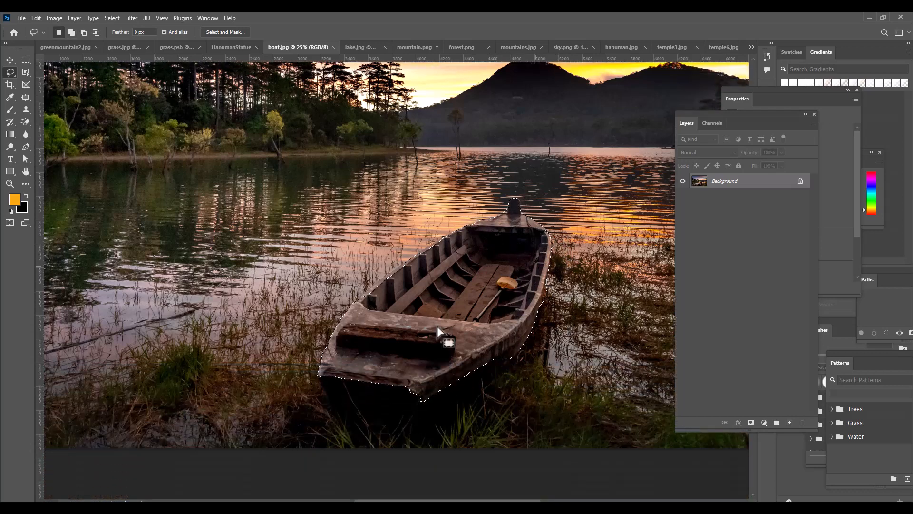
mouse_move(323, 374)
left_mouse_down()
mouse_move(331, 404)
mouse_move(350, 410)
mouse_move(400, 416)
mouse_move(421, 397)
left_mouse_up()
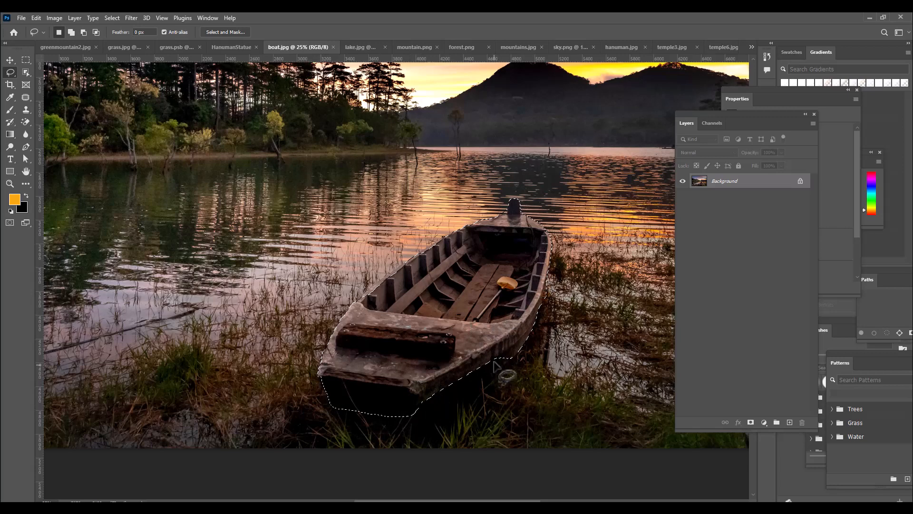
mouse_move(516, 354)
left_mouse_down()
mouse_move(448, 403)
mouse_move(409, 413)
mouse_move(423, 380)
left_mouse_up()
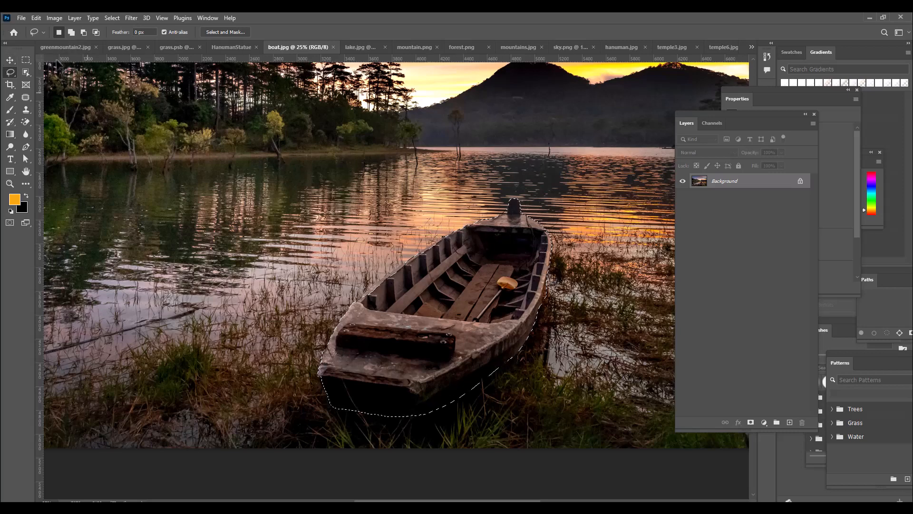
Feather the boat selection with a radius of 2 pixels
right_click(513, 251)
left_click(527, 274)
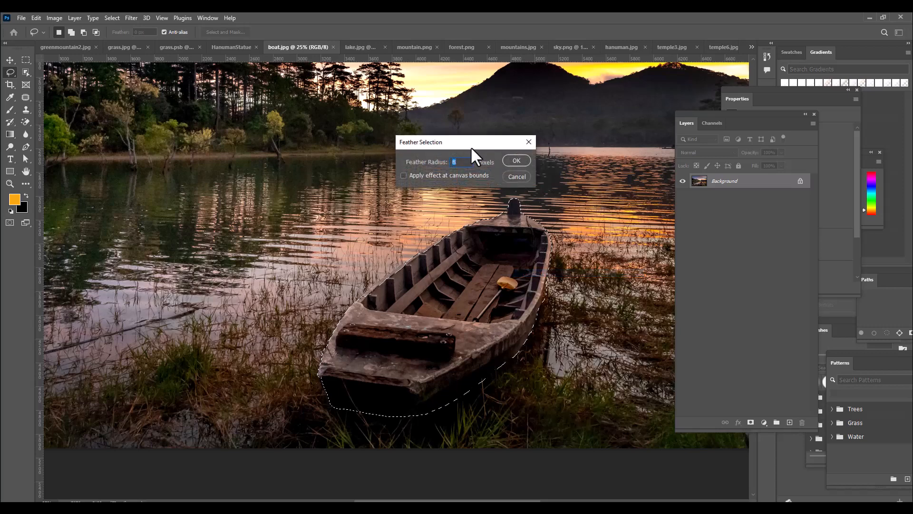
type("2")
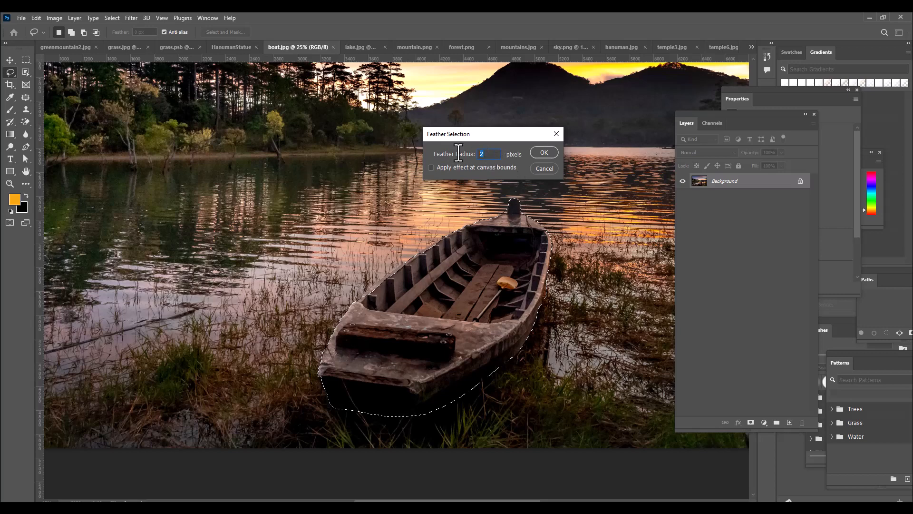
left_click(543, 153)
Move the selected boat into the HanumanStatue document and bring its layer above all other layers
left_click(9, 59)
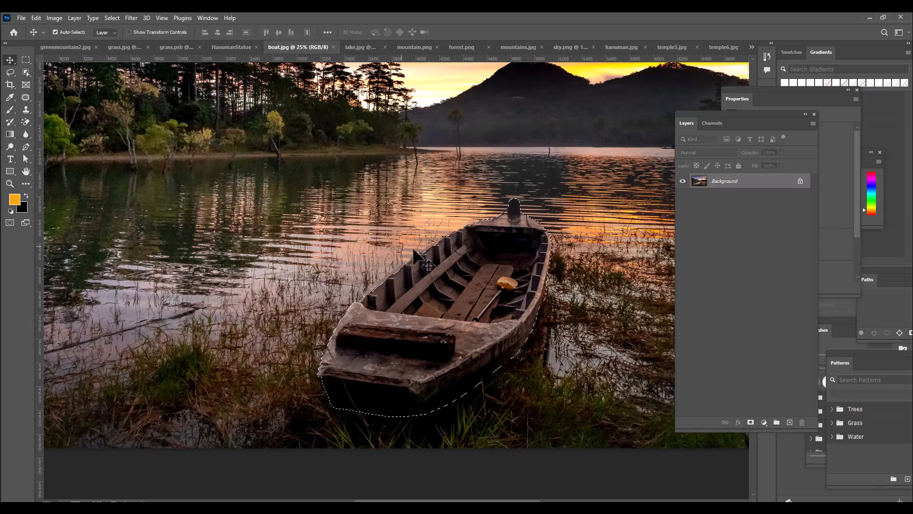
left_click_drag(444, 222, 380, 303)
key("ctrl+z")
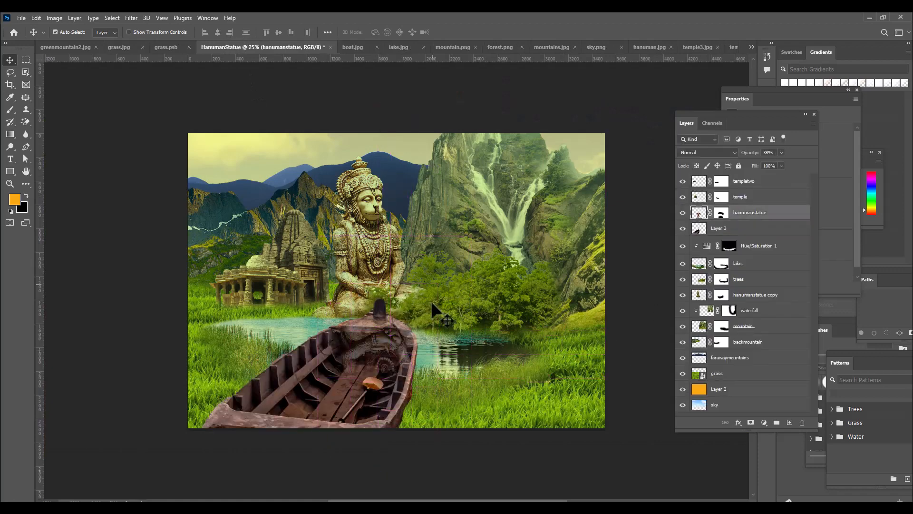
right_click(313, 380)
left_click(326, 384)
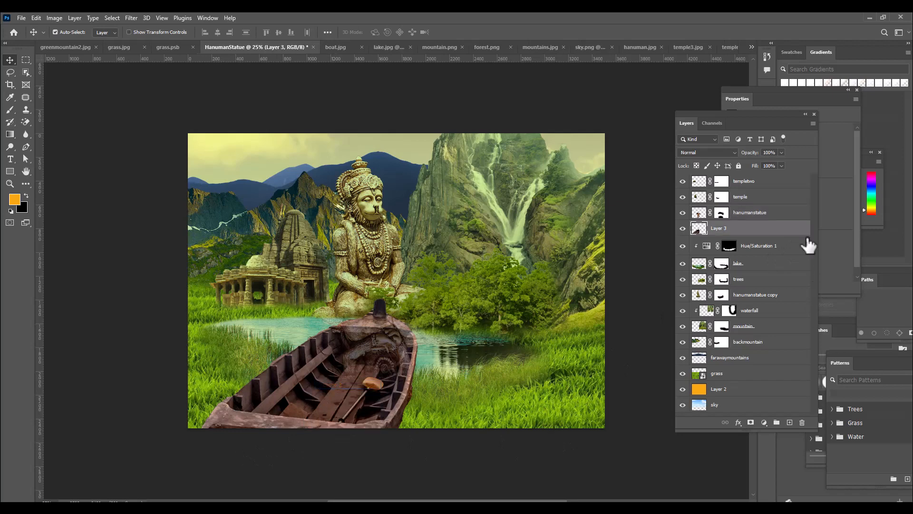
left_click_drag(775, 231, 774, 177)
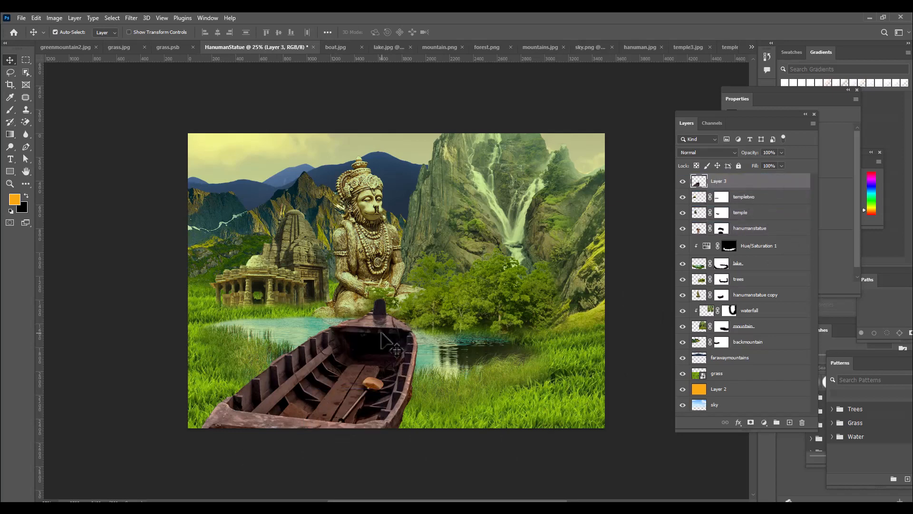
Scale the boat to about 19.6% and place it on the lake, to the left of the statue's reflection
left_click_drag(357, 369, 376, 346)
key("ctrl+t")
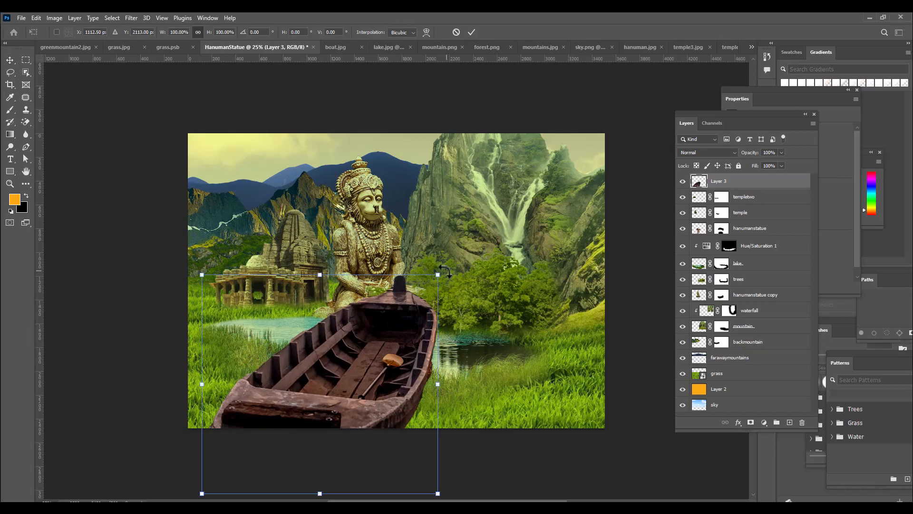
left_click_drag(438, 265, 348, 333)
left_click_drag(360, 303, 324, 351)
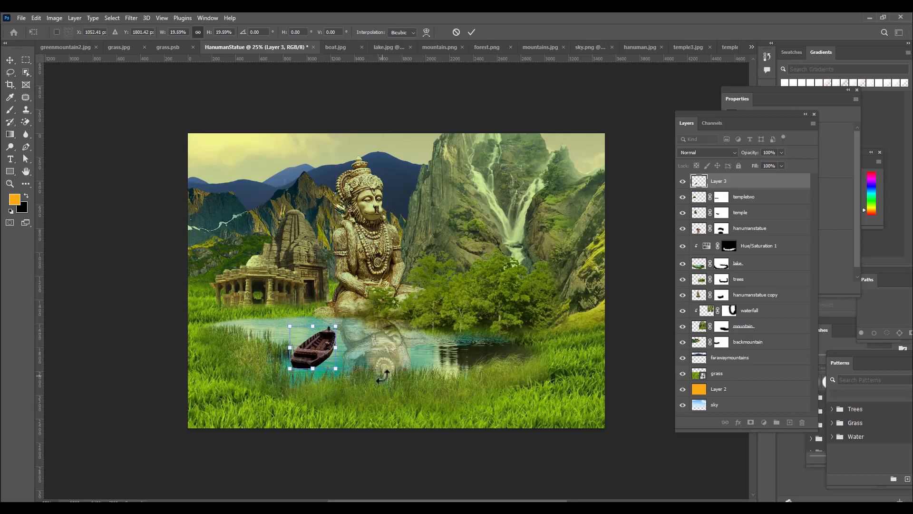
key("Return")
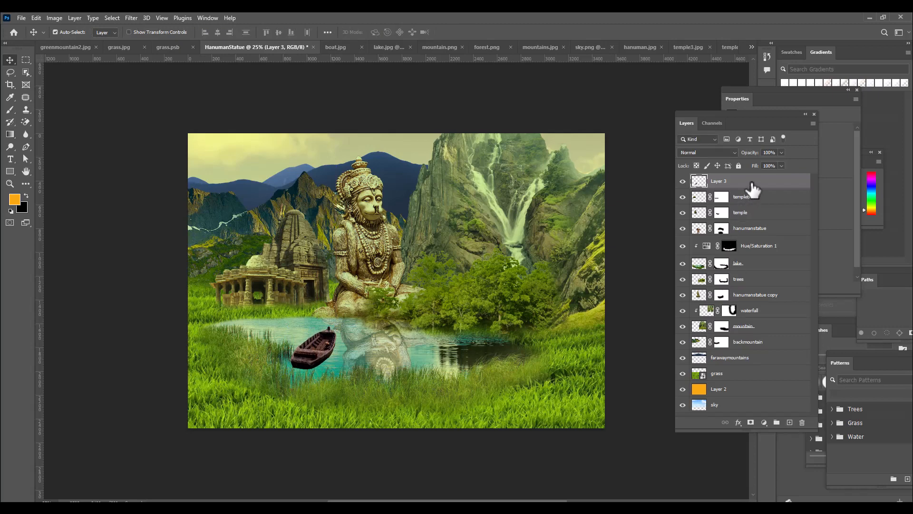
Duplicate the boat layer and shift the copy slightly down on the water
key("ctrl+j")
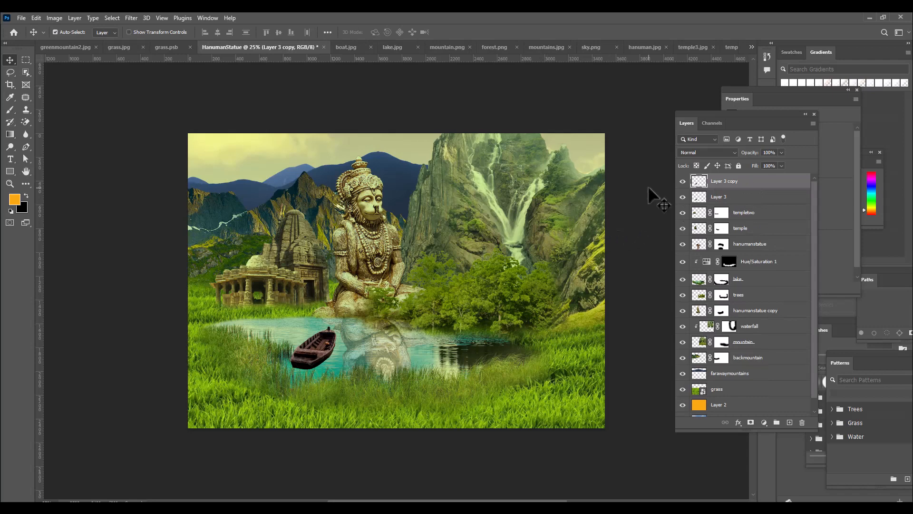
left_click(726, 198)
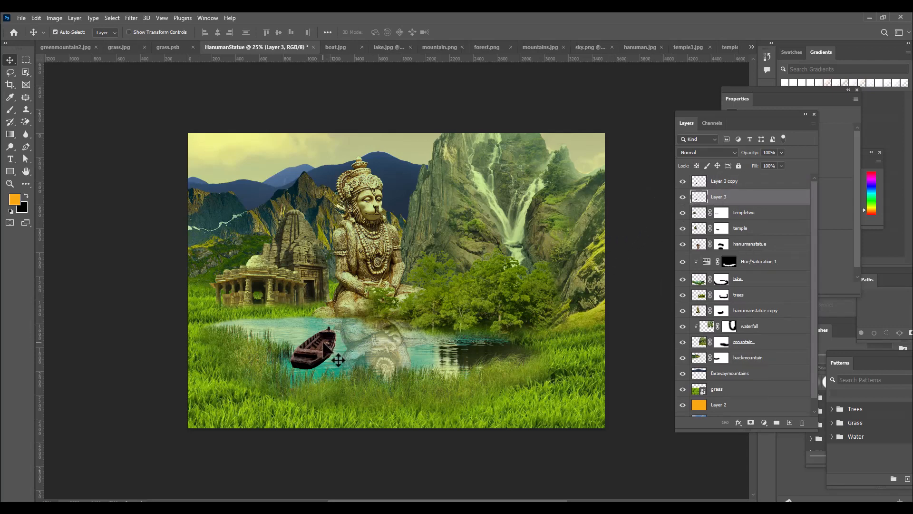
left_click_drag(324, 344, 327, 355)
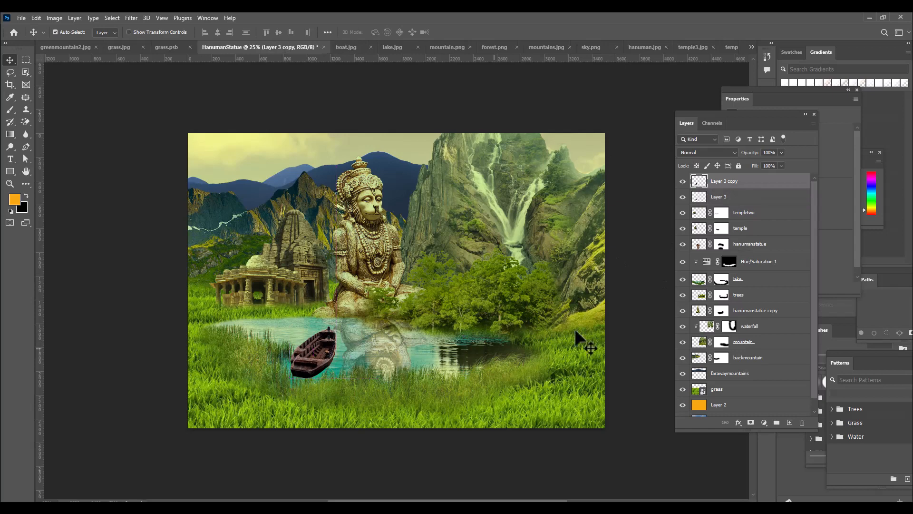
Scale the original boat layer to about 103% and offset it just below the copy to serve as a reflection
left_click(757, 198)
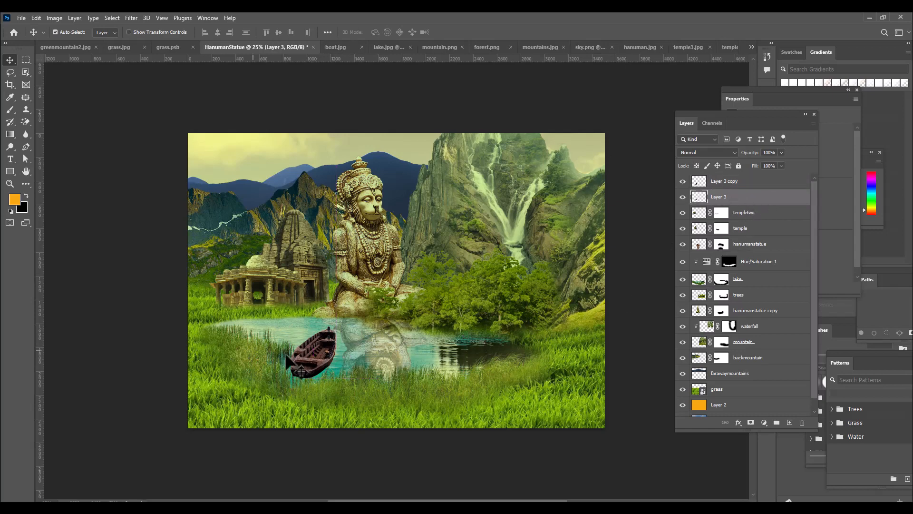
key("ctrl+t")
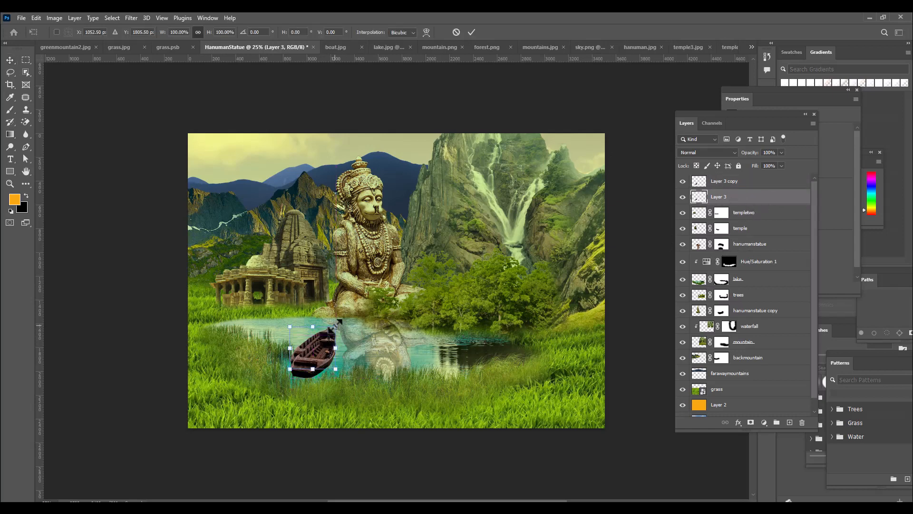
left_click_drag(337, 327, 329, 346)
key("Down")
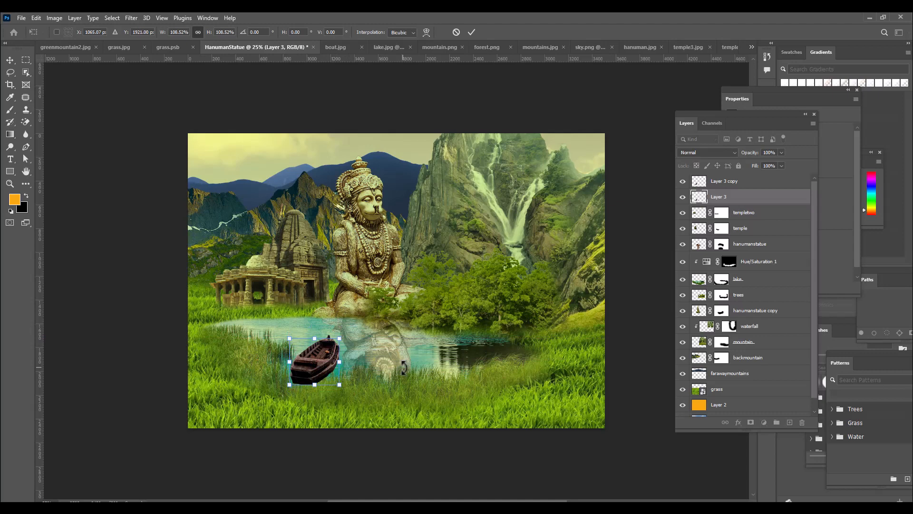
key("Up")
left_click_drag(344, 331, 343, 333)
key("Down")
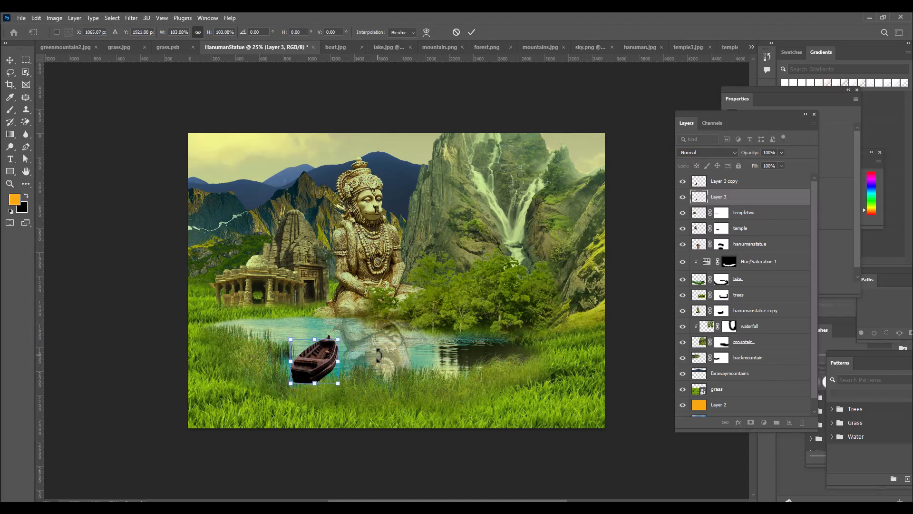
key("Return")
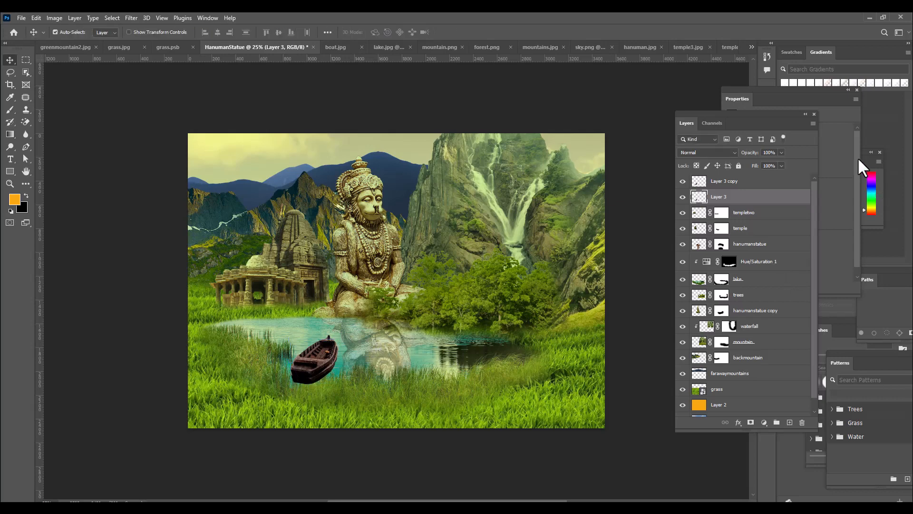
Lower the original boat layer's opacity to 41% and rename the layer as boatreflection
left_click(782, 153)
left_click_drag(766, 162, 760, 163)
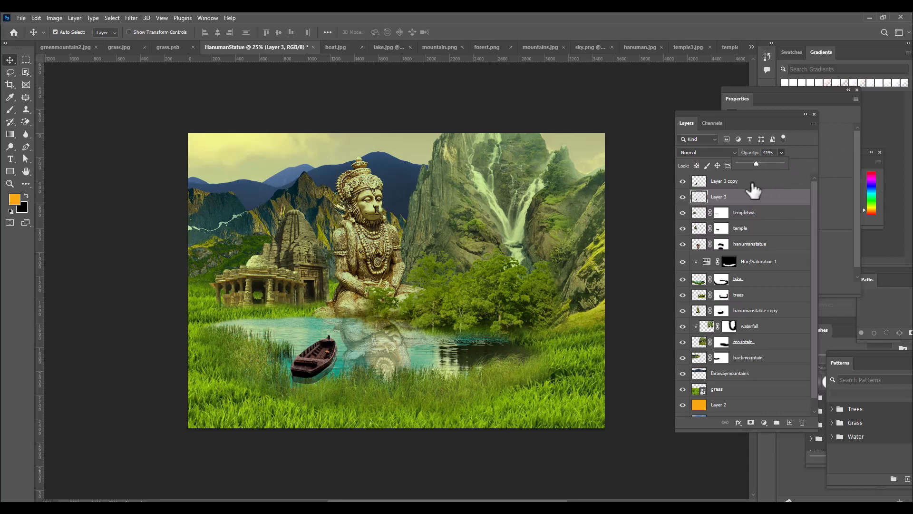
double_click(719, 197)
type("boatreflection")
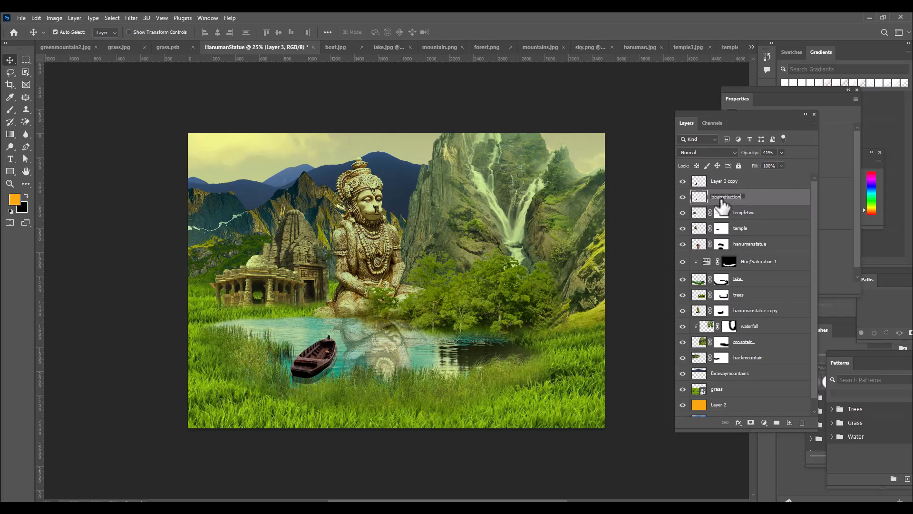
key("Return")
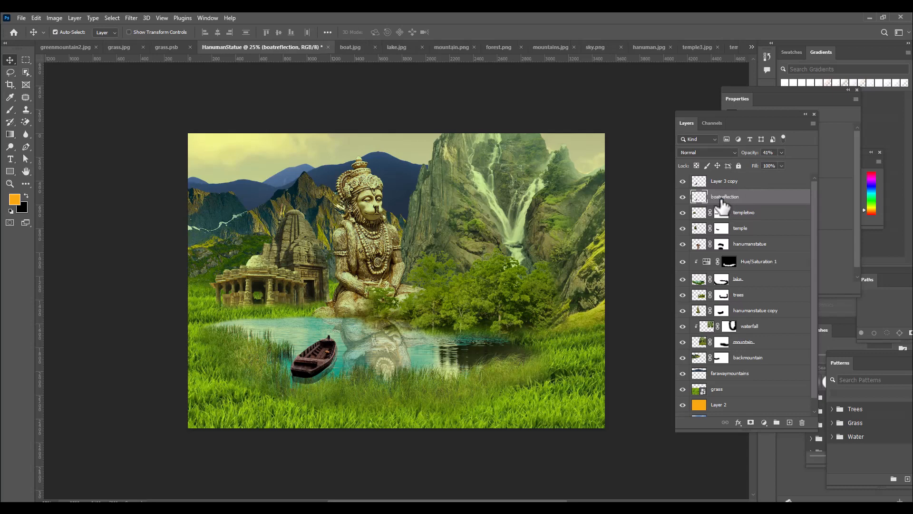
Rename the Layer 3 copy layer as boat
double_click(726, 181)
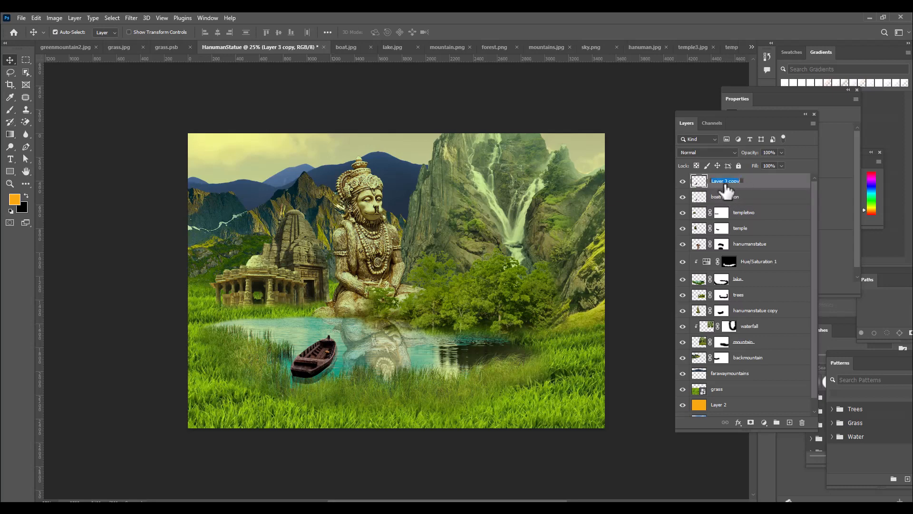
type("boat")
key("Return")
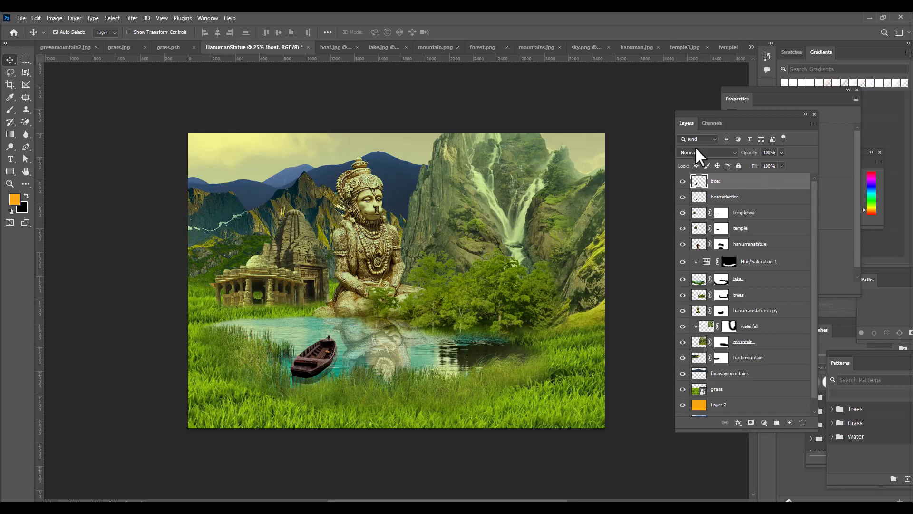
Apply Match Color to the boat layer using HanumanStatue's lake layer as the source, with Fade set to 60
left_click(57, 21)
mouse_move(70, 43)
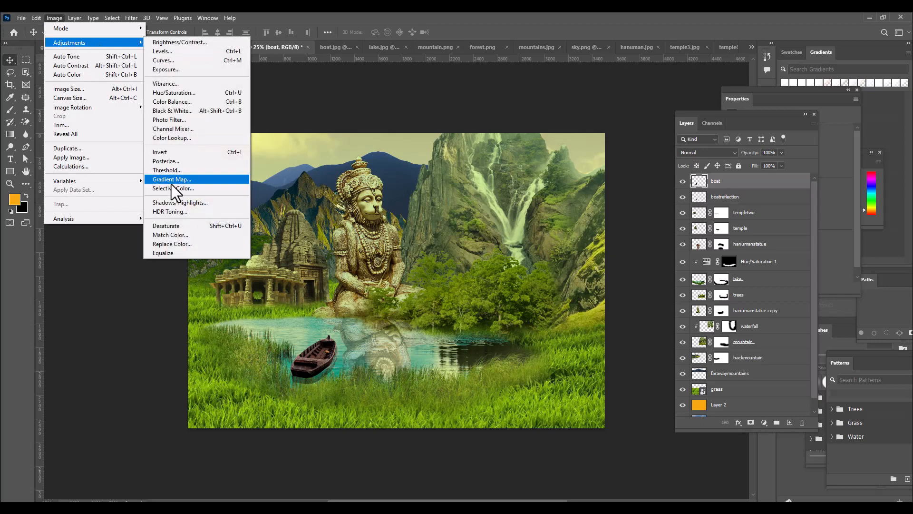
left_click(176, 235)
left_click(574, 227)
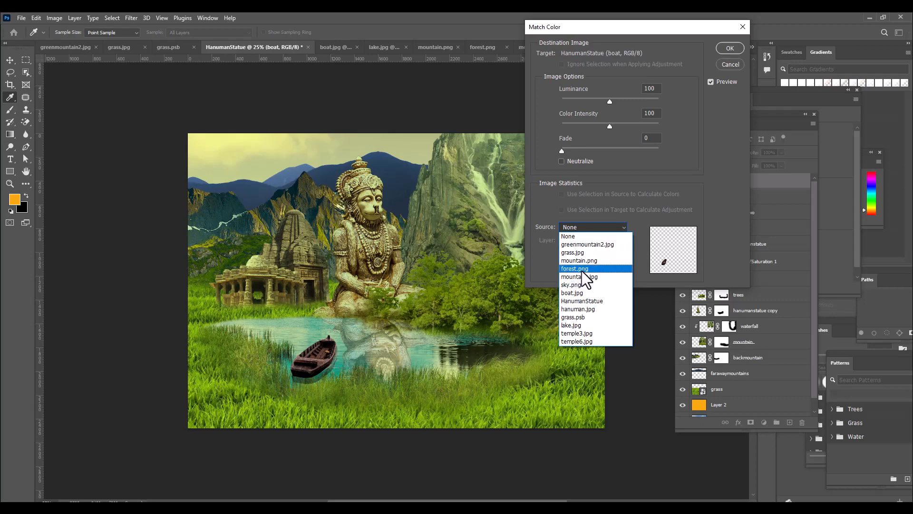
left_click(590, 300)
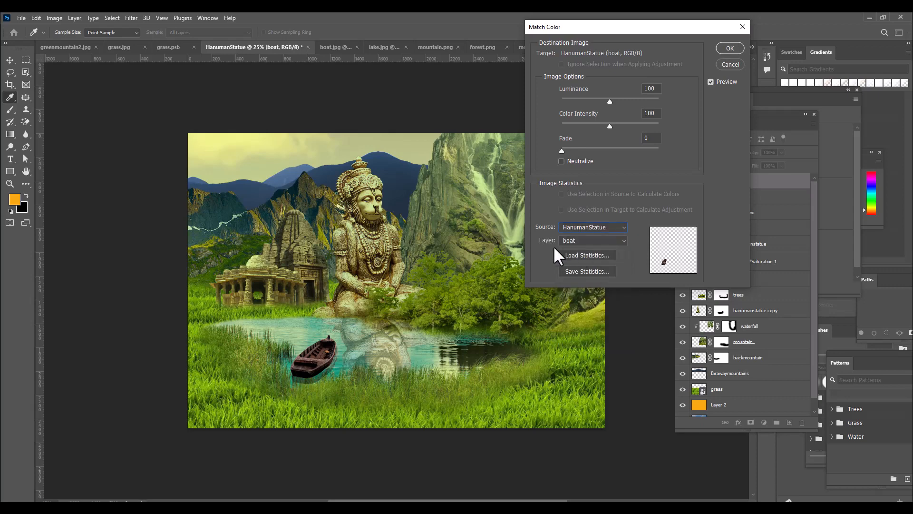
left_click(580, 241)
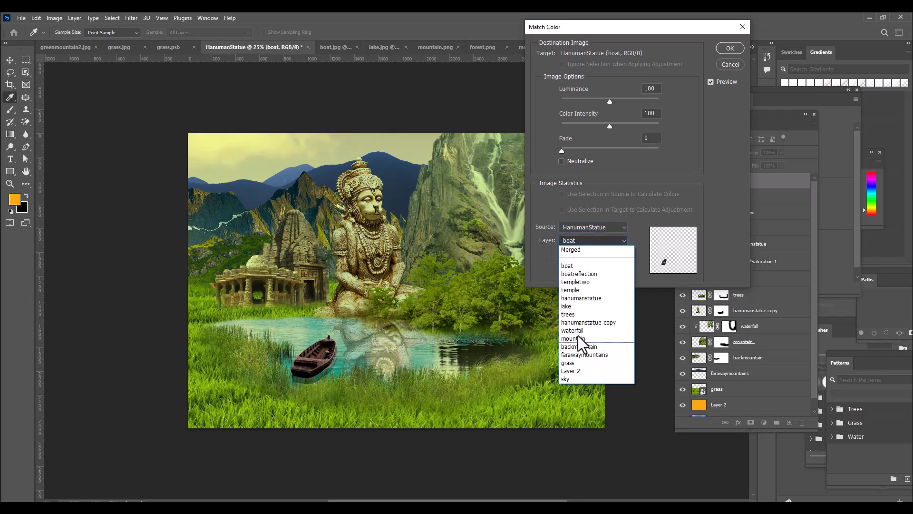
left_click(579, 306)
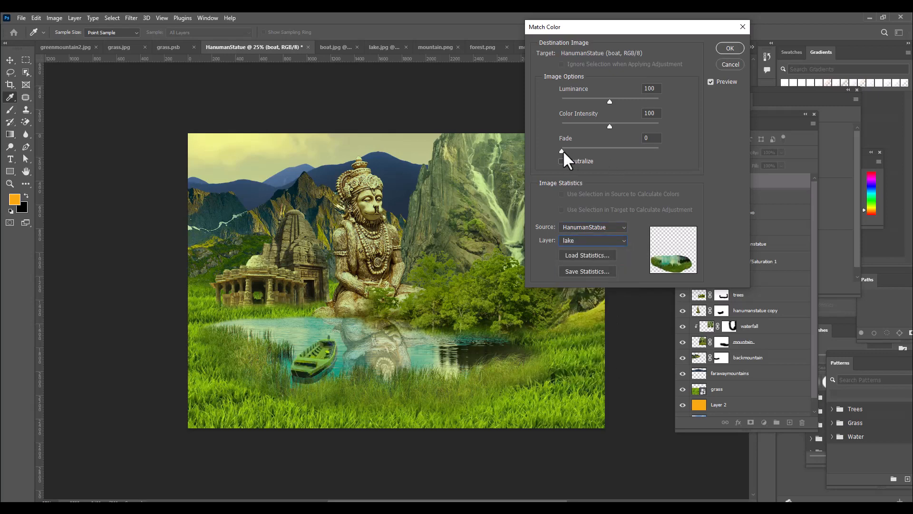
left_click_drag(596, 153, 609, 150)
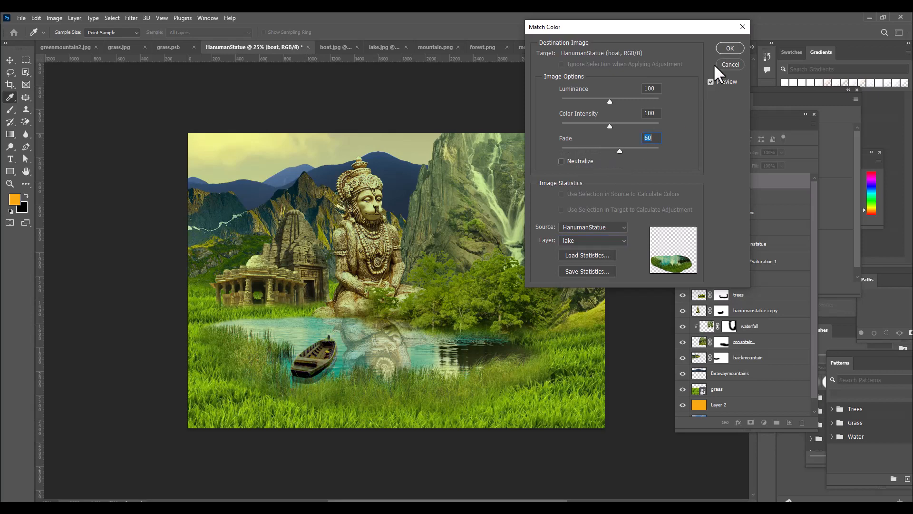
left_click(729, 48)
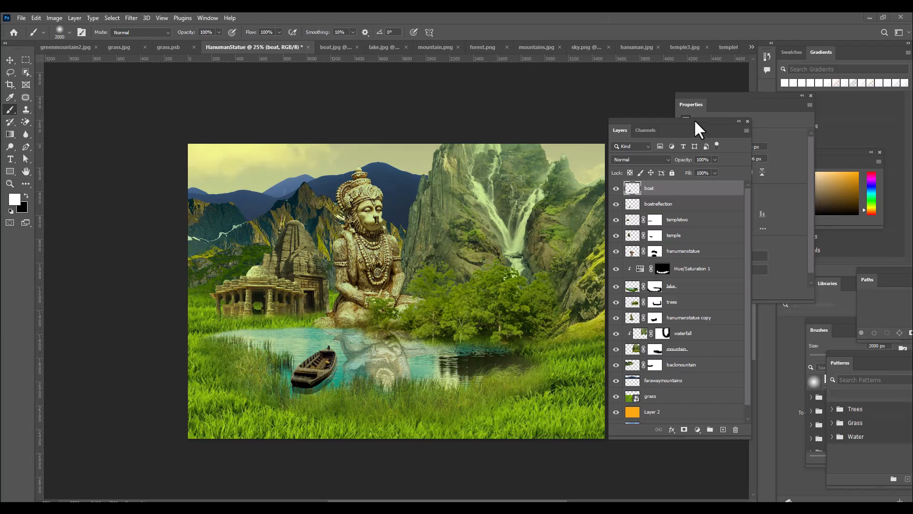
Add a Curves adjustment layer above the boat and brighten the midtones with a curve point at input 103, output 137
left_click_drag(695, 121, 671, 111)
left_click(674, 419)
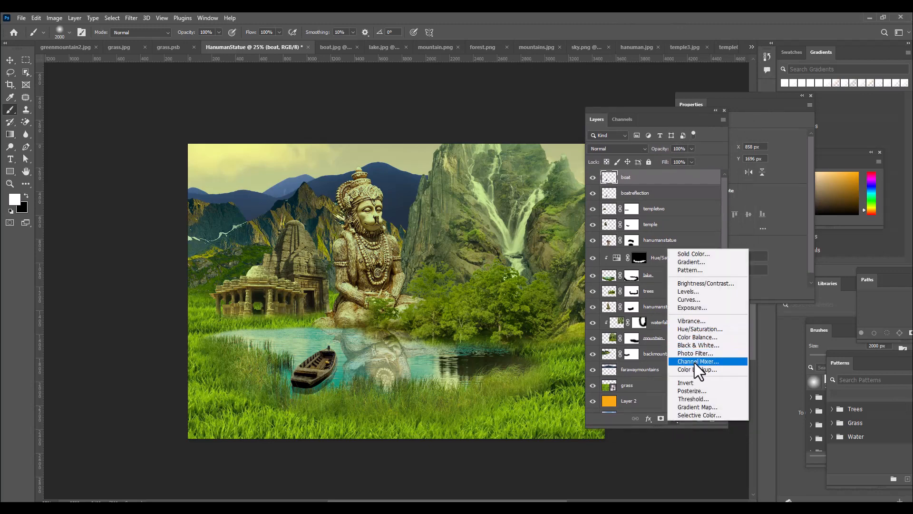
left_click(698, 297)
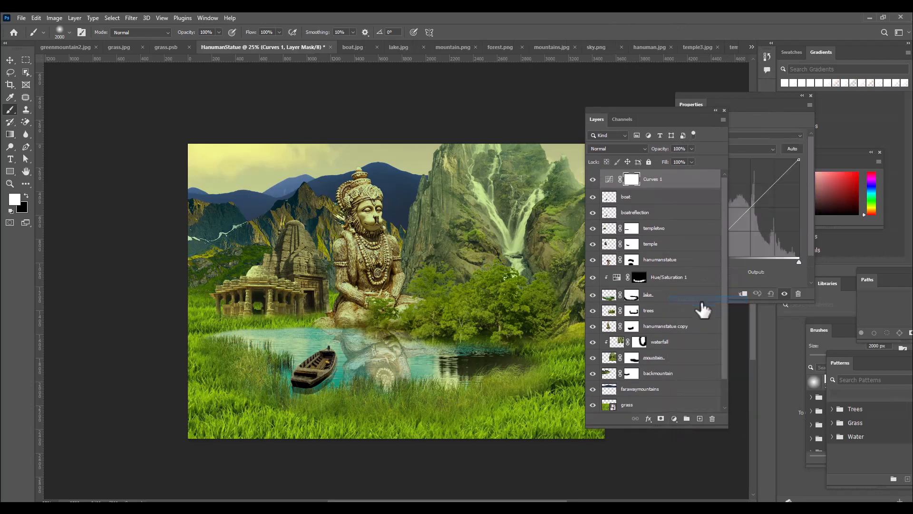
left_click_drag(656, 116, 620, 129)
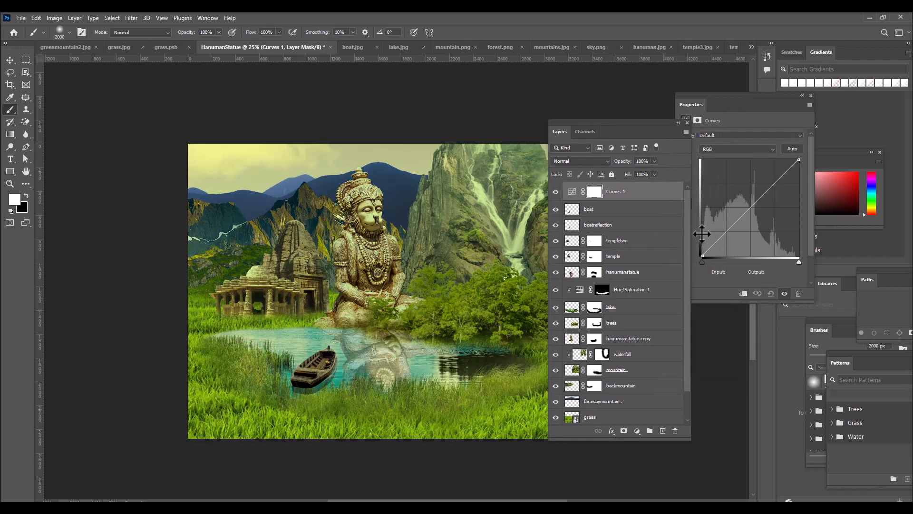
left_click_drag(721, 94, 671, 96)
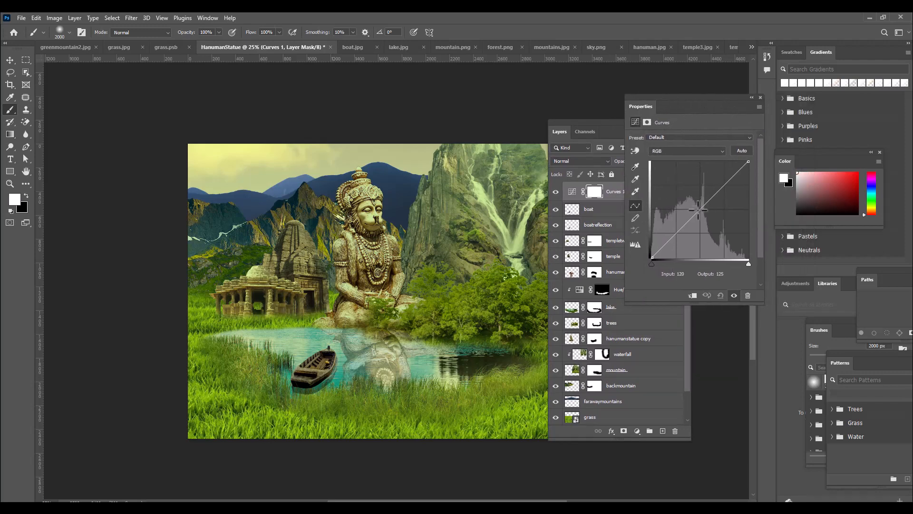
left_click_drag(693, 217, 693, 205)
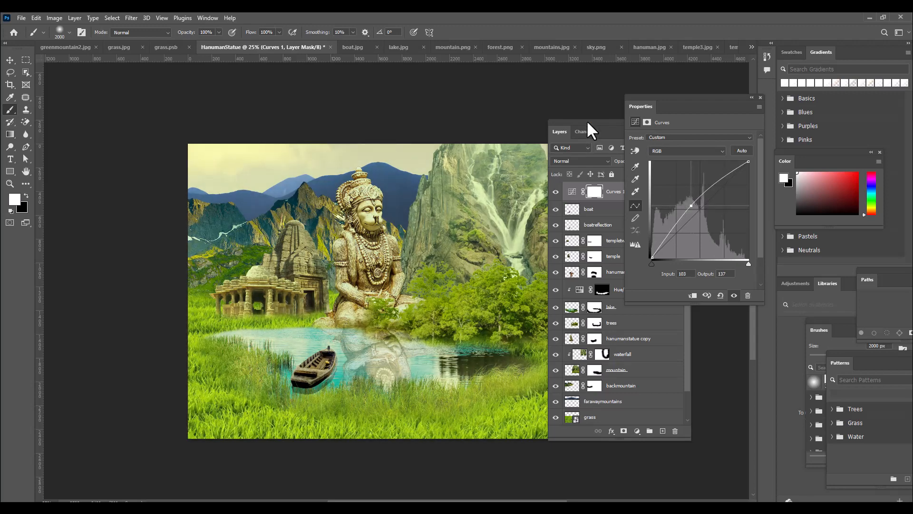
left_click_drag(586, 120, 601, 119)
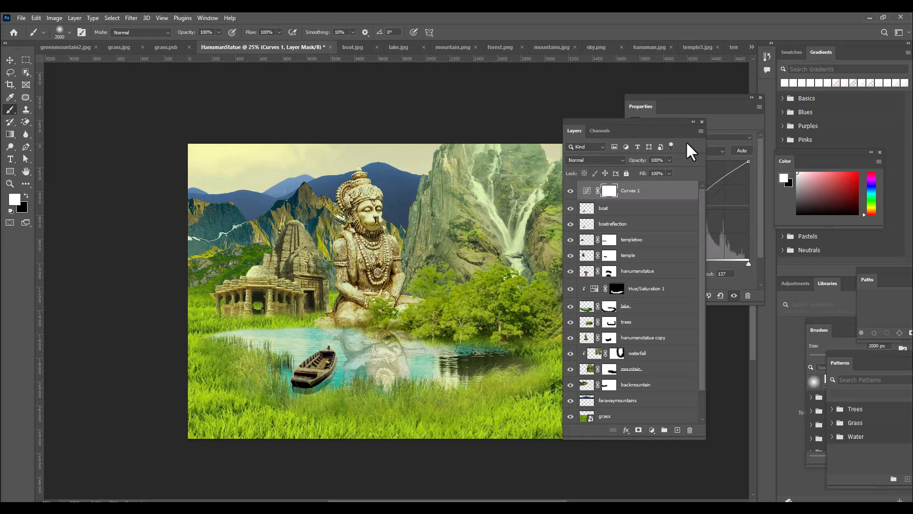
left_click_drag(633, 121, 621, 123)
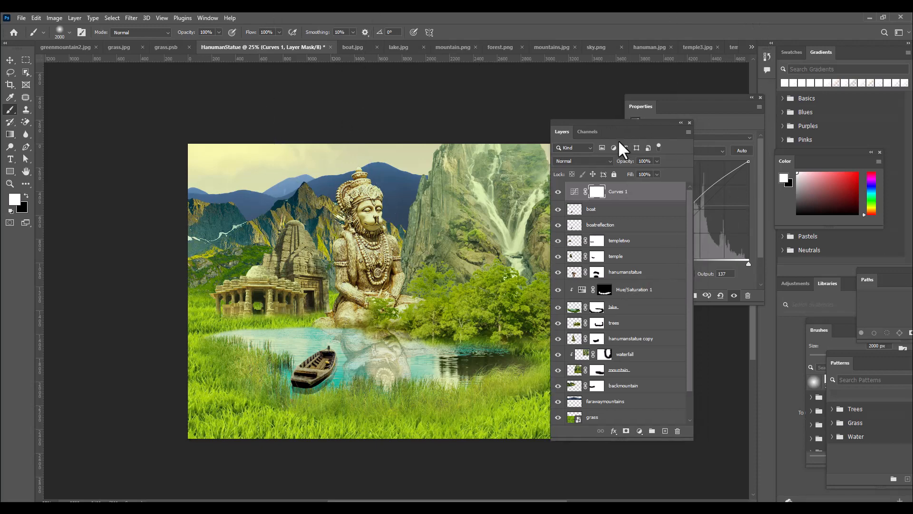
Invert the Curves 1 mask and paint white over the image's upper-left area with a 2900 px soft brush
left_click(599, 191)
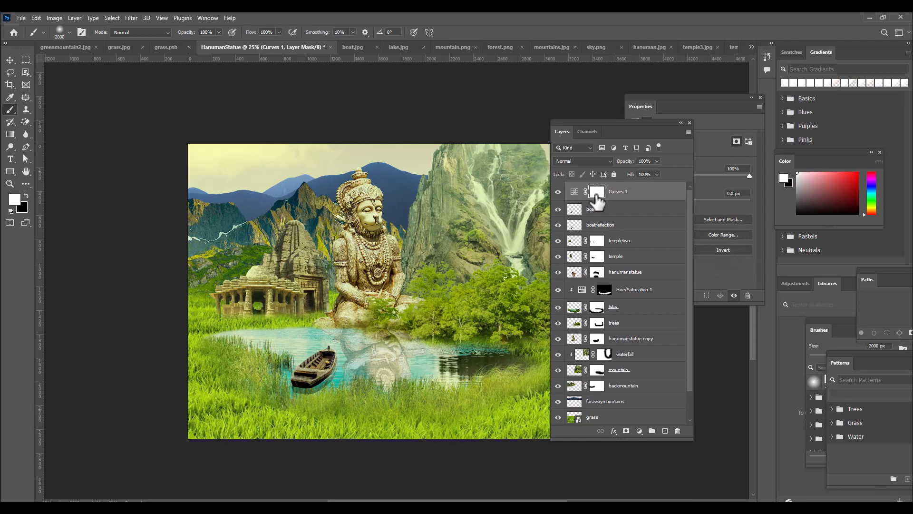
key("ctrl+i")
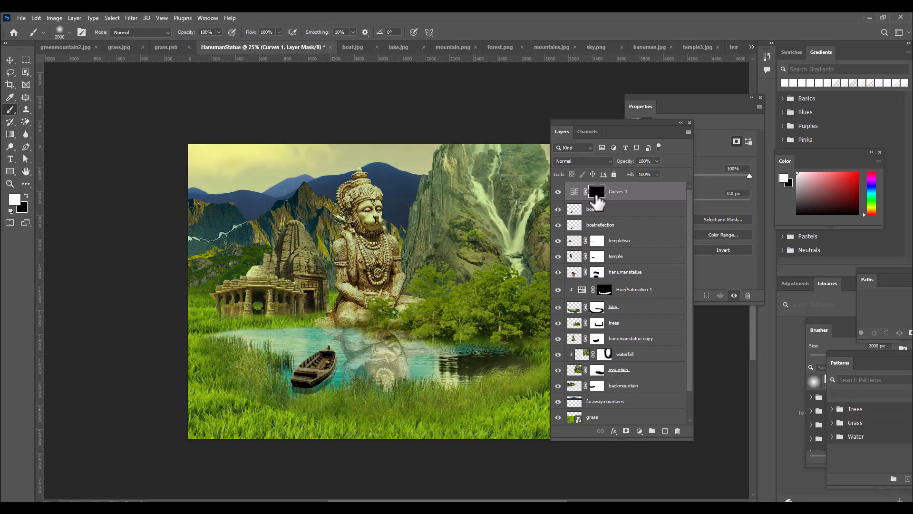
left_click_drag(601, 135, 612, 134)
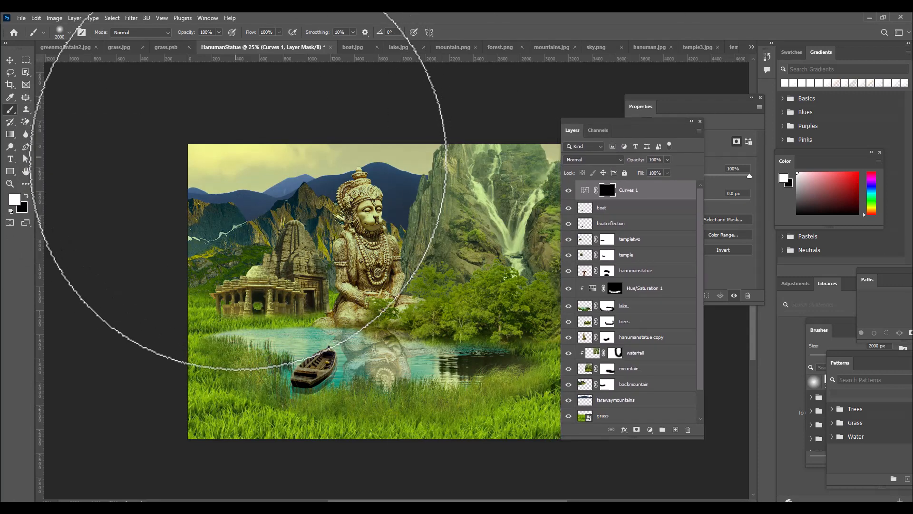
key("bracketright")
key("bracketright")
key("bracketright")
key("bracketright")
key("bracketright")
key("bracketright")
key("bracketright")
key("bracketright")
key("bracketright")
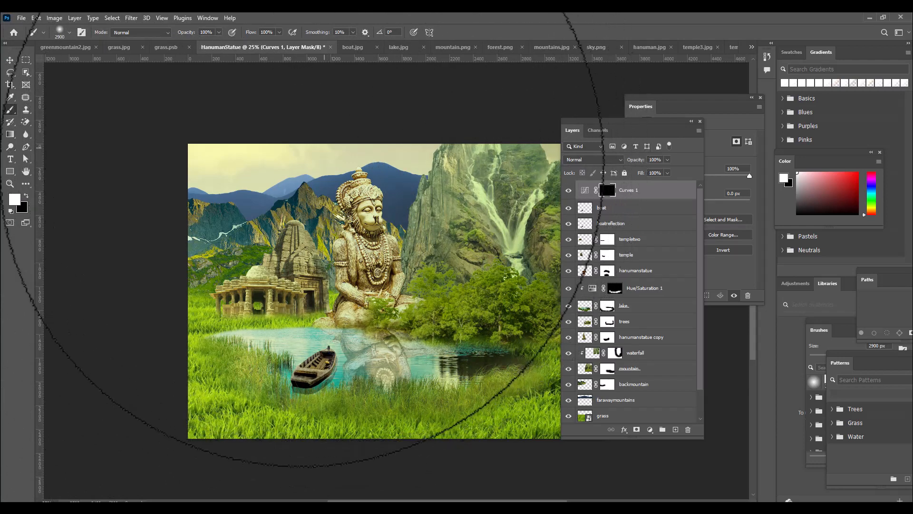
left_click_drag(231, 186, 141, 222)
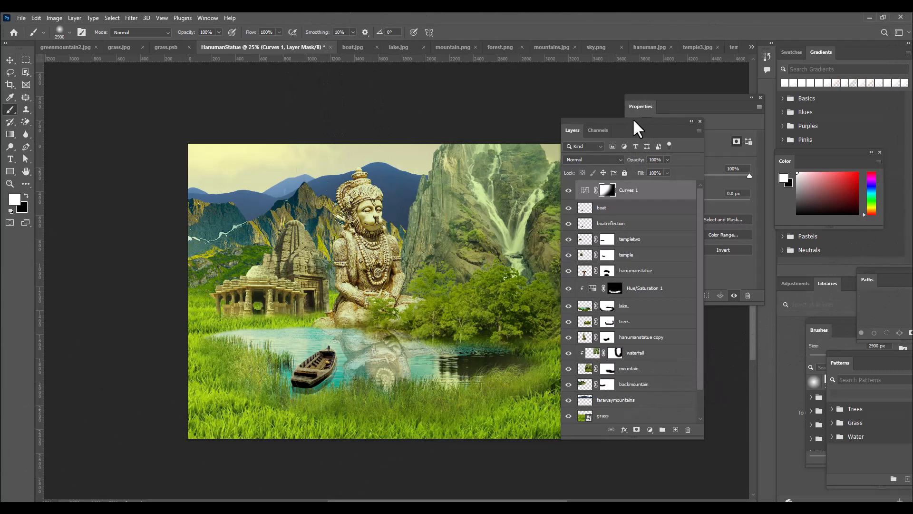
Duplicate the Curves 1 layer twice and undo the second duplication
left_click_drag(635, 121, 688, 124)
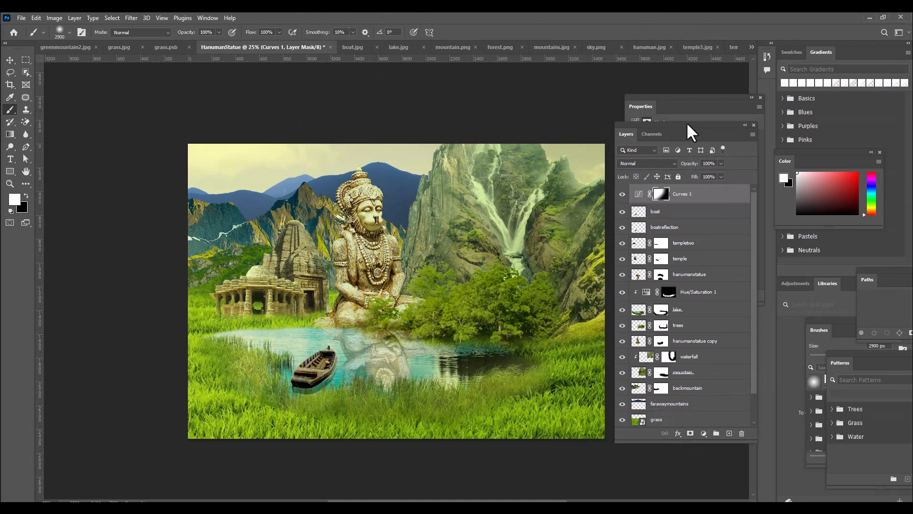
key("ctrl+j")
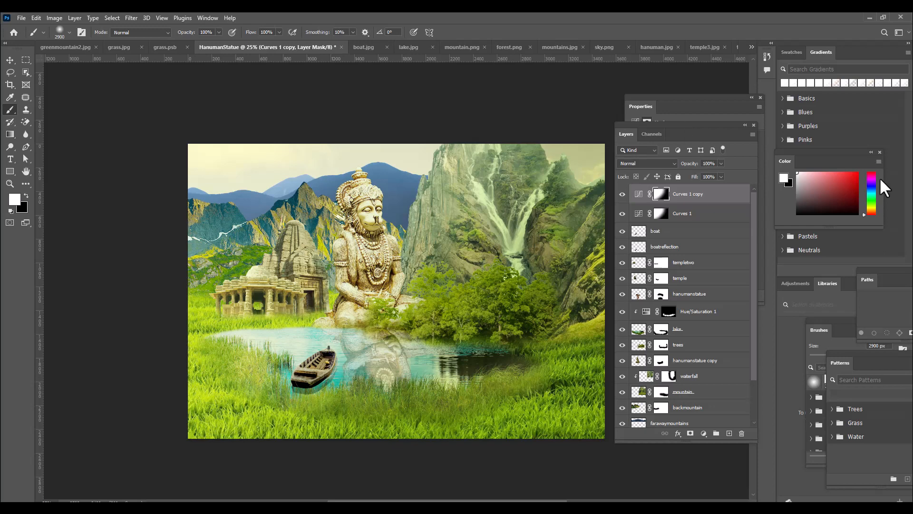
key("ctrl+j")
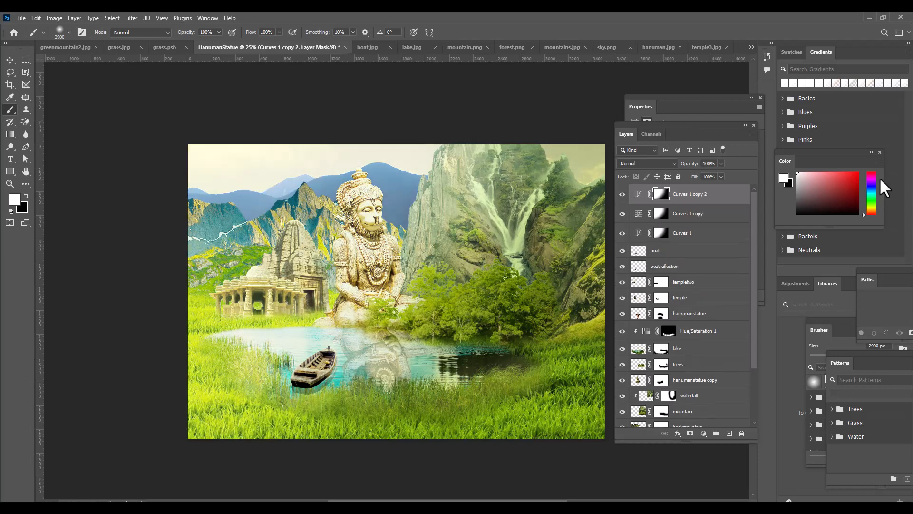
key("ctrl+z")
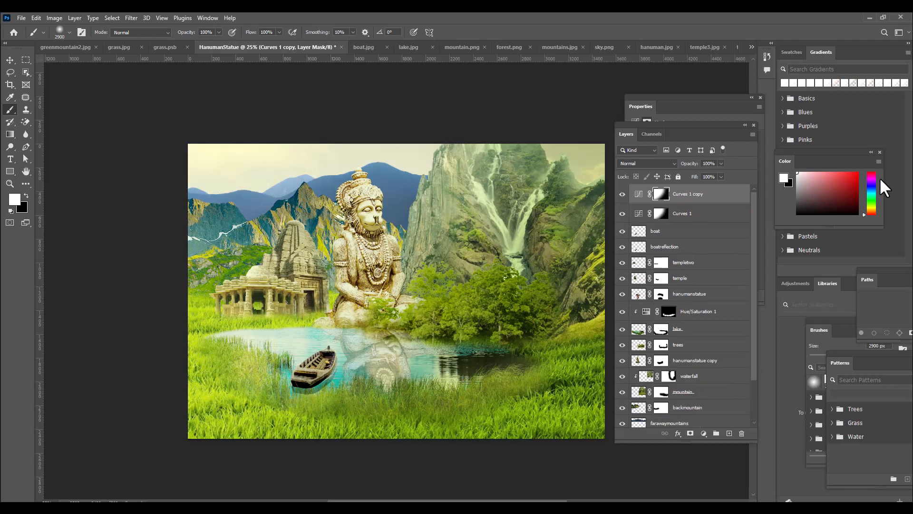
left_click_drag(652, 123, 633, 124)
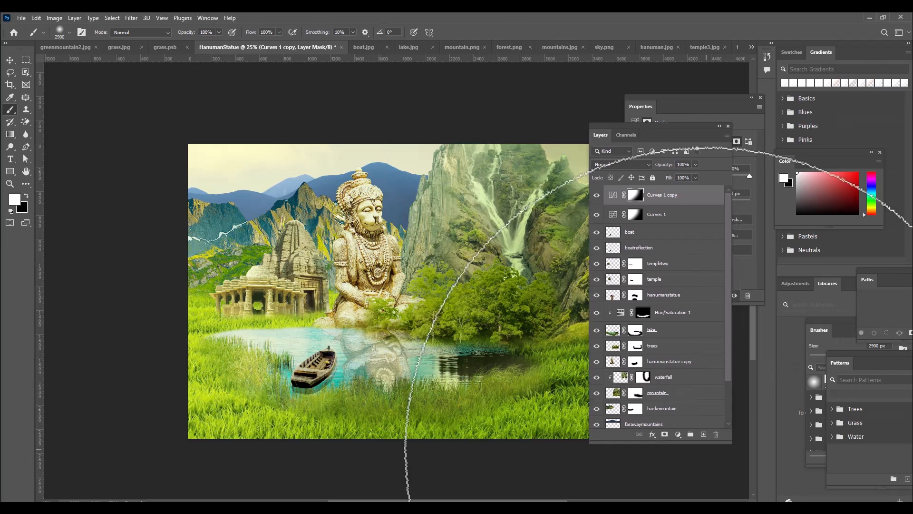
Create a new layer above Curves 1 copy and choose the slanted rectangular 400 px brush
left_click(704, 434)
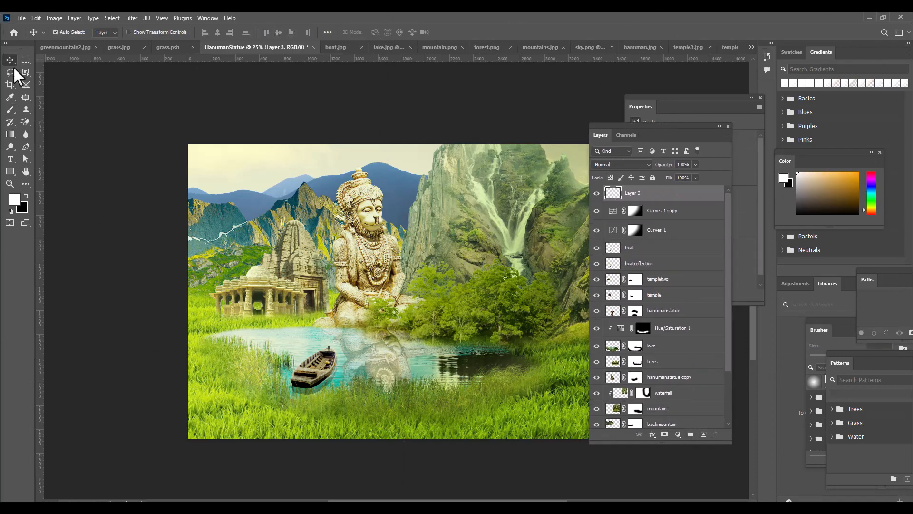
left_click(59, 29)
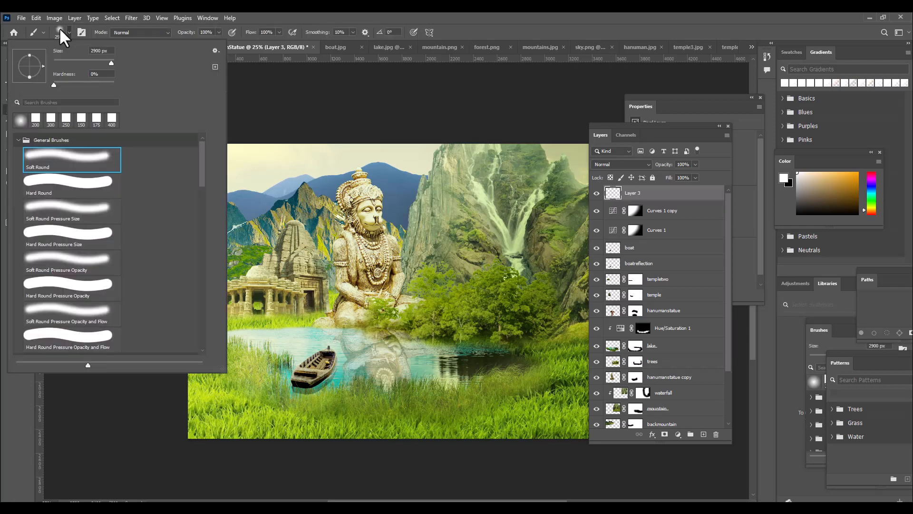
left_click(111, 119)
left_click(475, 14)
key("]")
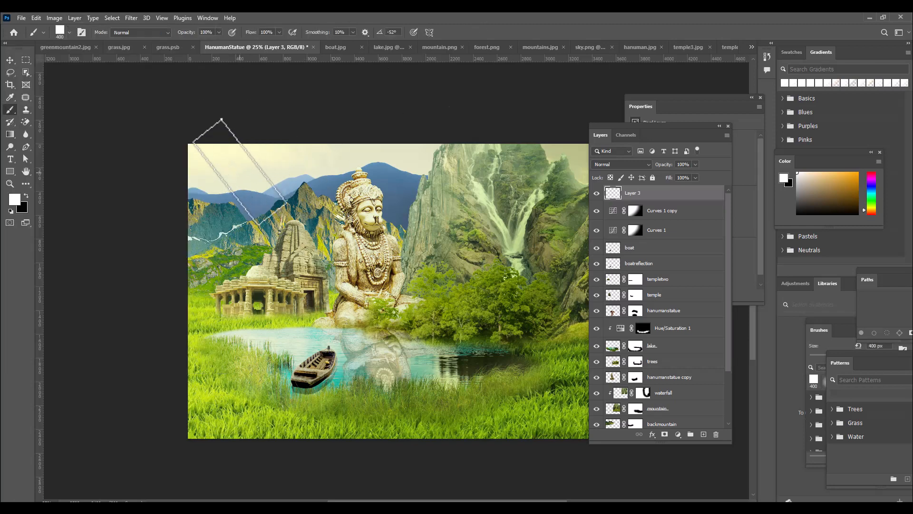
key("bracketleft")
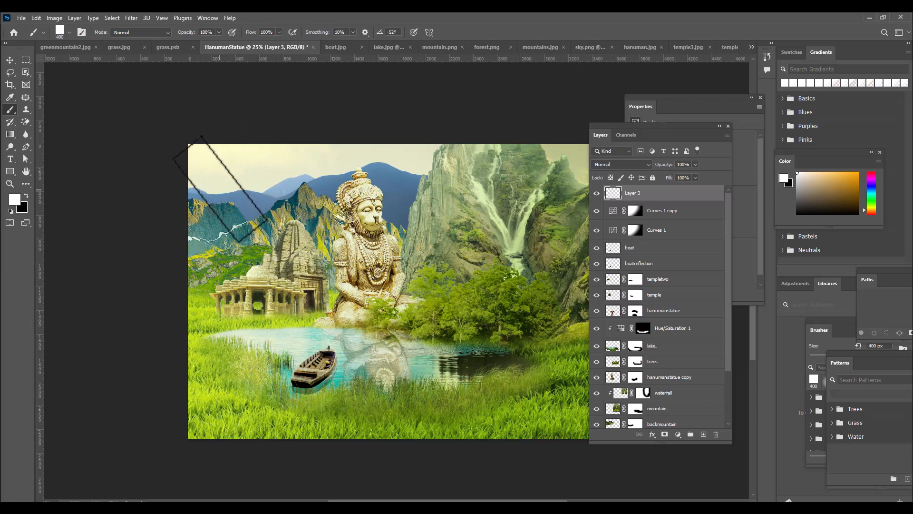
Stamp diagonal white bars in 250 to 400 px sizes from the upper-left sky across the temple and down to the lake
left_click(218, 189)
key("bracketleft")
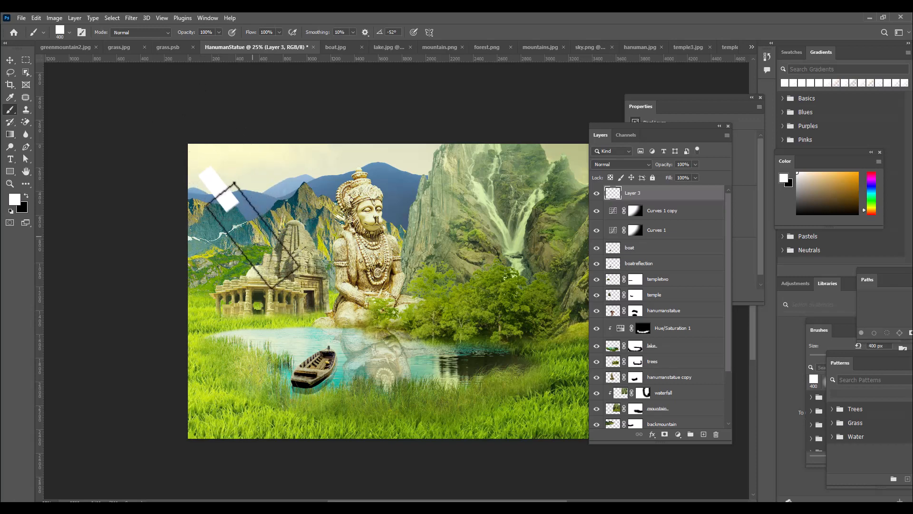
left_click(251, 236)
key("bracketleft")
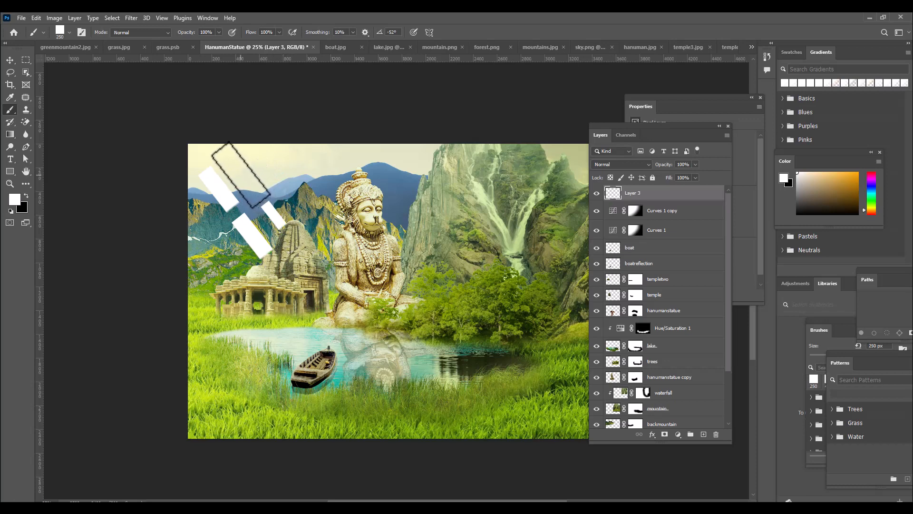
left_click(240, 175)
left_click(273, 215)
key("bracketright")
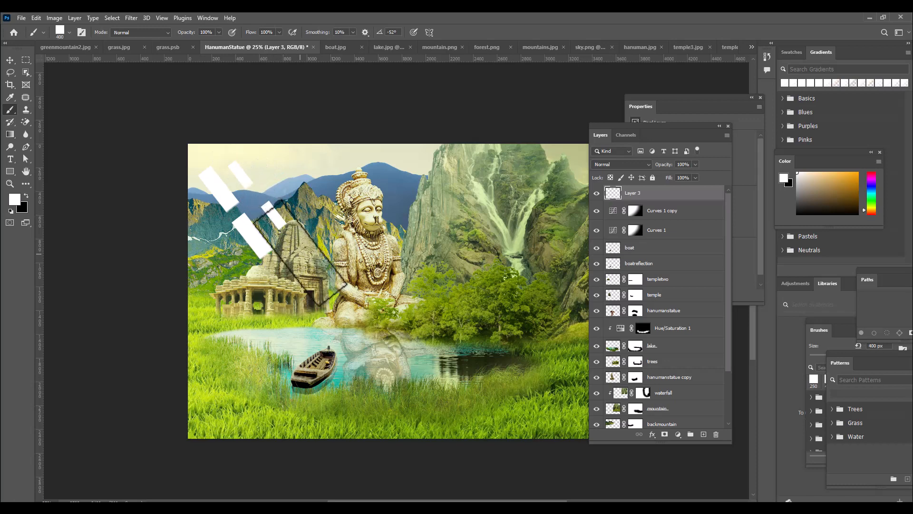
left_click(299, 255)
left_click(341, 314)
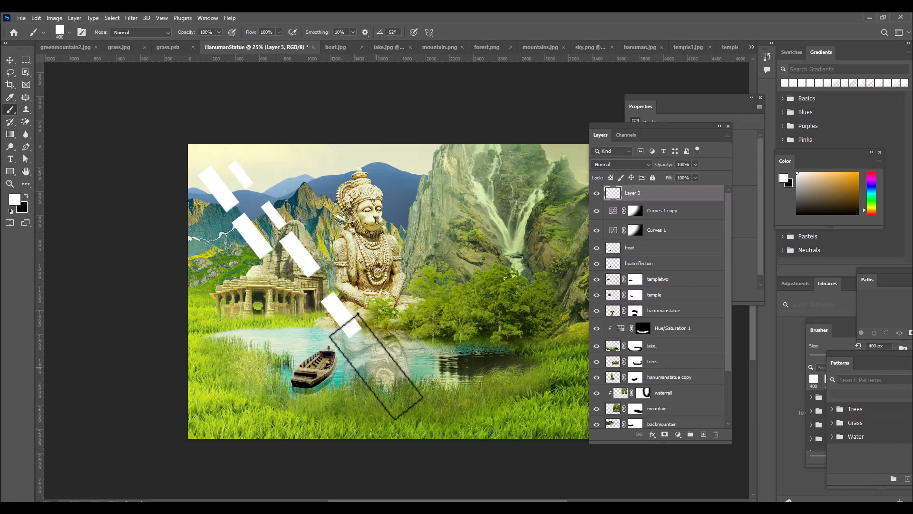
left_click(377, 362)
key("bracketleft")
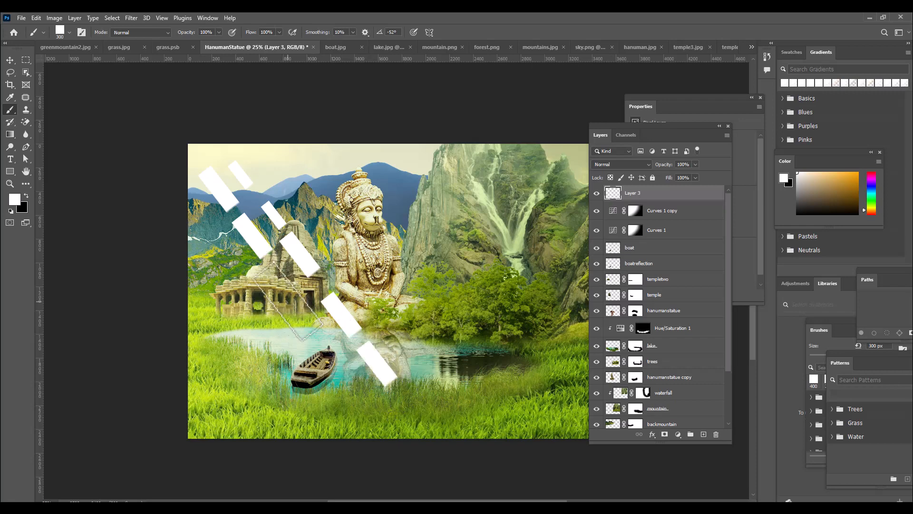
left_click(288, 300)
left_click(323, 341)
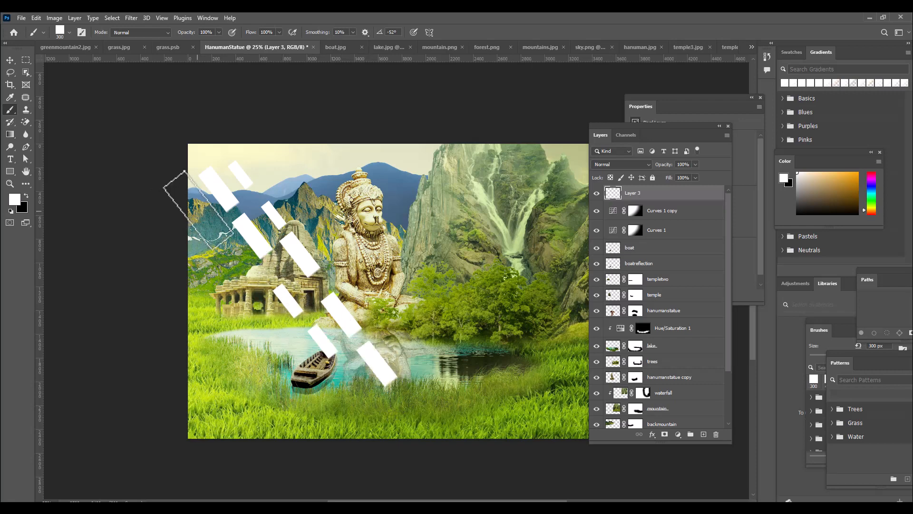
left_click(199, 204)
left_click(232, 257)
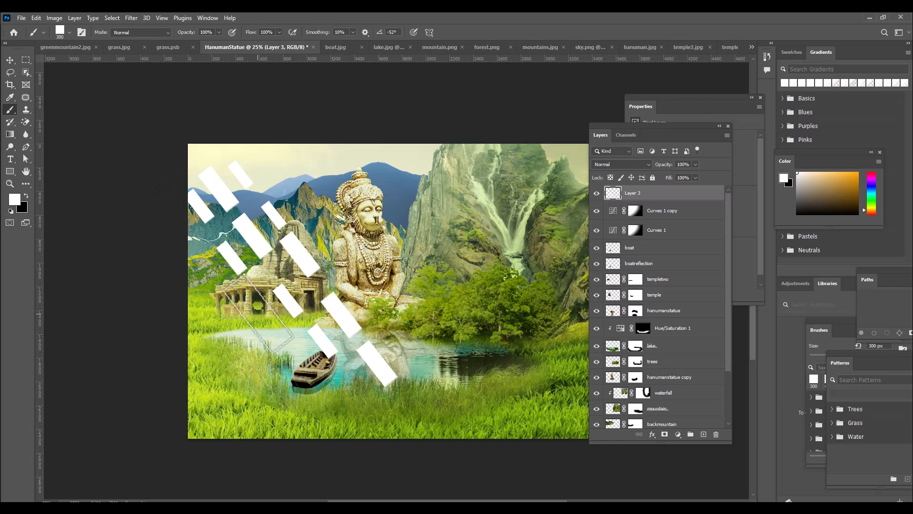
left_click(259, 314)
left_click(262, 162)
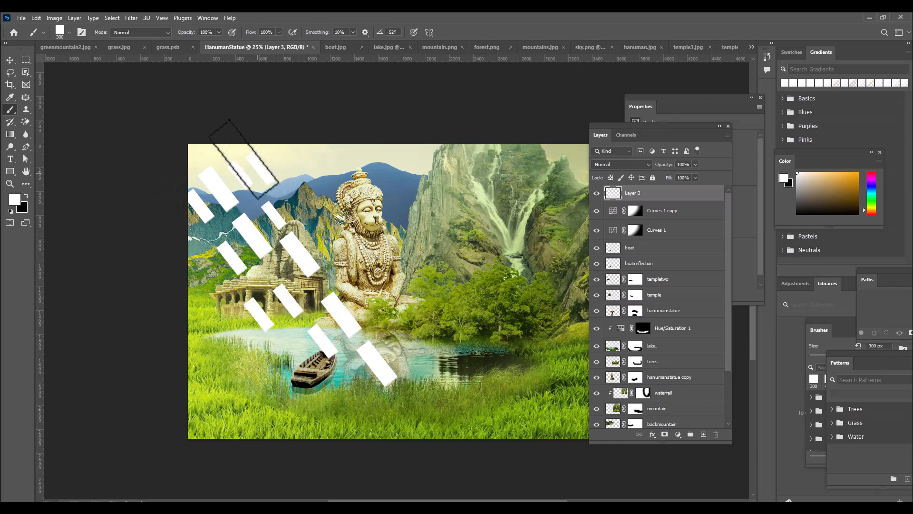
left_click(188, 129)
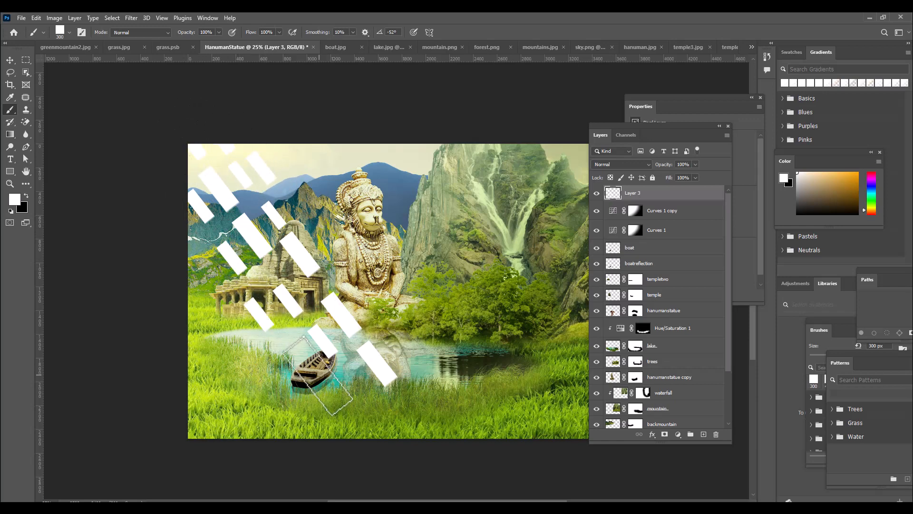
Fill the gaps between and around the light bars with narrower white bars at 250 px and 200 px brush sizes
key("[")
left_click(290, 276)
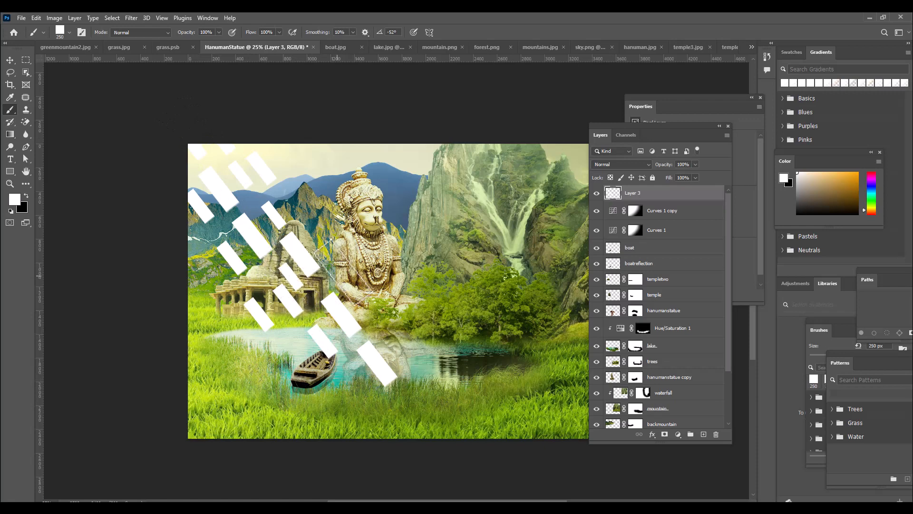
left_click(335, 255)
left_click(308, 222)
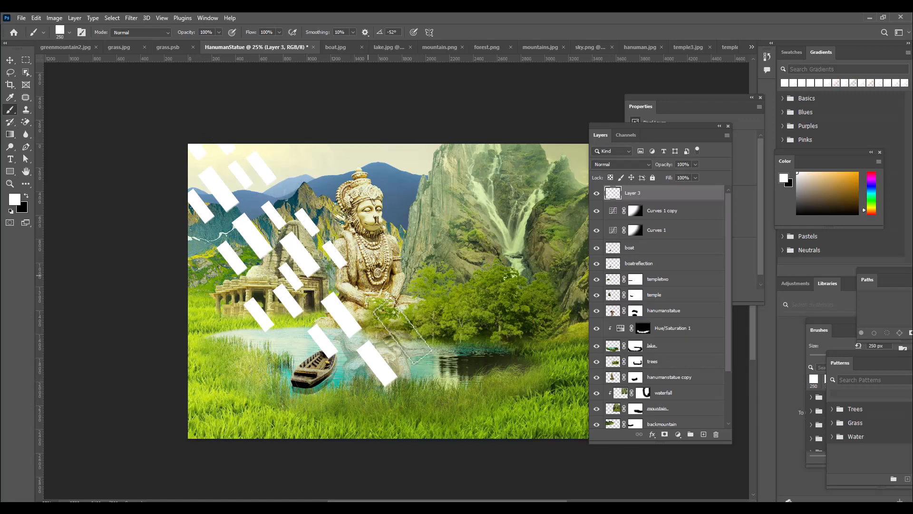
left_click(373, 306)
left_click(412, 352)
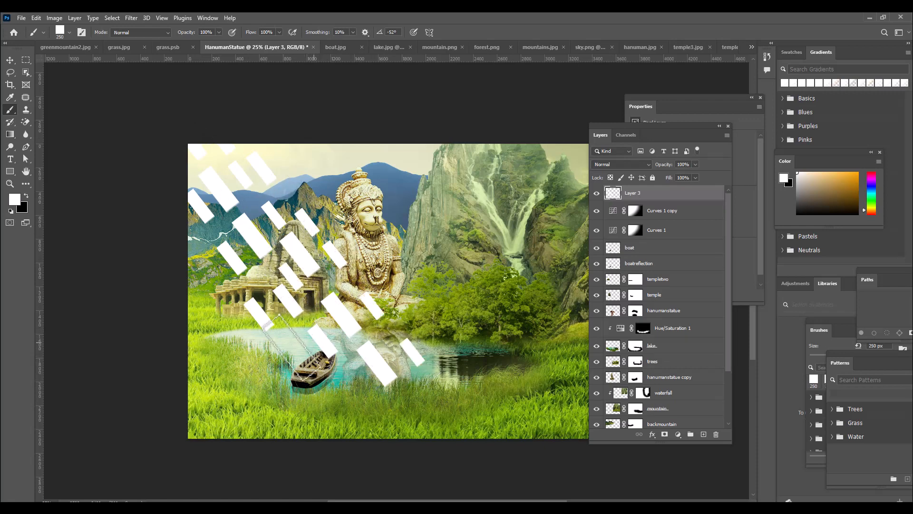
left_click(294, 350)
left_click(209, 255)
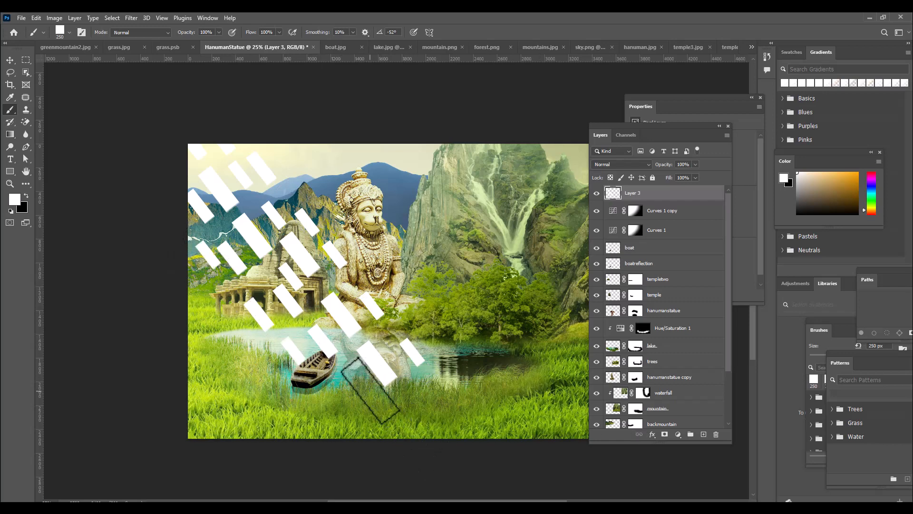
left_click(369, 390)
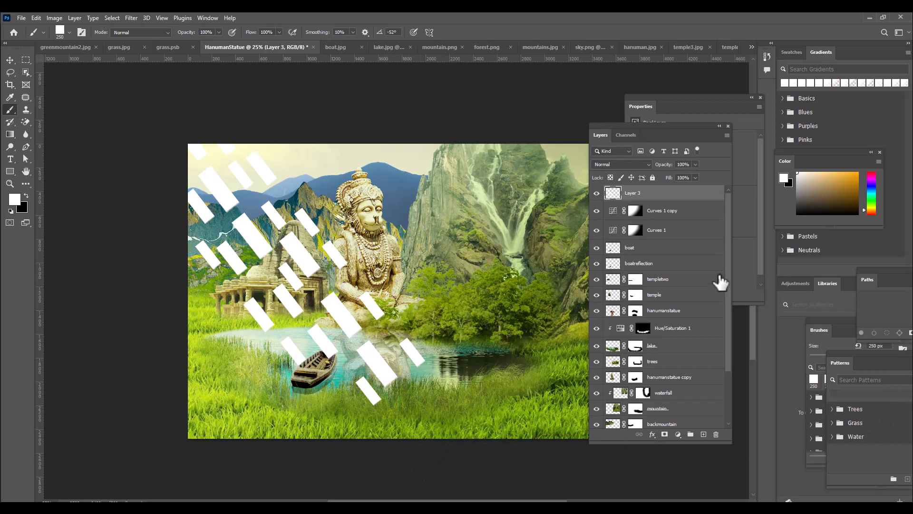
key("bracketleft")
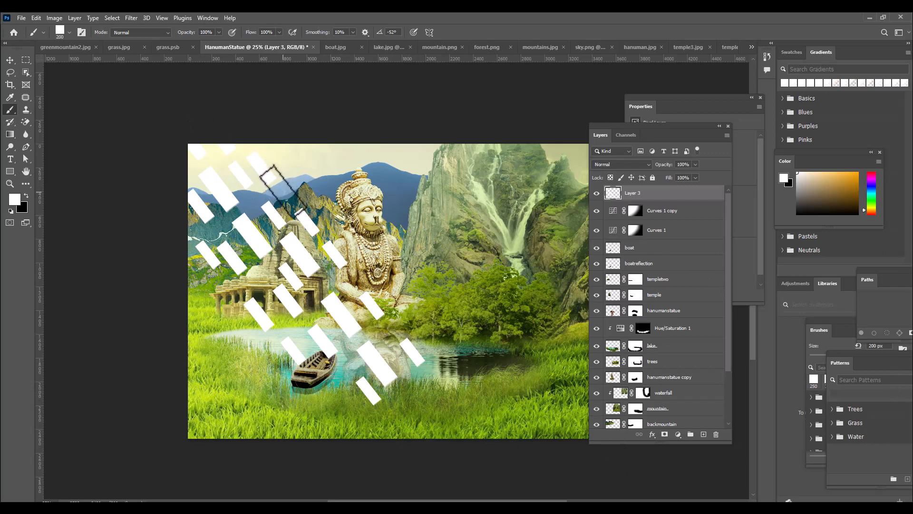
left_click(286, 196)
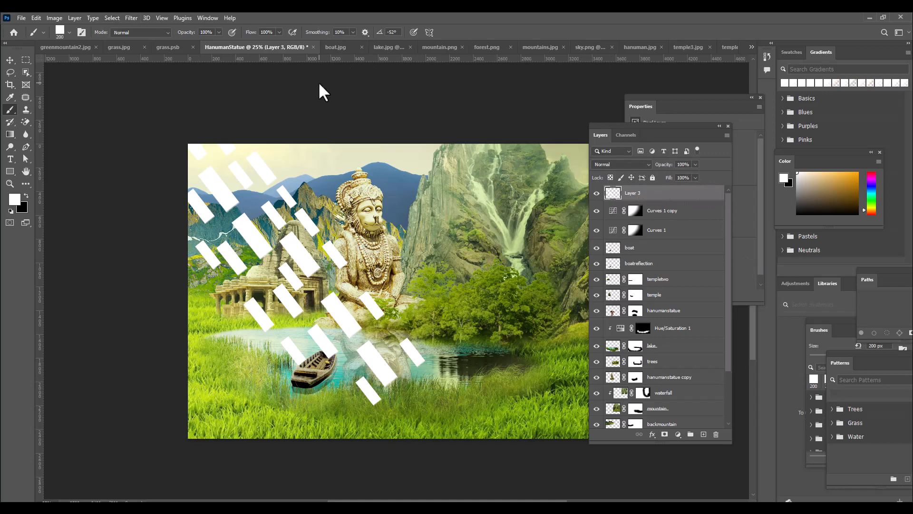
Apply a Radial Blur to the white bars with amount 100, Zoom method, Good quality and the blur center toward the upper left
left_click(131, 18)
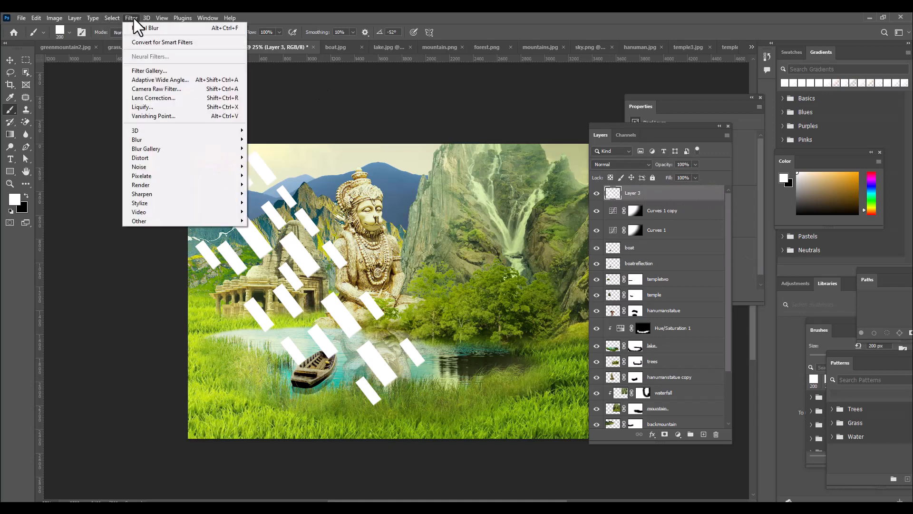
mouse_move(152, 139)
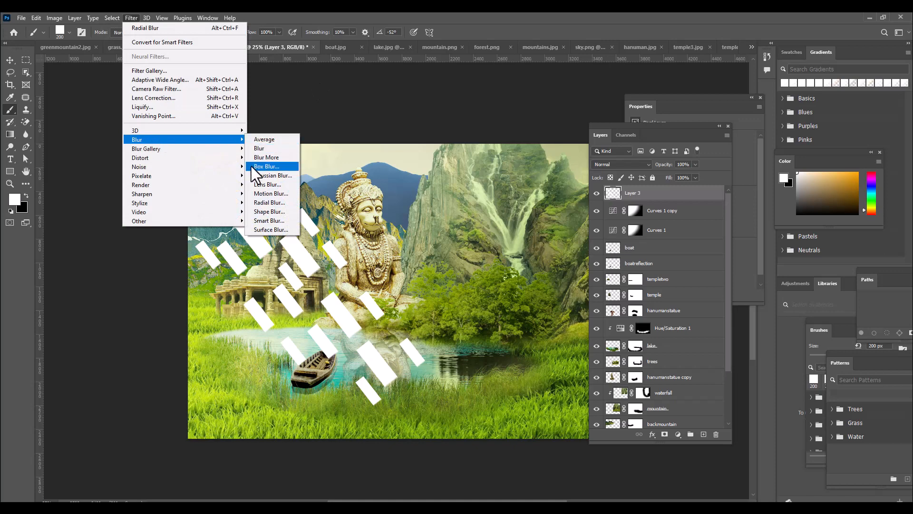
left_click(281, 204)
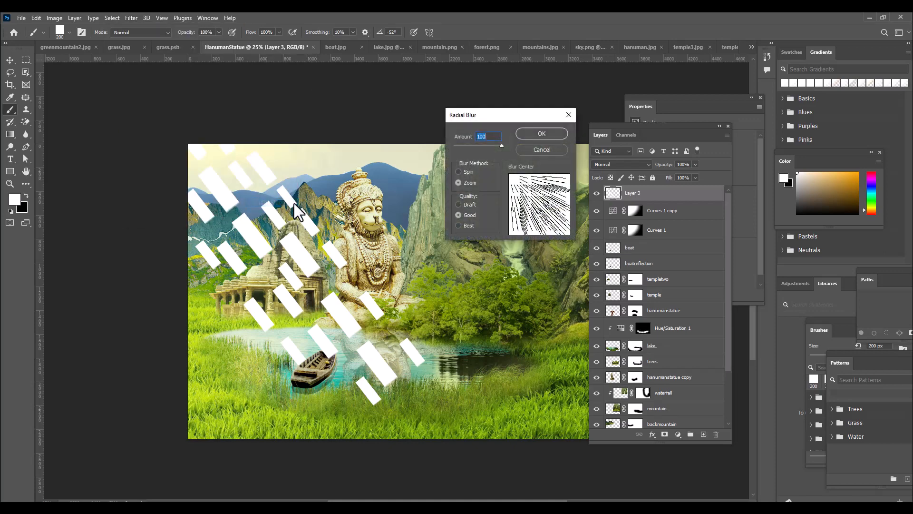
left_click_drag(515, 120, 450, 122)
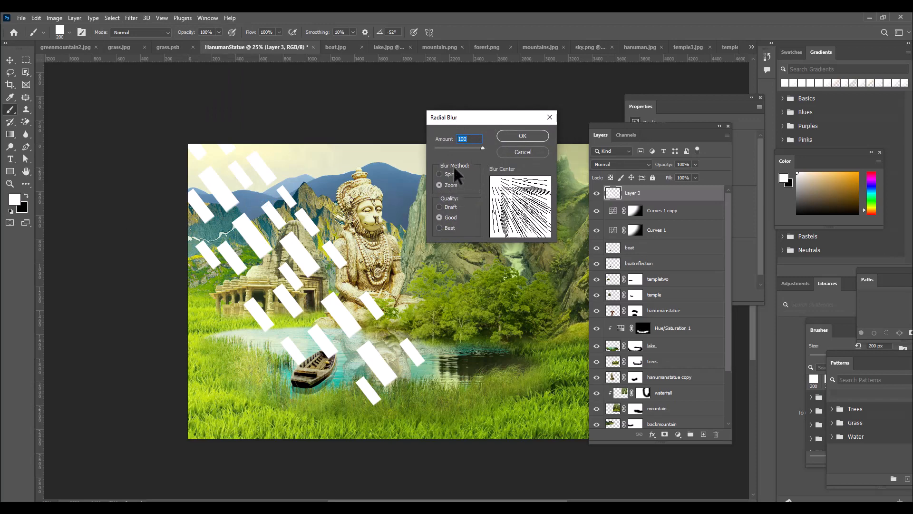
left_click(443, 185)
left_click_drag(498, 182, 480, 168)
left_click_drag(487, 118, 484, 120)
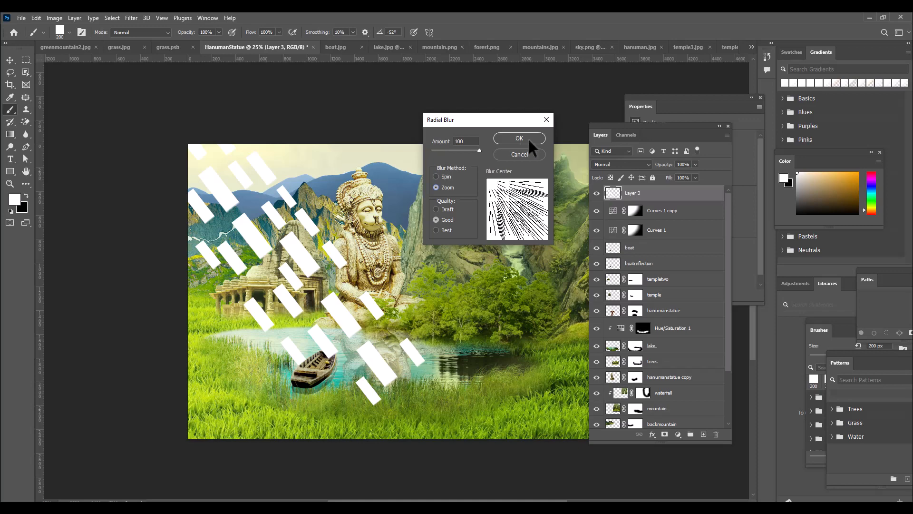
left_click(516, 137)
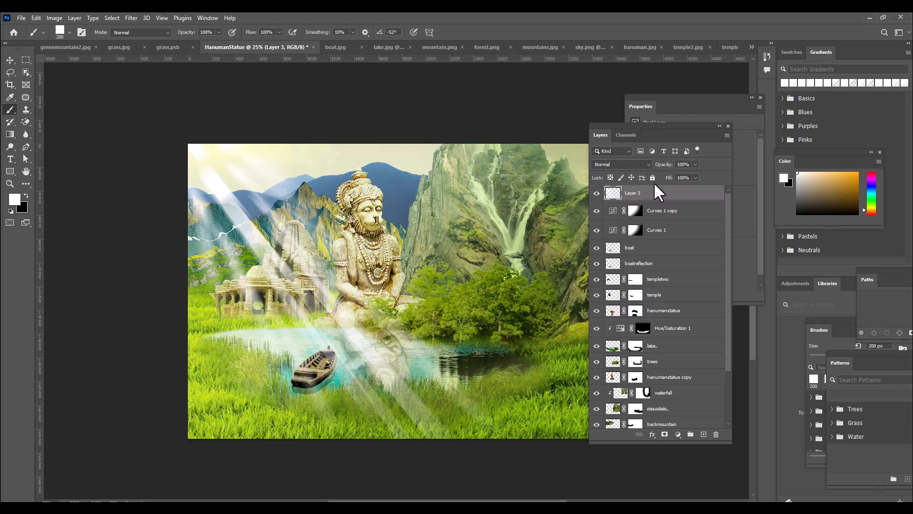
Set the light-ray layer's blend mode to Color Dodge, scale it to about 141% and shift it up beyond the canvas edge
left_click(632, 162)
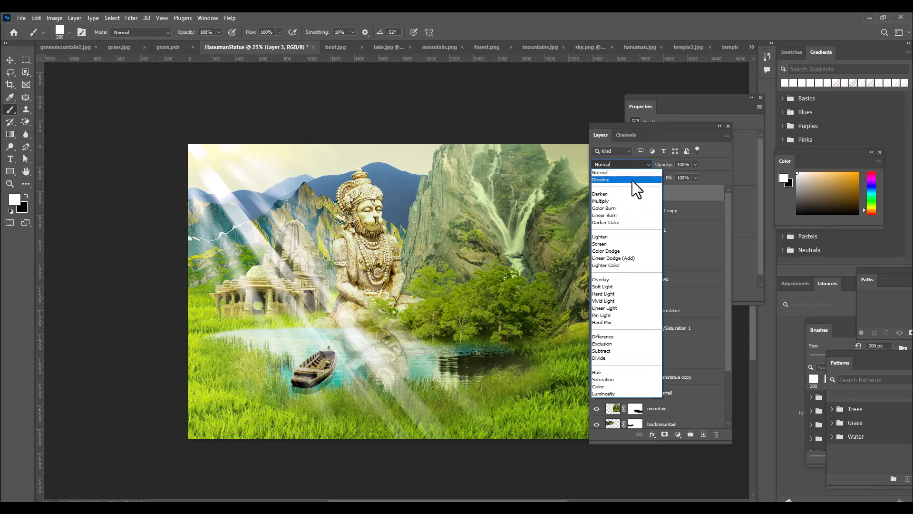
left_click(627, 251)
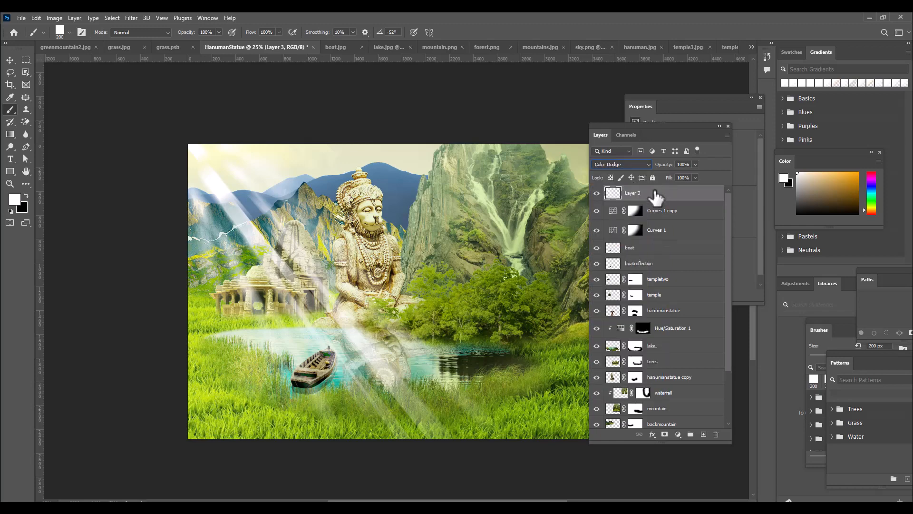
left_click(10, 60)
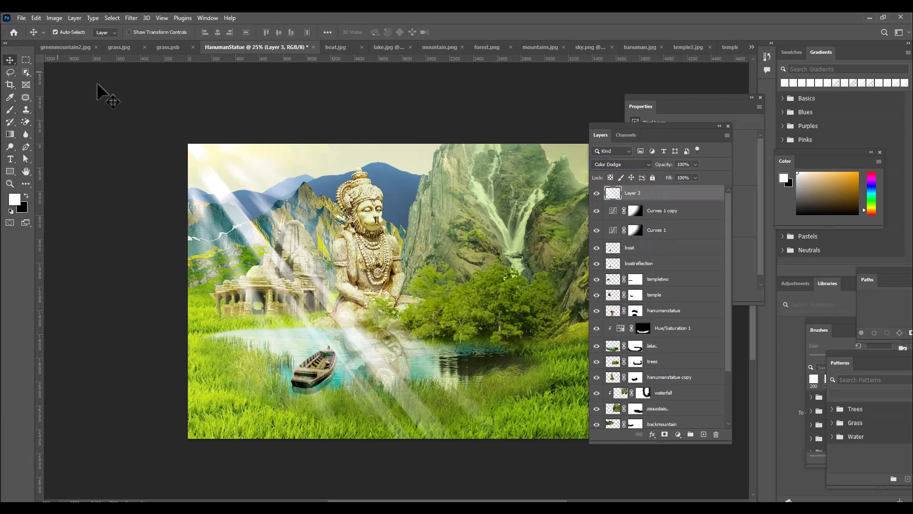
key("ctrl+t")
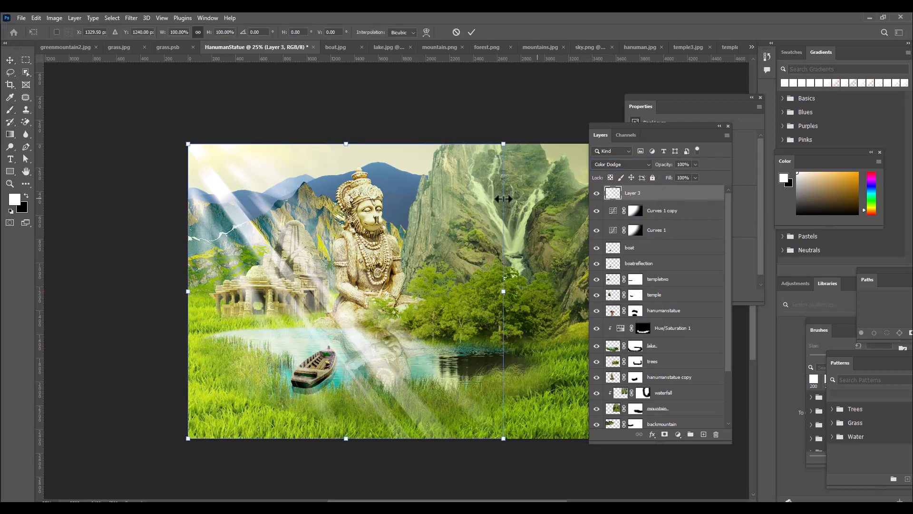
left_click_drag(505, 142, 545, 105)
left_click_drag(239, 213, 232, 170)
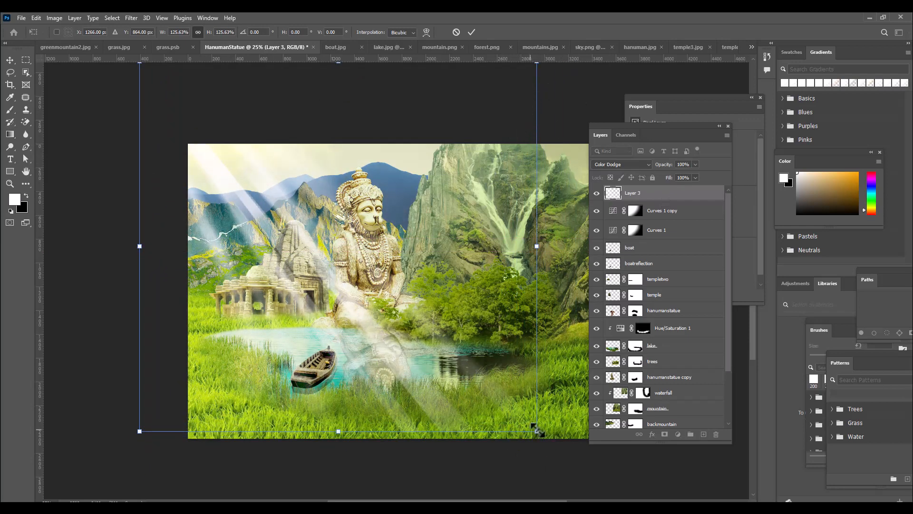
left_click_drag(537, 431, 560, 454)
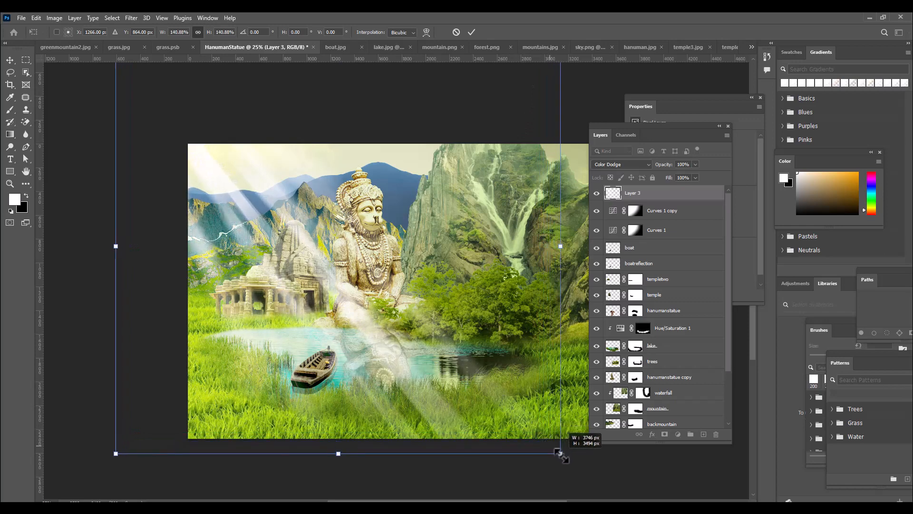
key("Return")
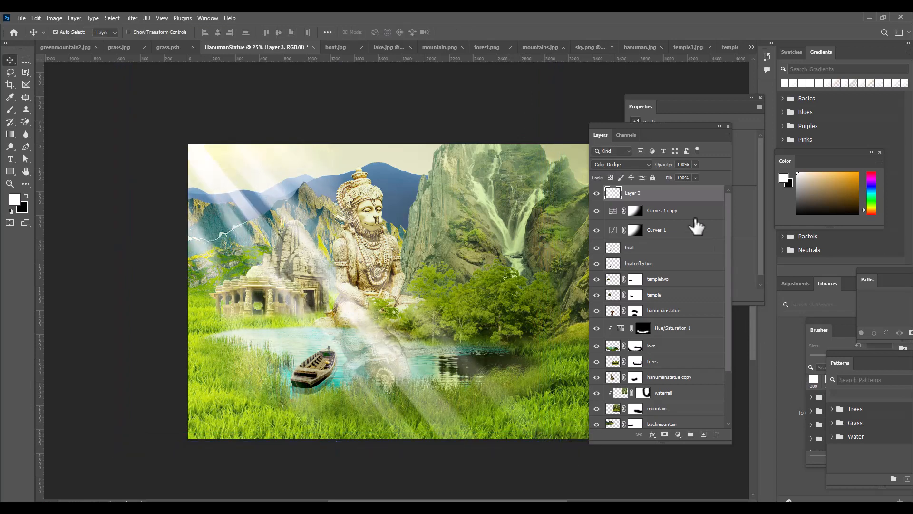
Add a Curves adjustment layer above Layer 3 and darken the midtones with a curve point at input 135, output 106
left_click(677, 434)
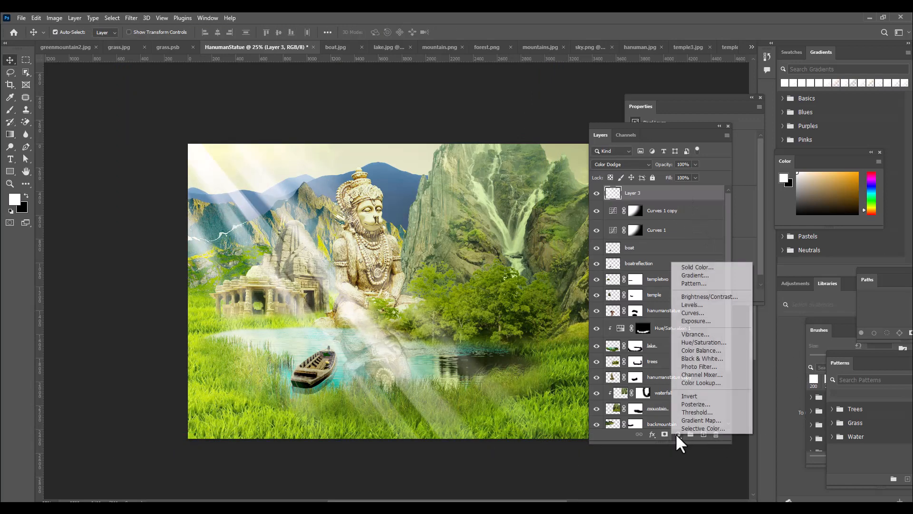
left_click(685, 313)
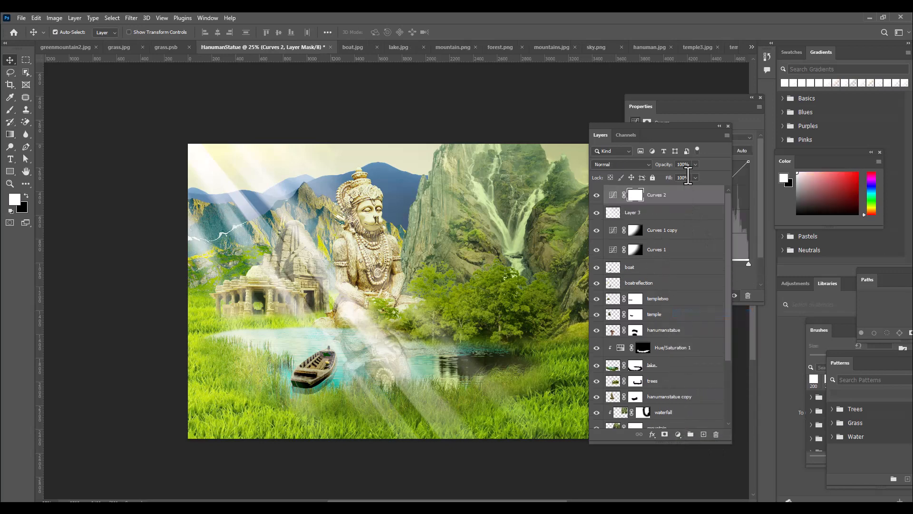
left_click_drag(623, 126, 548, 142)
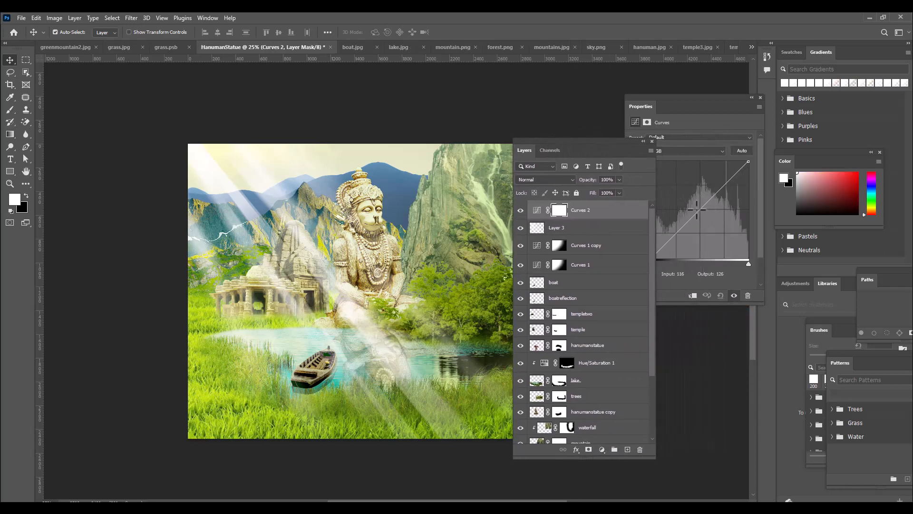
left_click_drag(701, 210, 703, 218)
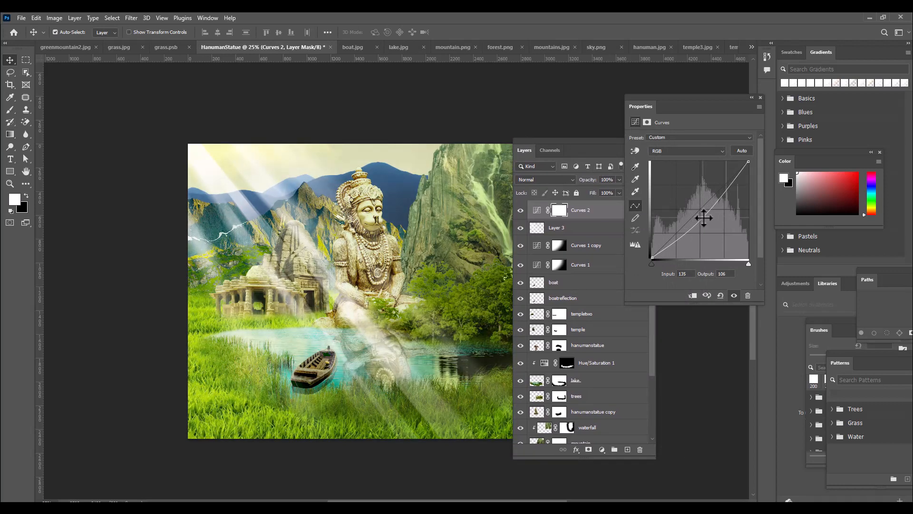
Reduce the opacity of the Layer 3 light rays to 85%
left_click(590, 229)
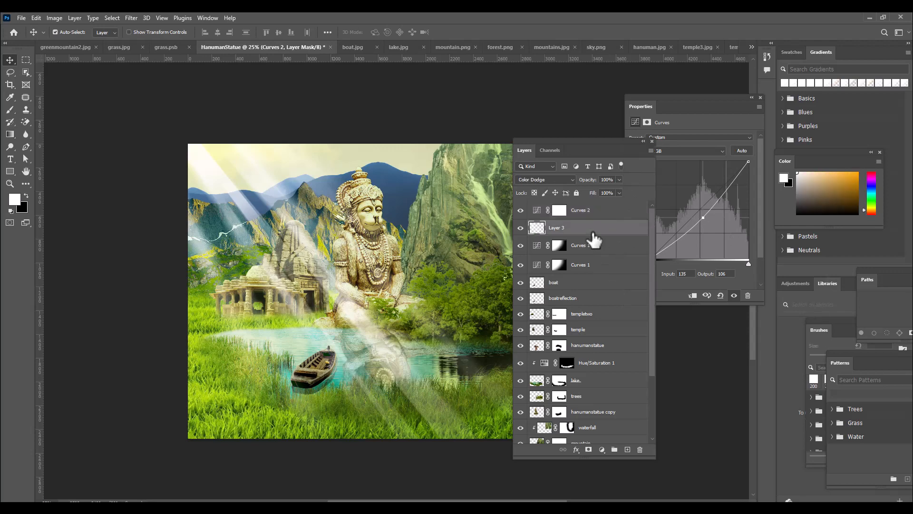
left_click(619, 180)
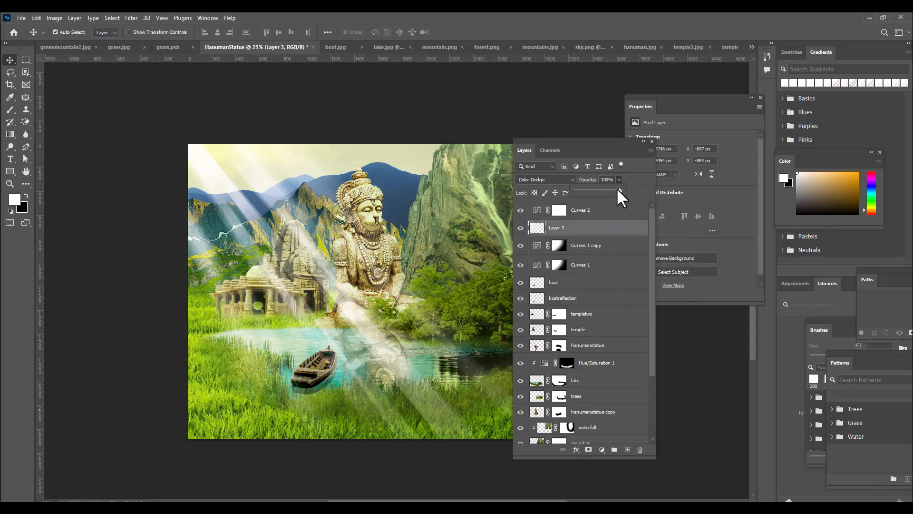
left_click_drag(601, 189, 600, 189)
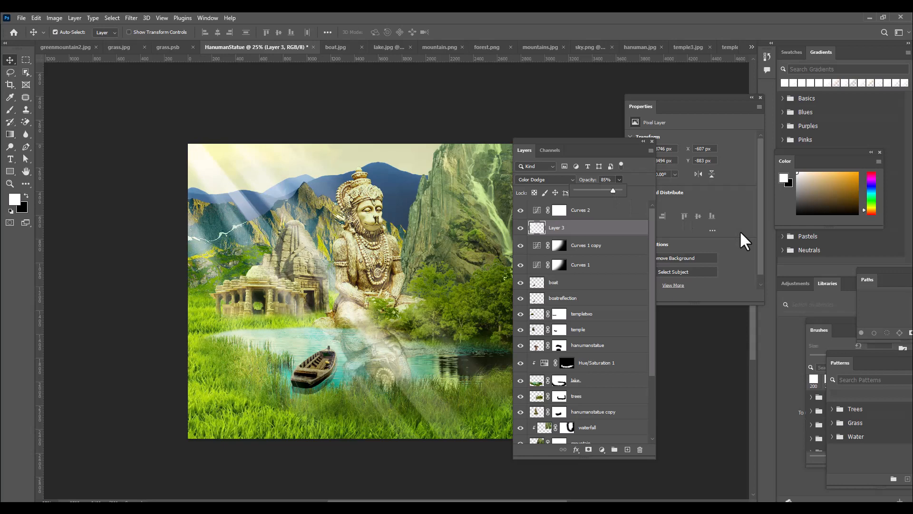
Duplicate the Layer 3 light rays and move the copy straight up to about Y 731 px
left_click(615, 226)
key("ctrl+j")
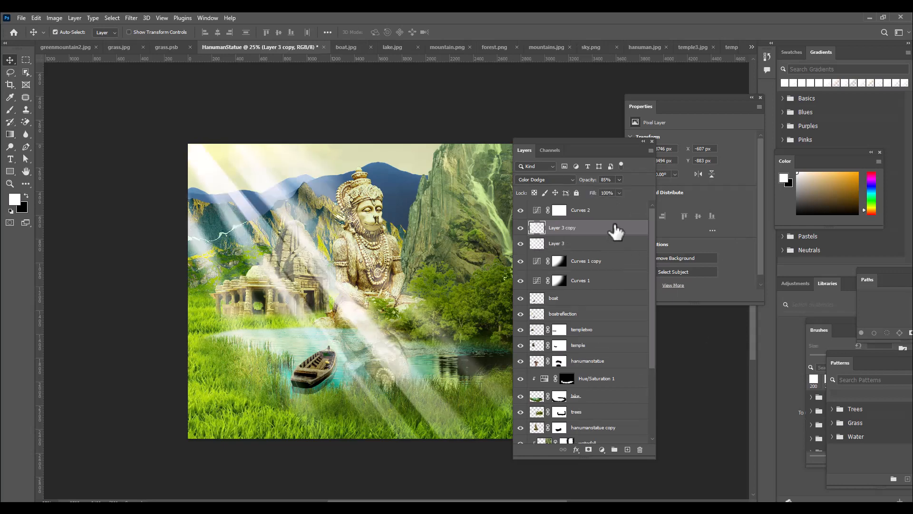
key("ctrl+t")
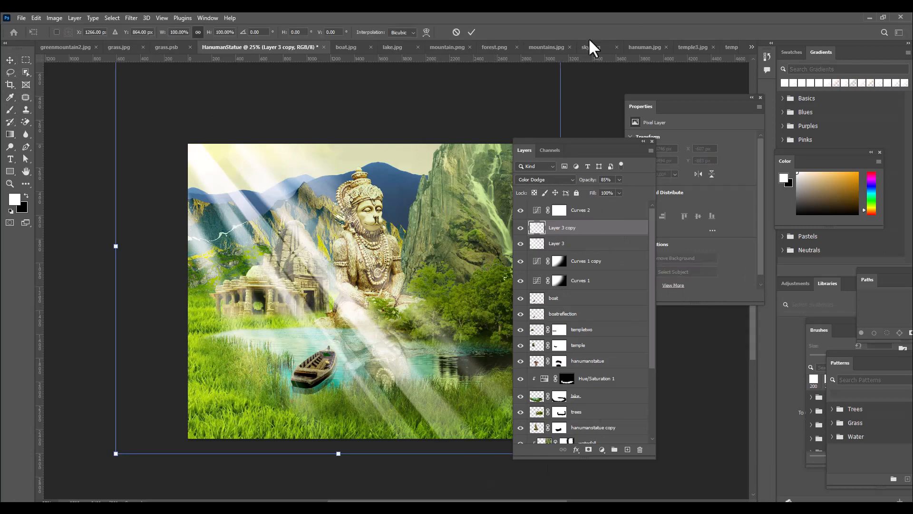
left_click_drag(579, 143, 659, 147)
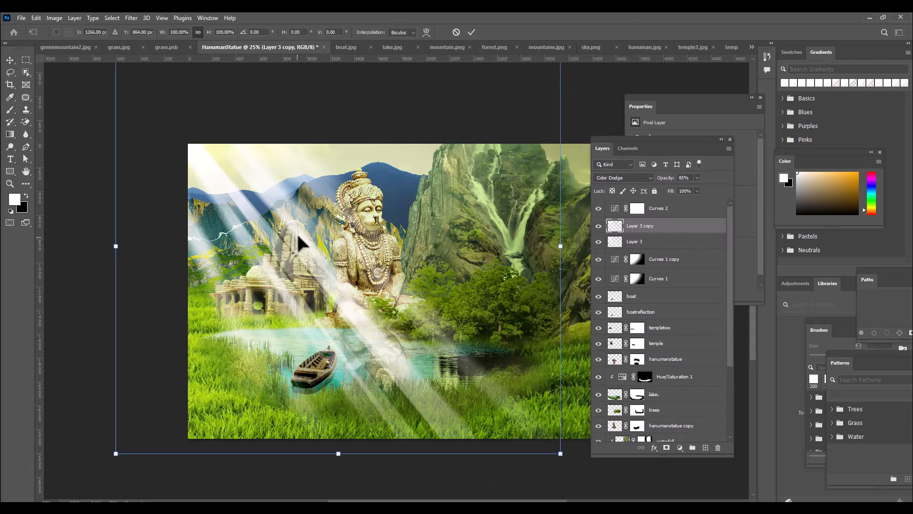
left_click_drag(306, 249, 310, 220)
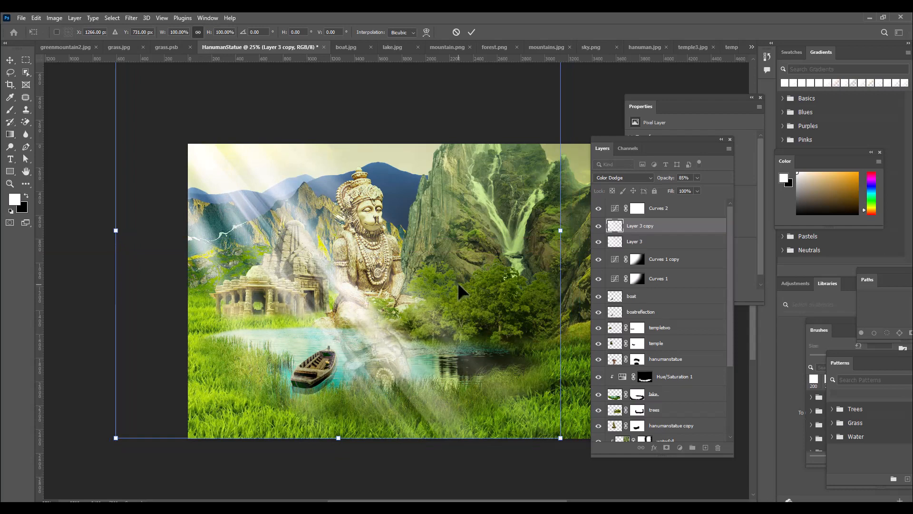
key("Return")
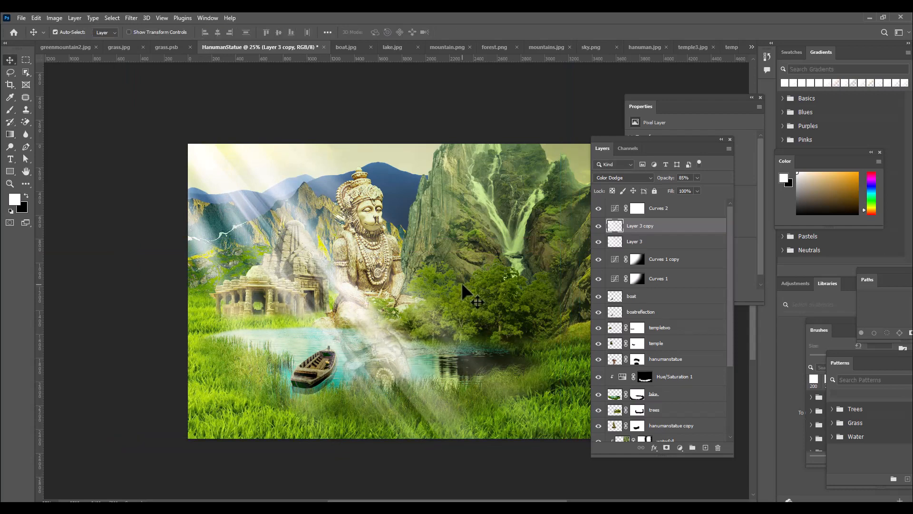
Rotate the light-ray copy about 9° clockwise and shift it left to about X 1023, Y 763 px
key("ctrl+t")
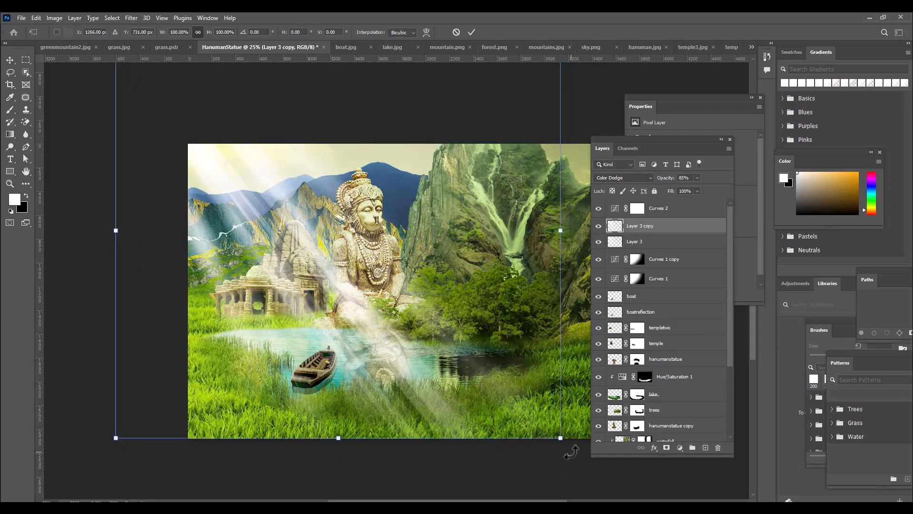
left_click_drag(550, 458, 529, 479)
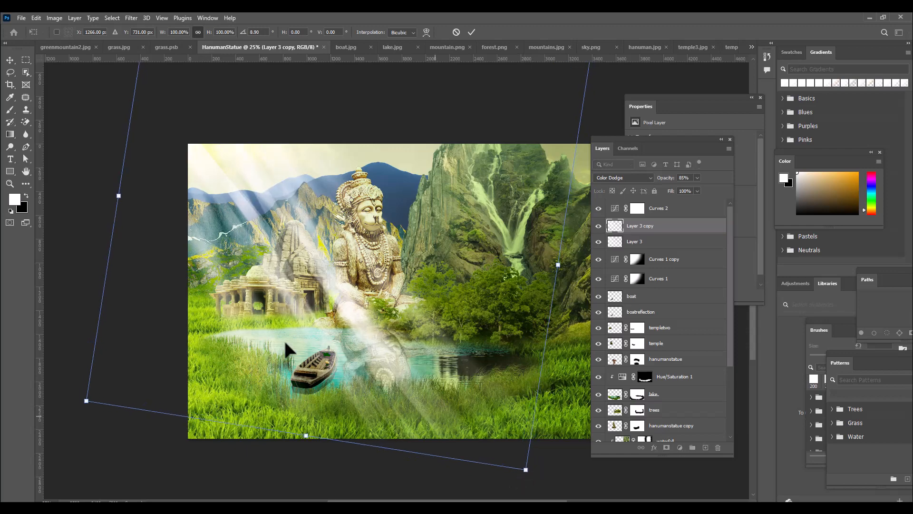
left_click_drag(270, 227, 248, 219)
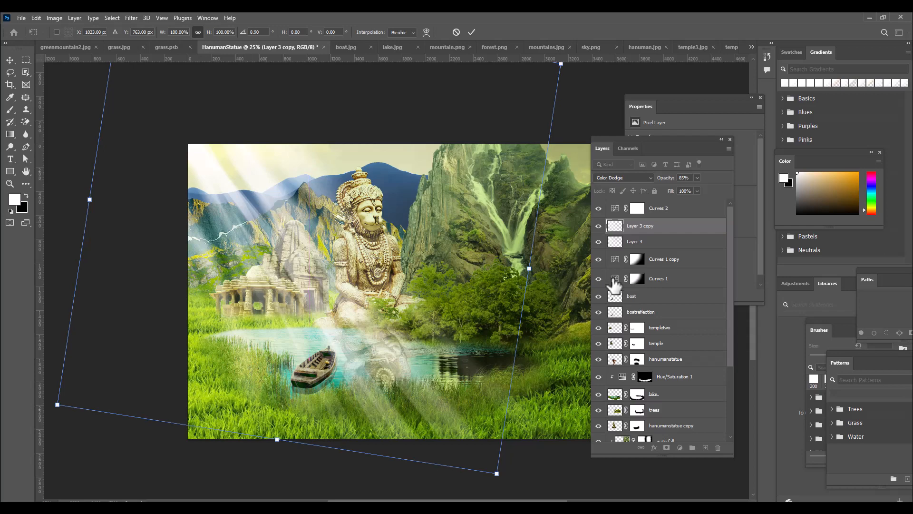
key("Return")
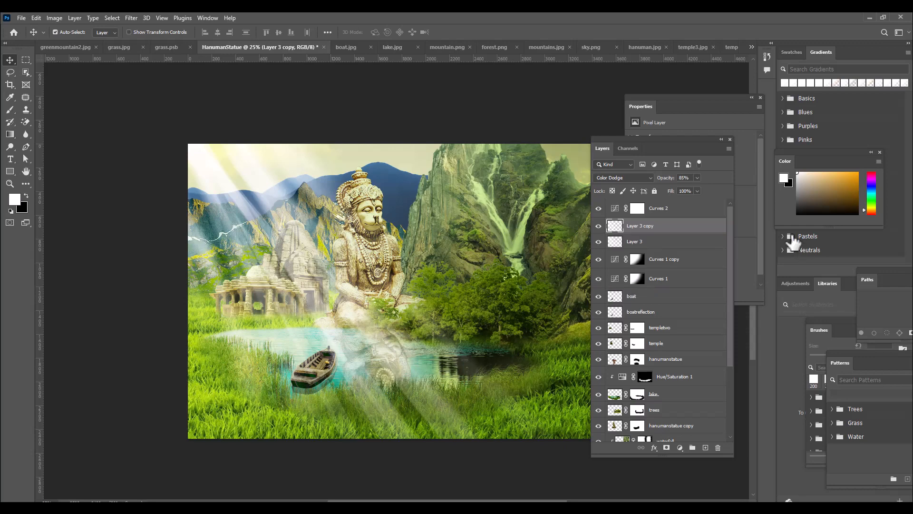
Add a Hue/Saturation adjustment layer above Curves 2 and arrange the floating panels so its settings are accessible
left_click(698, 211)
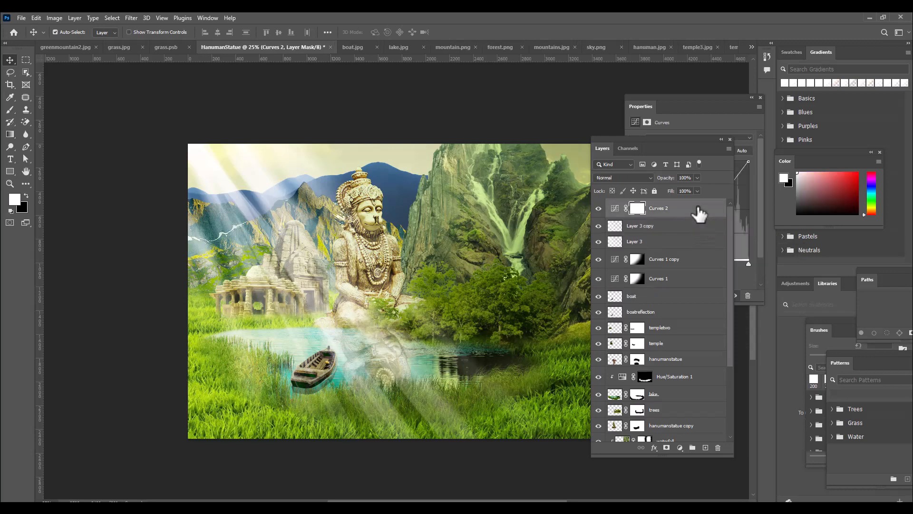
left_click(681, 449)
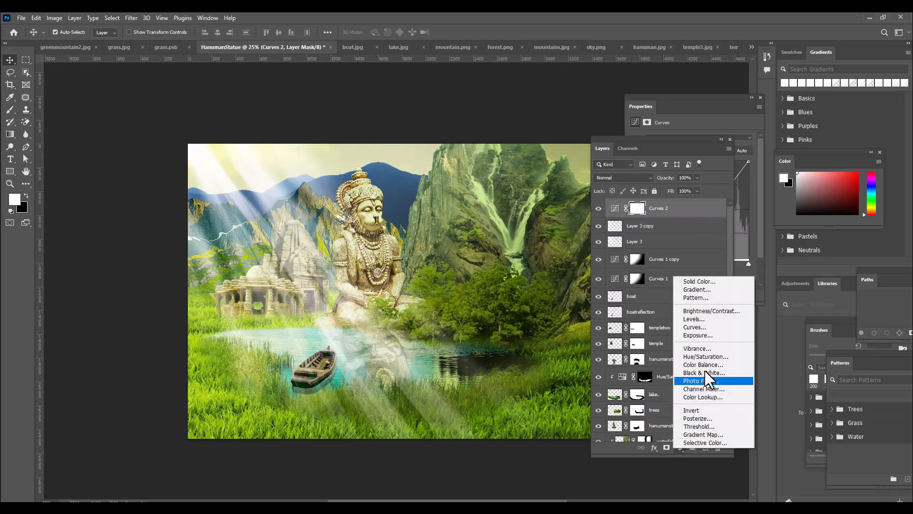
left_click(715, 361)
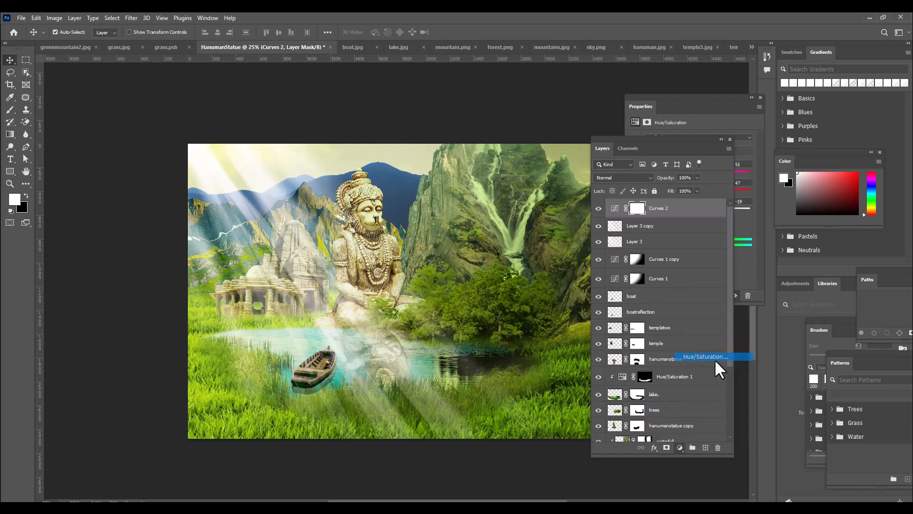
left_click_drag(608, 136, 576, 141)
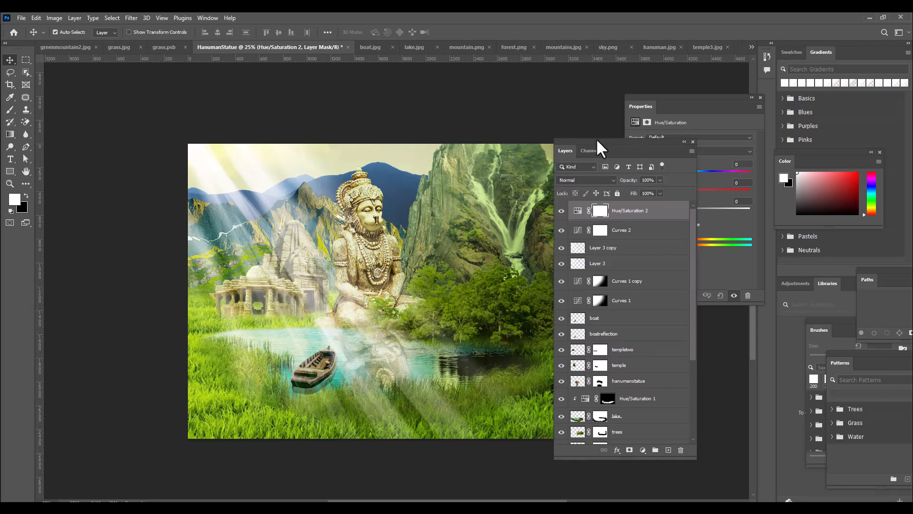
left_click_drag(596, 139, 595, 175)
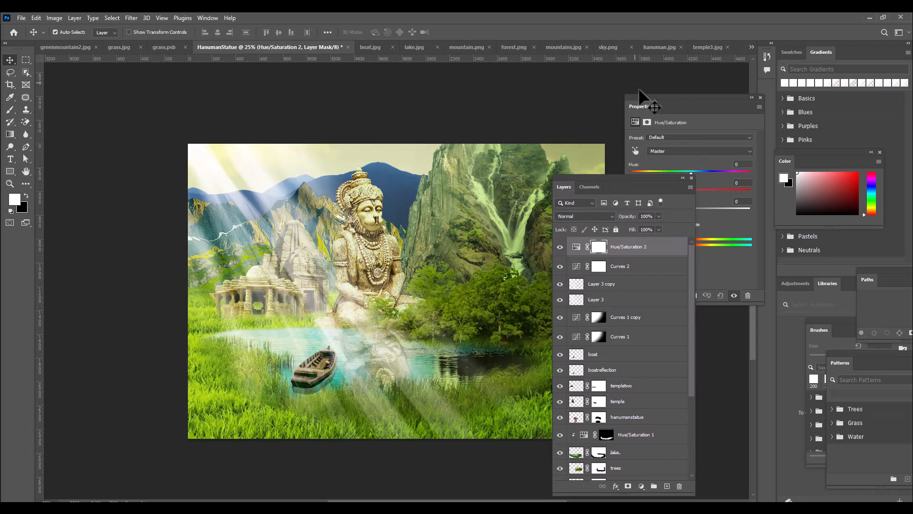
left_click_drag(642, 95, 614, 91)
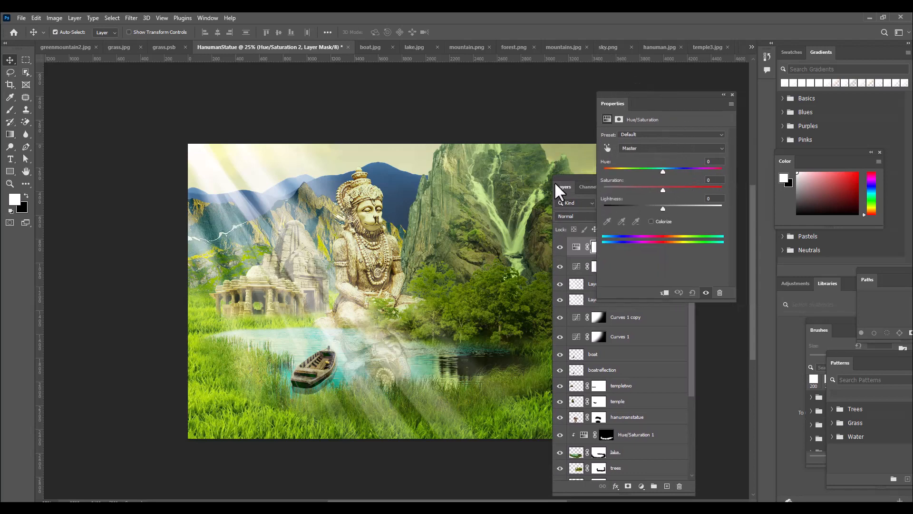
left_click_drag(555, 185, 543, 241)
left_click_drag(618, 106, 631, 92)
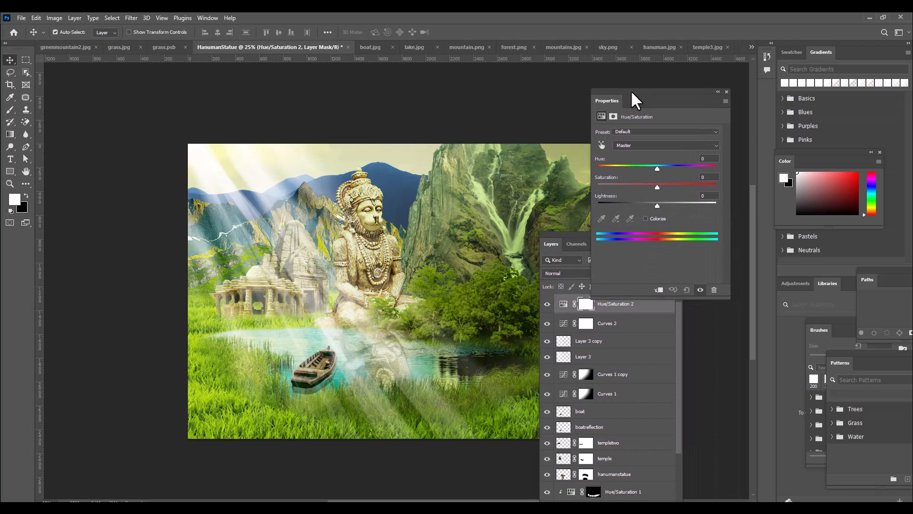
left_click_drag(641, 90, 651, 89)
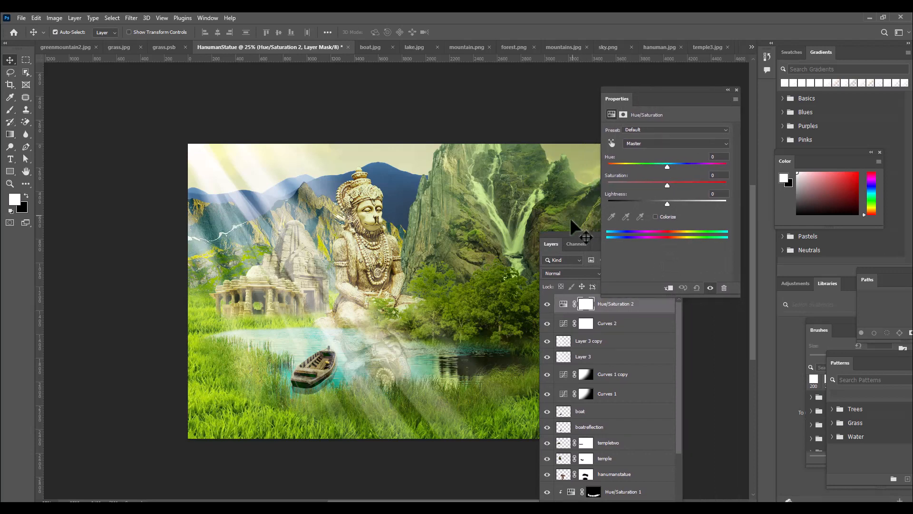
left_click_drag(564, 235, 621, 242)
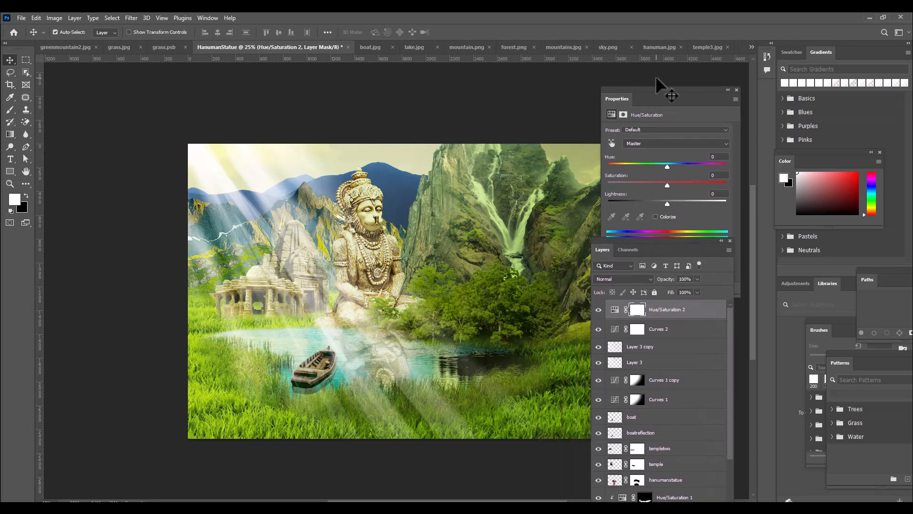
left_click_drag(650, 90, 640, 91)
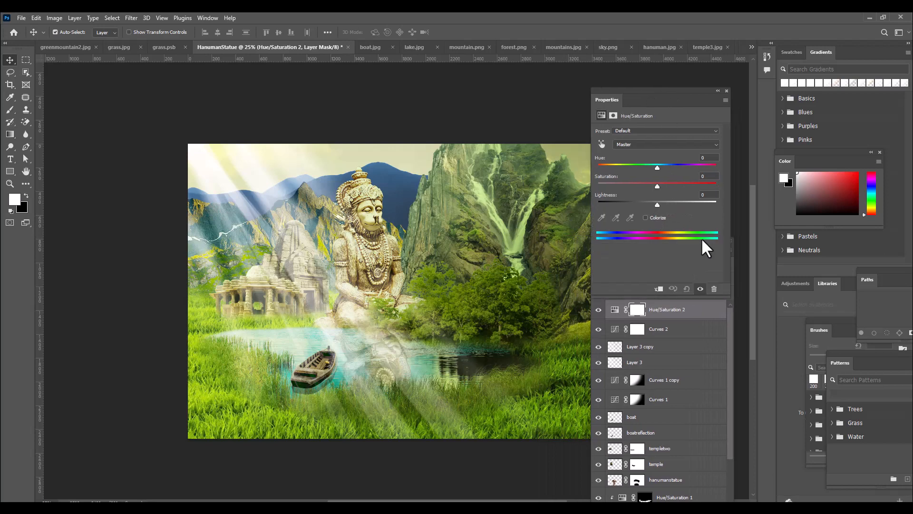
Colorize the image through the Hue/Saturation 2 adjustment with Hue 56, Saturation 46 and Lightness -2
left_click(646, 218)
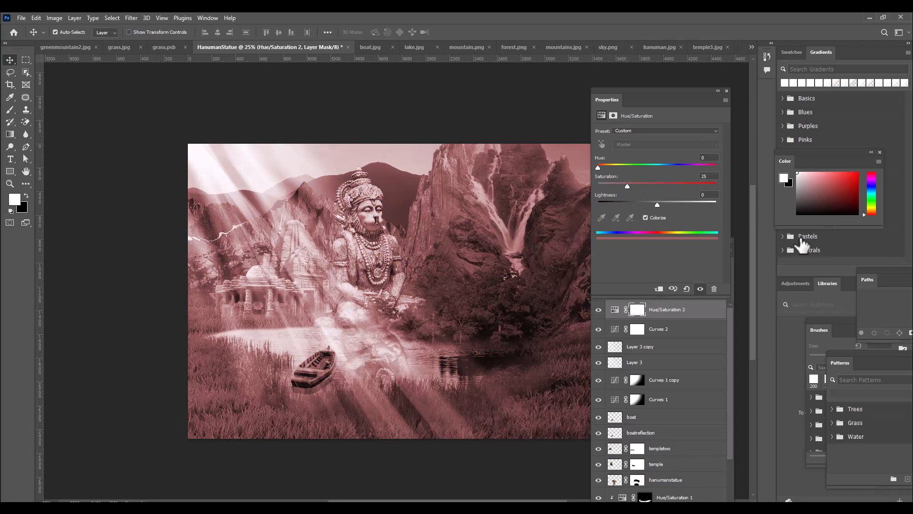
left_click_drag(608, 88, 616, 89)
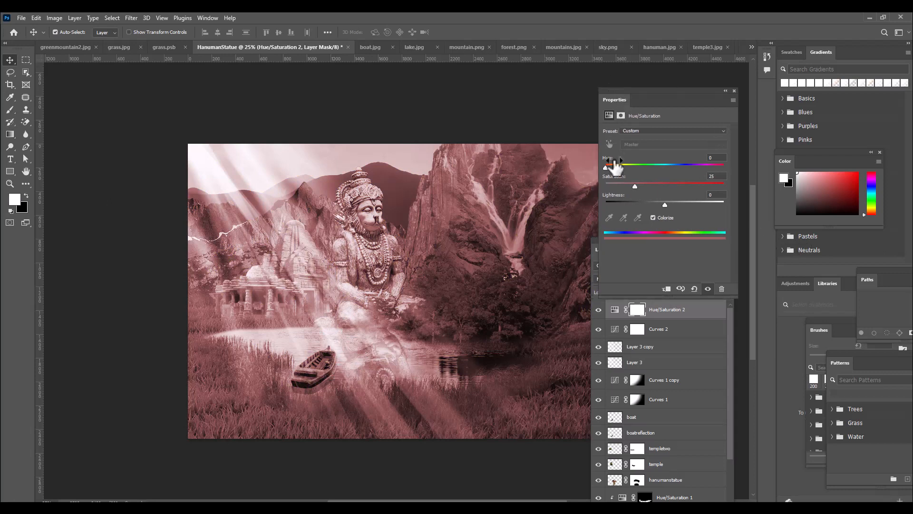
left_click_drag(606, 167, 624, 170)
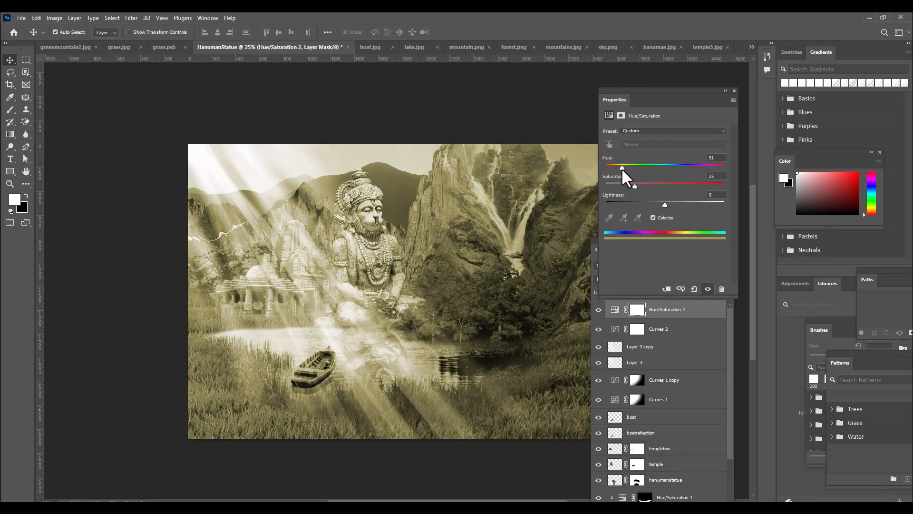
left_click_drag(620, 166, 624, 167)
left_click_drag(618, 169, 623, 169)
left_click_drag(638, 186, 654, 187)
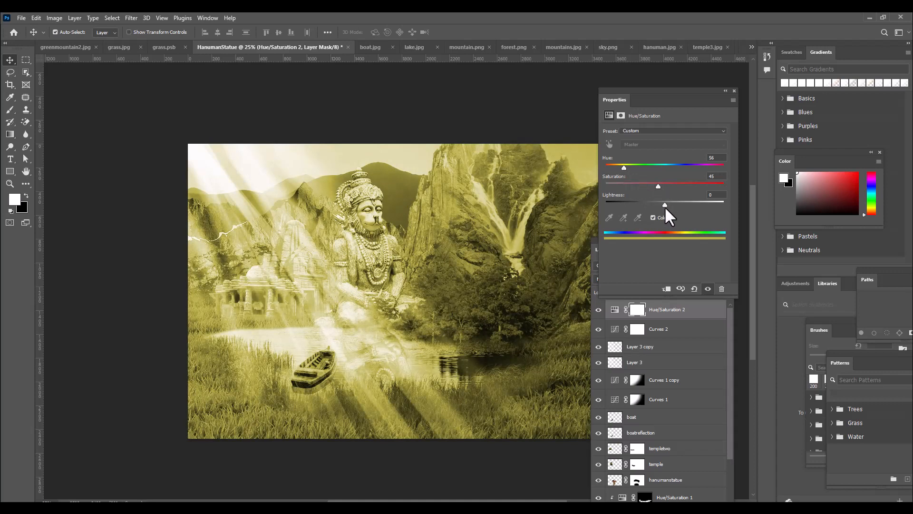
left_click_drag(665, 208, 662, 204)
Invert the Hue/Saturation 2 layer mask to black and move the floating panels clear of the artwork
left_click_drag(614, 94, 630, 90)
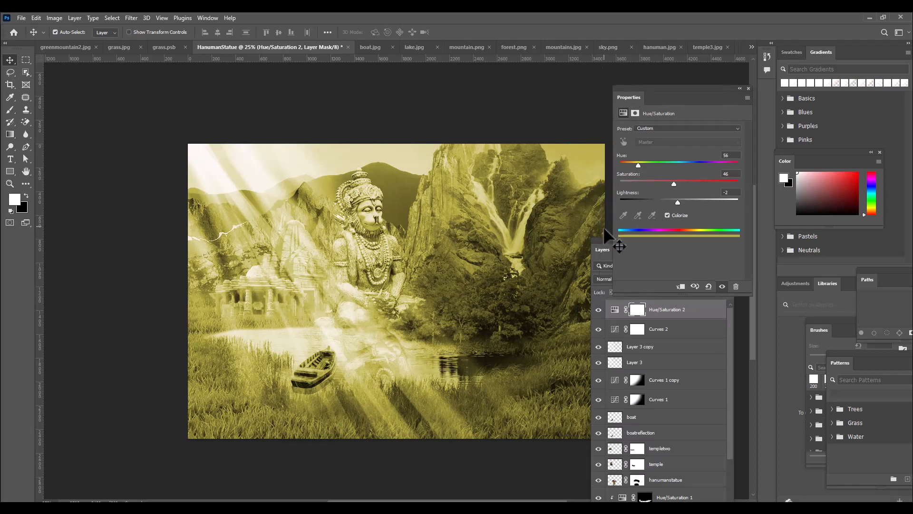
left_click_drag(601, 242, 553, 164)
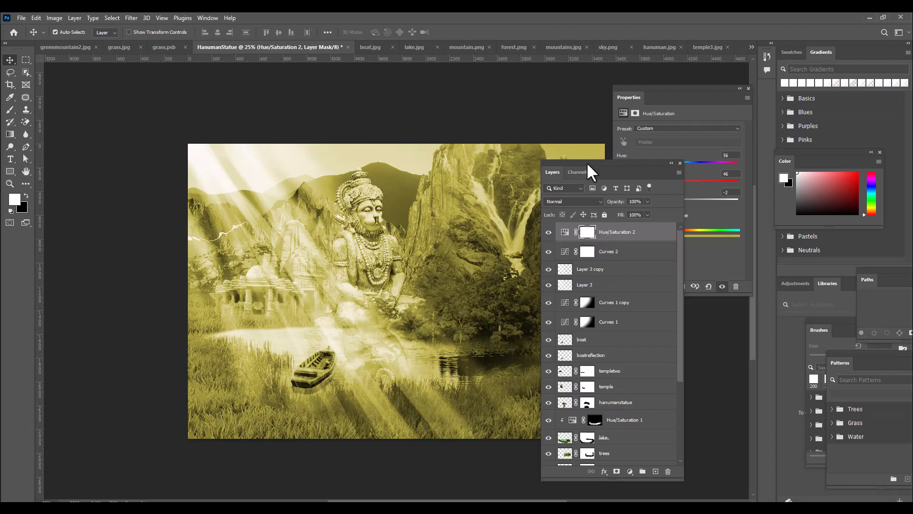
left_click(589, 232)
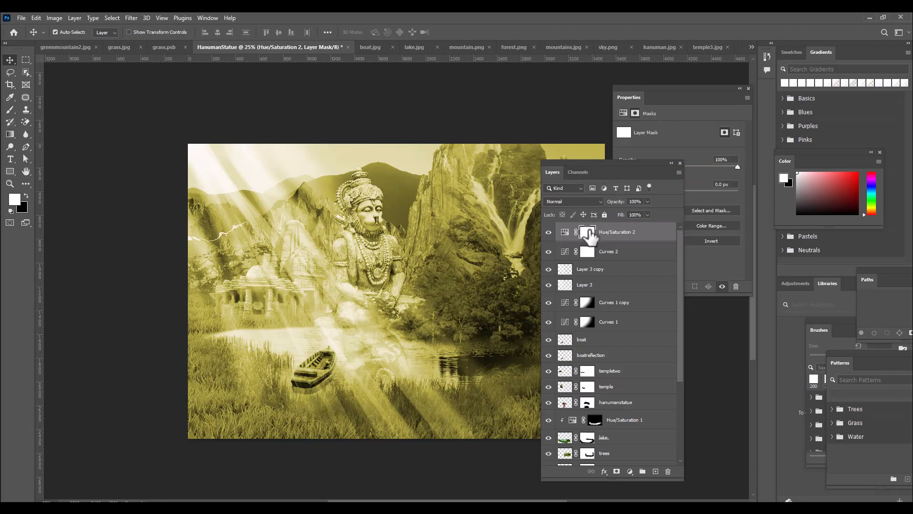
key("ctrl+i")
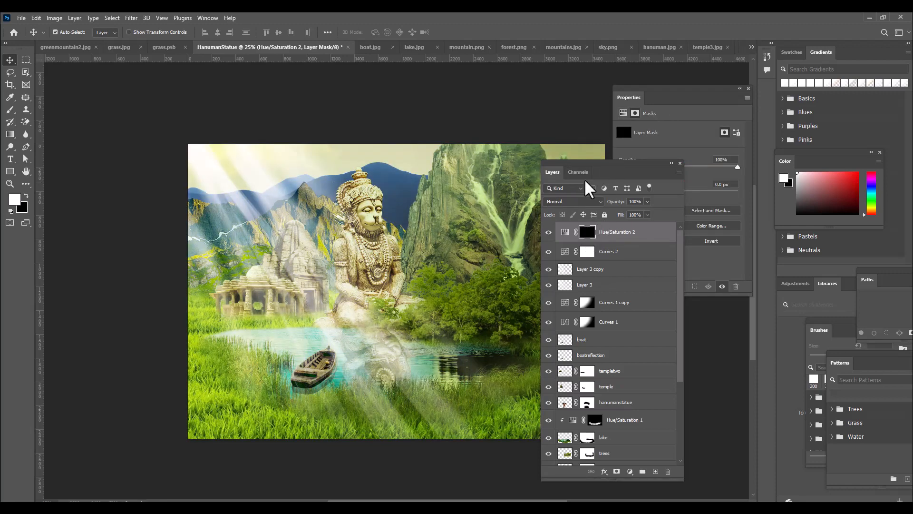
left_click_drag(591, 171, 631, 191)
left_click_drag(595, 166, 675, 164)
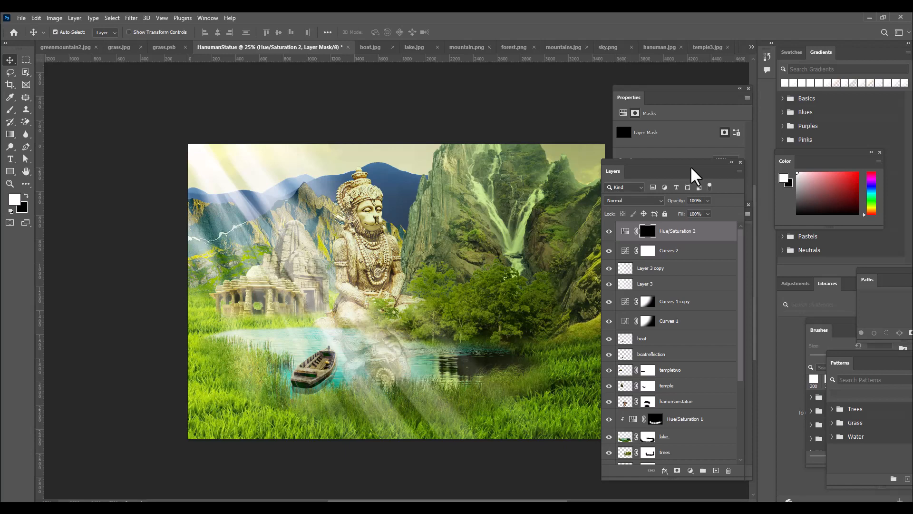
Choose the Soft Round brush, enlarge it to 3500 px and set its flow to 10%
key("ctrl+minus")
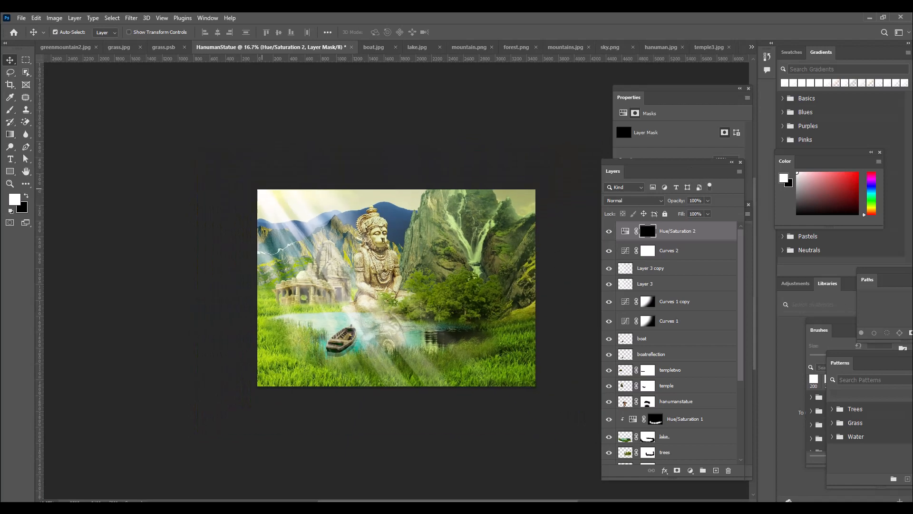
left_click(10, 109)
left_click(61, 35)
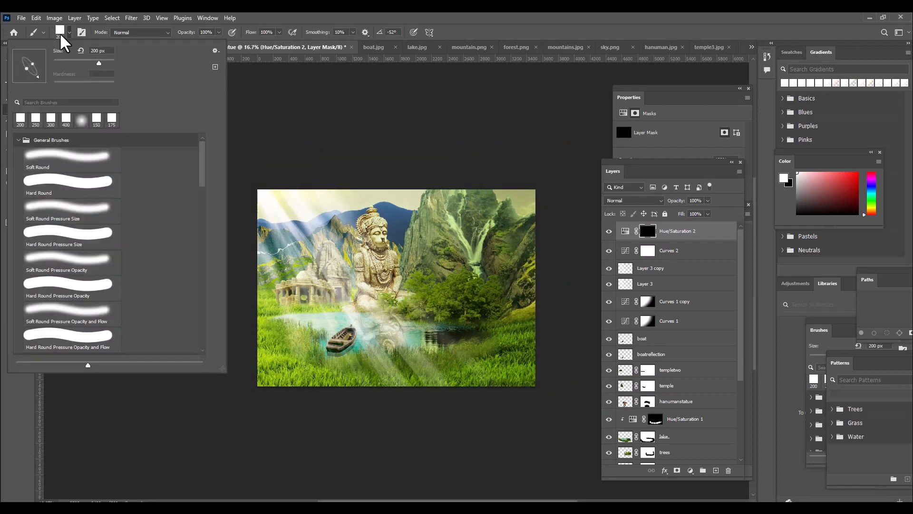
left_click(95, 157)
key("Return")
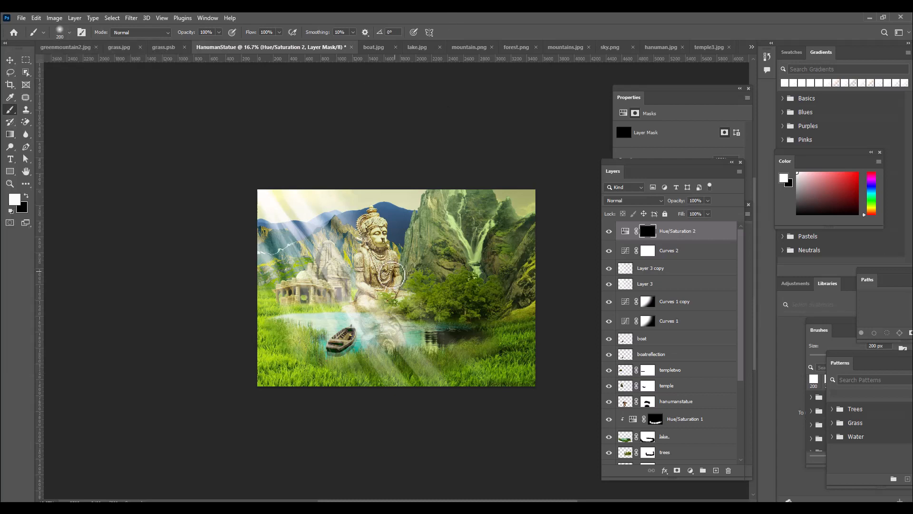
key("bracketright")
key("bracketright")
key("bracketright")
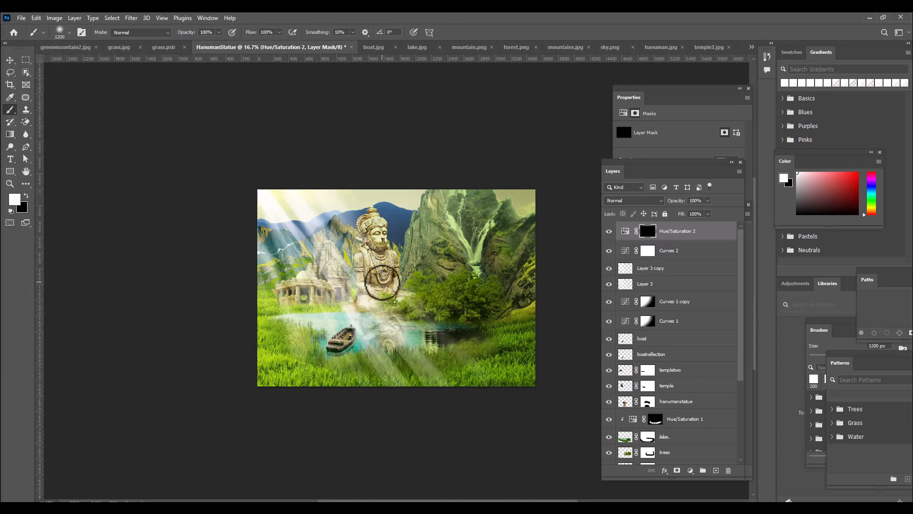
key("bracketright")
key("bracketright")
key("bracketright")
key("bracketright")
key("bracketright")
key("bracketright")
key("bracketright")
key("bracketright")
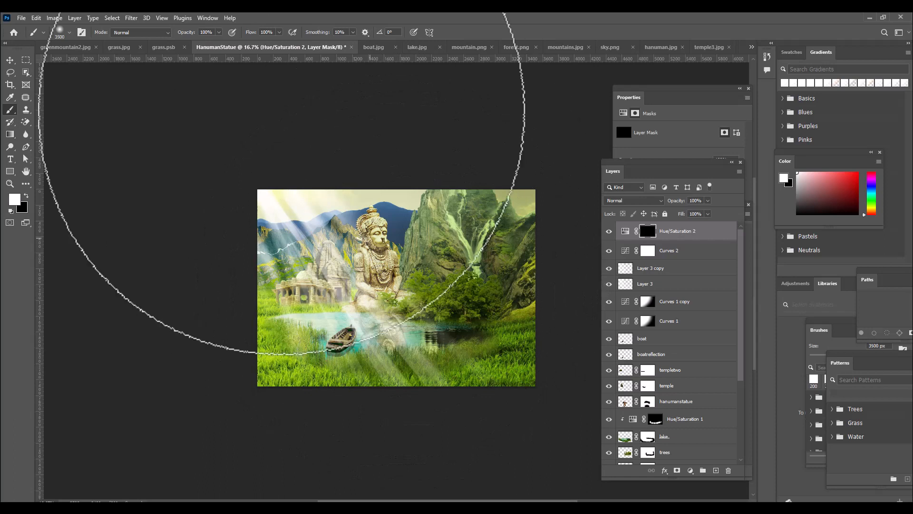
left_click_drag(279, 43, 240, 45)
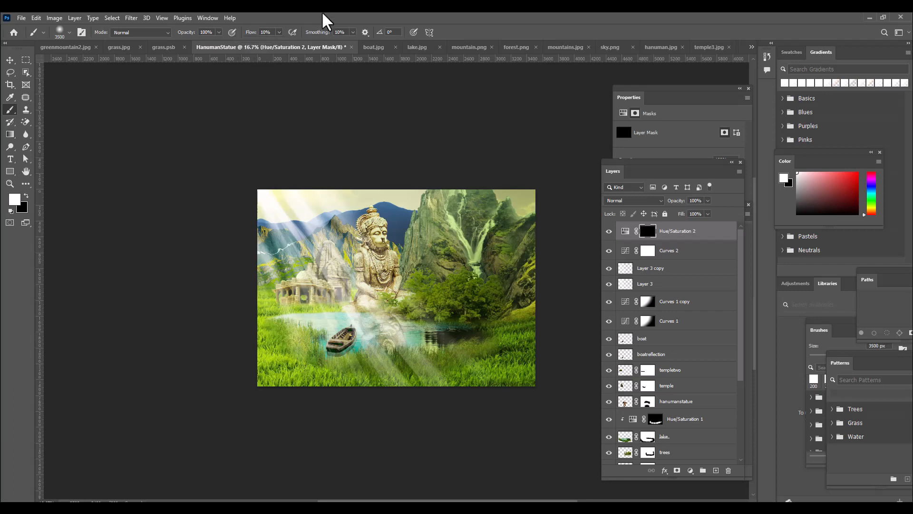
Enlarge the Soft Round brush to 5000 px so it spans the whole artwork
key("bracketright")
key("bracketright")
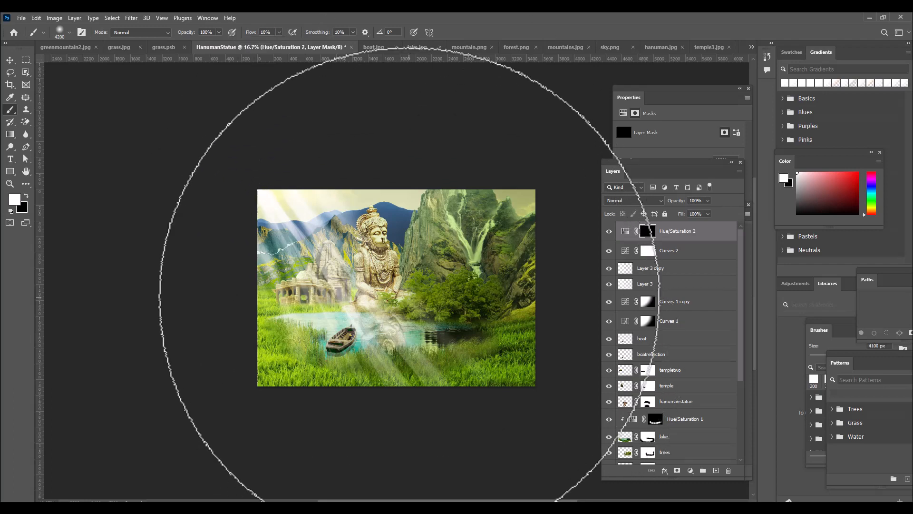
right_click(409, 267)
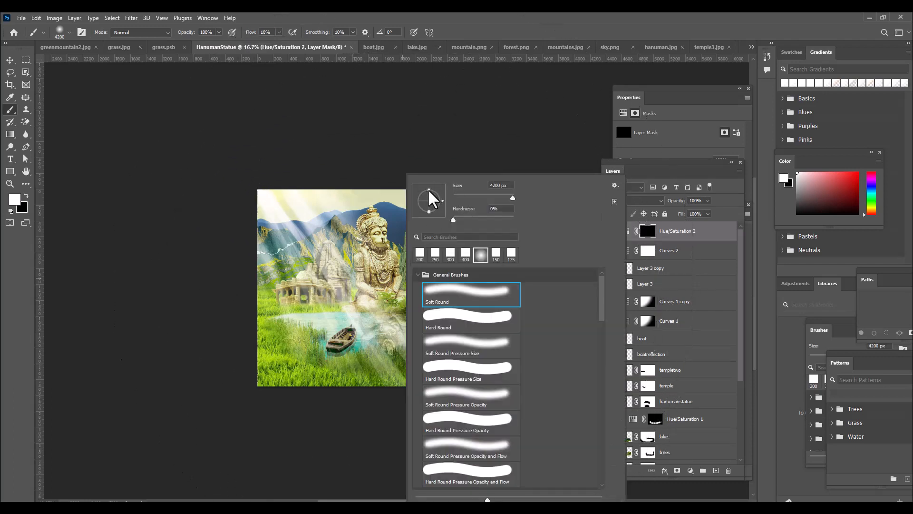
left_click(430, 21)
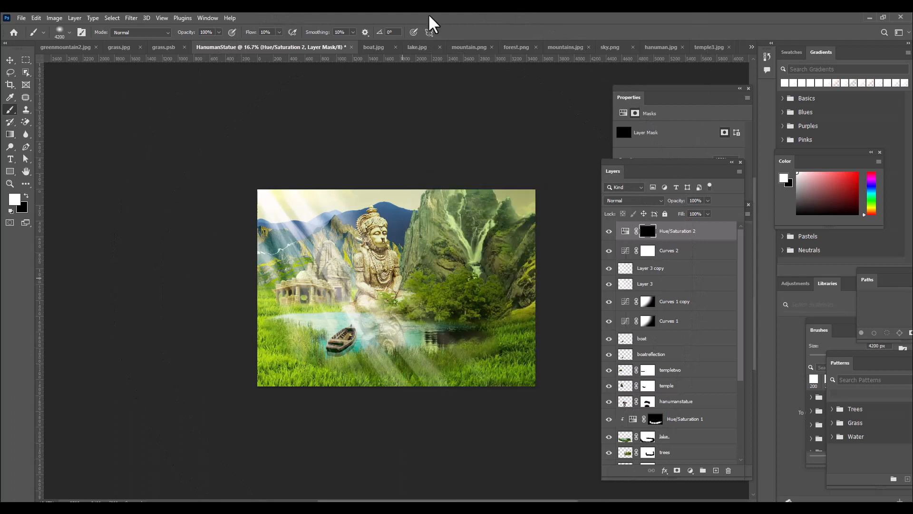
key("bracketright")
key("bracketright")
key("bracketright")
key("bracketright")
key("bracketright")
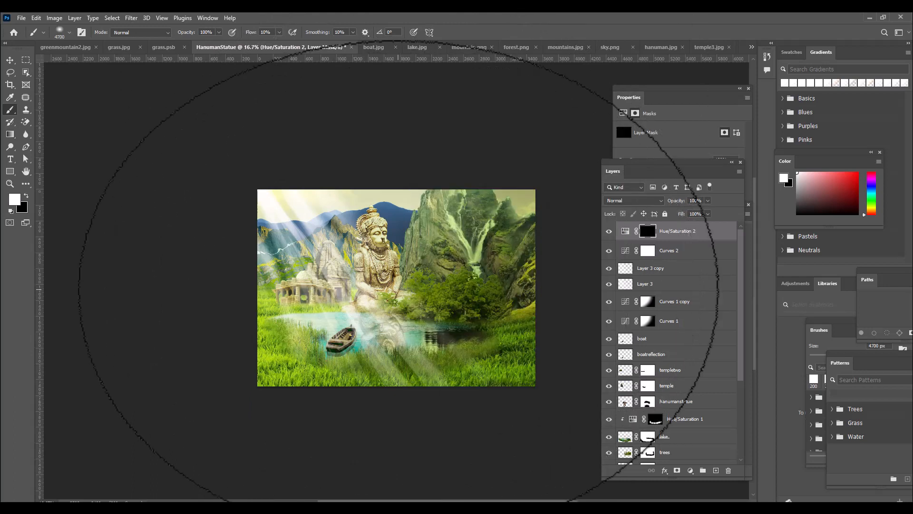
key("bracketright")
key("bracketright")
key("bracketright")
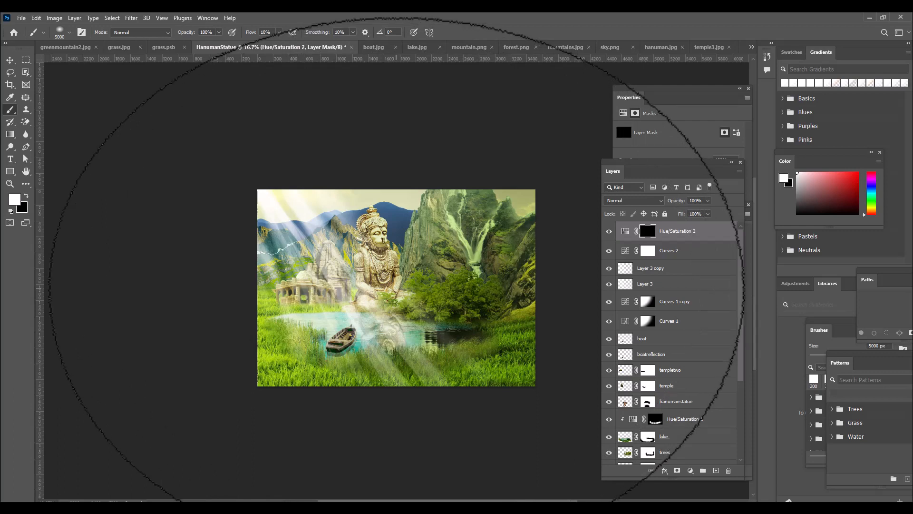
Paint white on the Hue/Saturation 2 mask, centred on the artwork, to reveal the golden tint
left_click(395, 260)
left_click(396, 260)
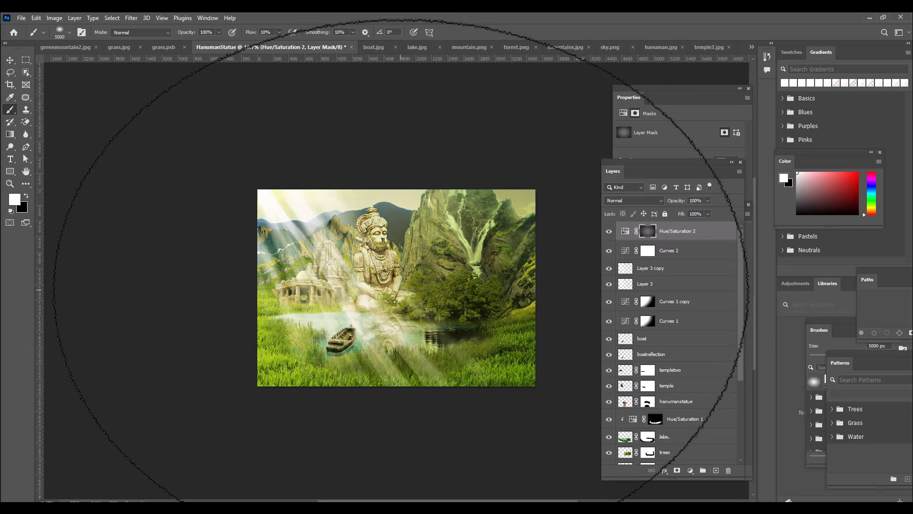
left_click(395, 265)
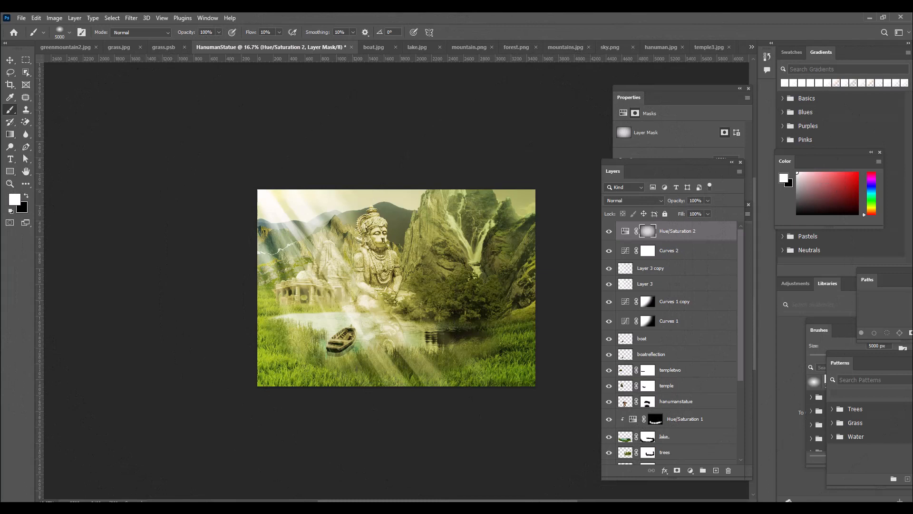
left_click(11, 59)
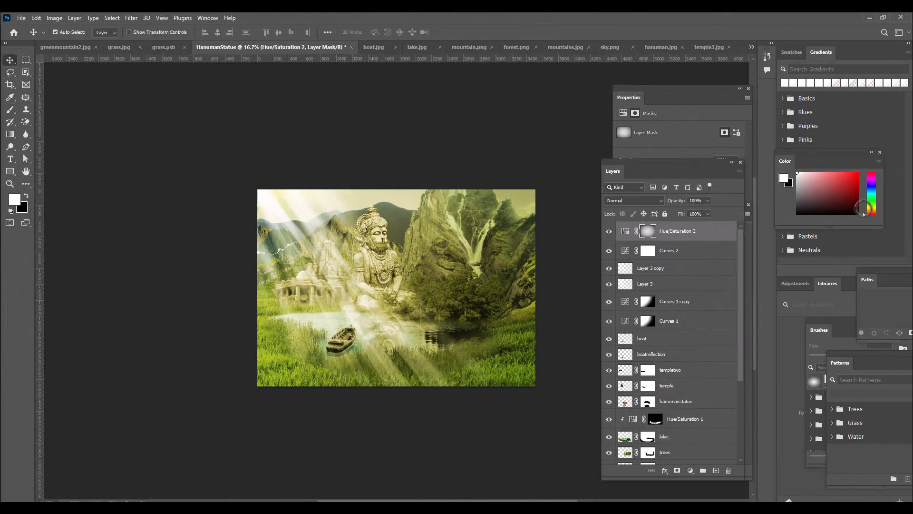
key("ctrl+plus")
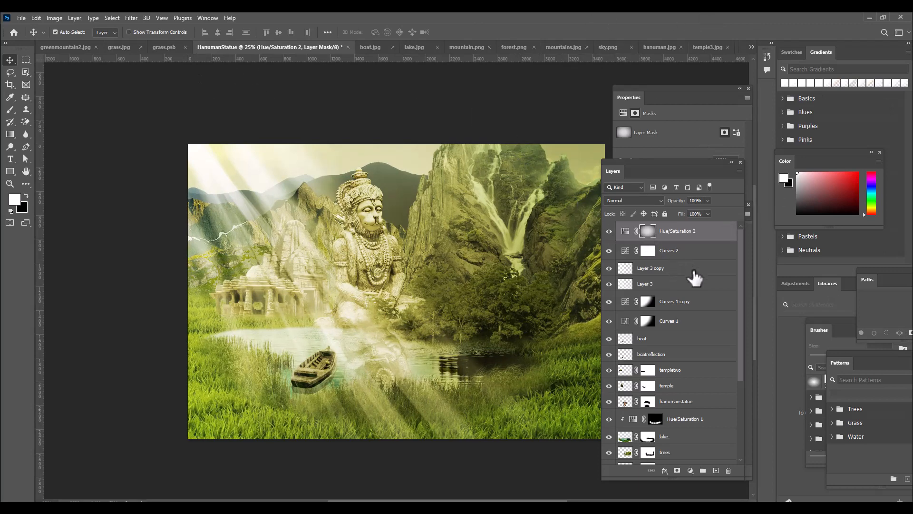
key("ctrl+minus")
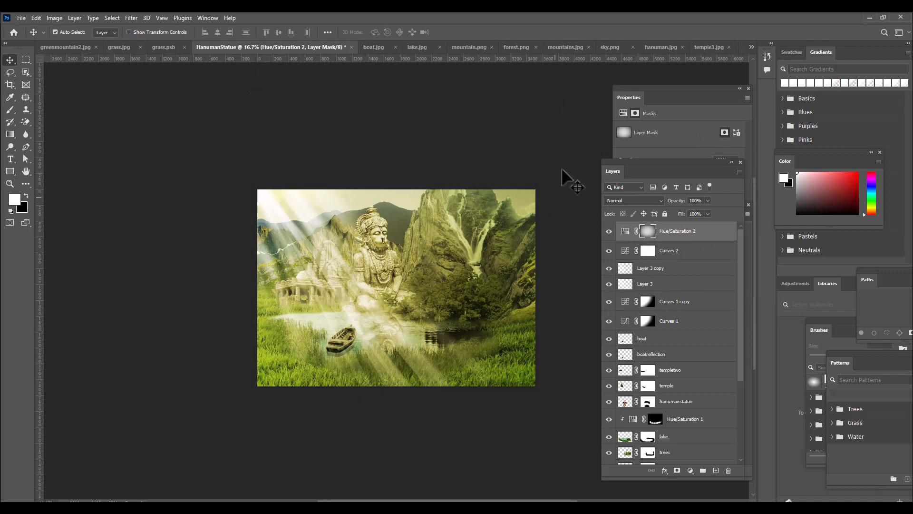
Add a Color Balance adjustment layer above Hue/Saturation 2 and arrange the floating panels so its settings are accessible
left_click_drag(673, 170, 643, 142)
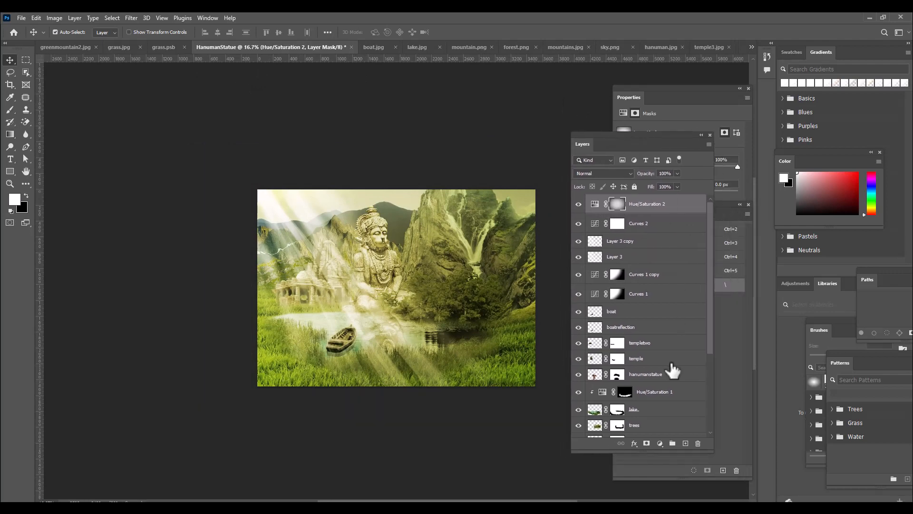
left_click(662, 442)
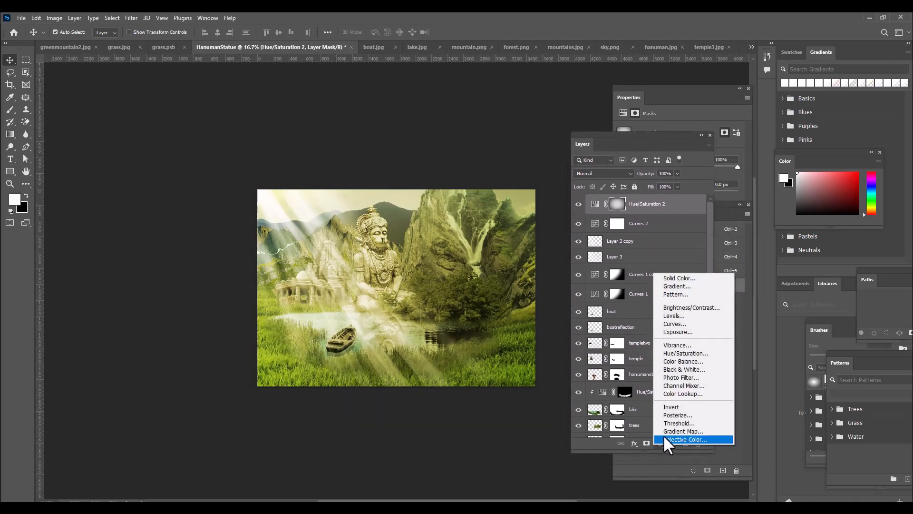
left_click(706, 363)
left_click_drag(577, 141, 546, 205)
left_click(635, 85)
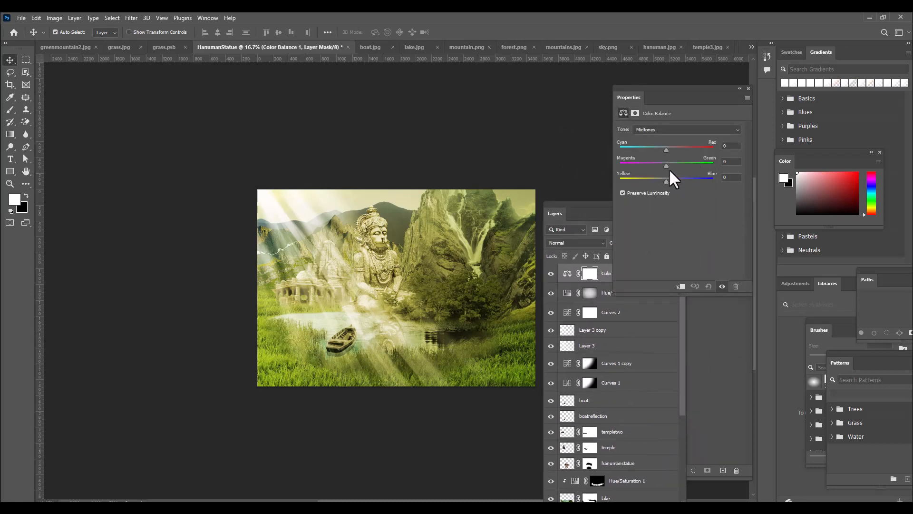
Adjust the Color Balance midtones and set its shadows to Cyan-Red +14, Magenta-Green +6 and Yellow-Blue -15
left_click_drag(666, 165, 669, 165)
left_click_drag(666, 184, 668, 184)
left_click_drag(667, 150, 670, 151)
left_click(666, 131)
left_click(657, 140)
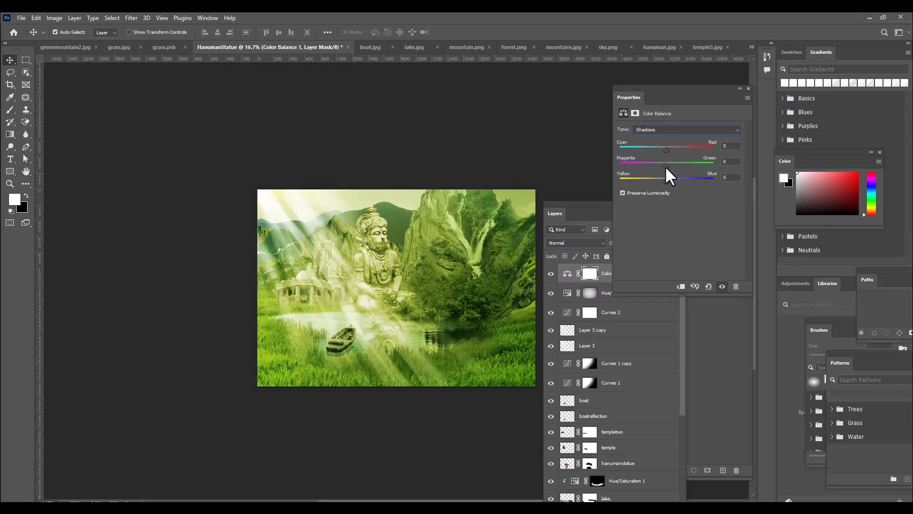
left_click_drag(666, 166, 676, 166)
left_click_drag(676, 150, 672, 149)
Invert the Color Balance 1 layer mask to black and move the floating layer list clear of the artwork
left_click(569, 205)
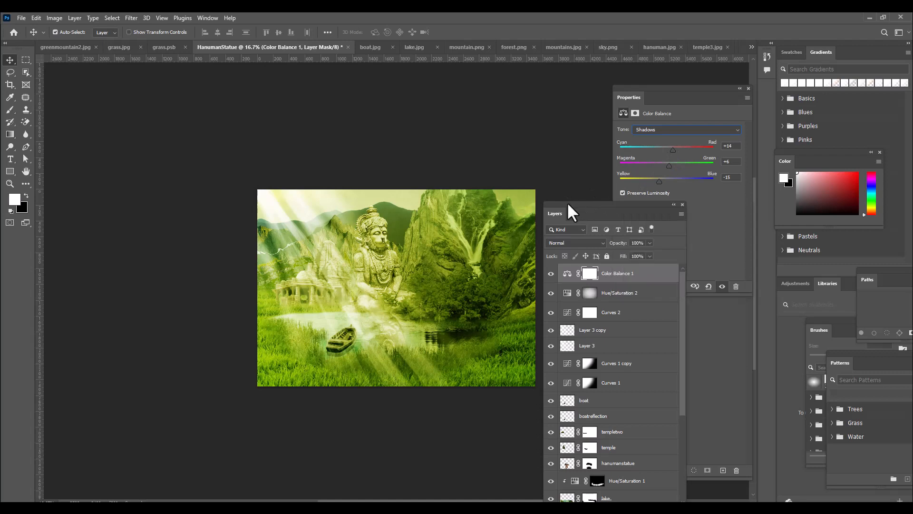
left_click_drag(568, 203, 592, 131)
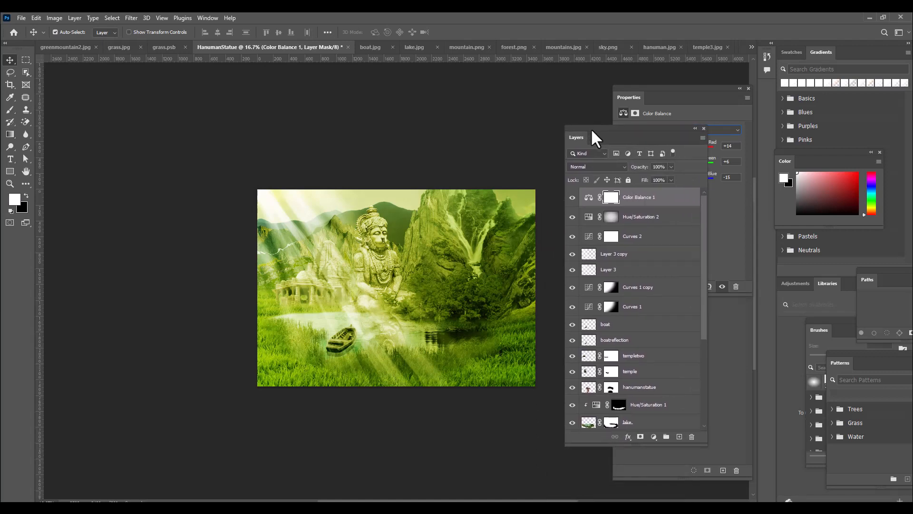
left_click_drag(582, 129, 605, 125)
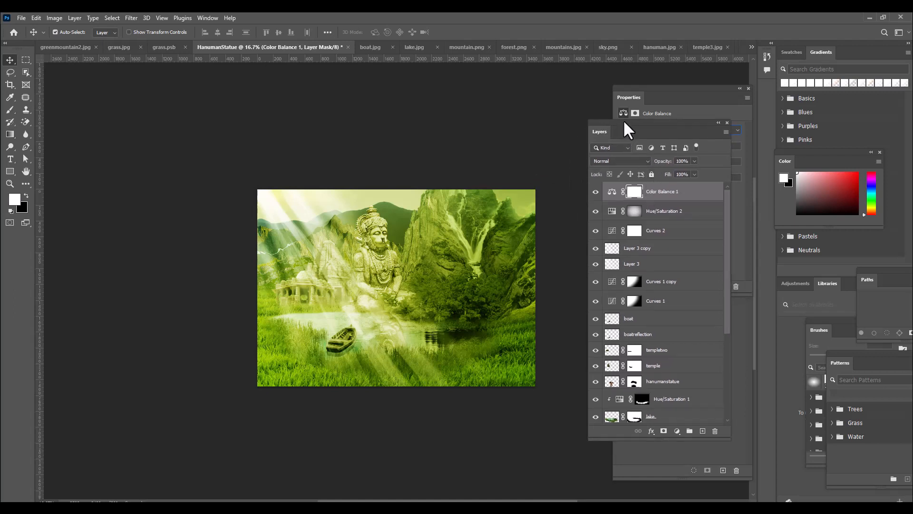
left_click_drag(625, 123, 613, 137)
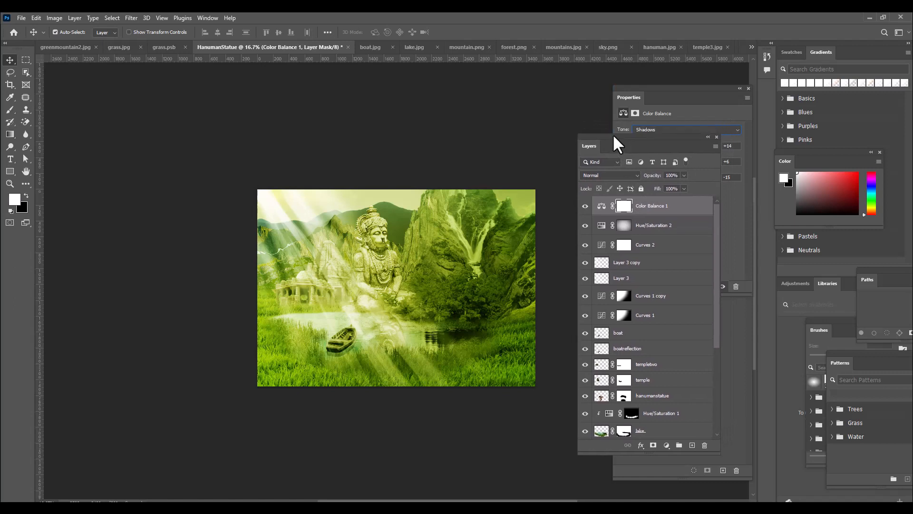
left_click(625, 212)
key("ctrl+i")
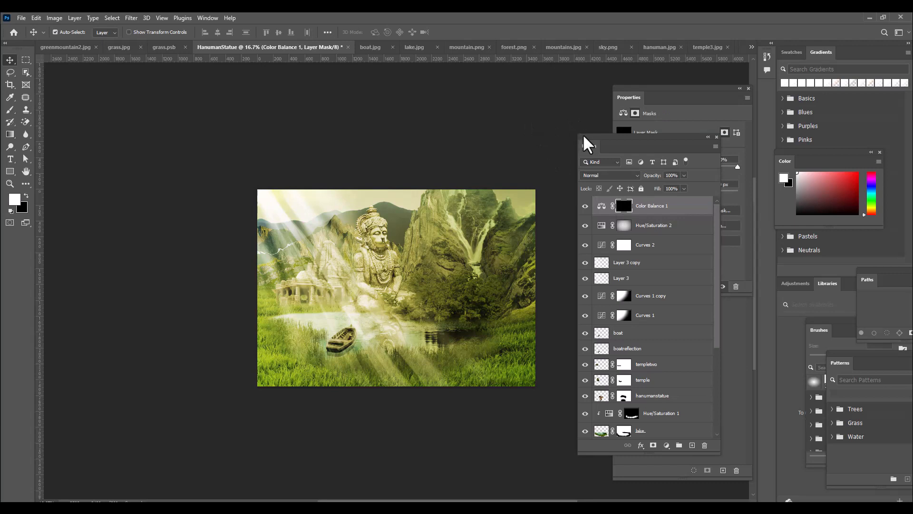
left_click_drag(577, 132, 584, 131)
Paint the centre of the Color Balance 1 mask white with the 5000 px soft brush, raising its flow to 26%
left_click(10, 110)
right_click(10, 111)
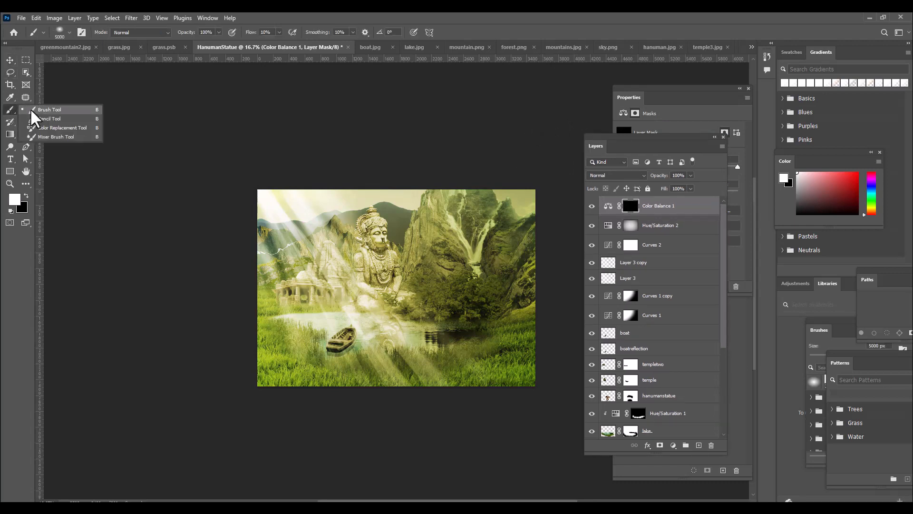
left_click(31, 111)
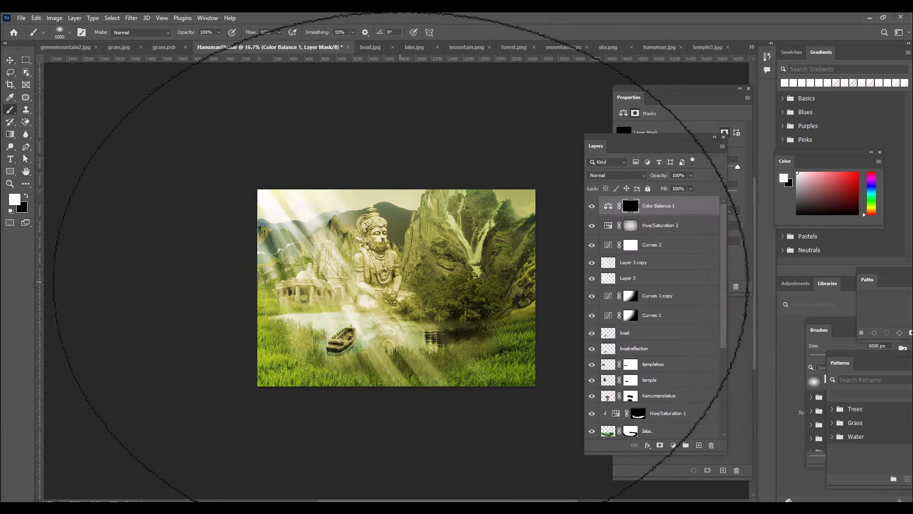
left_click(399, 282)
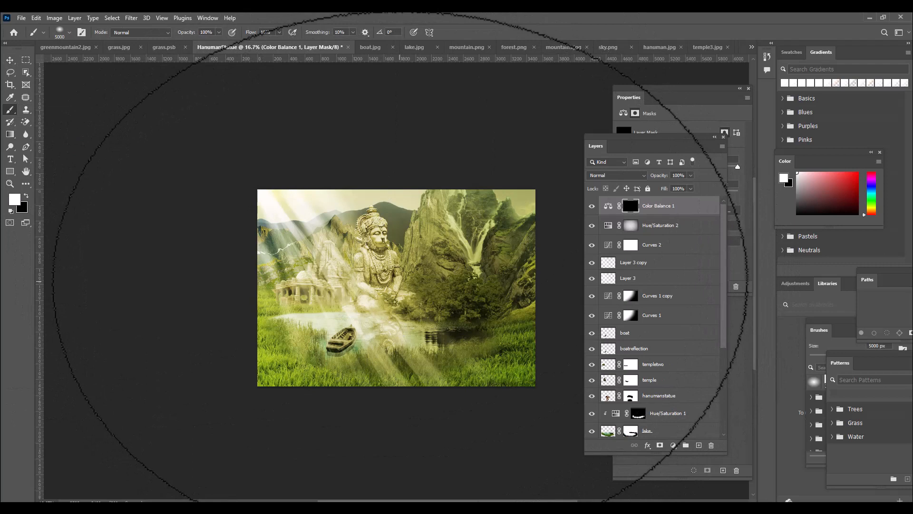
left_click(279, 33)
left_click_drag(280, 44, 291, 47)
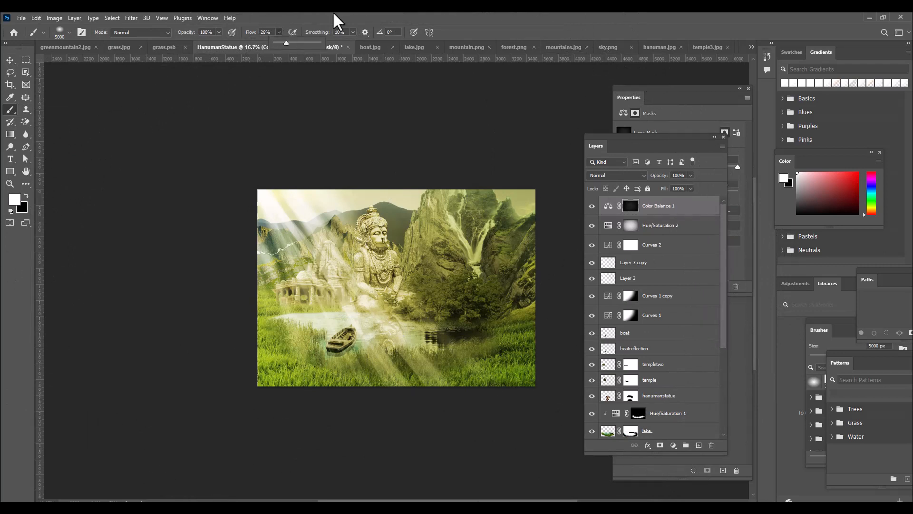
left_click(399, 286)
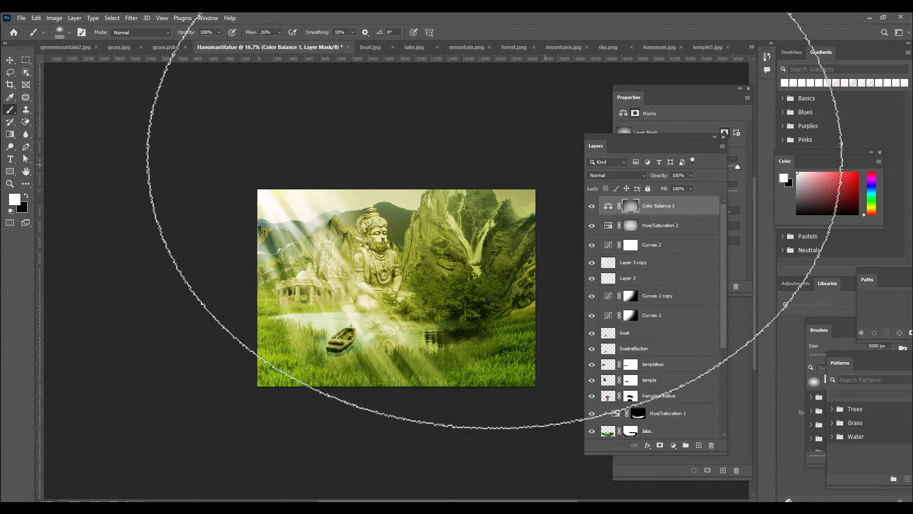
left_click(9, 59)
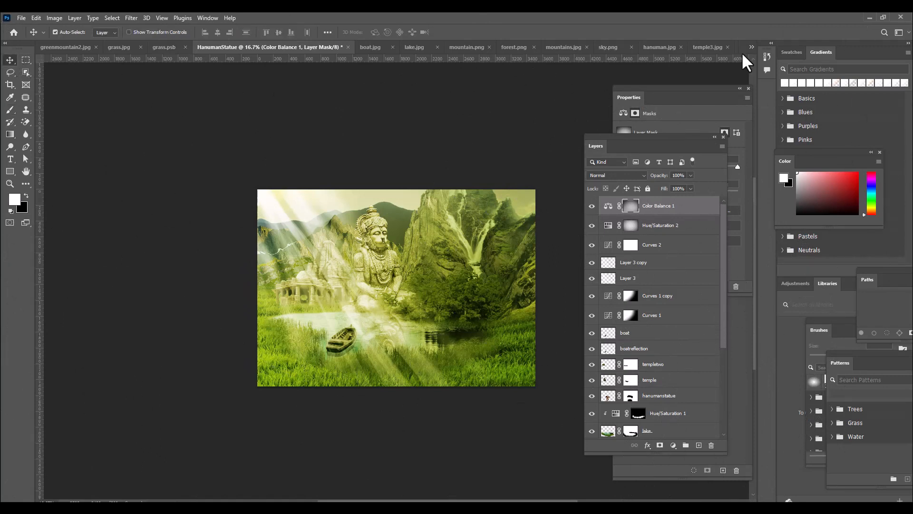
Add an empty layer above Color Balance 1 and move the floating layer list clear of the artwork
left_click(699, 445)
left_click_drag(598, 136, 617, 133)
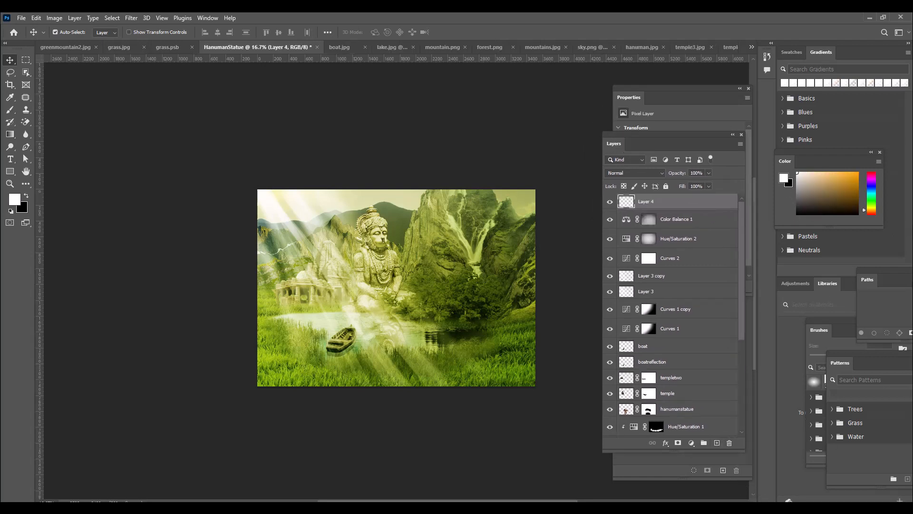
key("ctrl+plus")
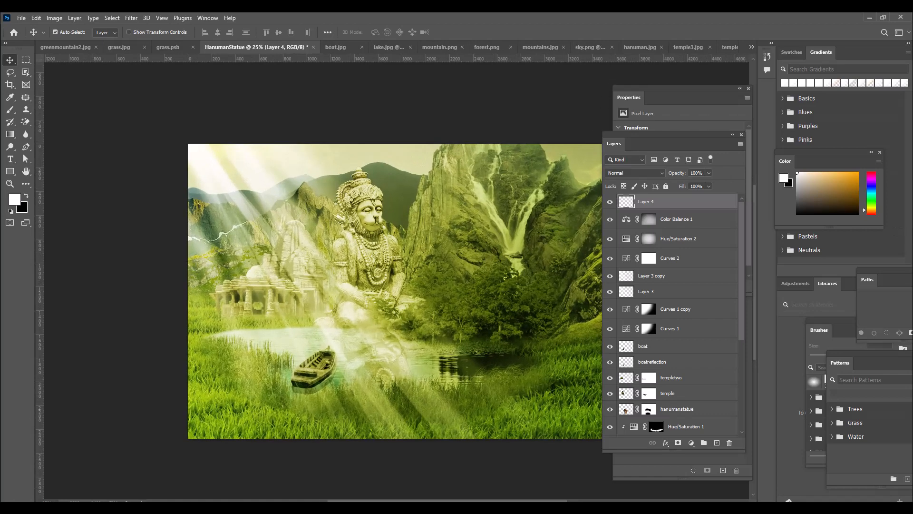
key("ctrl+minus")
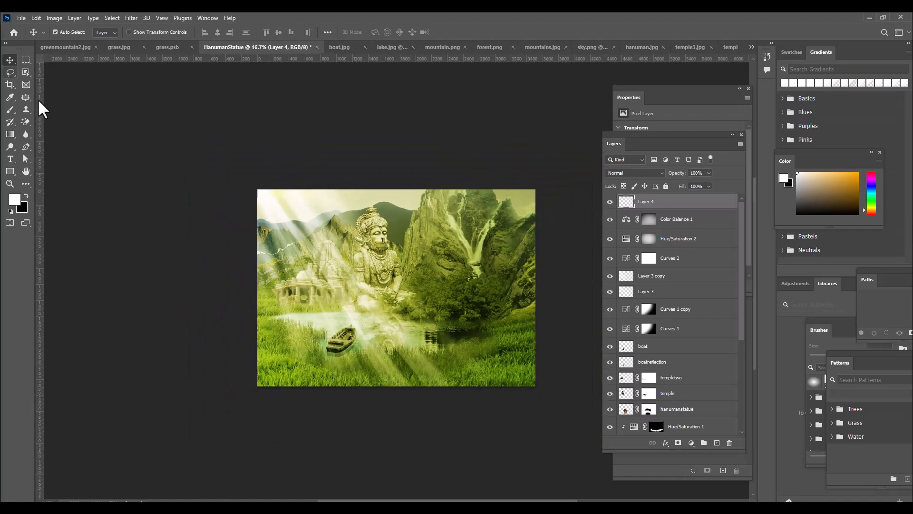
Choose the pbbymef1 brush from the Free Powder Photoshop Brushes 1 set for painting on Layer 4
left_click(10, 109)
left_click(45, 109)
left_click(60, 32)
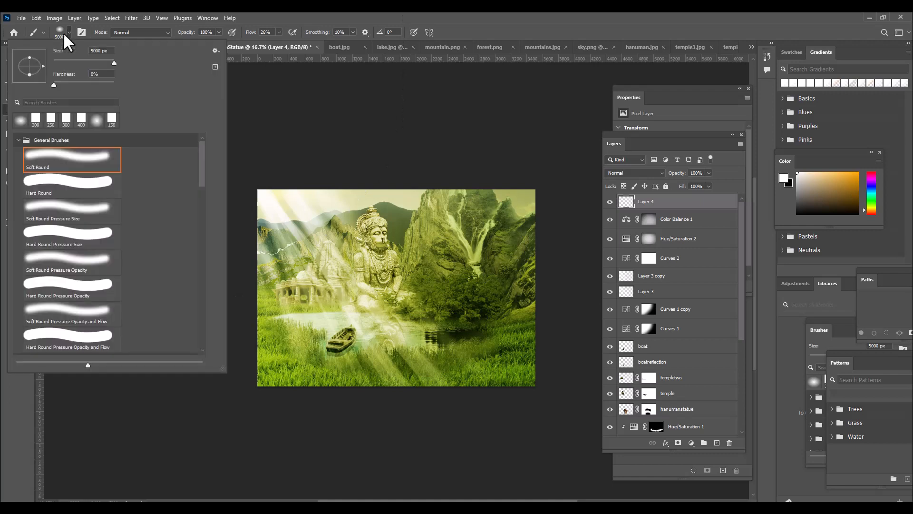
left_click(18, 140)
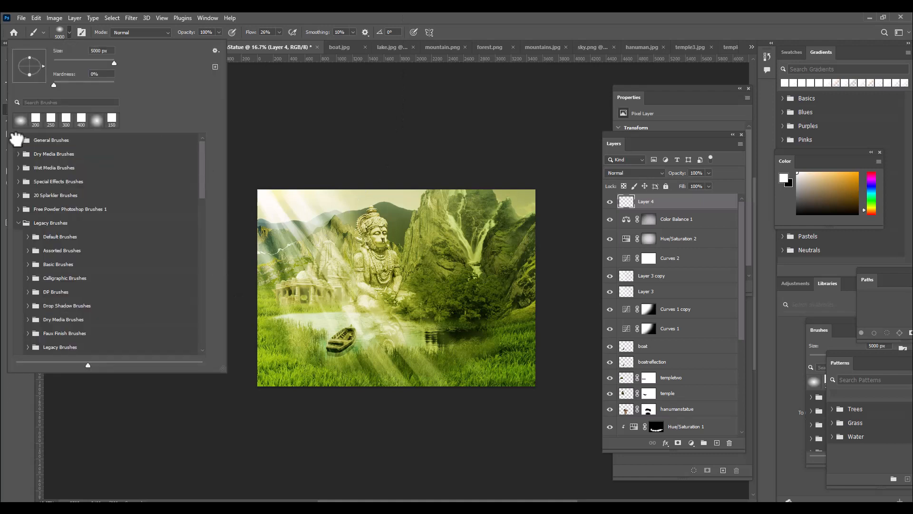
mouse_move(201, 149)
left_mouse_down()
mouse_move(219, 318)
mouse_move(202, 298)
mouse_move(201, 237)
left_mouse_up()
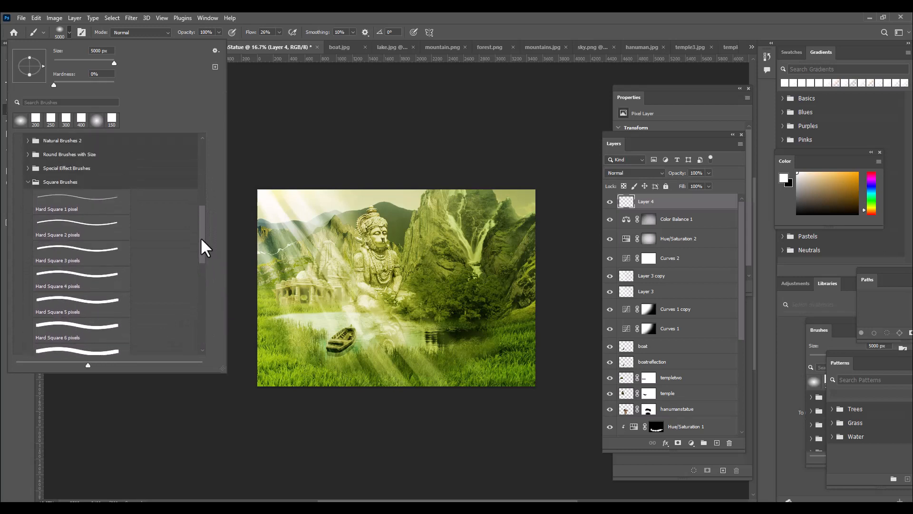
left_click(28, 183)
scroll(95, 265, "up", 5)
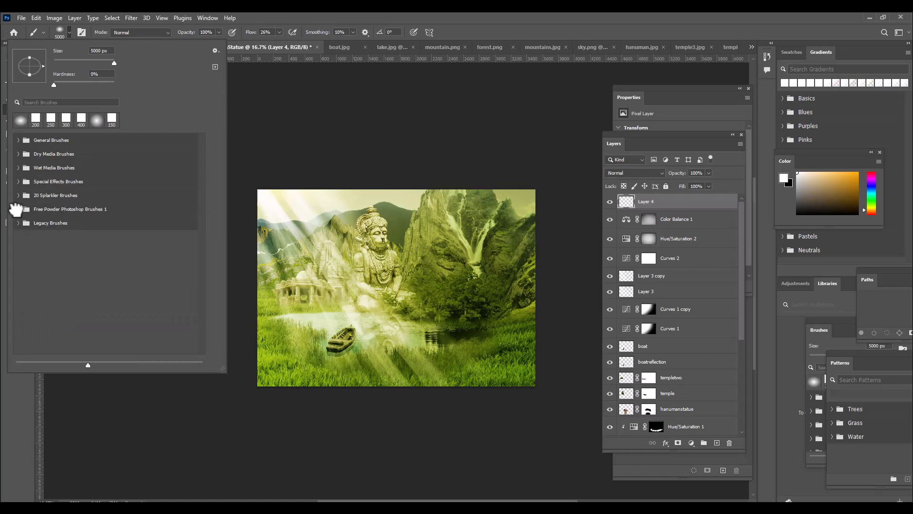
left_click(69, 231)
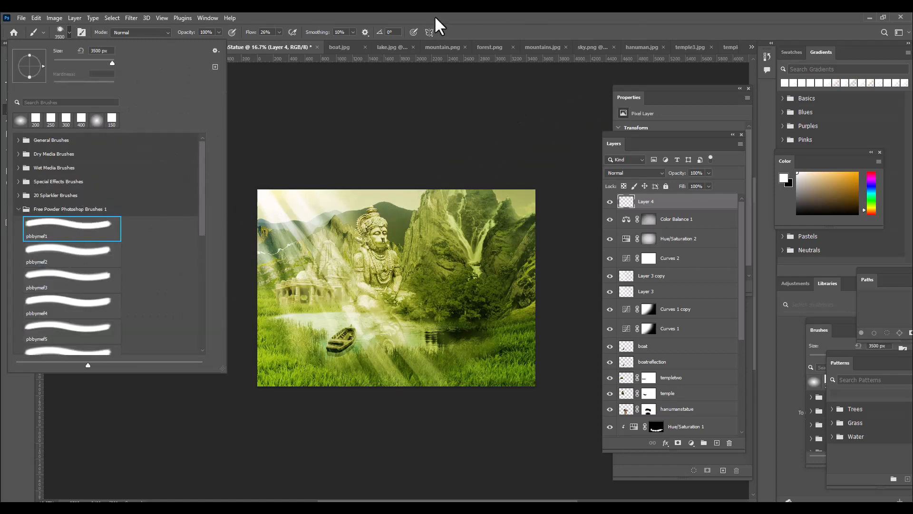
left_click(446, 28)
Reduce the powder brush to 1800 px and paint faint white mist over the cliffs below the waterfall on Layer 4
key("bracketleft")
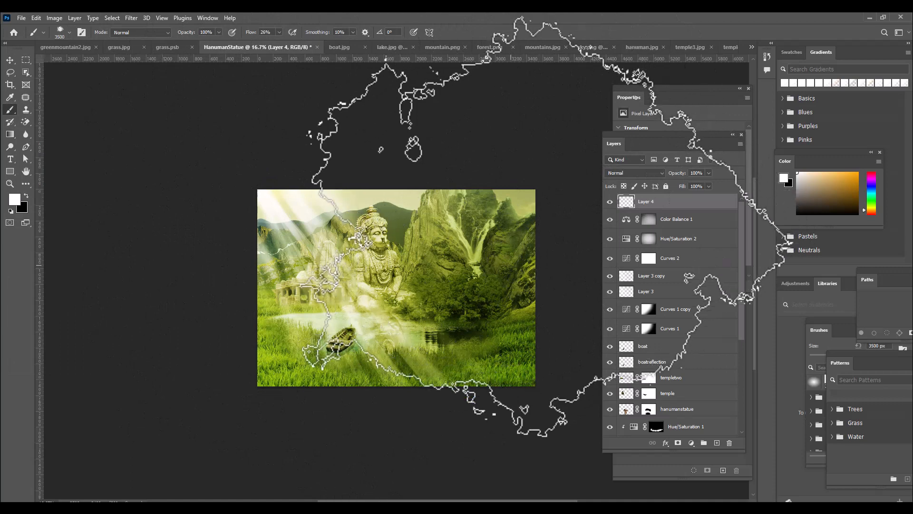
key("bracketleft")
key("bracketleft")
key("bracketleft")
key("bracketleft")
key("bracketleft")
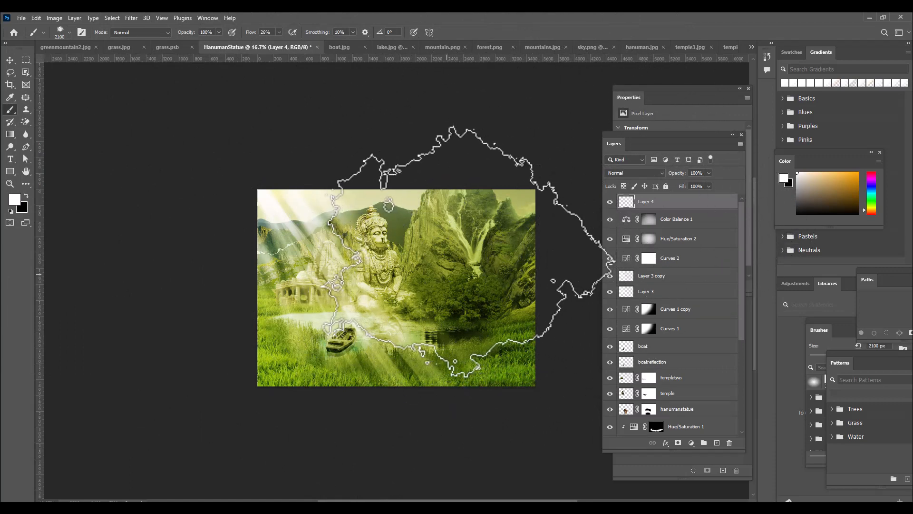
key("bracketleft")
key("bracketleft")
key("bracketleft")
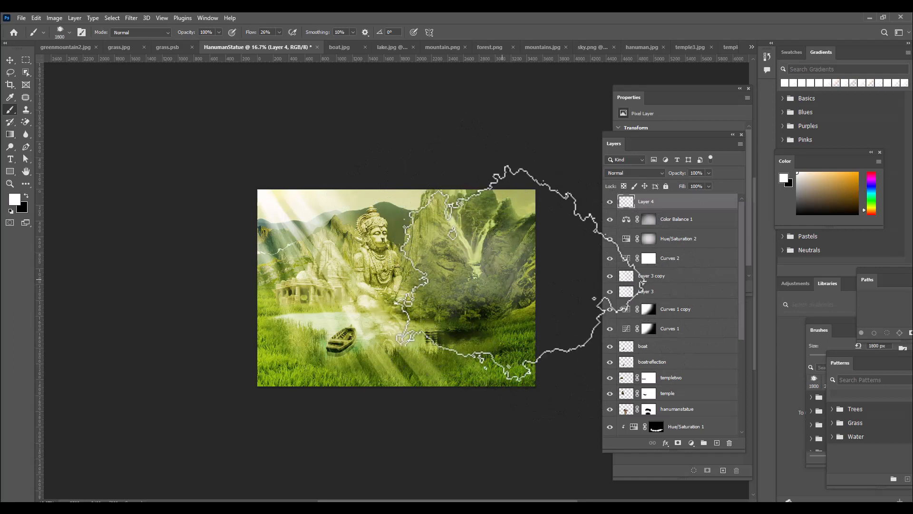
key("bracketleft")
key("bracketleft")
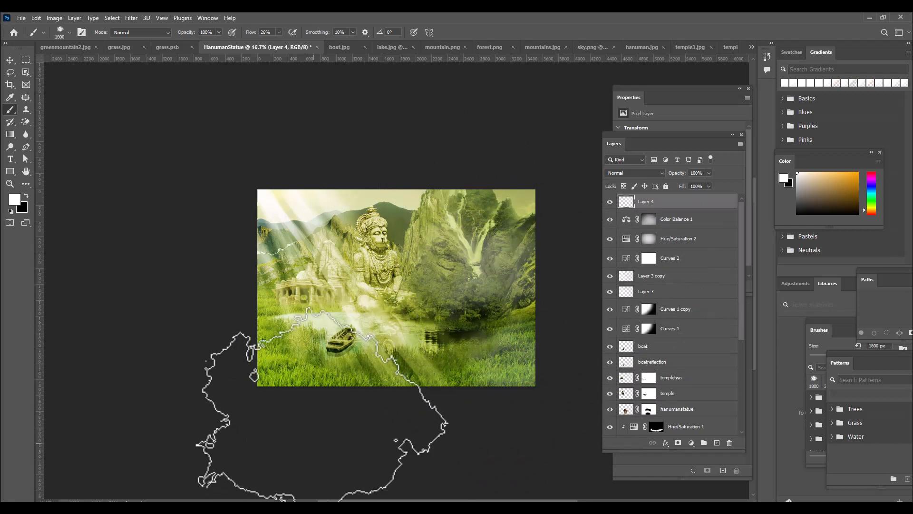
Paint white mist over the lower-left grass and the mountains around the statue, reducing the powder brush stepwise to 800 px
key("bracketleft")
key("bracketleft")
key("bracketleft")
key("bracketleft")
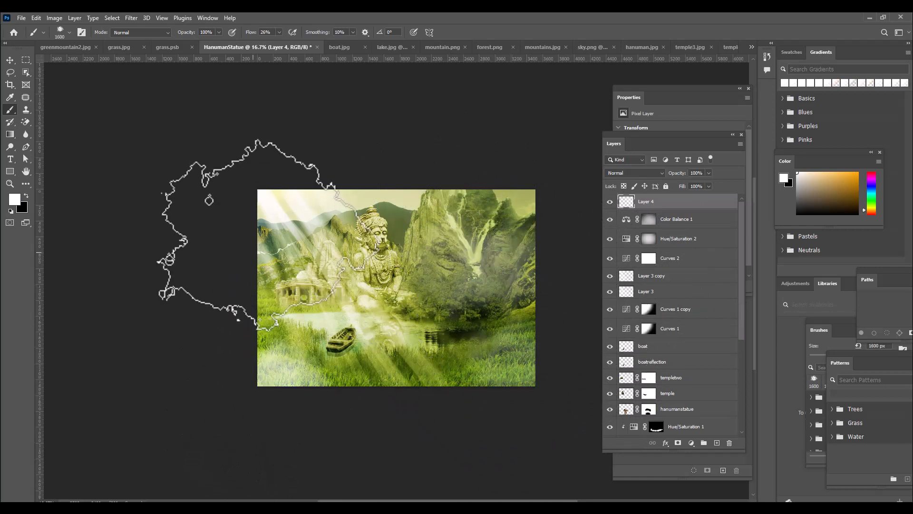
key("bracketleft")
key("bracketleft")
key("bracketleft")
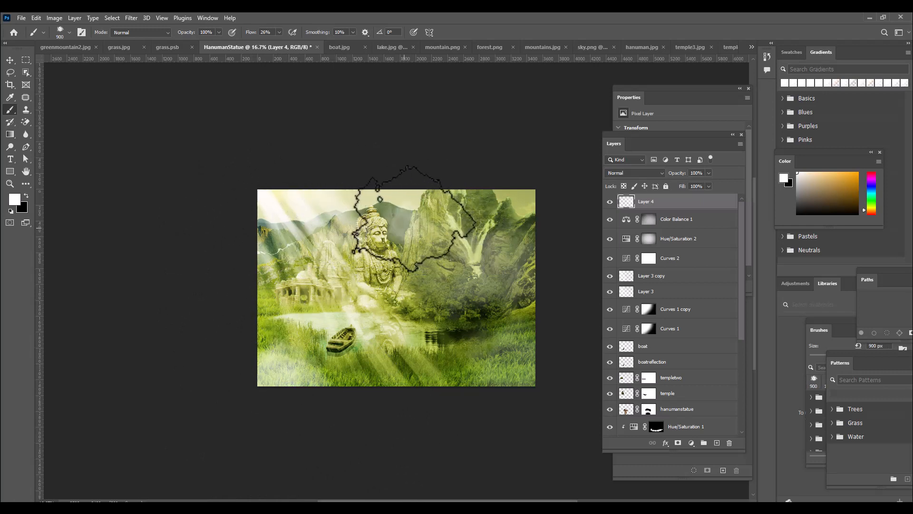
key("bracketleft")
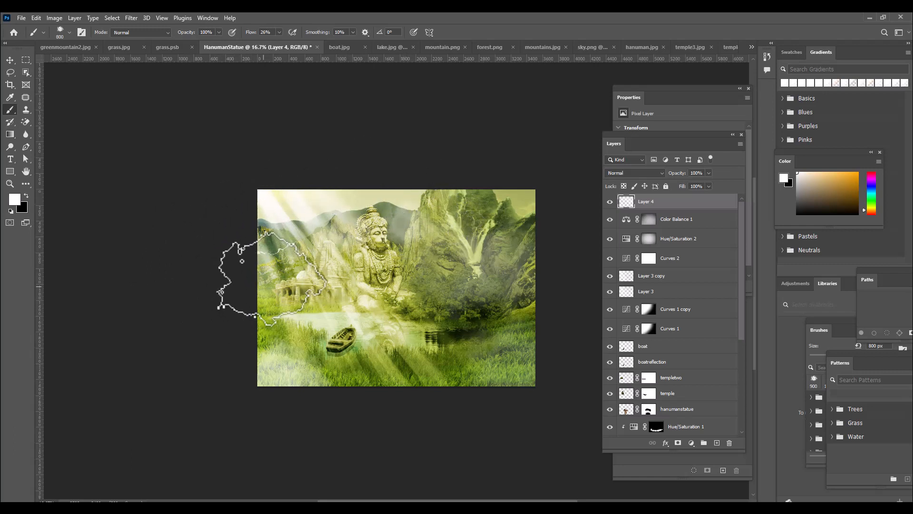
Paint mist on the far-right cliffs, lower-right grass and waterfall base, using 1000 to 1300 px powder brush sizes and rotating the tip to -30°
key("bracketright")
key("bracketright")
left_click_drag(528, 227, 523, 240)
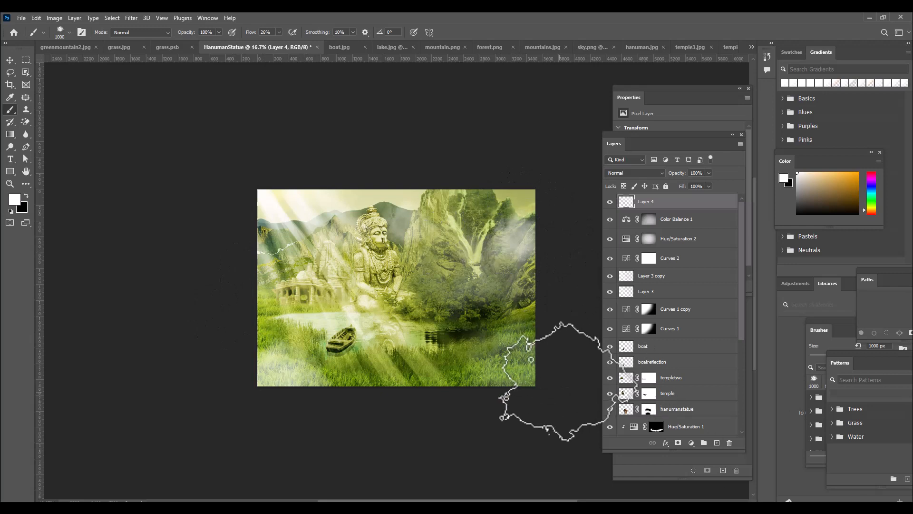
key("bracketright")
key("bracketright")
key("bracketright")
left_click_drag(523, 365, 539, 351)
key("bracketleft")
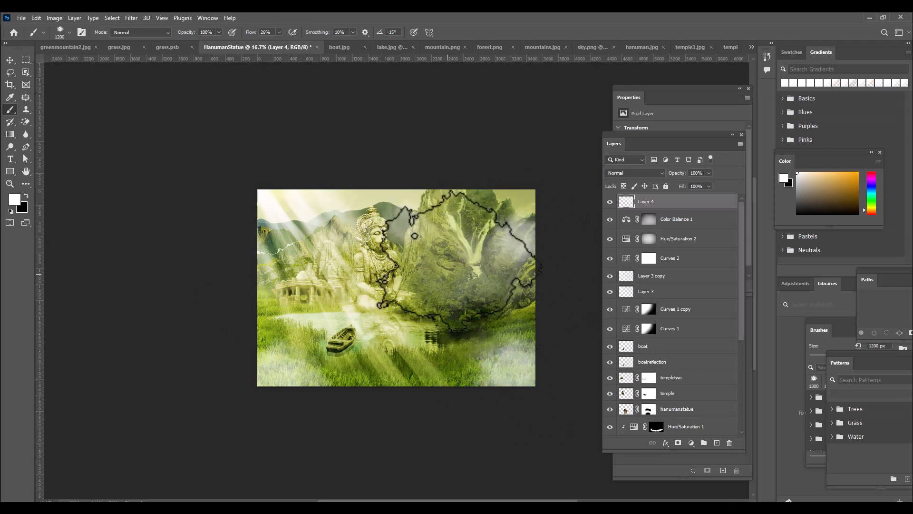
left_click_drag(459, 259, 455, 266)
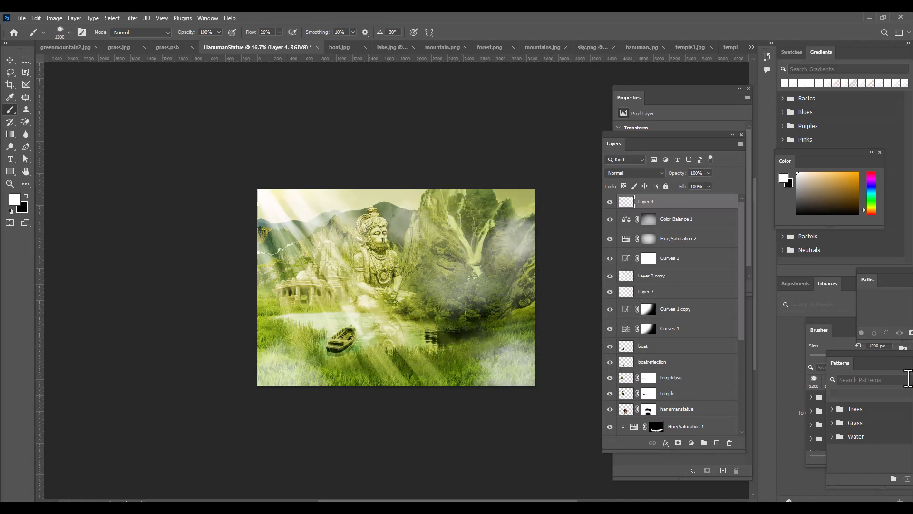
Add a Curves adjustment above Layer 4 and darken the midtones with an RGB point at input 138, output 104
key("ctrl+plus")
key("ctrl+minus")
left_click(691, 442)
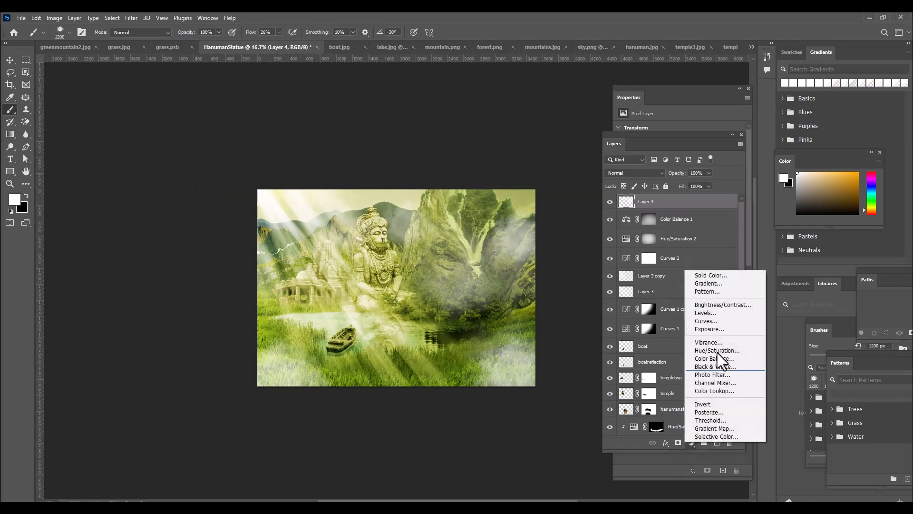
left_click(712, 320)
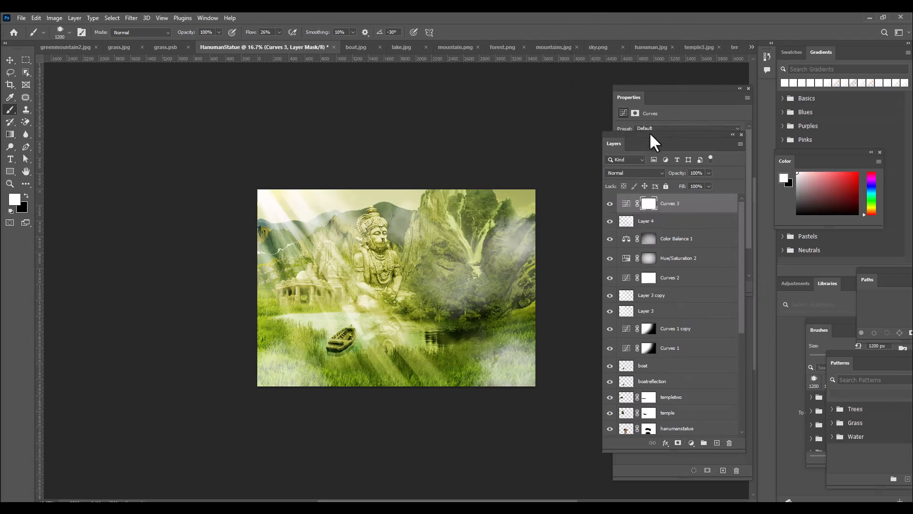
left_click_drag(634, 141, 616, 234)
left_click(668, 89)
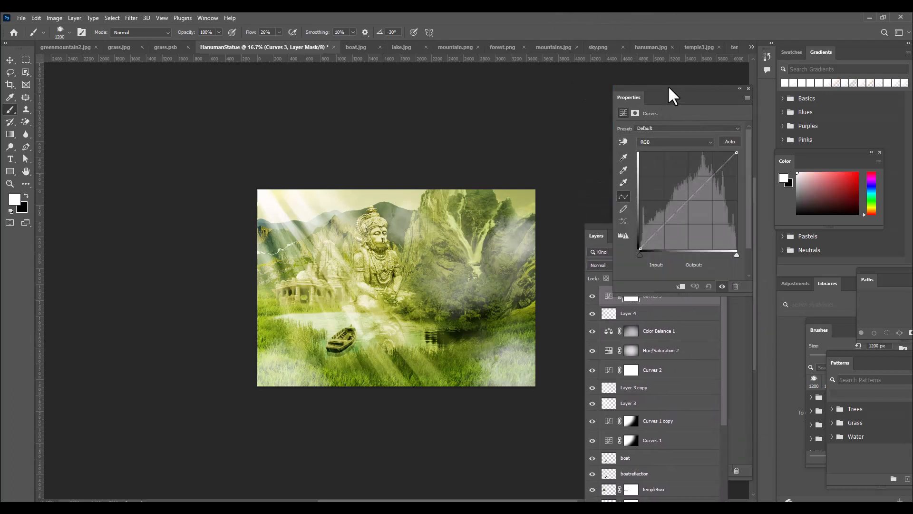
left_click_drag(686, 202, 692, 209)
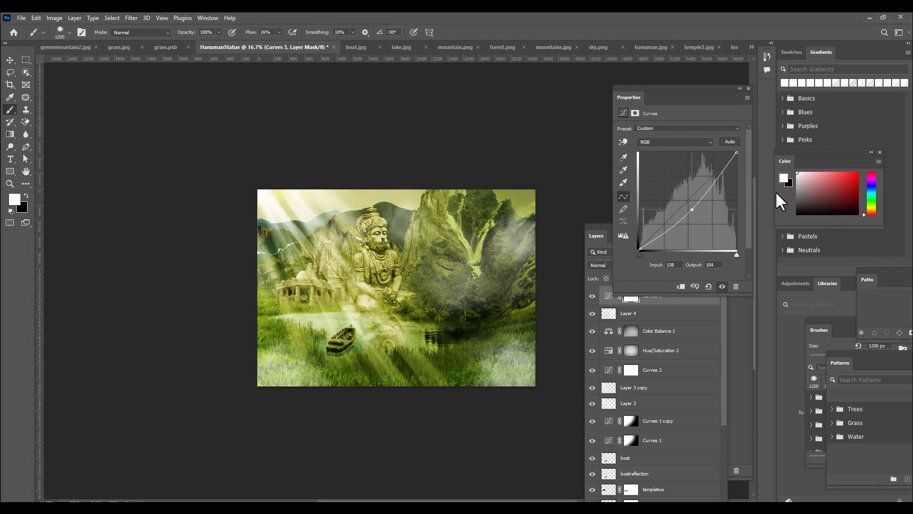
Add a Vibrance adjustment above Curves 3 with Vibrance +22 and Saturation +3
left_click_drag(598, 226, 603, 143)
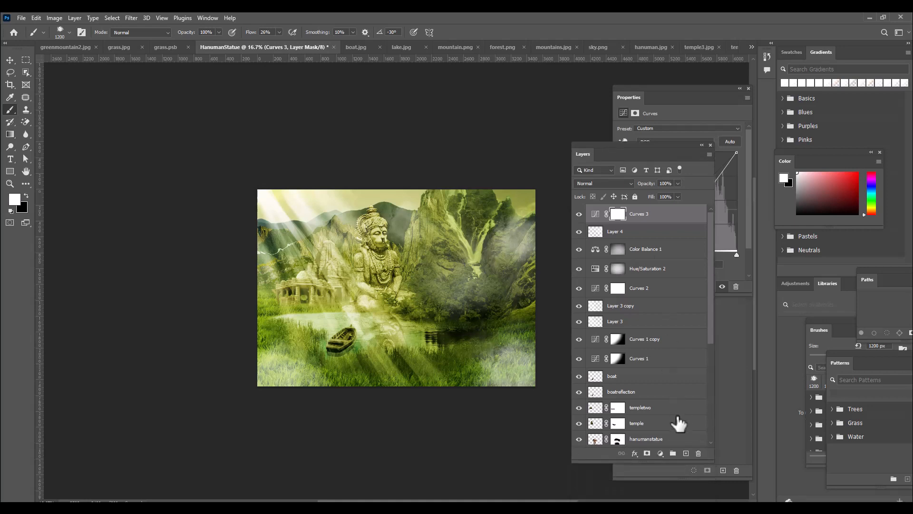
left_click(660, 452)
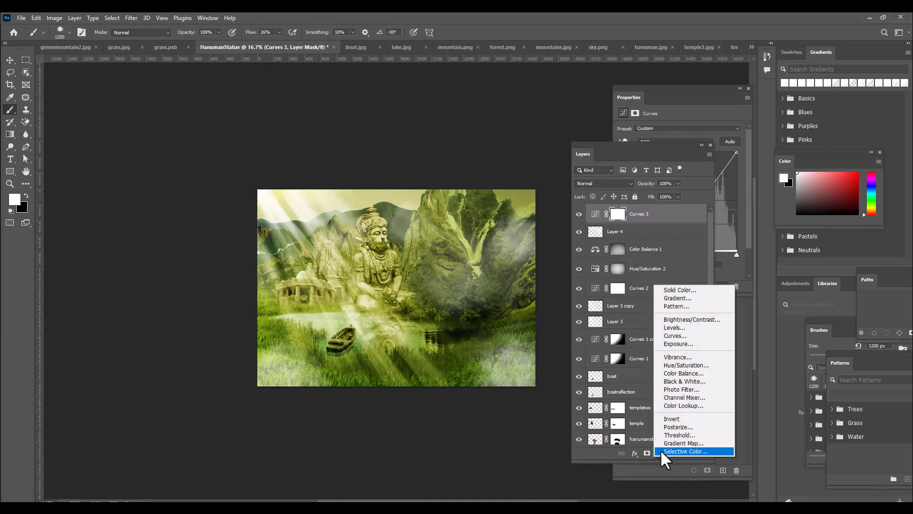
left_click(681, 357)
left_click(652, 91)
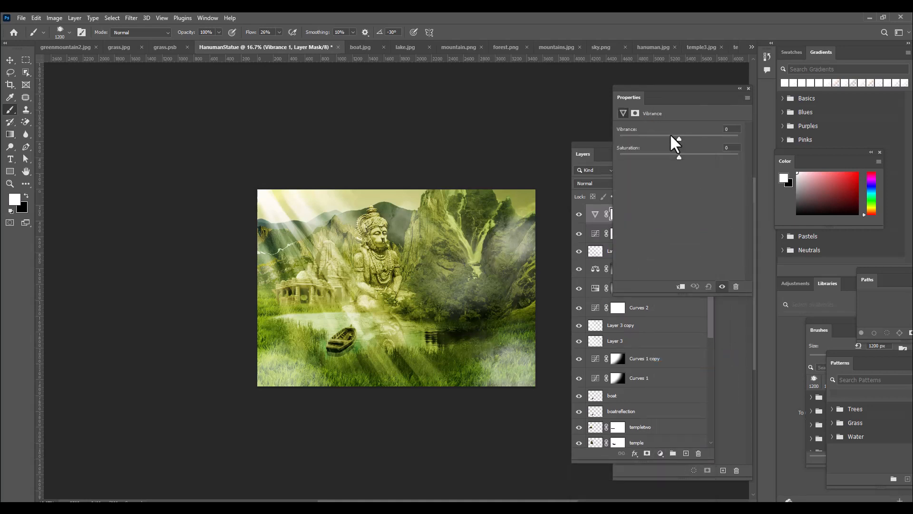
mouse_move(680, 137)
left_mouse_down()
mouse_move(692, 138)
mouse_move(686, 158)
mouse_move(674, 159)
mouse_move(692, 138)
left_mouse_up()
Add a Brightness/Contrast adjustment above Vibrance 1 and set its contrast to 19
left_click(591, 142)
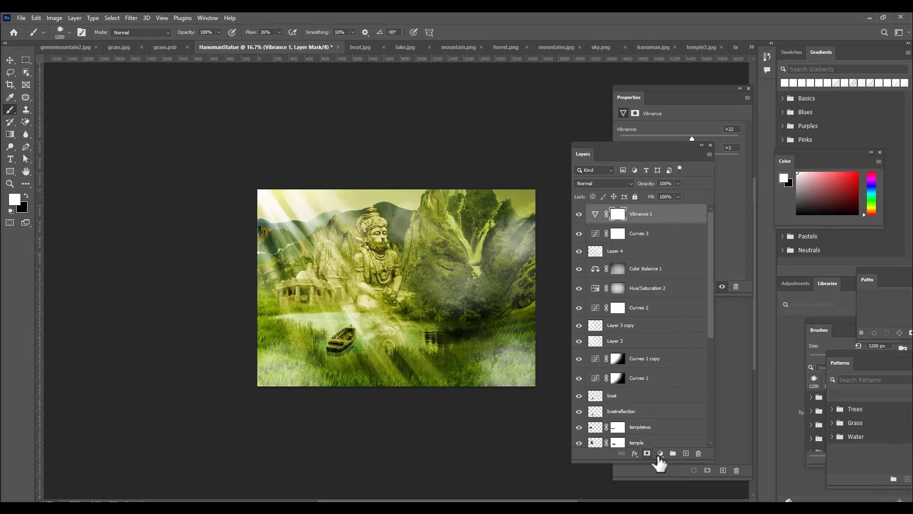
left_click(661, 453)
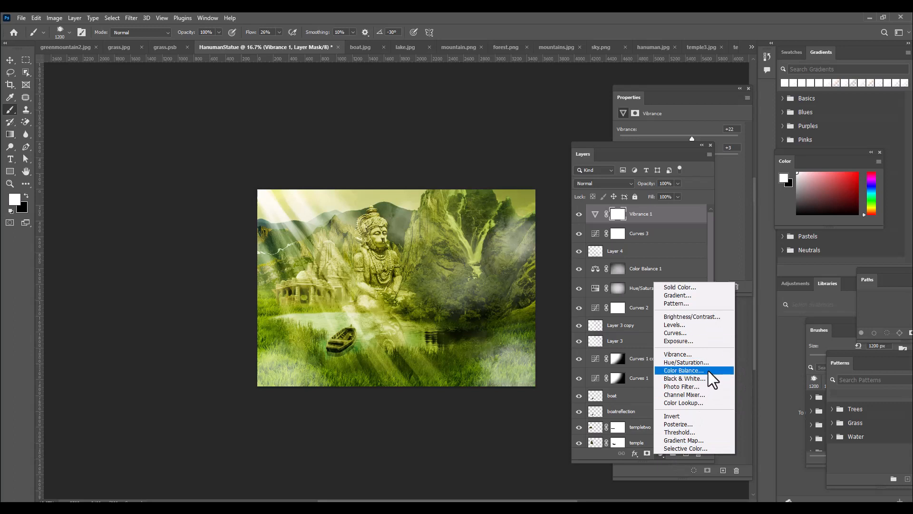
left_click(701, 316)
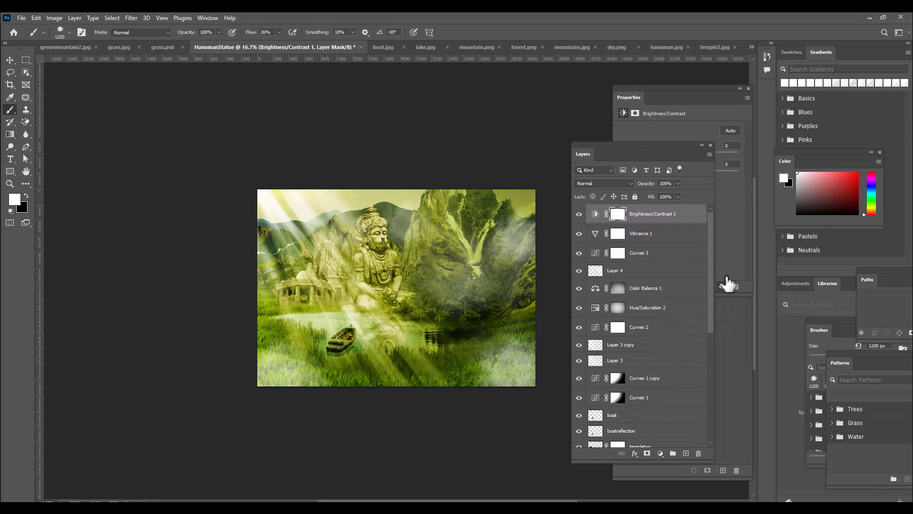
left_click(683, 89)
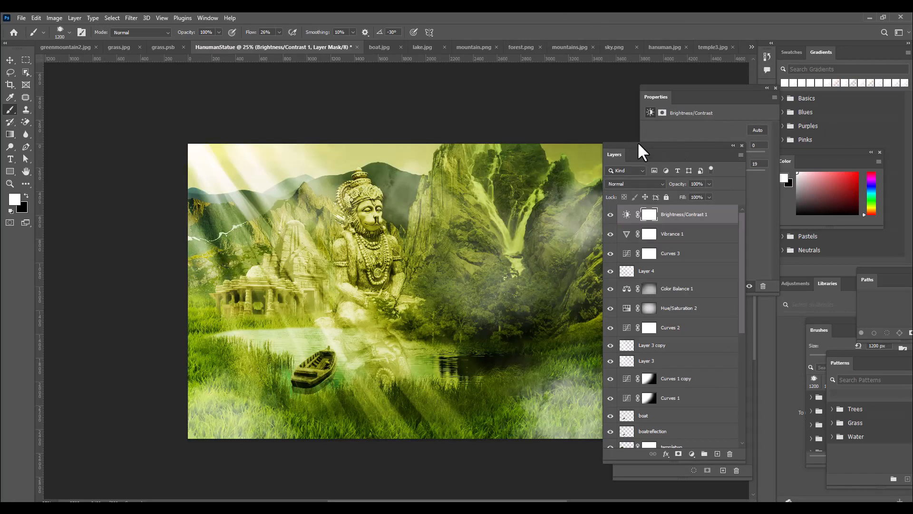
Move the floating layer list, adjustment properties and channel list clear of the artwork
left_click_drag(636, 147, 701, 143)
left_click_drag(689, 92, 704, 90)
left_click_drag(637, 204, 691, 203)
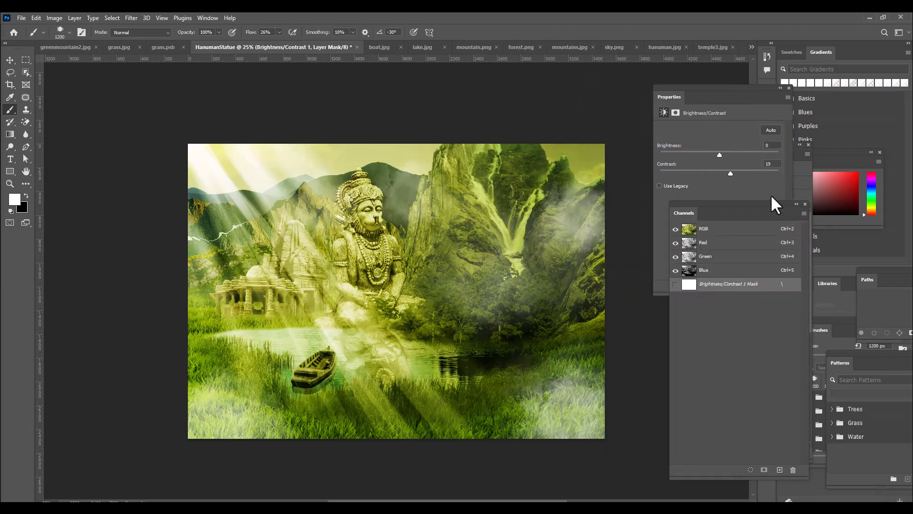